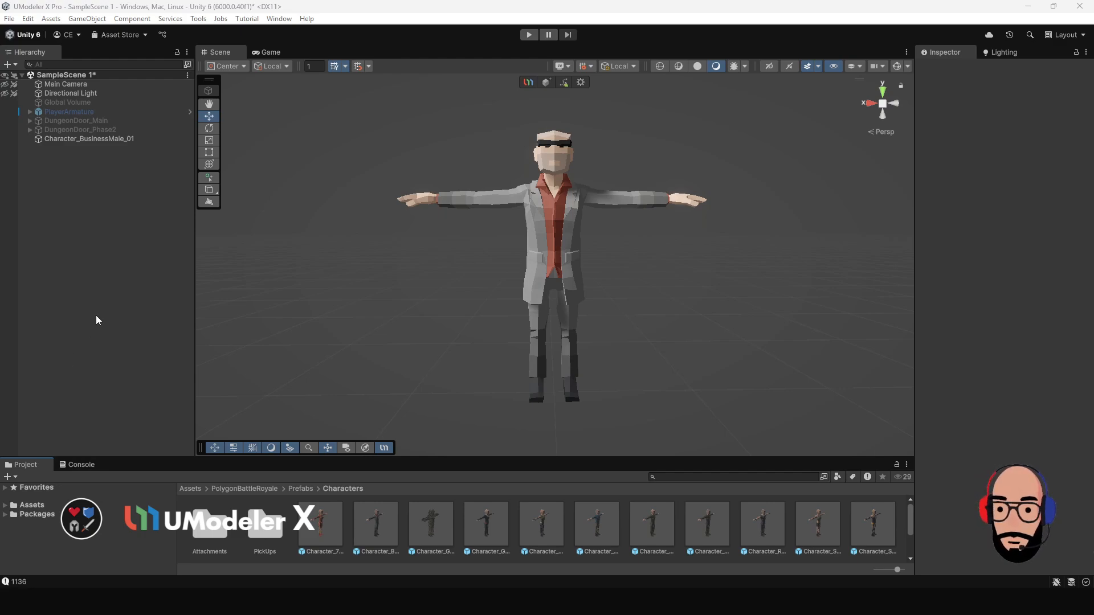
Create an empty child object named rootbone under Character_BusinessMale_01.
{"action": "left_click", "coordinate": [108, 140]}
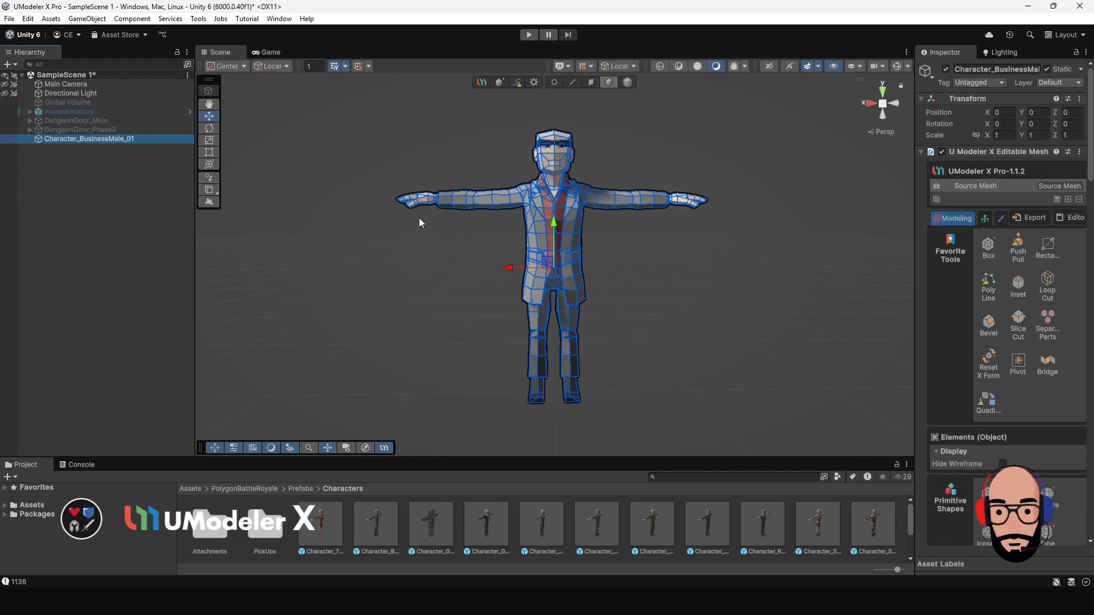
{"action": "right_click", "coordinate": [118, 139]}
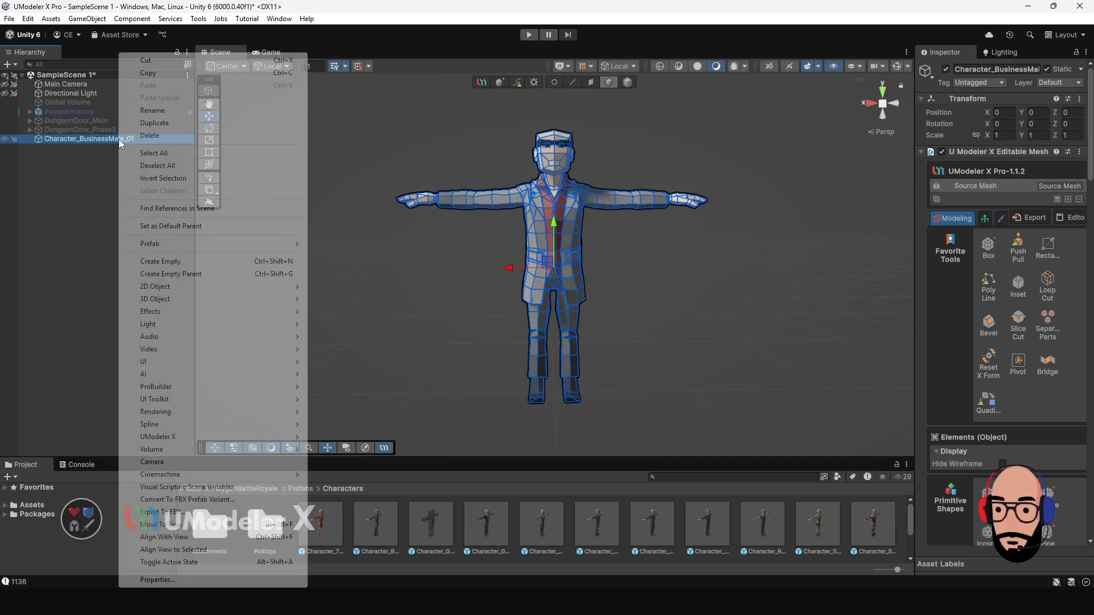
{"action": "left_click", "coordinate": [171, 262]}
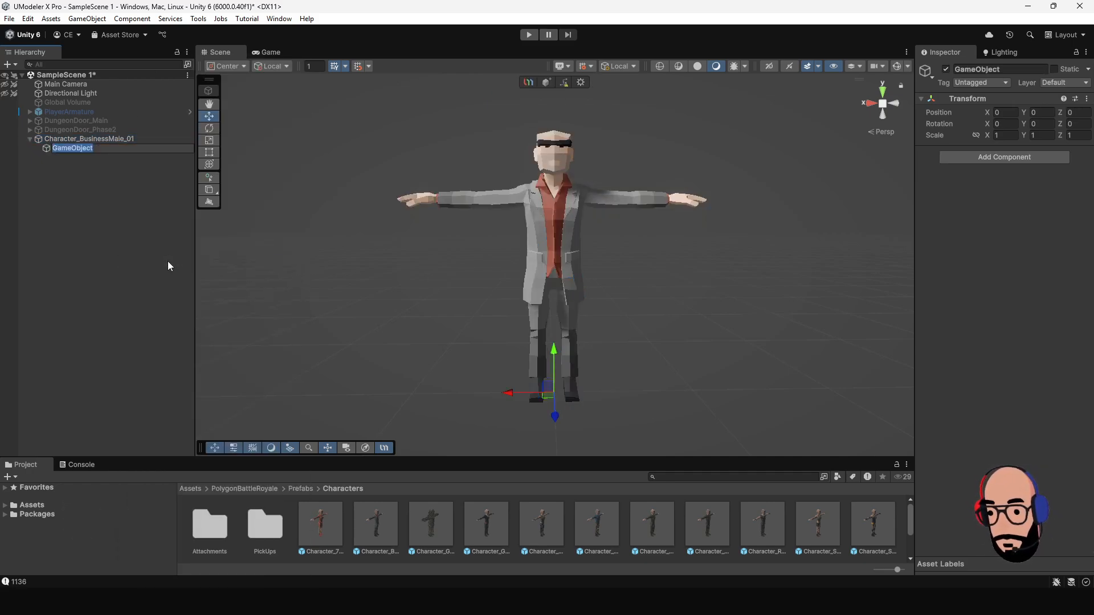
{"action": "type", "text": "root"}
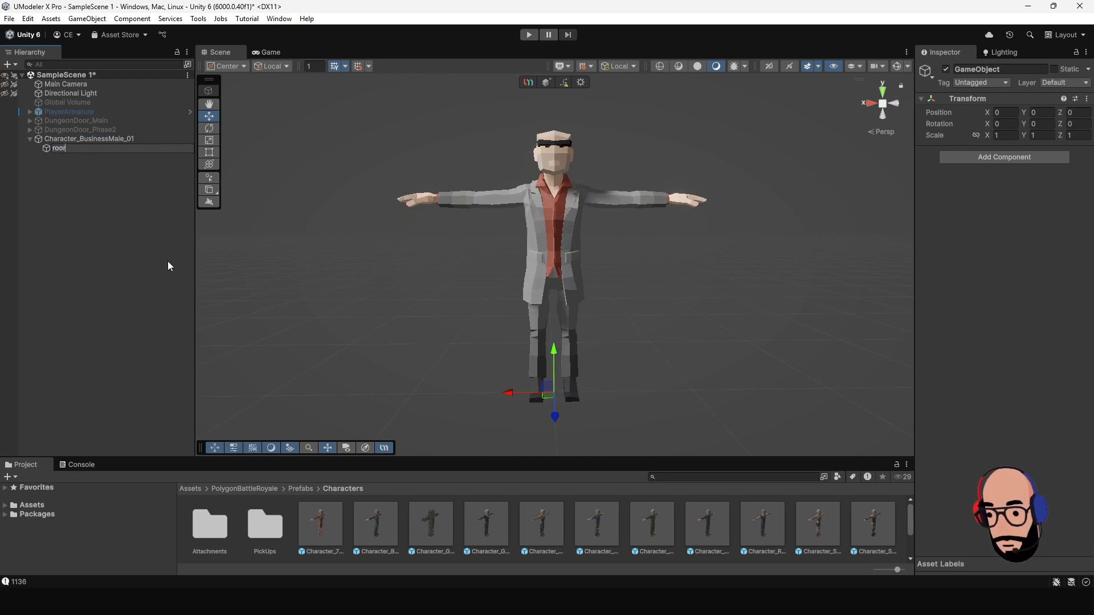
{"action": "key", "text": "BackSpace"}
{"action": "type", "text": "tbone"}
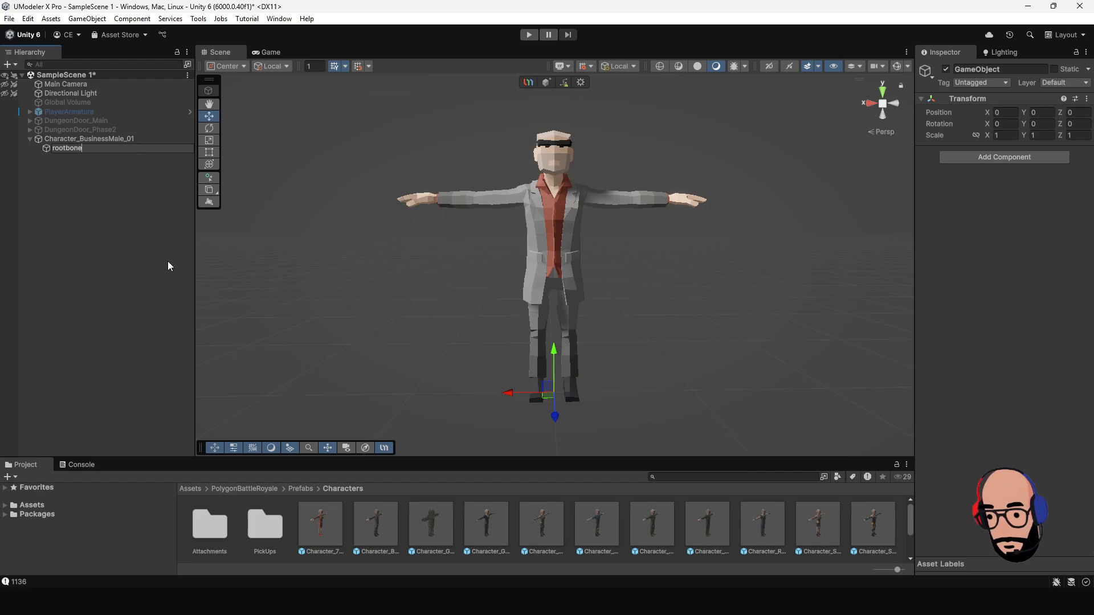
{"action": "key", "text": "Return"}
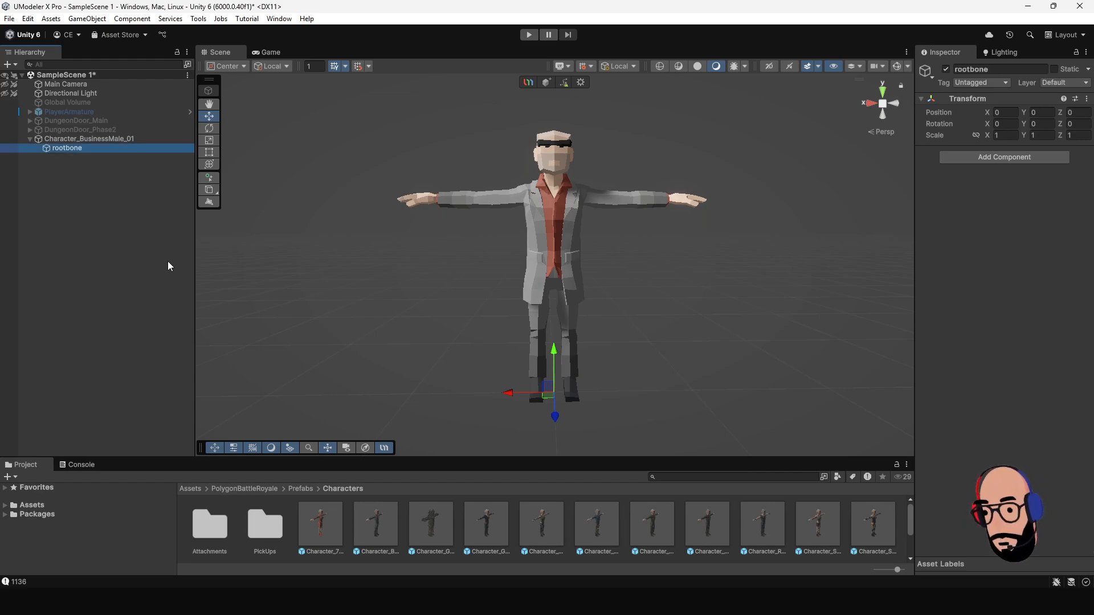
Switch Character_BusinessMale_01's editable mesh to Rigging mode and widen the area showing its properties.
{"action": "left_click", "coordinate": [113, 140]}
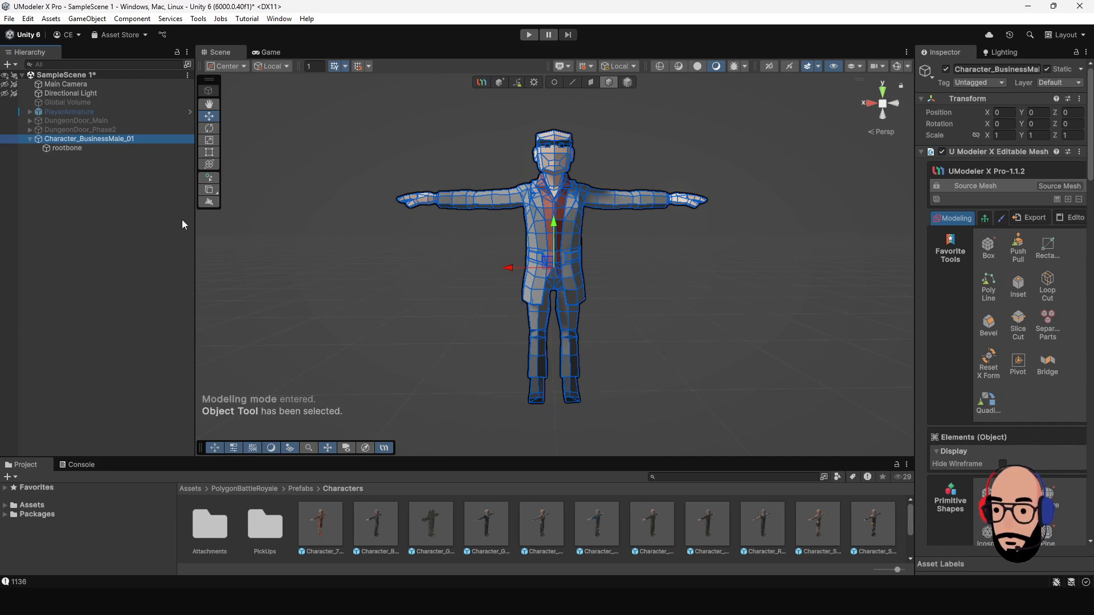
{"action": "left_click_drag", "start_coordinate": [195, 223], "coordinate": [159, 223]}
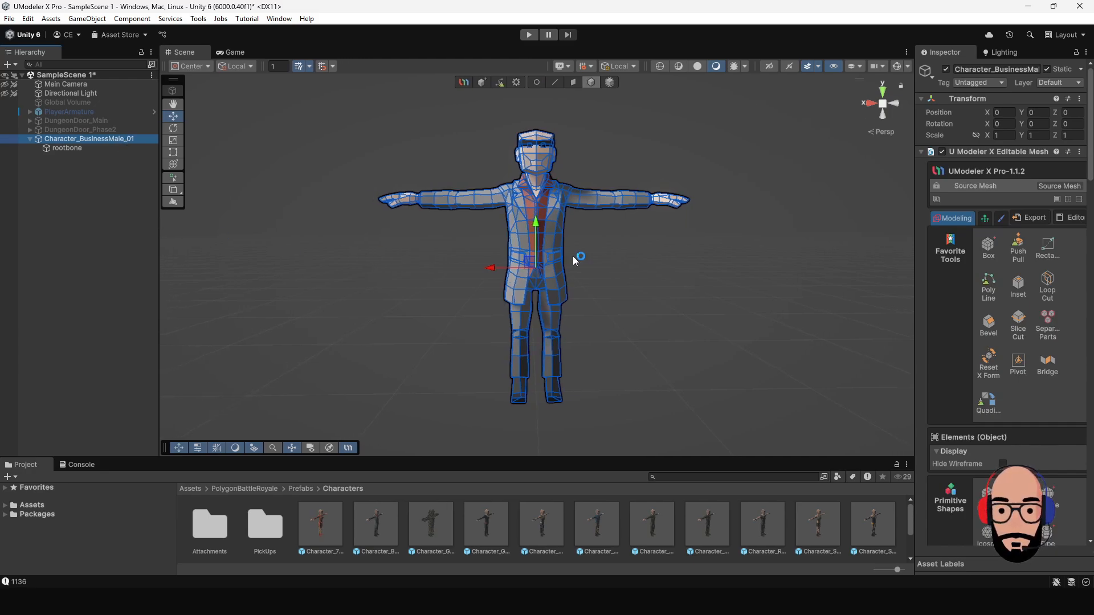
{"action": "left_click_drag", "start_coordinate": [913, 258], "coordinate": [861, 257]}
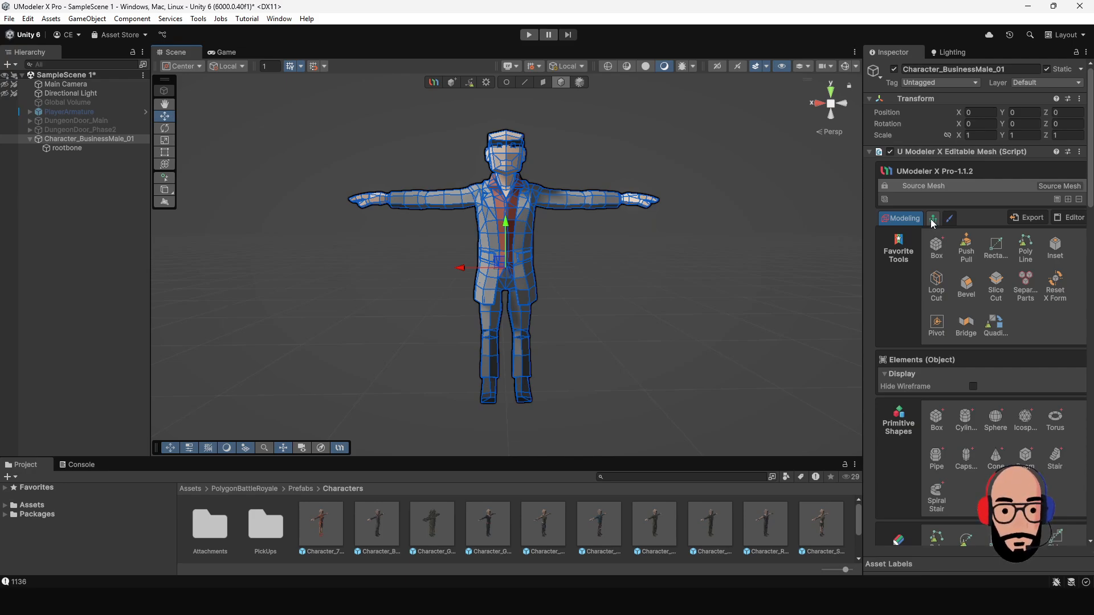
{"action": "left_click", "coordinate": [932, 220]}
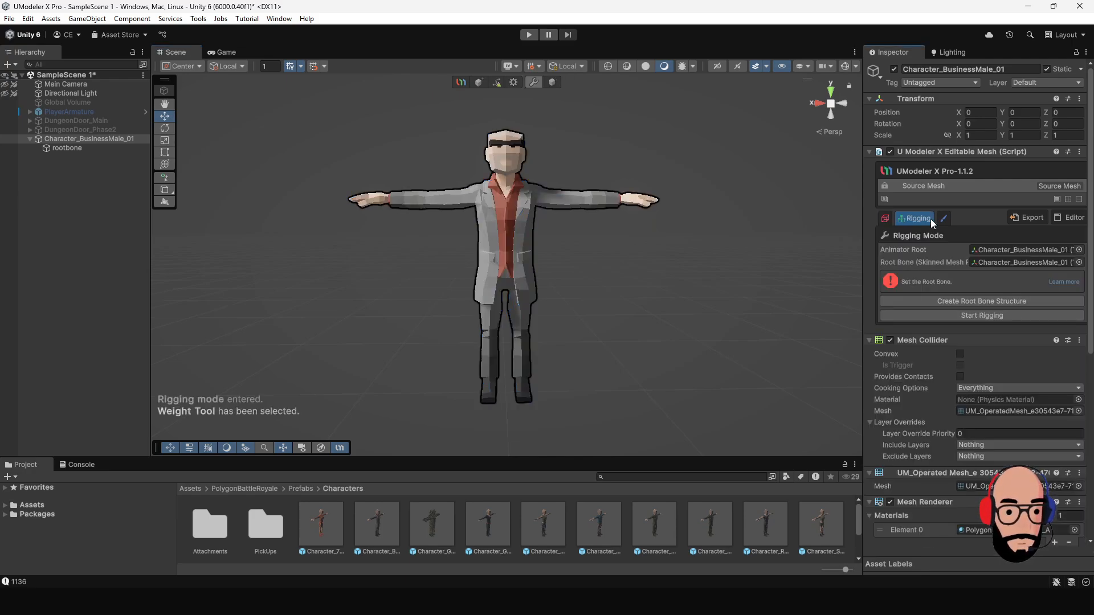
{"action": "left_click_drag", "start_coordinate": [862, 255], "coordinate": [831, 250]}
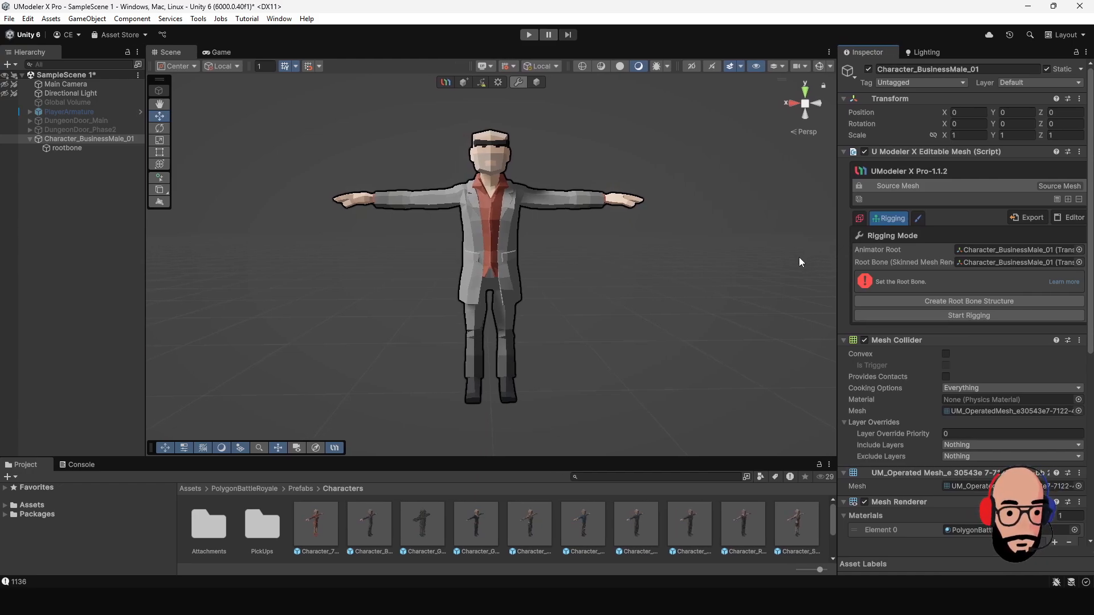
Start rigging the character with rootbone assigned as both the Animator Root and the skinned mesh Root Bone.
{"action": "left_click_drag", "start_coordinate": [61, 149], "coordinate": [992, 251]}
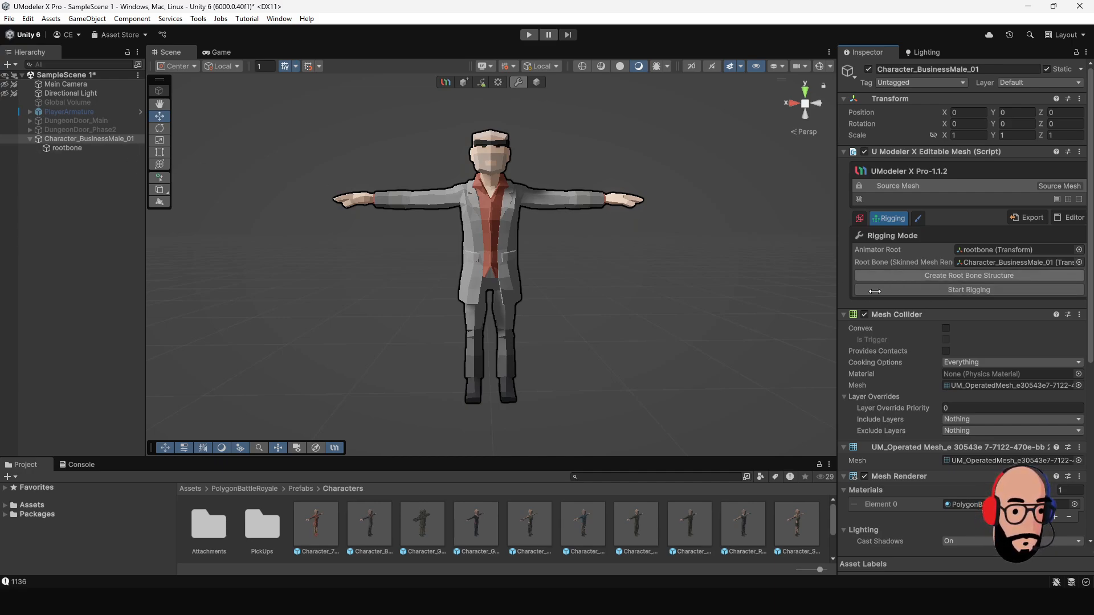
{"action": "left_click", "coordinate": [905, 290]}
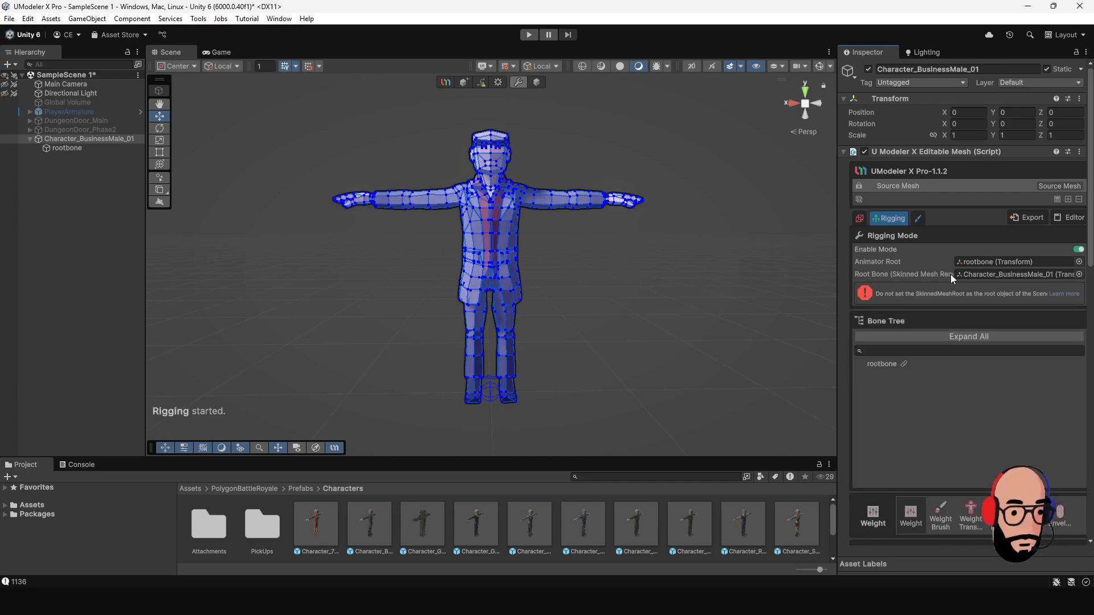
{"action": "left_click_drag", "start_coordinate": [68, 149], "coordinate": [1040, 276]}
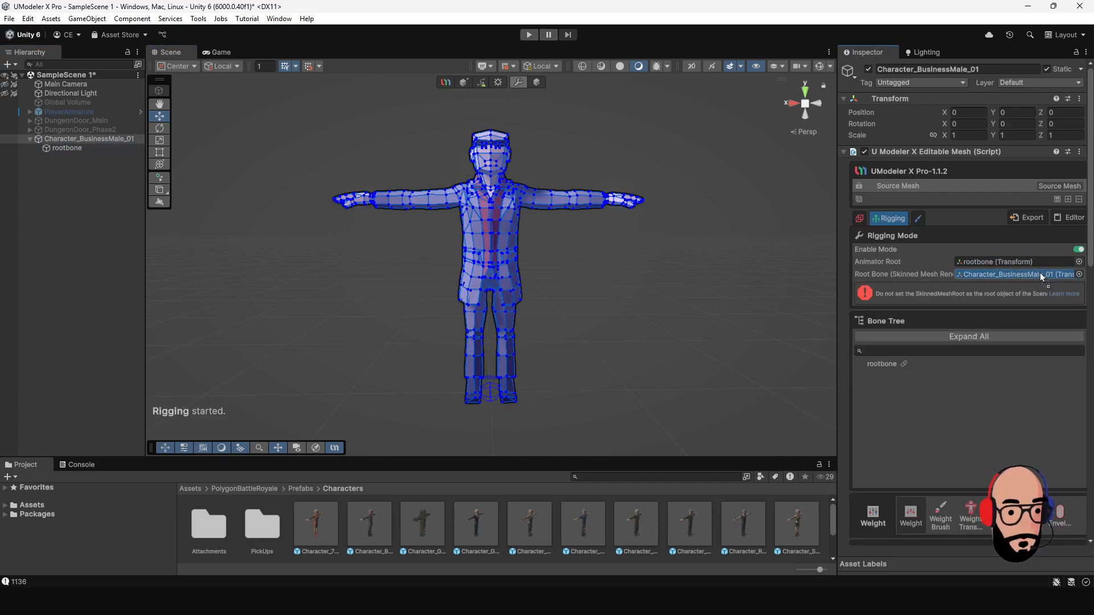
{"action": "left_click_drag", "start_coordinate": [96, 149], "coordinate": [975, 276]}
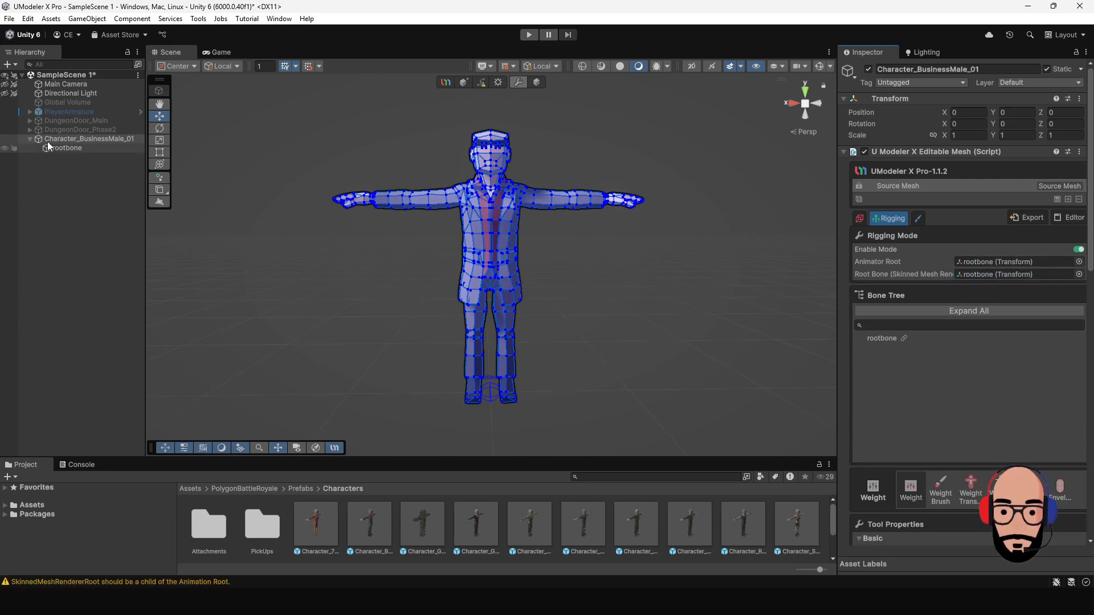
{"action": "left_click_drag", "start_coordinate": [57, 140], "coordinate": [979, 274]}
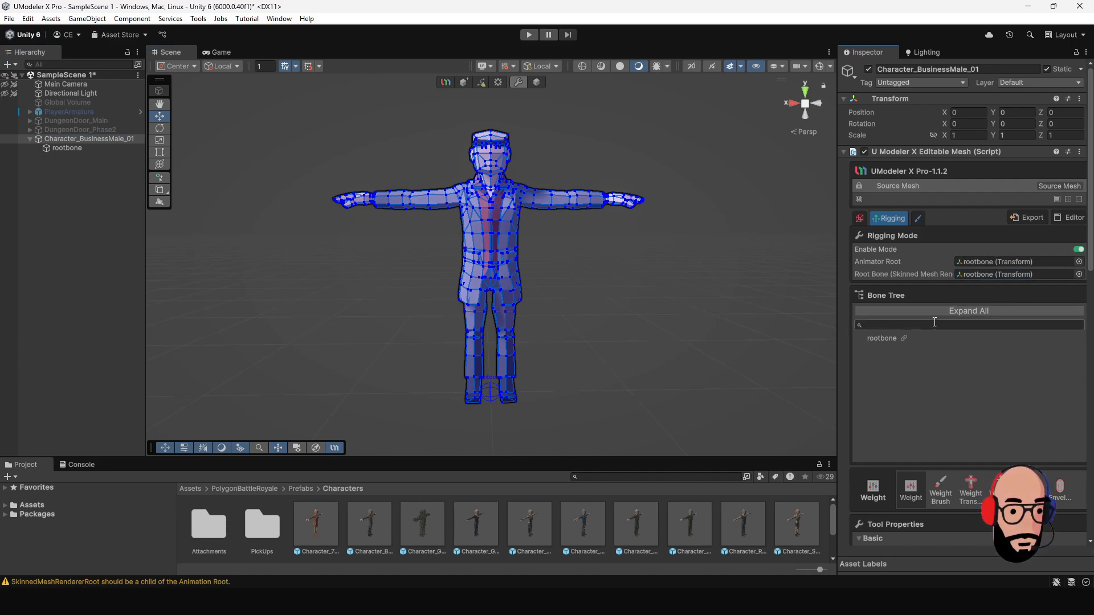
Select rootbone in the Bone Tree to show its weights on the mesh.
{"action": "scroll", "coordinate": [929, 314], "scroll_direction": "down", "scroll_amount": 3}
{"action": "scroll", "coordinate": [901, 228], "scroll_direction": "down", "scroll_amount": 1}
{"action": "scroll", "coordinate": [903, 223], "scroll_direction": "up", "scroll_amount": 2}
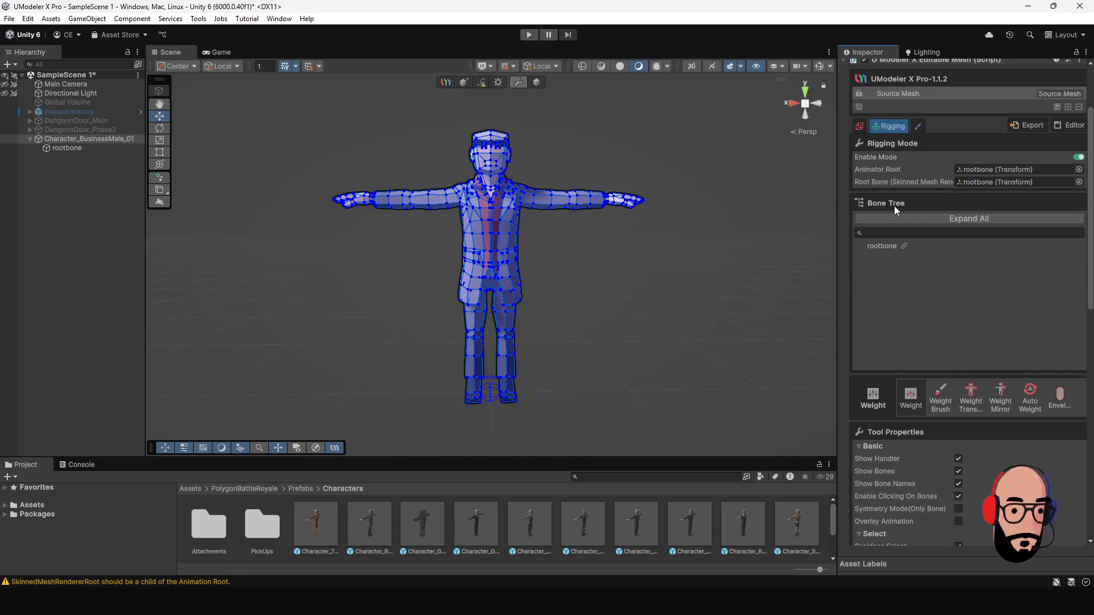
{"action": "left_click", "coordinate": [926, 247]}
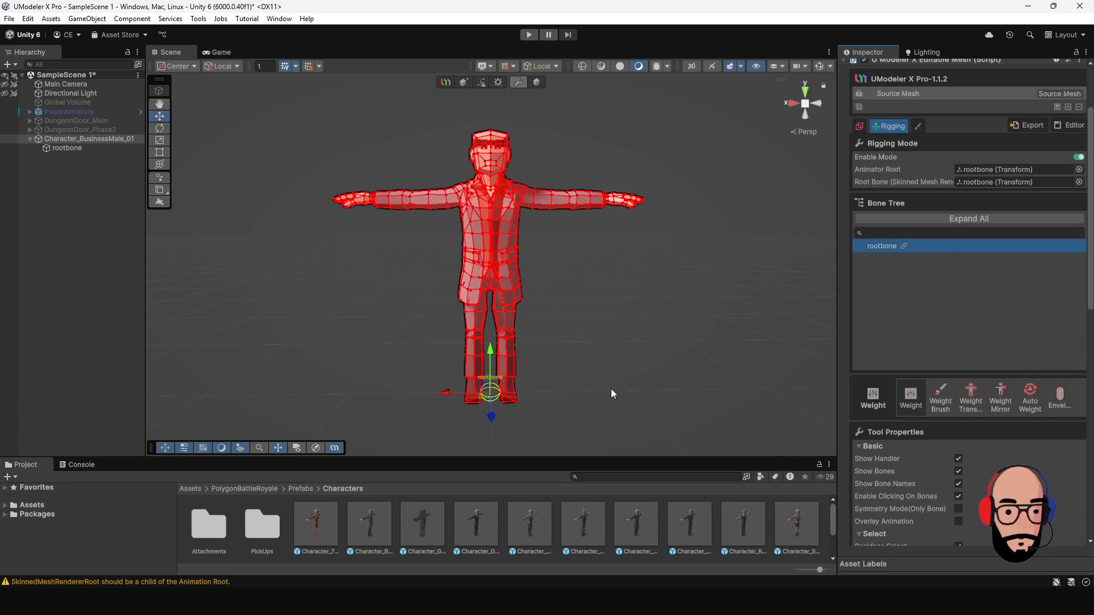
Examine rootbone's influence on the character mesh and look through the available weight and bone tools.
{"action": "left_click_drag", "start_coordinate": [611, 389], "coordinate": [506, 381], "text": "alt"}
{"action": "scroll", "coordinate": [579, 389], "scroll_direction": "up", "scroll_amount": 2}
{"action": "middle_click_drag", "start_coordinate": [577, 377], "coordinate": [572, 352]}
{"action": "scroll", "coordinate": [604, 399], "scroll_direction": "up", "scroll_amount": 3}
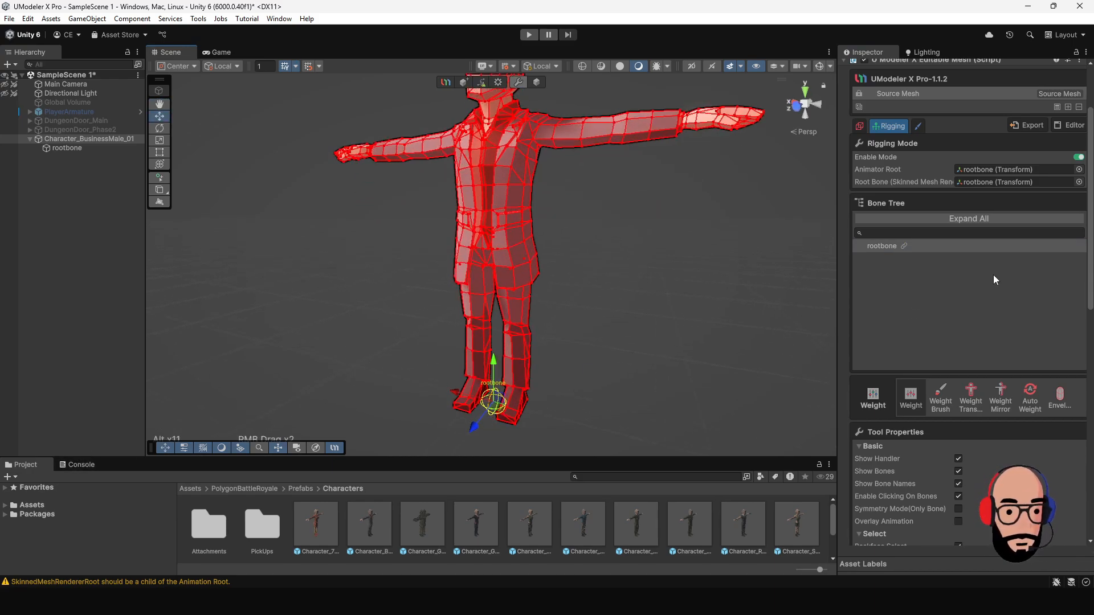
{"action": "scroll", "coordinate": [956, 327], "scroll_direction": "down", "scroll_amount": 3}
{"action": "scroll", "coordinate": [922, 316], "scroll_direction": "up", "scroll_amount": 2}
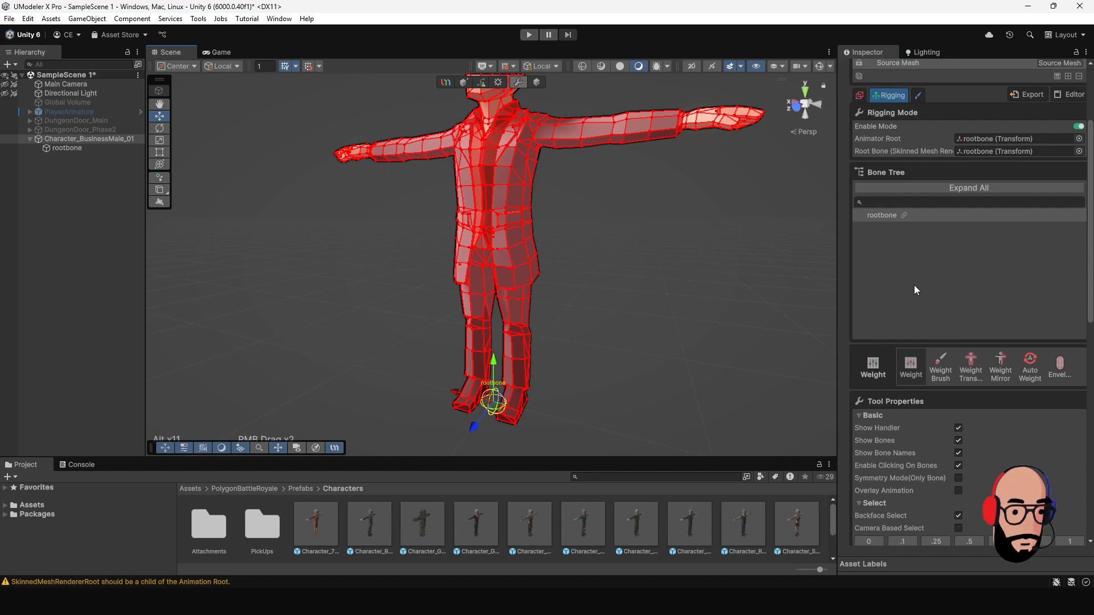
{"action": "scroll", "coordinate": [903, 285], "scroll_direction": "down", "scroll_amount": 3}
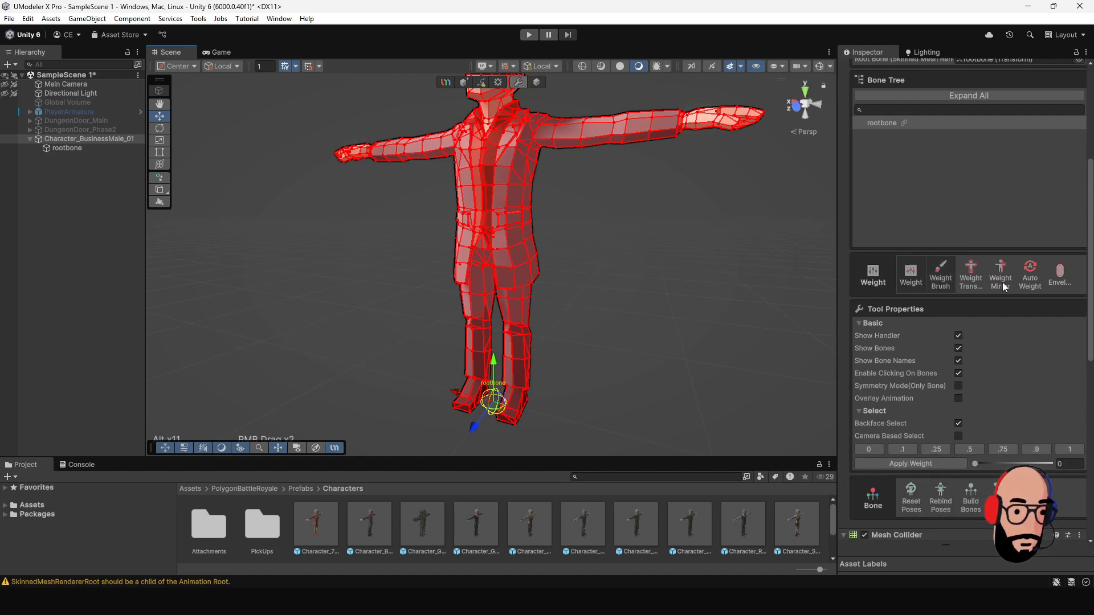
{"action": "scroll", "coordinate": [959, 374], "scroll_direction": "down", "scroll_amount": 4}
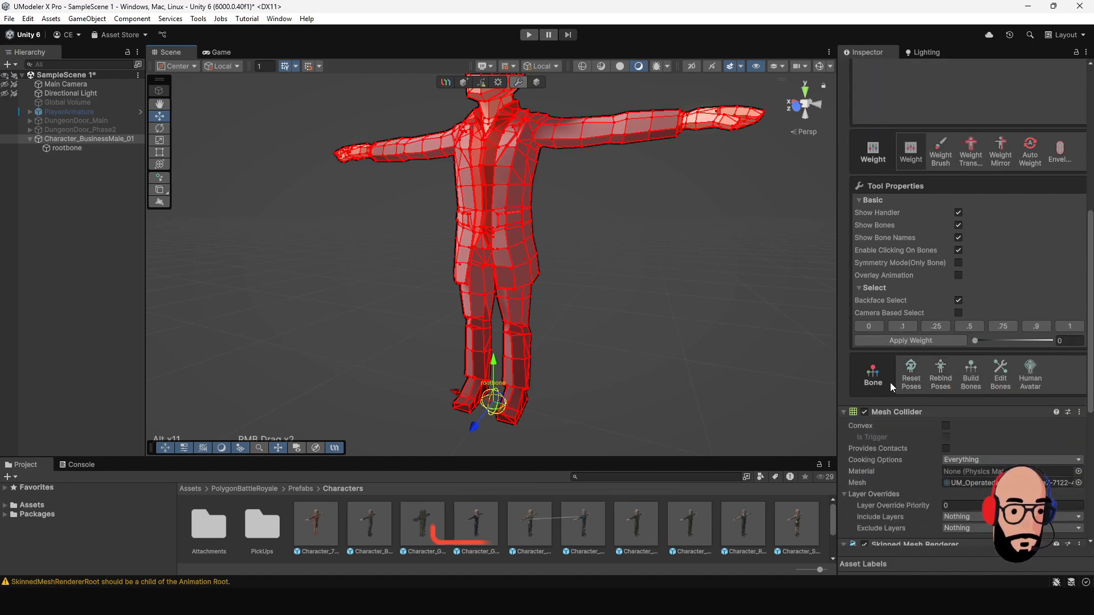
{"action": "scroll", "coordinate": [887, 388], "scroll_direction": "up", "scroll_amount": 3}
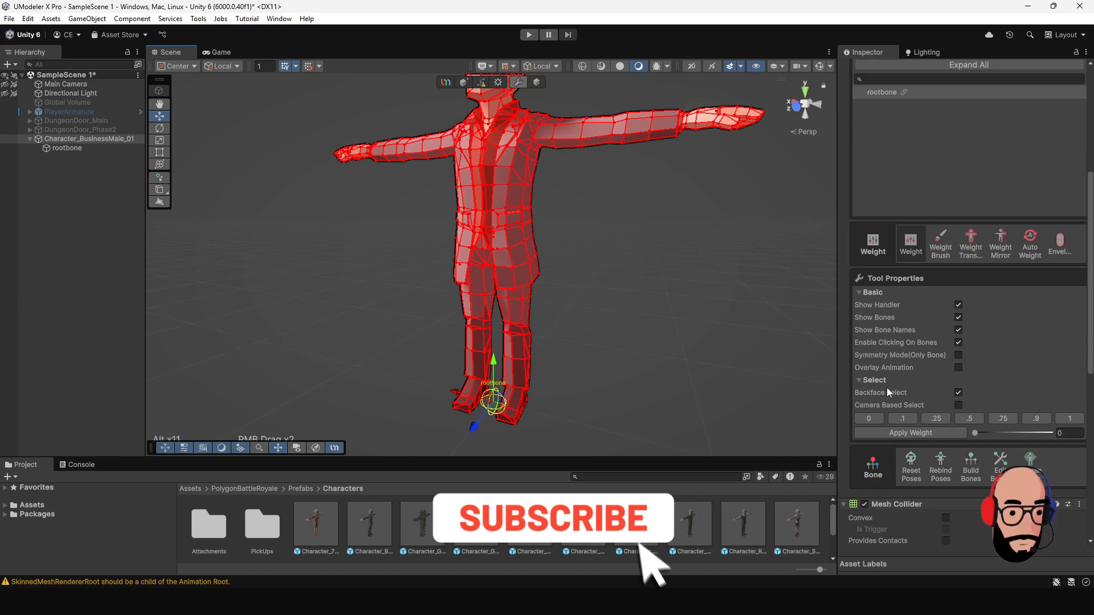
{"action": "scroll", "coordinate": [655, 311], "scroll_direction": "down", "scroll_amount": 5}
{"action": "left_click_drag", "start_coordinate": [612, 274], "coordinate": [644, 295], "text": "alt"}
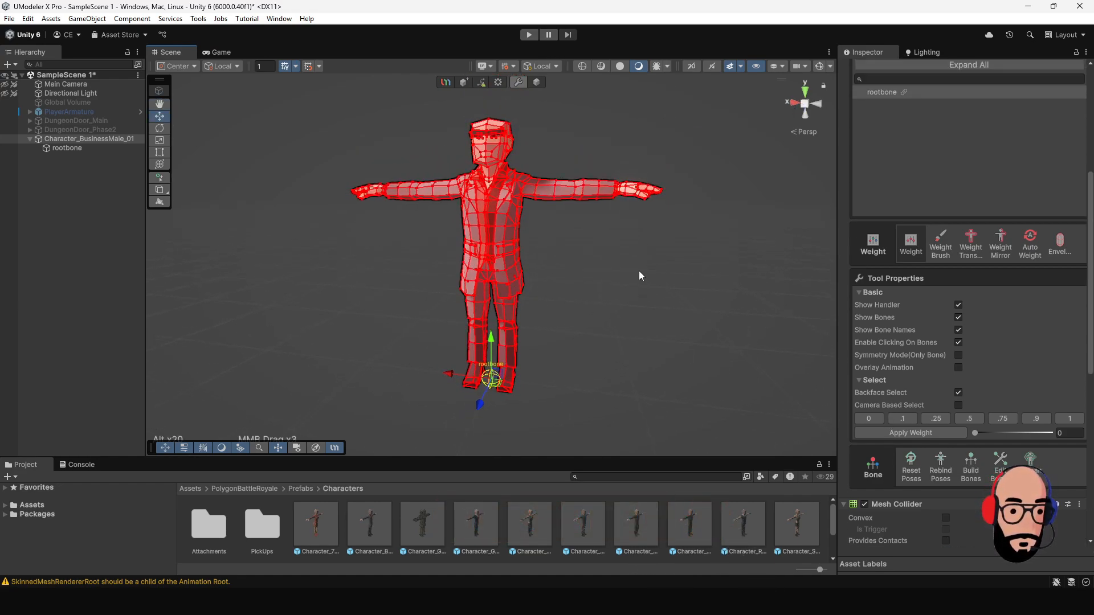
Start building bones for the character with the Build Bones tool, using the Human structure.
{"action": "scroll", "coordinate": [931, 346], "scroll_direction": "down", "scroll_amount": 3}
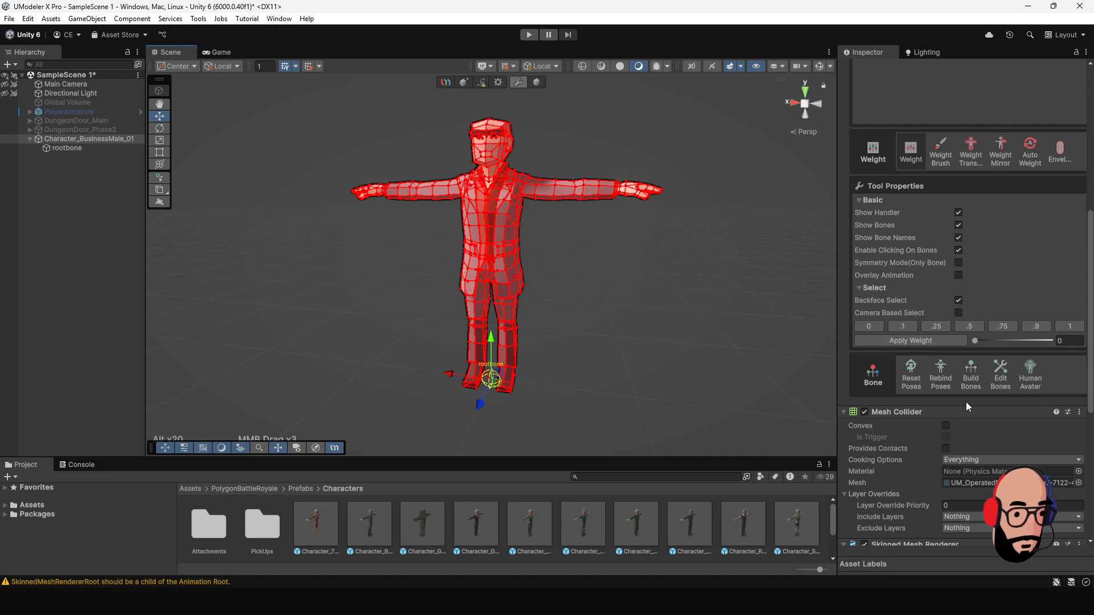
{"action": "left_click", "coordinate": [973, 373]}
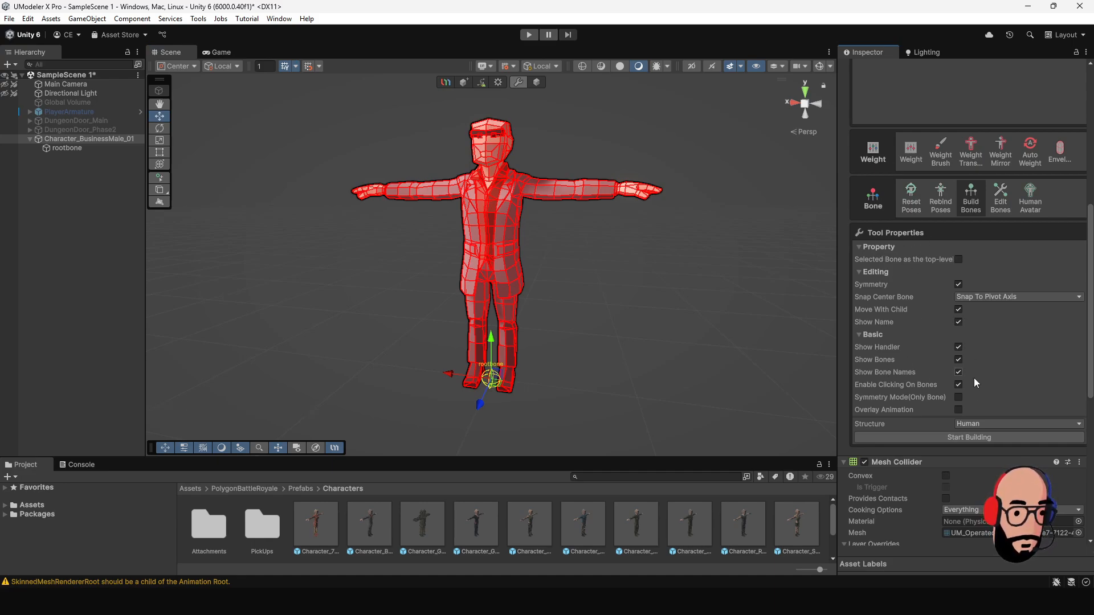
{"action": "left_click", "coordinate": [972, 425]}
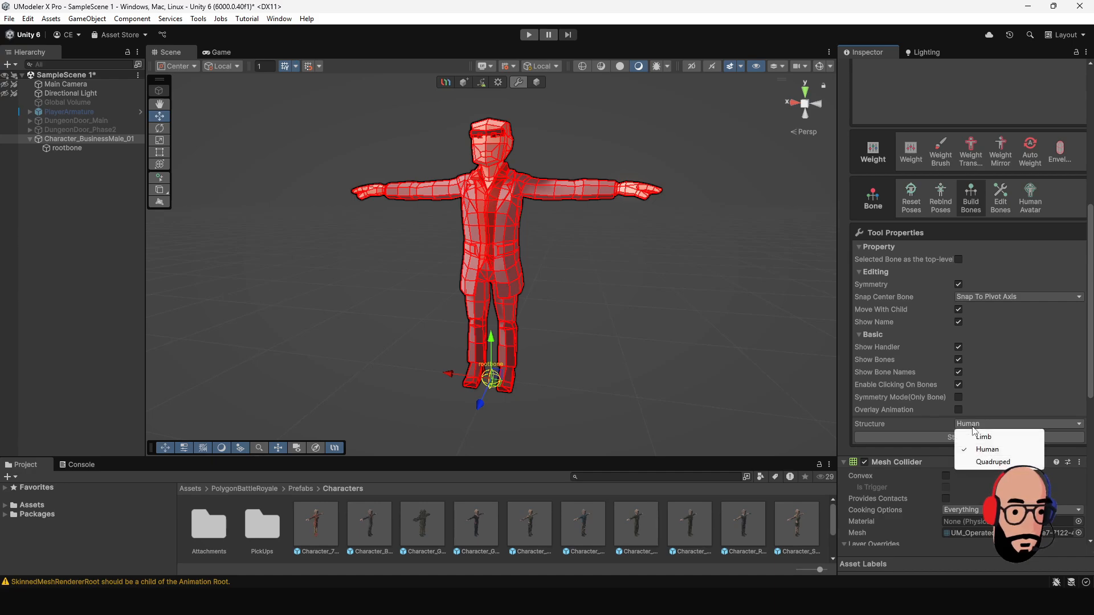
{"action": "left_click", "coordinate": [938, 422]}
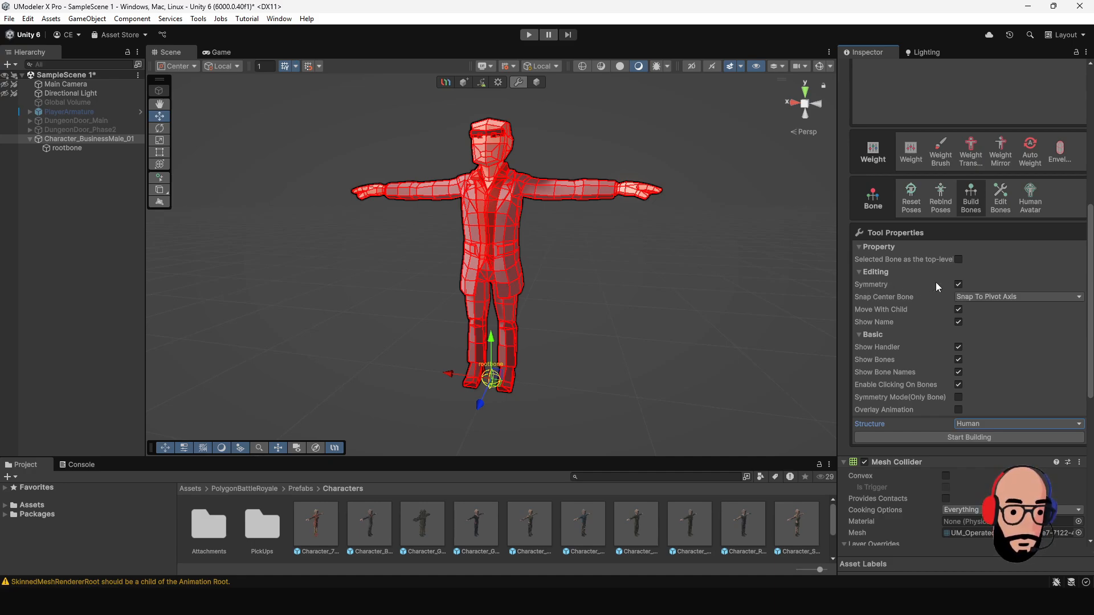
{"action": "left_click", "coordinate": [909, 439]}
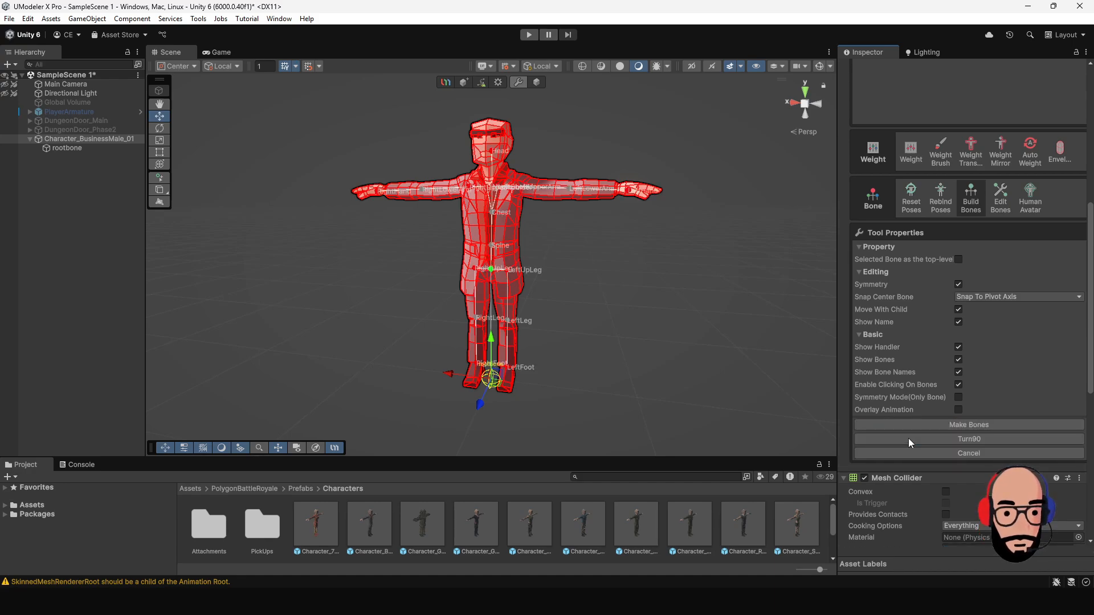
Move the neck joint up from shoulder level to the base of the character's neck in the front view.
{"action": "right_click_drag", "start_coordinate": [620, 258], "coordinate": [601, 286], "text": "alt"}
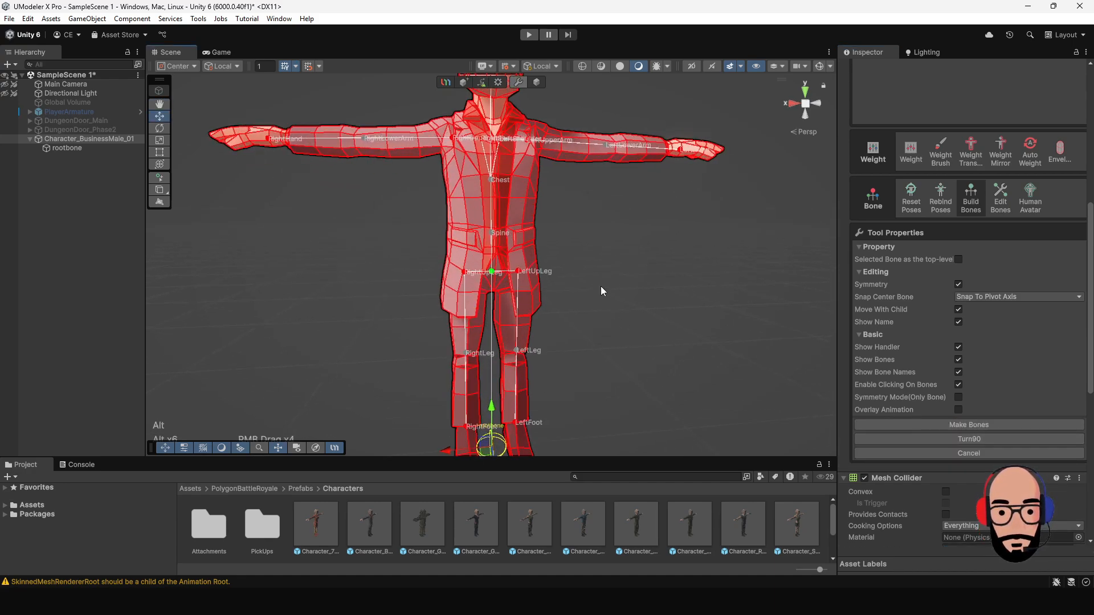
{"action": "mouse_move", "coordinate": [626, 244]}
{"action": "right_mouse_down", "text": "alt"}
{"action": "mouse_move", "coordinate": [600, 237]}
{"action": "mouse_move", "coordinate": [625, 263]}
{"action": "right_mouse_up", "text": "alt"}
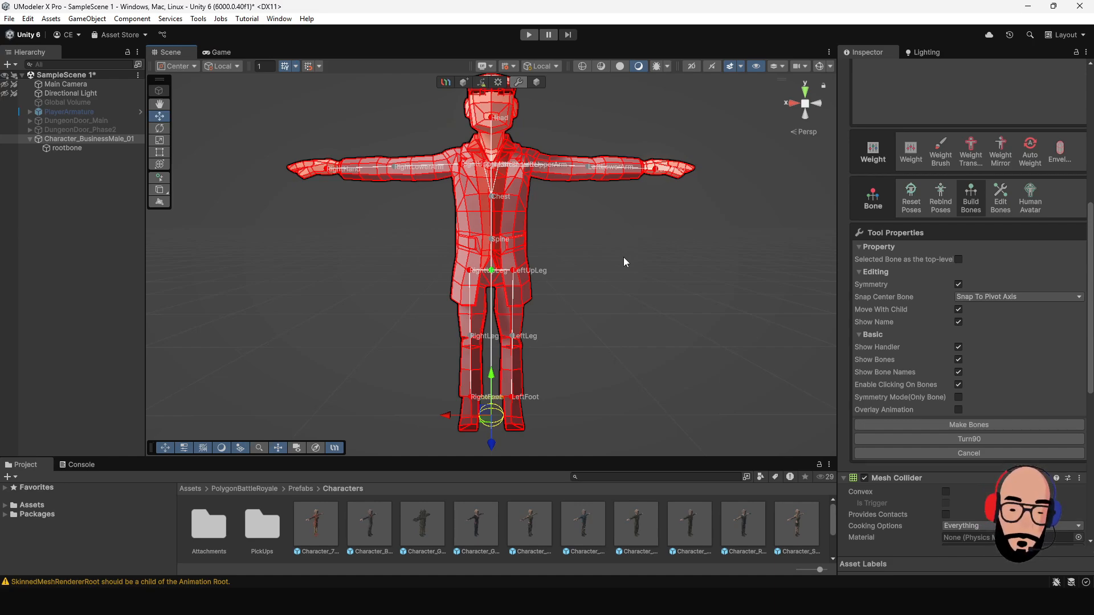
{"action": "left_click", "coordinate": [820, 104]}
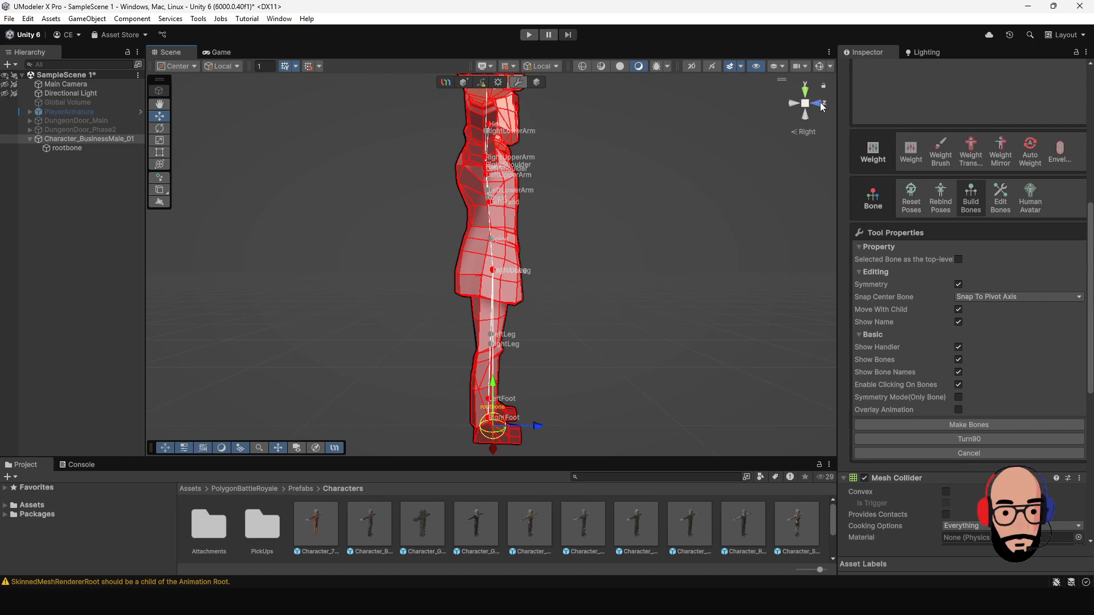
{"action": "left_click", "coordinate": [821, 104]}
{"action": "left_click", "coordinate": [808, 101]}
{"action": "middle_click_drag", "start_coordinate": [495, 170], "coordinate": [502, 248], "text": "alt"}
{"action": "scroll", "coordinate": [502, 248], "scroll_direction": "down", "scroll_amount": 2}
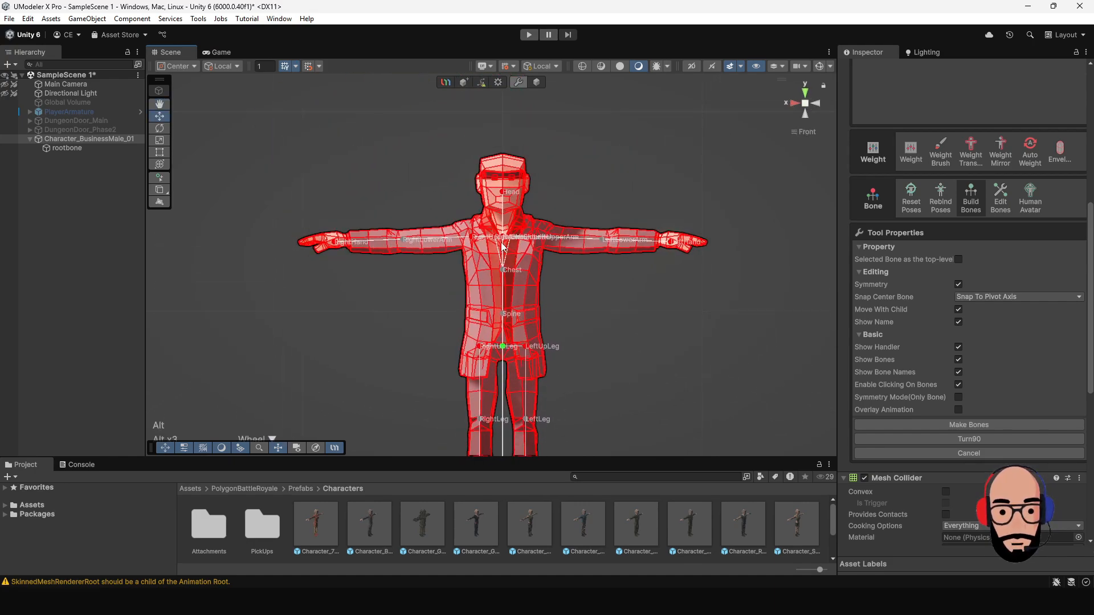
{"action": "scroll", "coordinate": [503, 246], "scroll_direction": "up", "scroll_amount": 7, "text": "alt"}
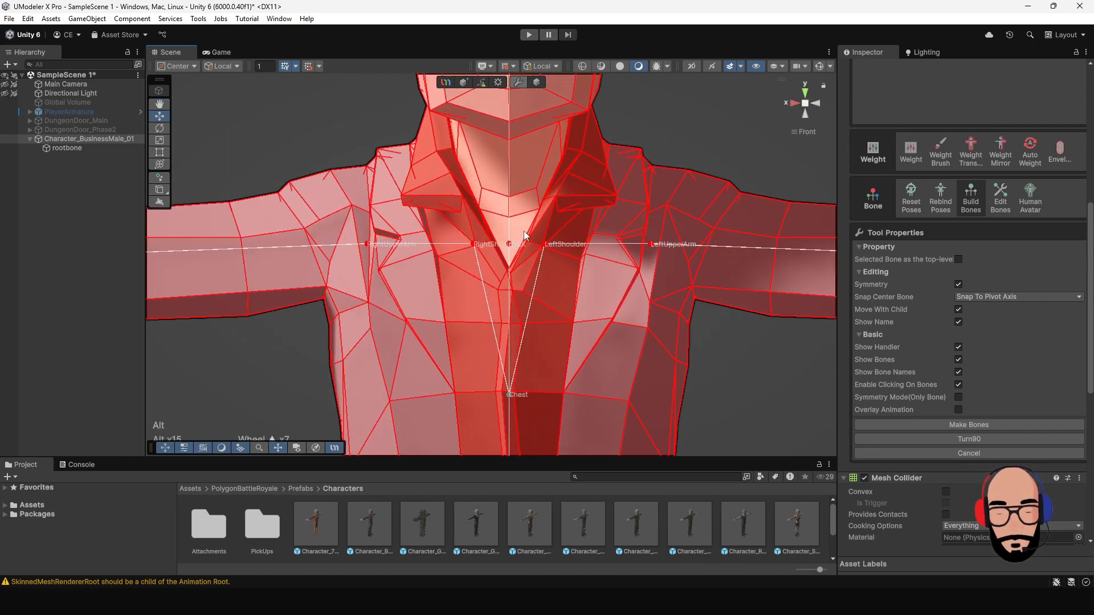
{"action": "scroll", "coordinate": [525, 231], "scroll_direction": "up", "scroll_amount": 3, "text": "alt"}
{"action": "middle_click_drag", "start_coordinate": [516, 242], "coordinate": [517, 341], "text": "alt"}
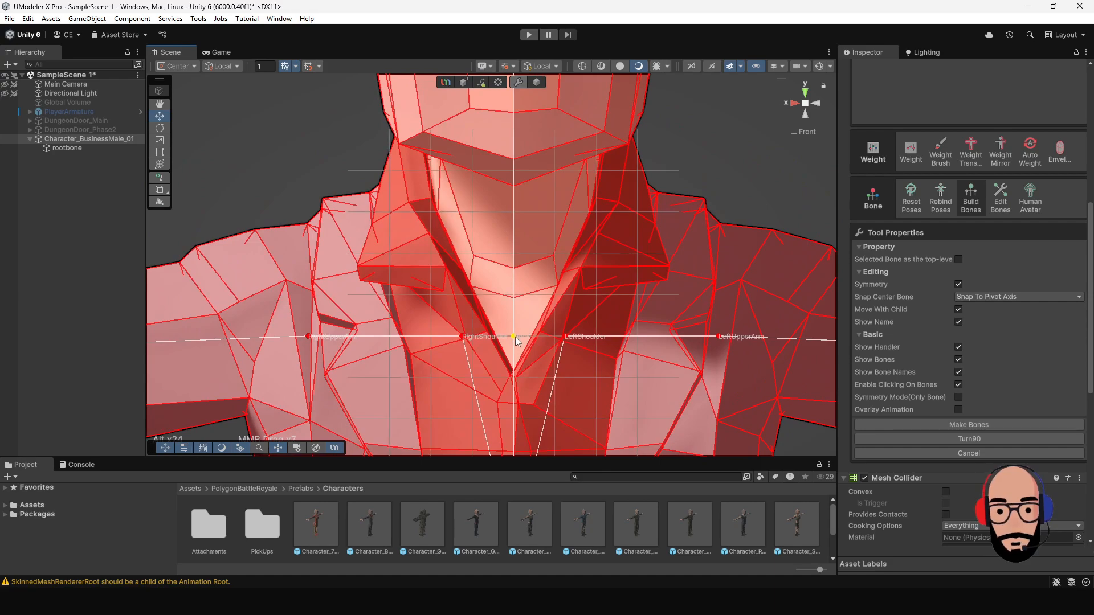
{"action": "left_click_drag", "start_coordinate": [516, 340], "coordinate": [513, 238]}
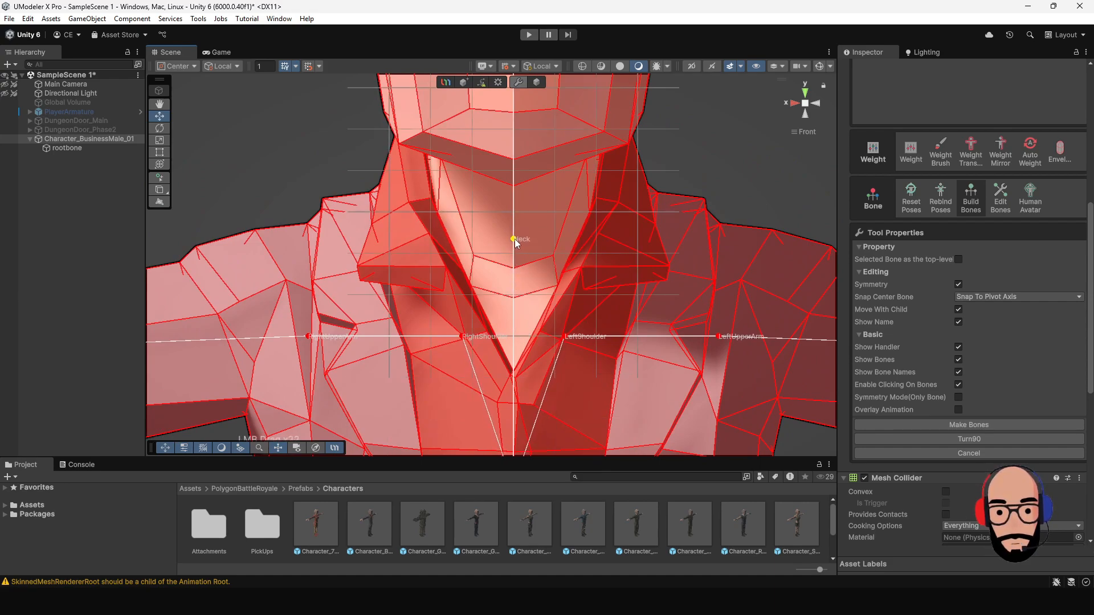
Reposition the head and neck joints in the side view so they follow the inside of the character's head and neck.
{"action": "left_click", "coordinate": [816, 104]}
{"action": "scroll", "coordinate": [537, 289], "scroll_direction": "down", "scroll_amount": 4, "text": "alt"}
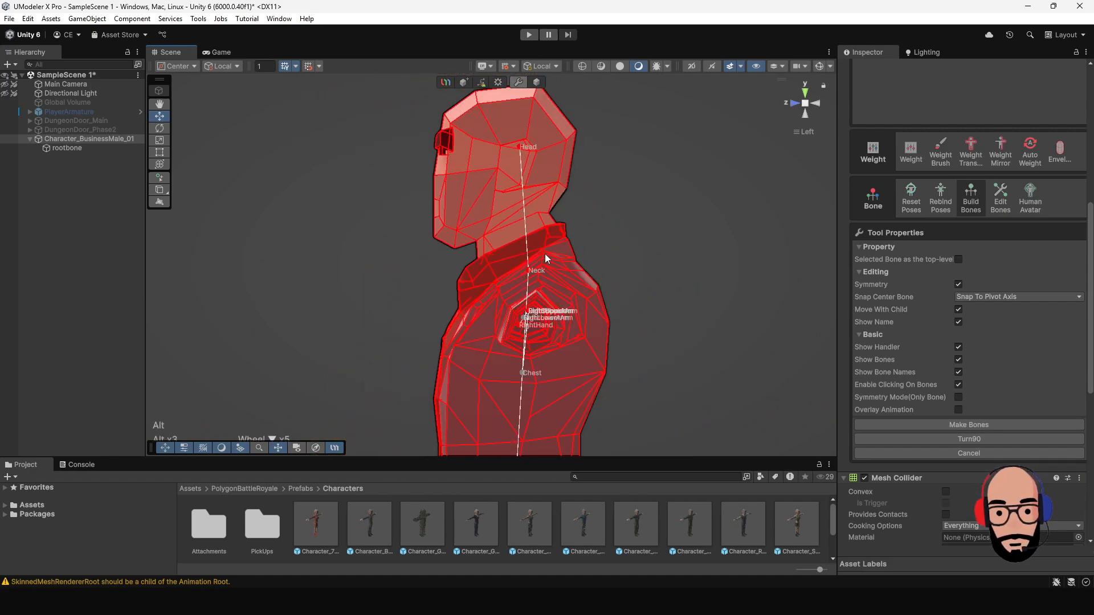
{"action": "left_click_drag", "start_coordinate": [527, 197], "coordinate": [515, 205]}
{"action": "left_click_drag", "start_coordinate": [536, 316], "coordinate": [527, 278]}
{"action": "left_click_drag", "start_coordinate": [507, 169], "coordinate": [509, 202]}
{"action": "middle_click_drag", "start_coordinate": [604, 316], "coordinate": [530, 313], "text": "alt"}
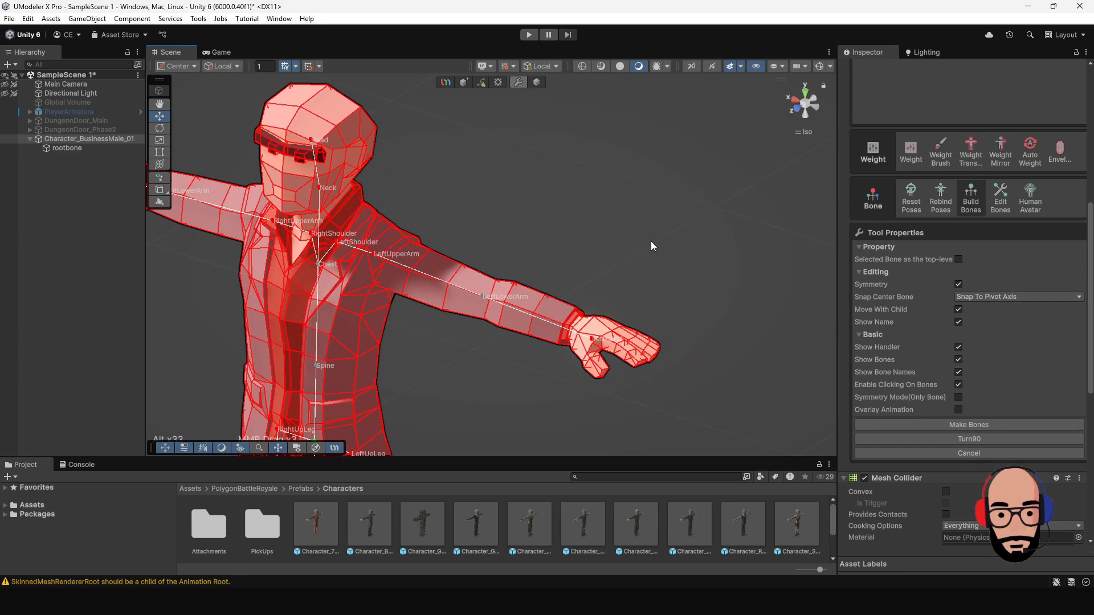
Adjust the lower arm and hand joints in the top view so they sit centred inside the character's arm.
{"action": "left_click", "coordinate": [810, 91]}
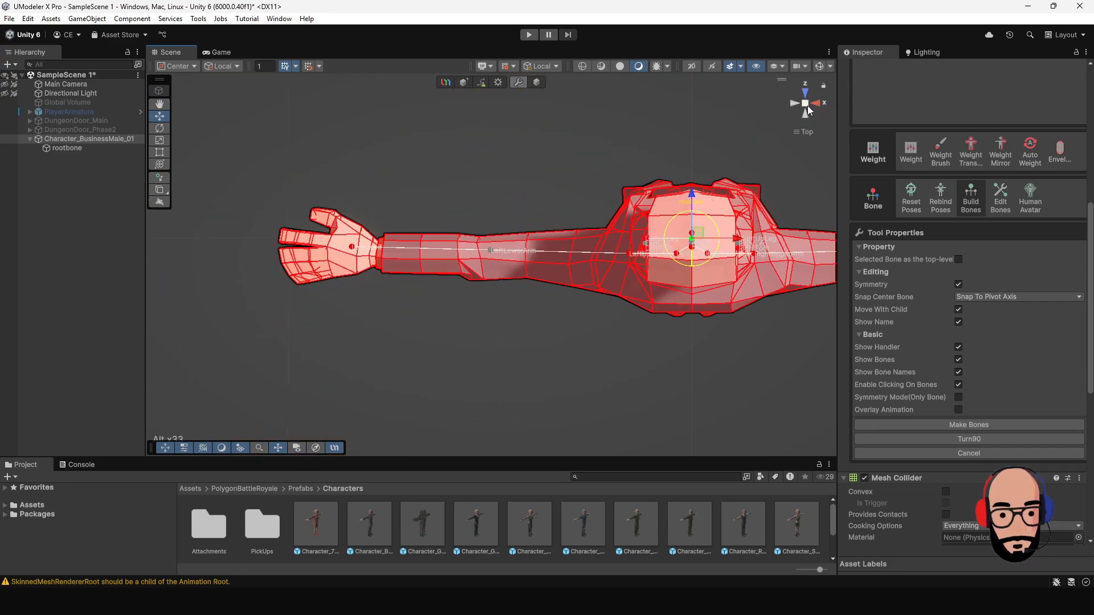
{"action": "left_click", "coordinate": [801, 106]}
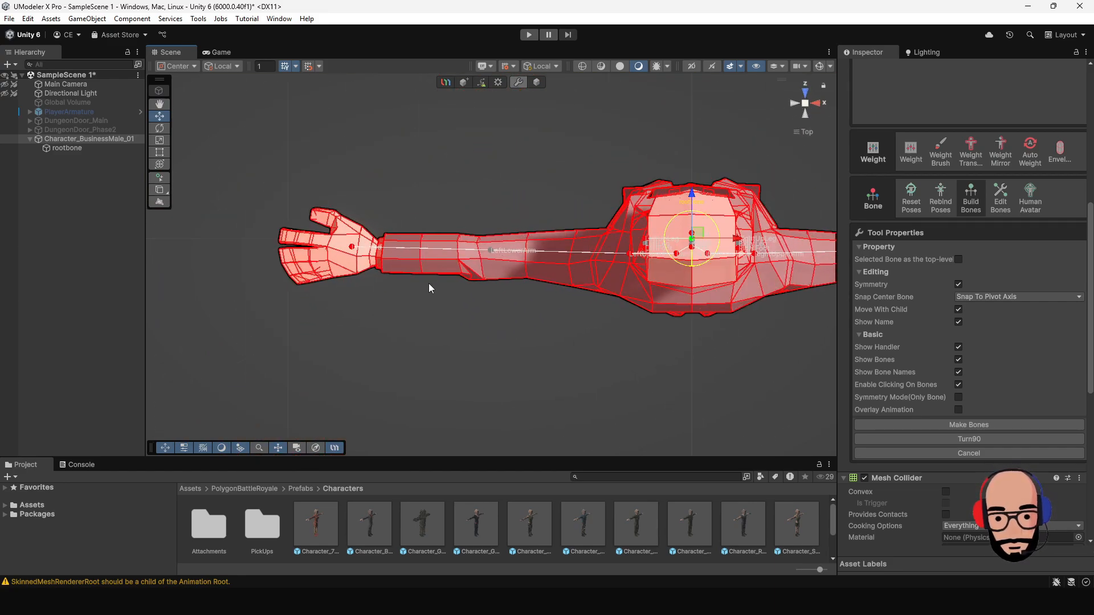
{"action": "left_click_drag", "start_coordinate": [496, 249], "coordinate": [486, 261]}
{"action": "left_click_drag", "start_coordinate": [352, 247], "coordinate": [353, 251]}
{"action": "middle_click_drag", "start_coordinate": [628, 283], "coordinate": [324, 274]}
{"action": "middle_click_drag", "start_coordinate": [466, 298], "coordinate": [433, 312]}
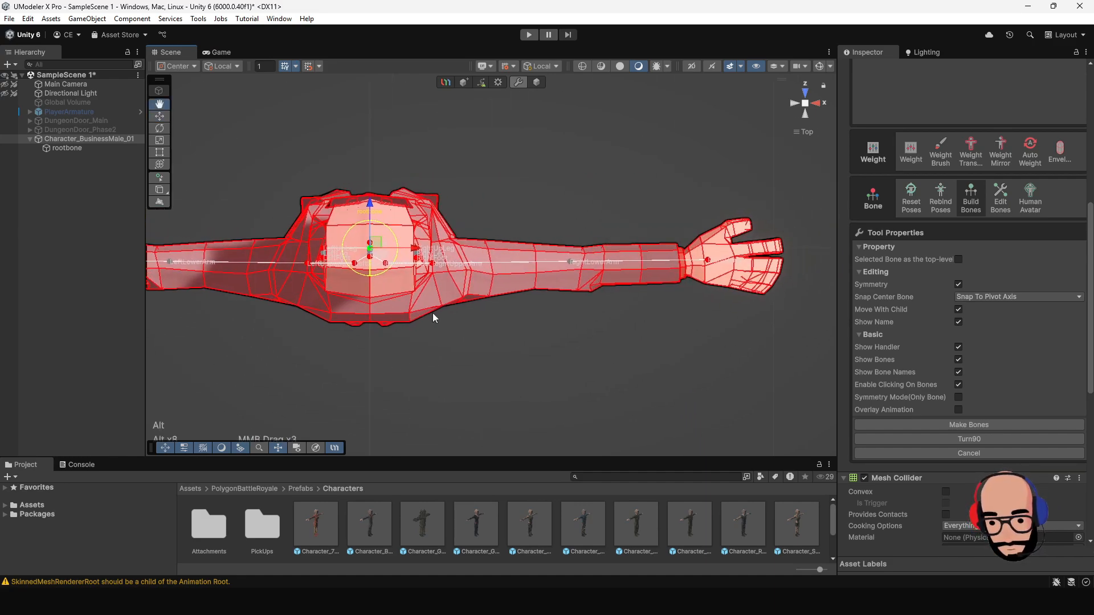
Examine the joint placement on the arms, torso and legs from several angles.
{"action": "left_click_drag", "start_coordinate": [692, 279], "coordinate": [462, 246], "text": "alt"}
{"action": "middle_click_drag", "start_coordinate": [462, 248], "coordinate": [576, 244]}
{"action": "mouse_move", "coordinate": [575, 243]}
{"action": "left_mouse_down", "text": "alt"}
{"action": "mouse_move", "coordinate": [449, 287]}
{"action": "mouse_move", "coordinate": [415, 275]}
{"action": "mouse_move", "coordinate": [498, 239]}
{"action": "mouse_move", "coordinate": [610, 319]}
{"action": "mouse_move", "coordinate": [528, 314]}
{"action": "mouse_move", "coordinate": [570, 239]}
{"action": "left_mouse_up", "text": "alt"}
{"action": "right_click_drag", "start_coordinate": [570, 239], "coordinate": [555, 353], "text": "alt"}
{"action": "middle_click_drag", "start_coordinate": [555, 353], "coordinate": [572, 303]}
{"action": "left_click_drag", "start_coordinate": [572, 303], "coordinate": [474, 328], "text": "alt"}
{"action": "left_click_drag", "start_coordinate": [535, 354], "coordinate": [624, 294], "text": "alt"}
{"action": "right_click_drag", "start_coordinate": [624, 294], "coordinate": [579, 246], "text": "alt"}
{"action": "middle_click_drag", "start_coordinate": [579, 245], "coordinate": [572, 353]}
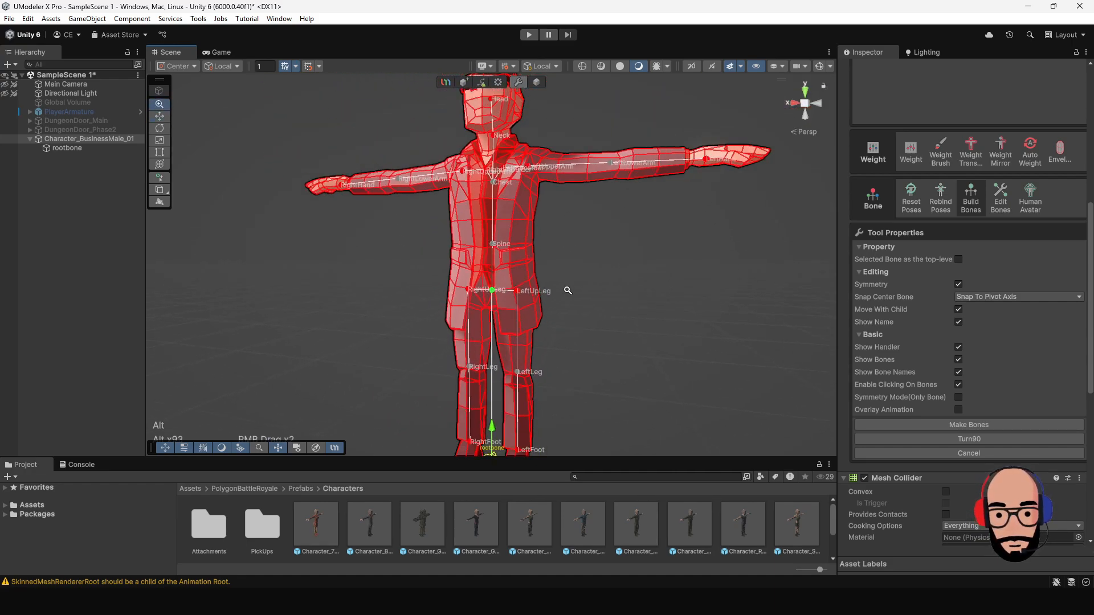
{"action": "left_click_drag", "start_coordinate": [566, 288], "coordinate": [652, 290], "text": "alt"}
{"action": "right_click_drag", "start_coordinate": [652, 290], "coordinate": [604, 285], "text": "alt"}
{"action": "middle_click_drag", "start_coordinate": [604, 285], "coordinate": [618, 269]}
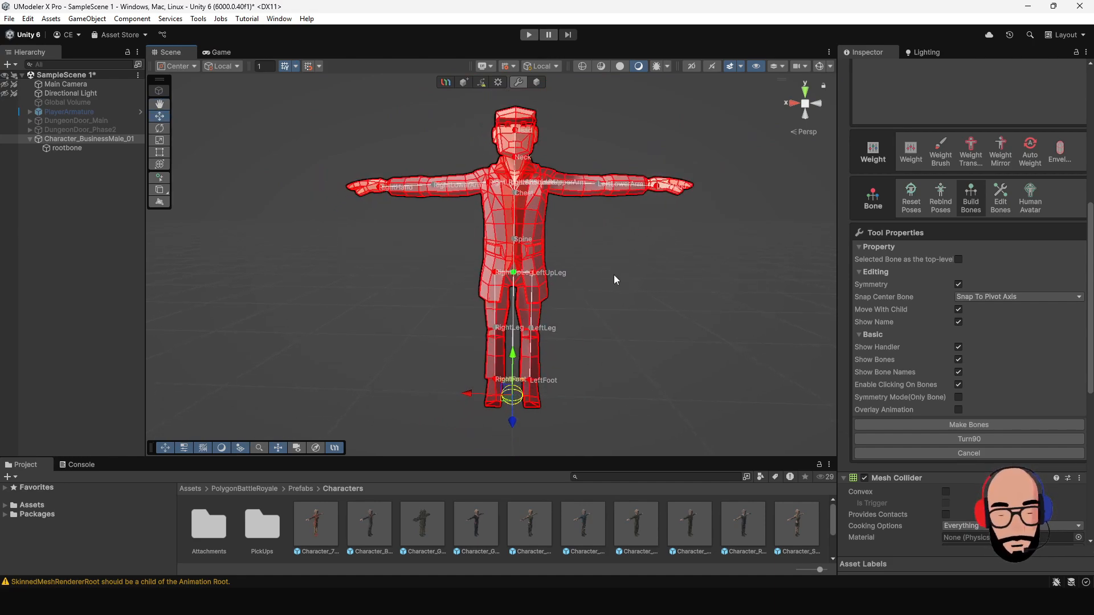
Make the bones from the placed human joint layout and select the Hips bone on the character.
{"action": "left_click", "coordinate": [929, 424]}
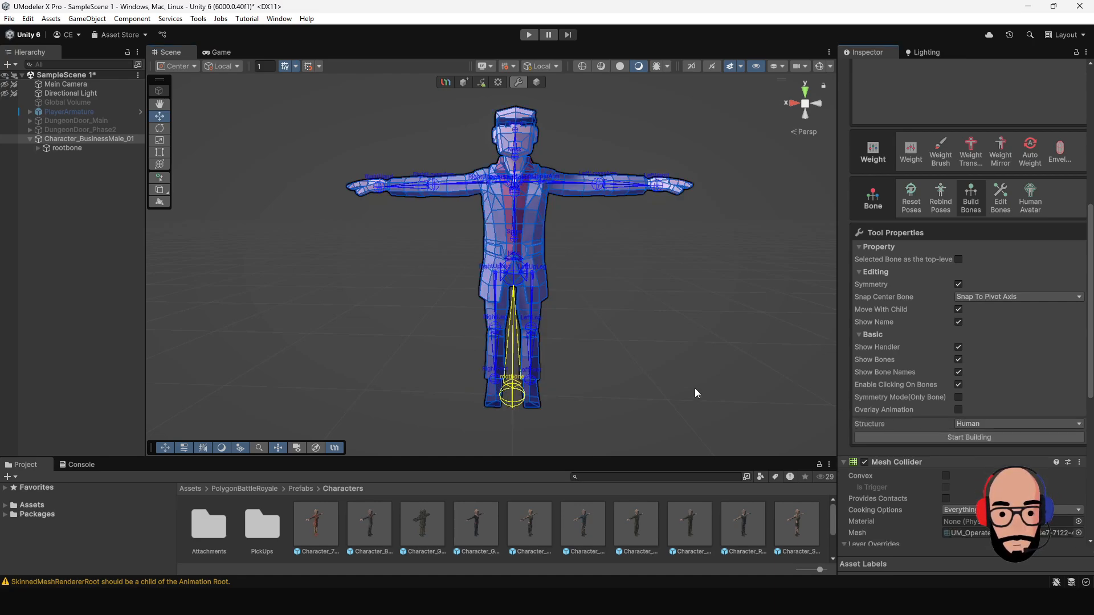
{"action": "middle_click_drag", "start_coordinate": [537, 280], "coordinate": [537, 294]}
{"action": "scroll", "coordinate": [573, 354], "scroll_direction": "up", "scroll_amount": 3}
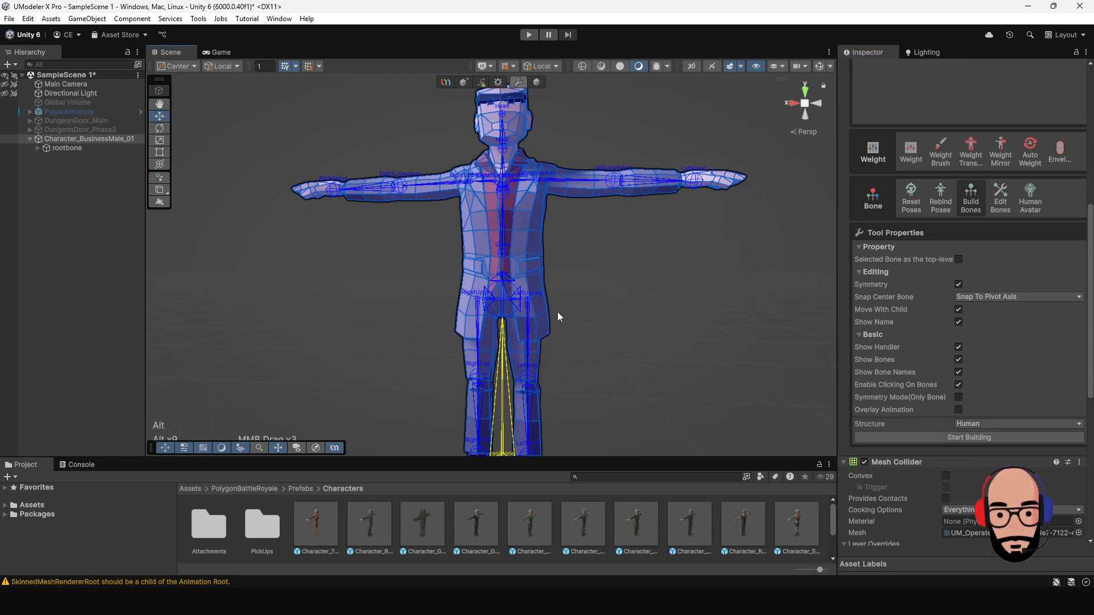
{"action": "left_click", "coordinate": [509, 304]}
{"action": "right_click_drag", "start_coordinate": [509, 305], "coordinate": [605, 417], "text": "alt"}
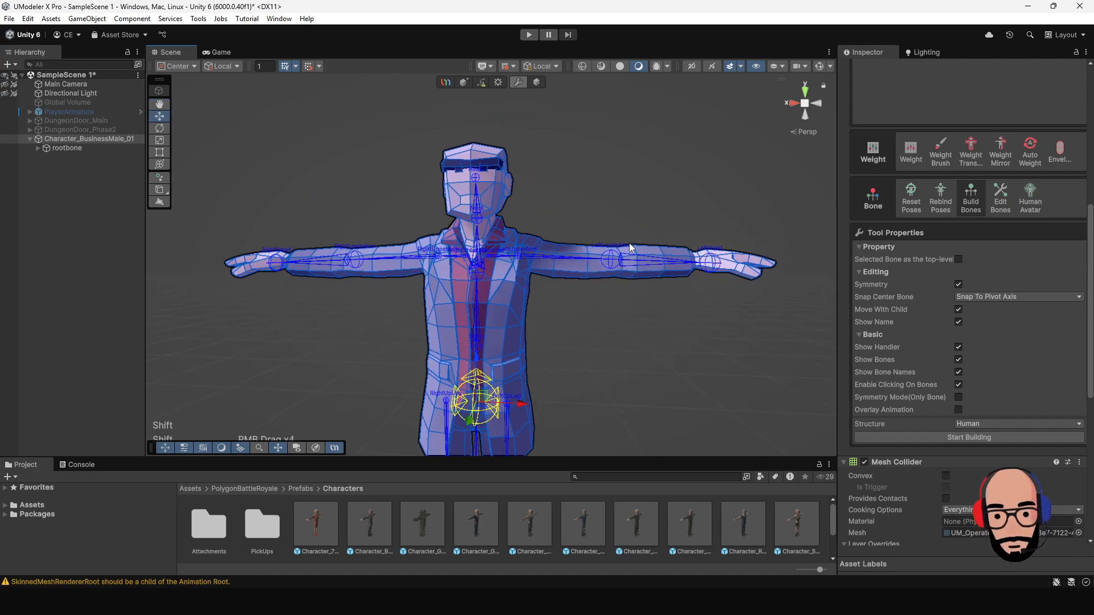
Select the left arm's bones one by one on the character, ending with LeftLowerArm.
{"action": "left_click", "coordinate": [608, 258]}
{"action": "left_click", "coordinate": [713, 265]}
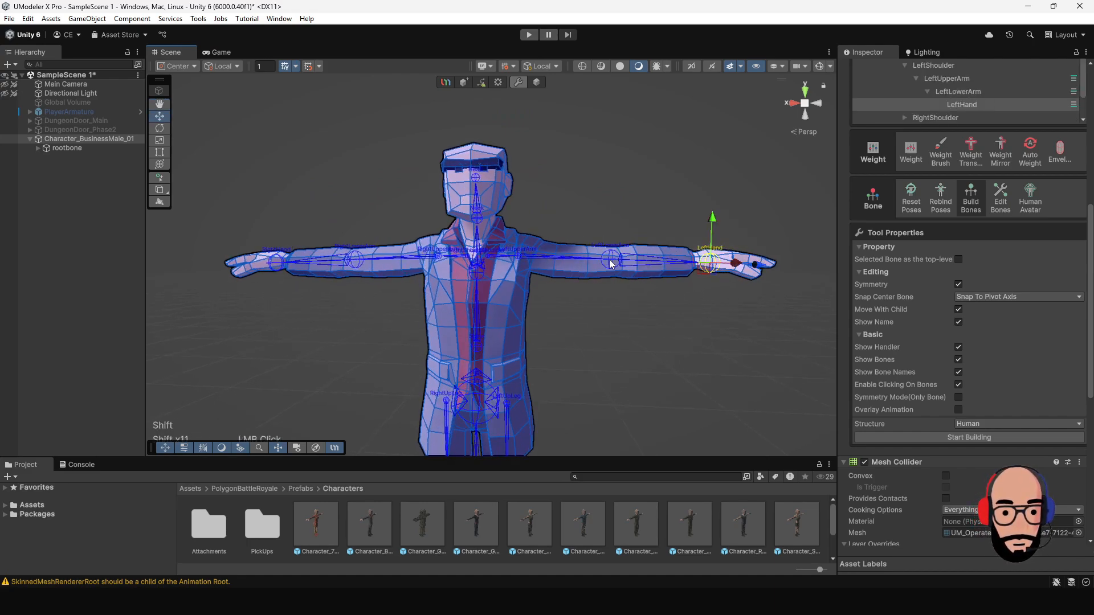
{"action": "left_click", "coordinate": [648, 264]}
{"action": "left_click", "coordinate": [539, 258]}
{"action": "left_click", "coordinate": [612, 260]}
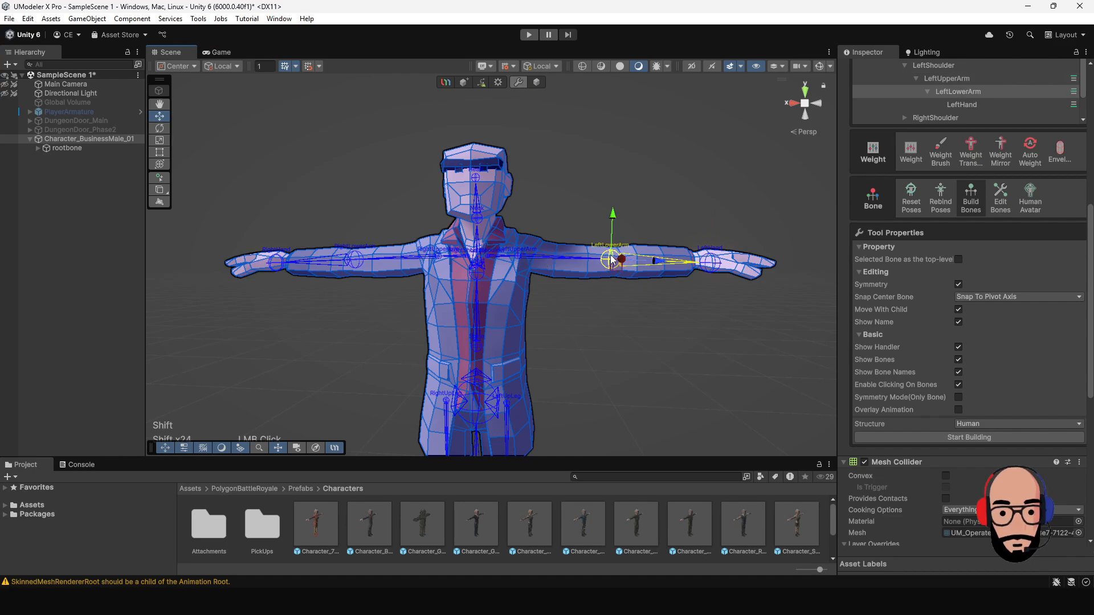
Try rotating the LeftLowerArm bone, and undo the rotation.
{"action": "left_click_drag", "start_coordinate": [613, 261], "coordinate": [608, 289], "text": "alt"}
{"action": "right_click_drag", "start_coordinate": [620, 330], "coordinate": [590, 306], "text": "alt"}
{"action": "key", "text": "e"}
{"action": "left_click_drag", "start_coordinate": [603, 266], "coordinate": [465, 249], "text": "alt"}
{"action": "key", "text": "ctrl+z"}
{"action": "right_click_drag", "start_coordinate": [465, 250], "coordinate": [650, 482], "text": "alt"}
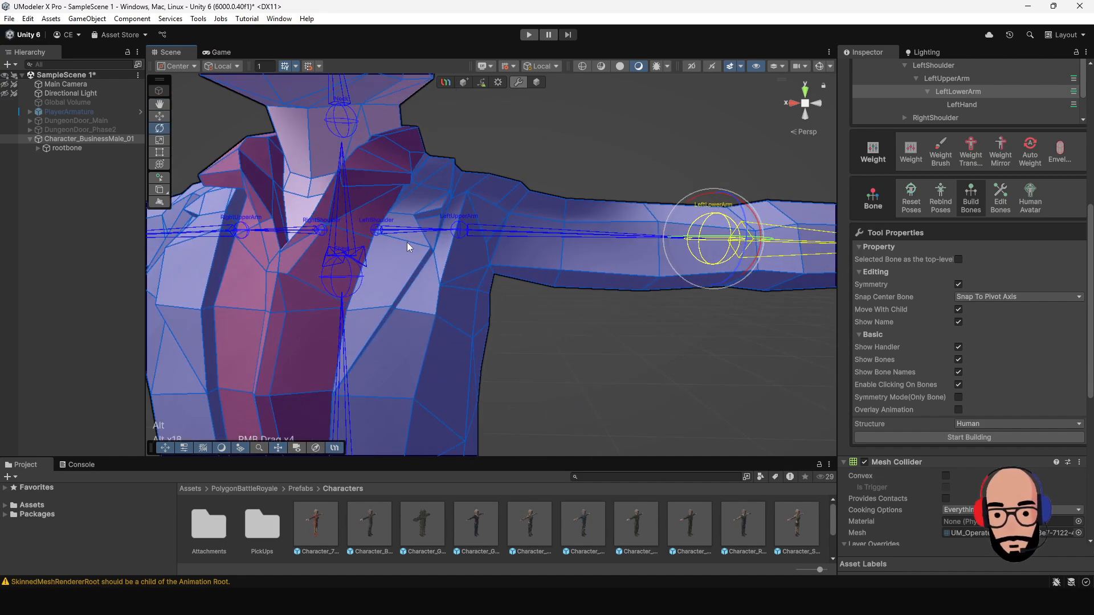
Try moving the LeftShoulder bone outward along the shoulder, and undo the move.
{"action": "left_click", "coordinate": [377, 228]}
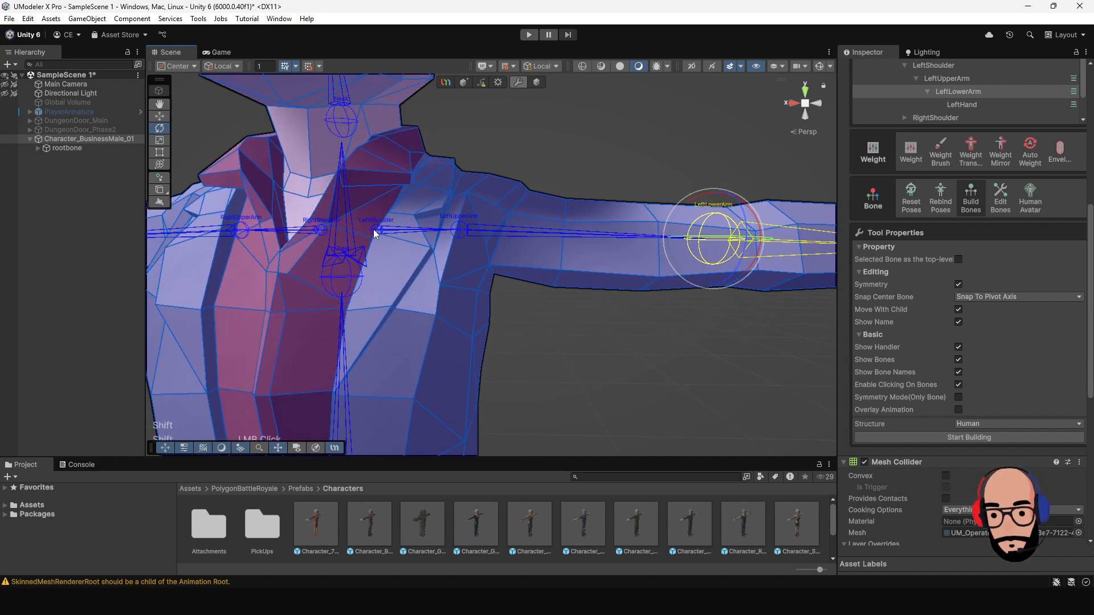
{"action": "left_click", "coordinate": [374, 232]}
{"action": "key", "text": "w"}
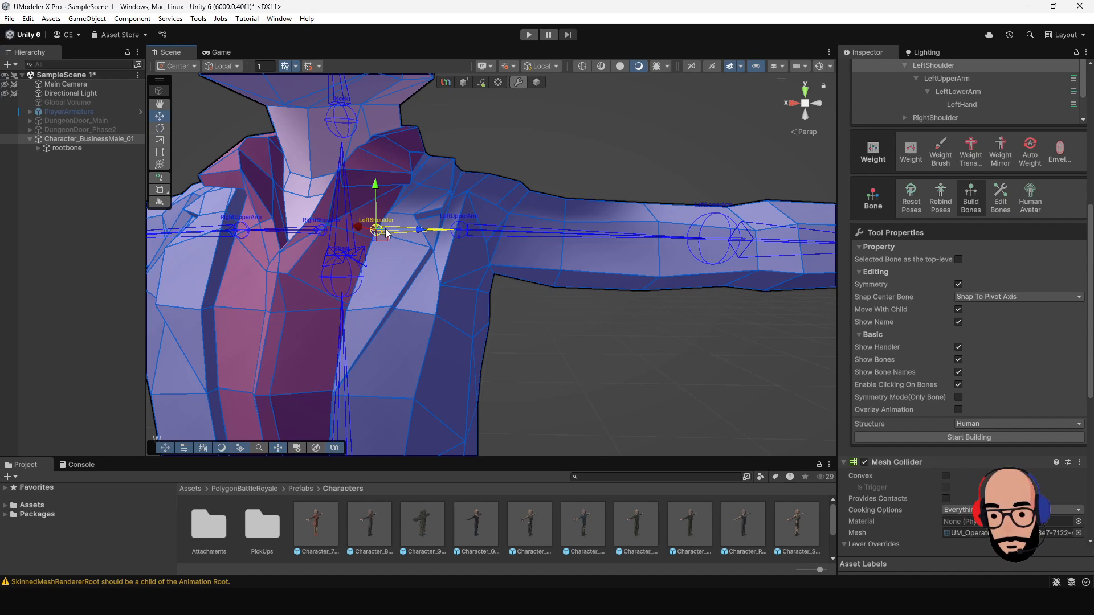
{"action": "left_click_drag", "start_coordinate": [386, 232], "coordinate": [441, 227]}
{"action": "key", "text": "ctrl+z"}
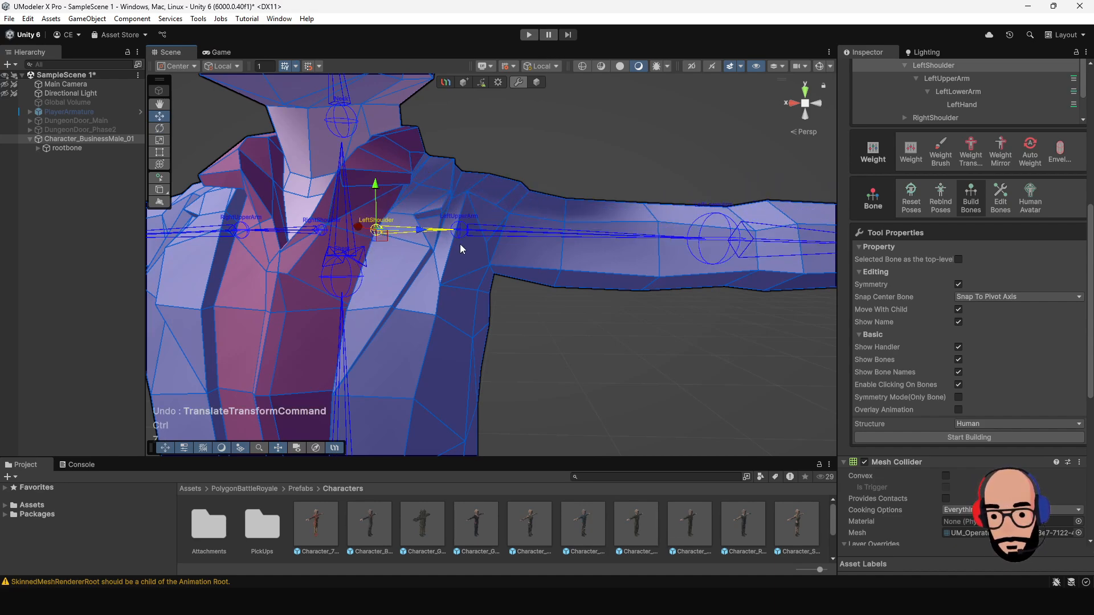
Select rootbone on the character to show its weights on the mesh, and bring up the Bone Tree.
{"action": "right_click_drag", "start_coordinate": [529, 348], "coordinate": [519, 234], "text": "alt"}
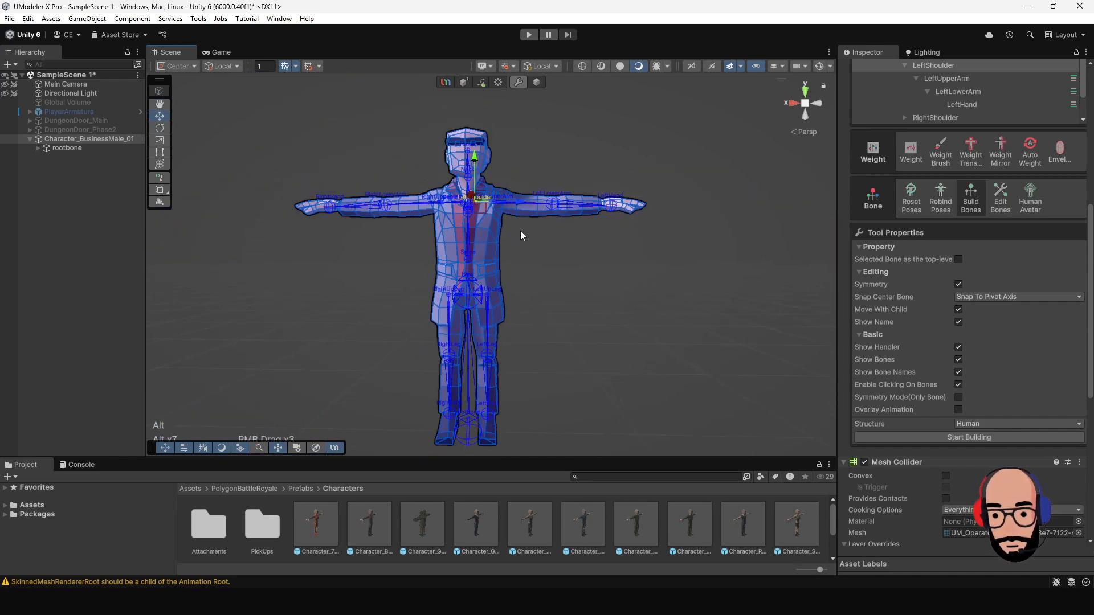
{"action": "left_click_drag", "start_coordinate": [520, 234], "coordinate": [481, 261], "text": "alt"}
{"action": "right_click_drag", "start_coordinate": [480, 261], "coordinate": [544, 321], "text": "alt"}
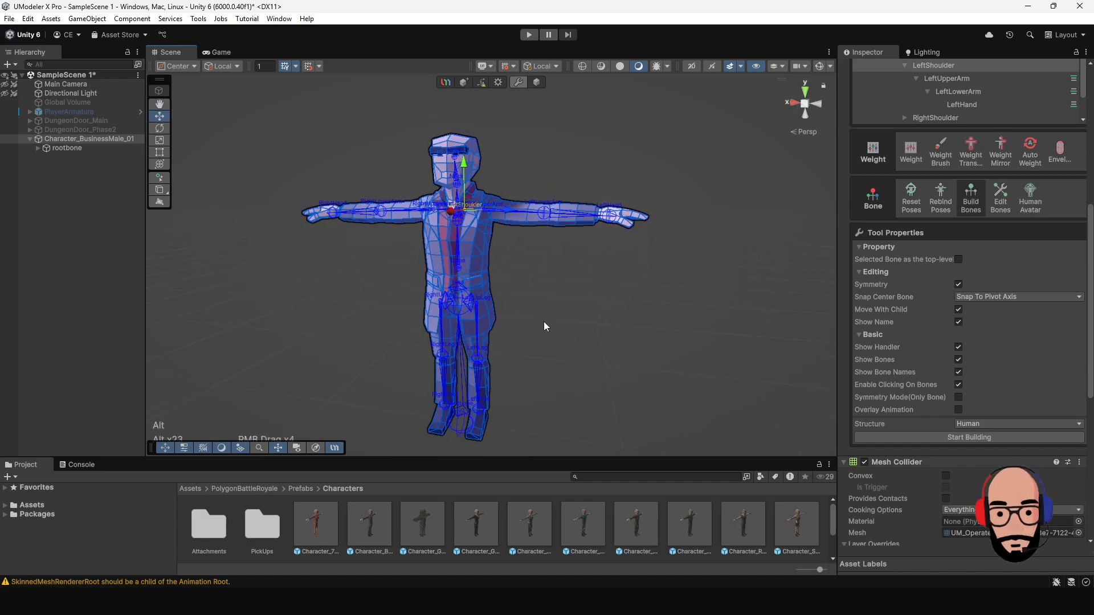
{"action": "left_click", "coordinate": [463, 431]}
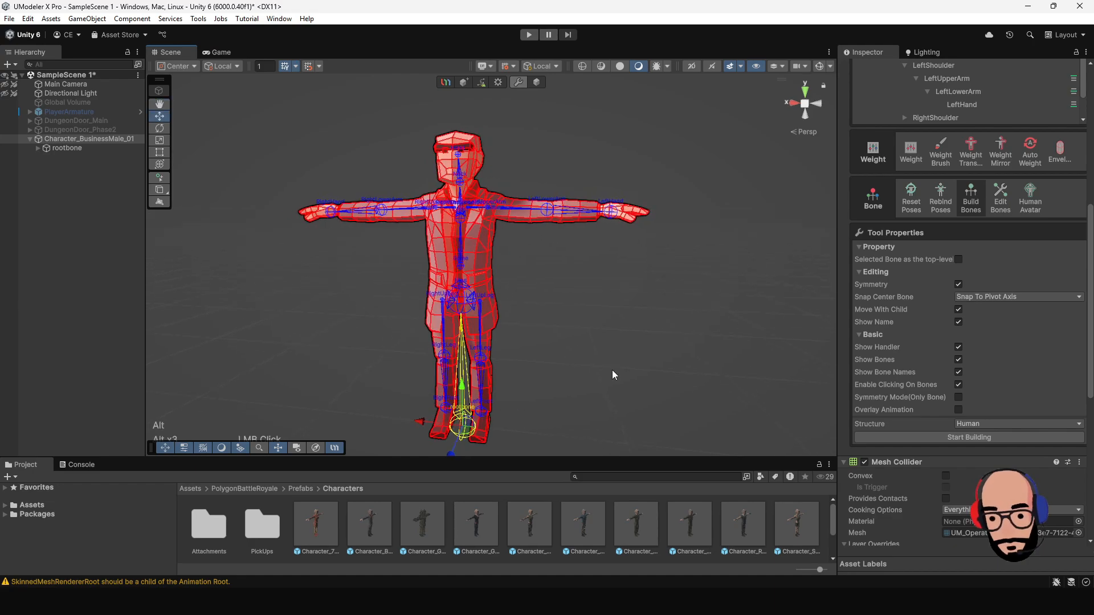
{"action": "scroll", "coordinate": [956, 362], "scroll_direction": "up", "scroll_amount": 8}
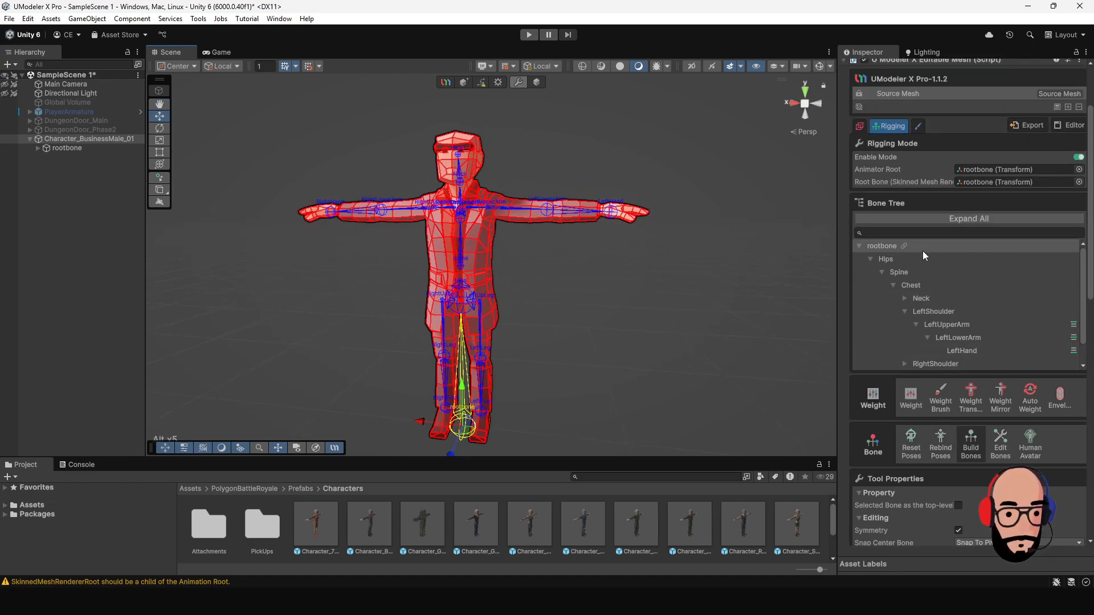
Check the weights of the Hips, Spine, Chest, LeftUpperArm, Neck and Head bones by selecting them in the Bone Tree.
{"action": "left_click", "coordinate": [924, 259]}
{"action": "left_click", "coordinate": [932, 282]}
{"action": "left_click", "coordinate": [954, 324]}
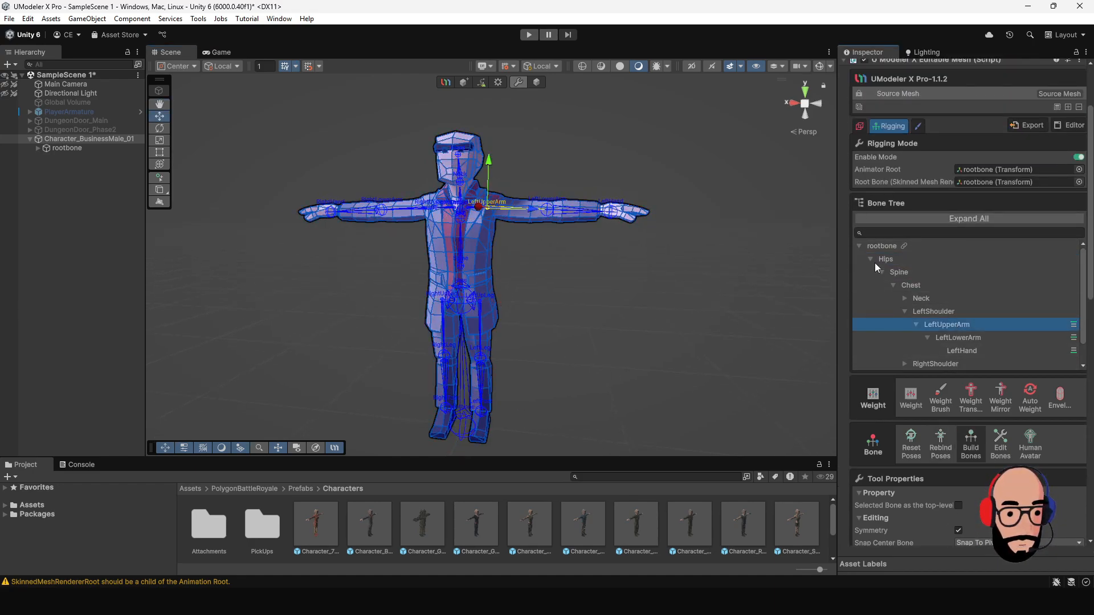
{"action": "left_click", "coordinate": [920, 259]}
{"action": "left_click", "coordinate": [925, 272]}
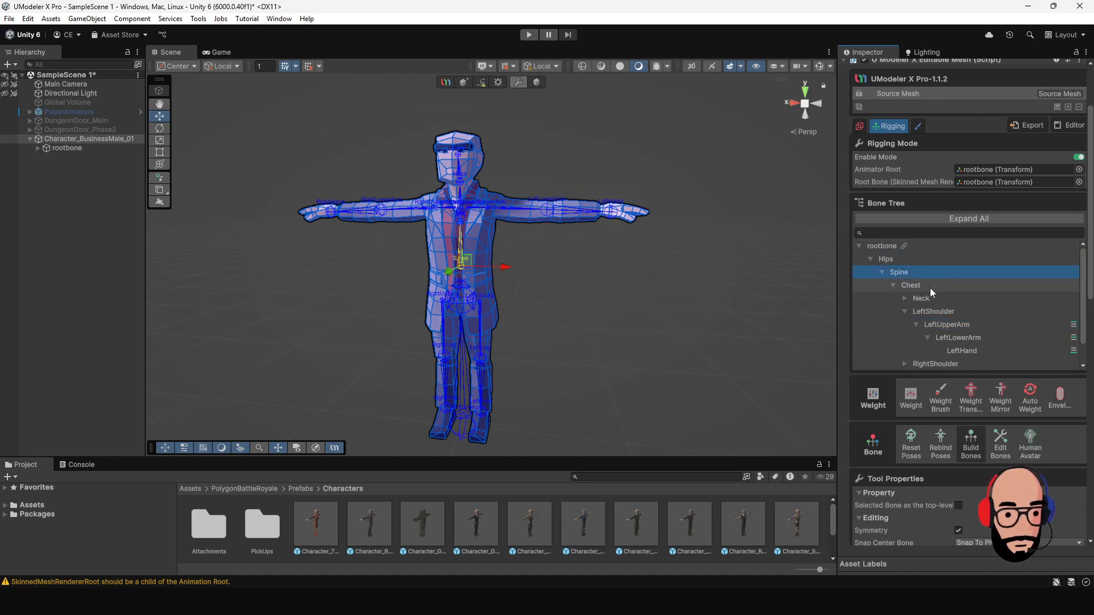
{"action": "left_click", "coordinate": [930, 285]}
{"action": "left_click", "coordinate": [938, 298]}
{"action": "left_click", "coordinate": [905, 299]}
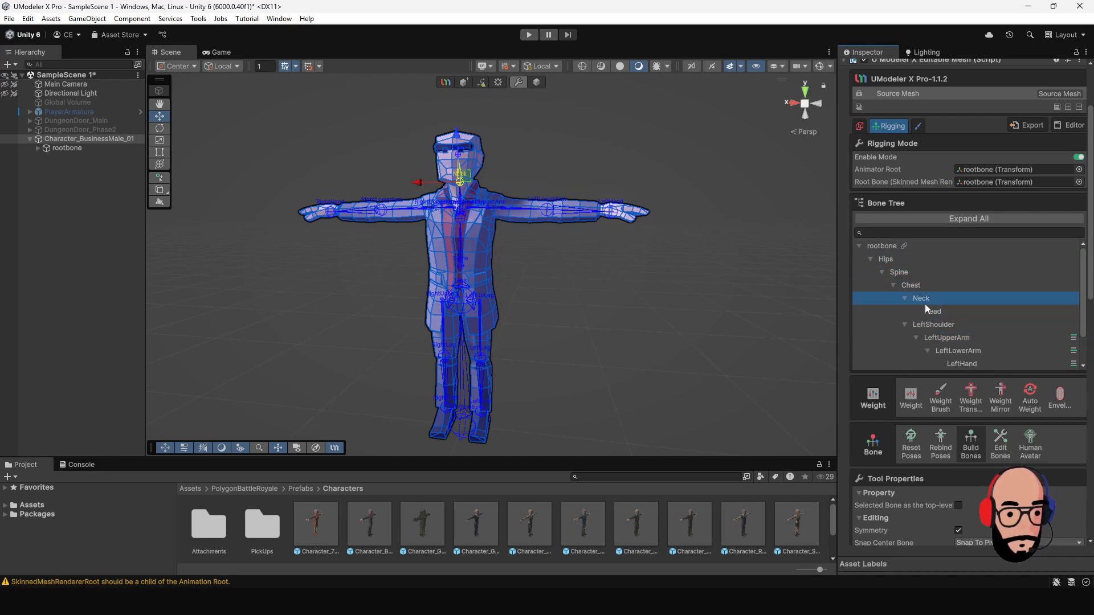
{"action": "left_click", "coordinate": [938, 311]}
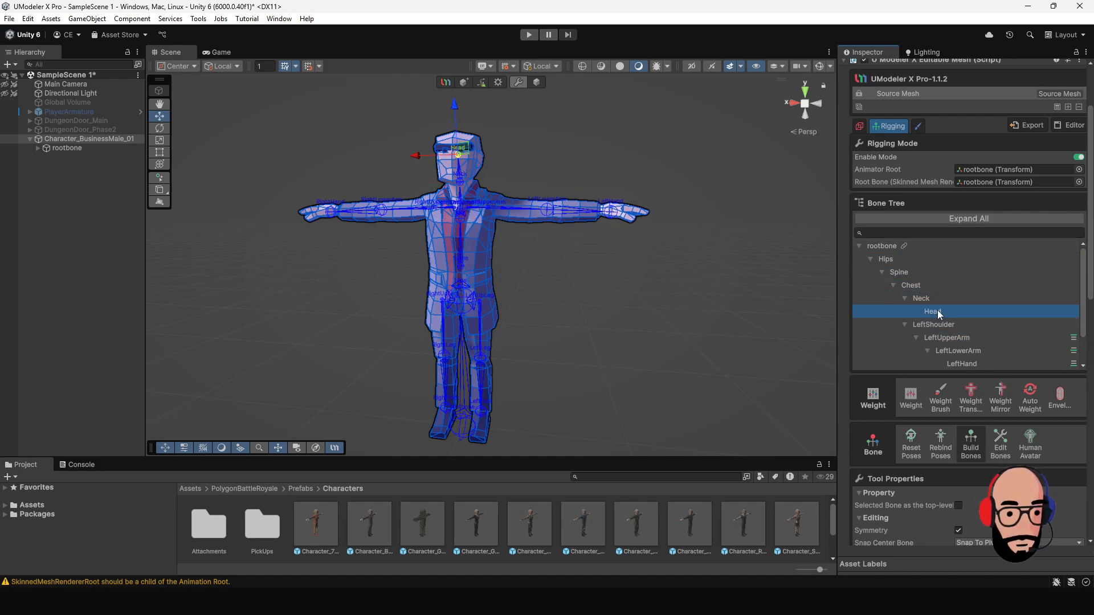
Select rootbone in the Bone Tree and examine its influence across the character mesh.
{"action": "left_click", "coordinate": [962, 245]}
{"action": "right_click_drag", "start_coordinate": [514, 344], "coordinate": [544, 310], "text": "alt"}
{"action": "left_click_drag", "start_coordinate": [544, 311], "coordinate": [583, 292], "text": "alt"}
{"action": "right_click_drag", "start_coordinate": [583, 291], "coordinate": [613, 329], "text": "alt"}
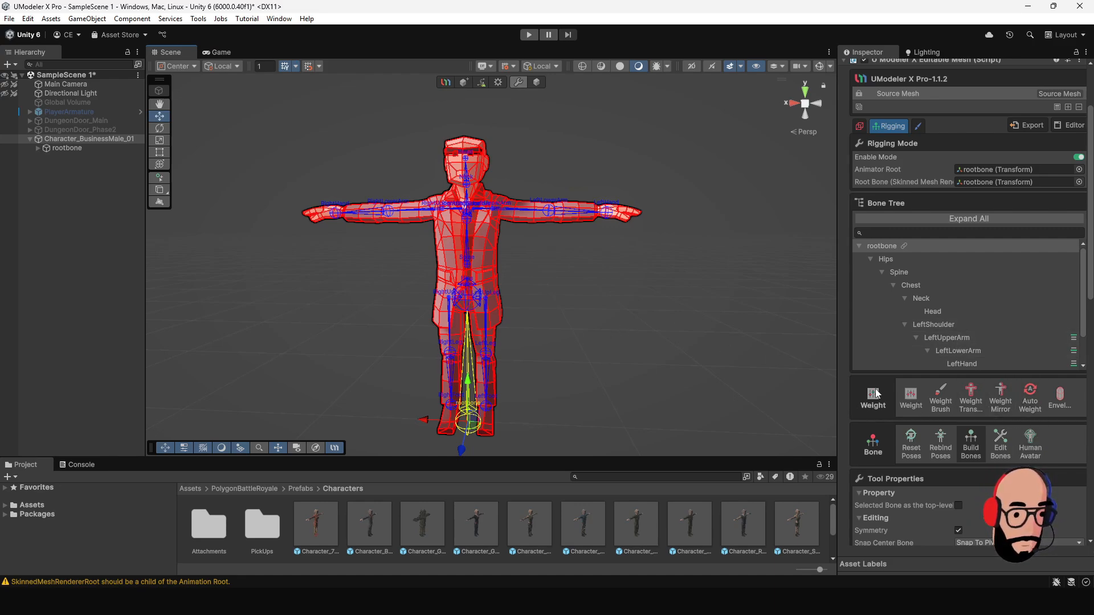
Apply Auto Weight to assign bone weights across the character mesh automatically.
{"action": "left_click", "coordinate": [1030, 399]}
{"action": "scroll", "coordinate": [926, 409], "scroll_direction": "down", "scroll_amount": 2}
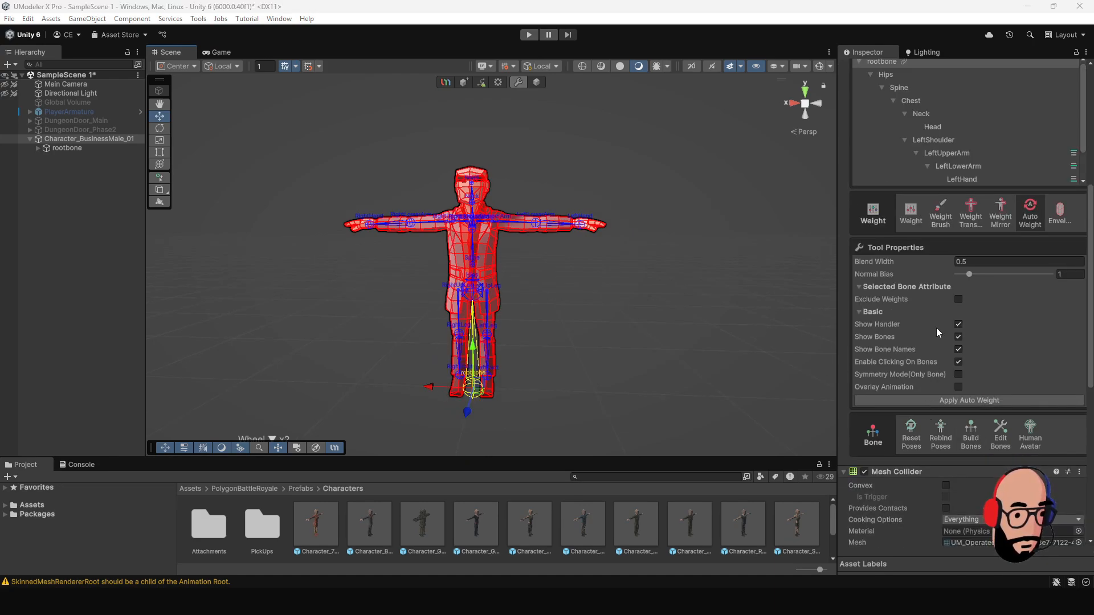
{"action": "scroll", "coordinate": [936, 325], "scroll_direction": "up", "scroll_amount": 1}
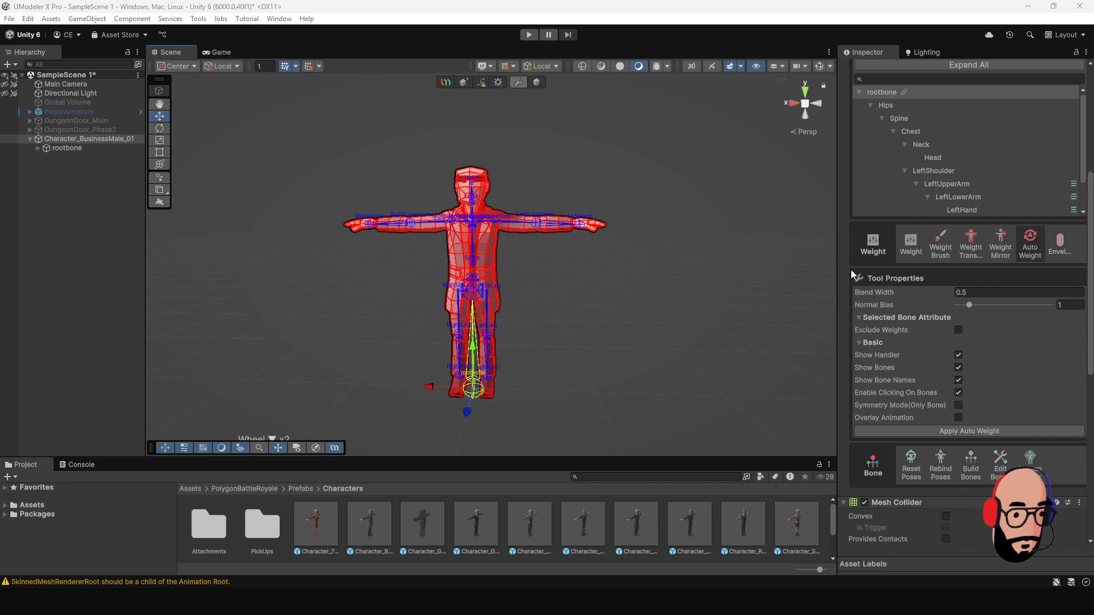
{"action": "scroll", "coordinate": [547, 339], "scroll_direction": "up", "scroll_amount": 2}
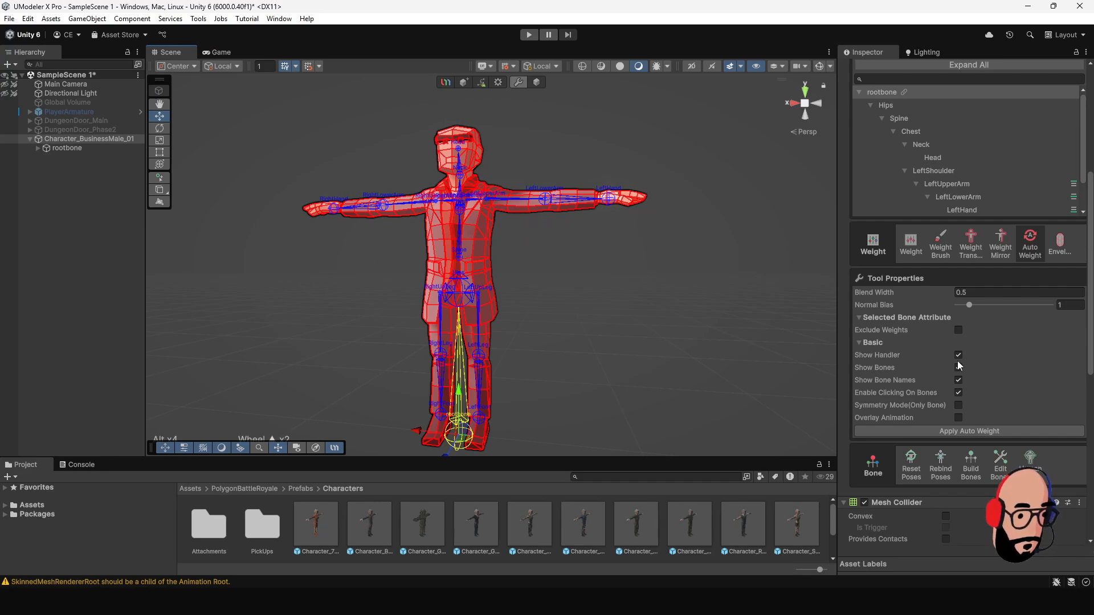
{"action": "scroll", "coordinate": [958, 361], "scroll_direction": "down", "scroll_amount": 2}
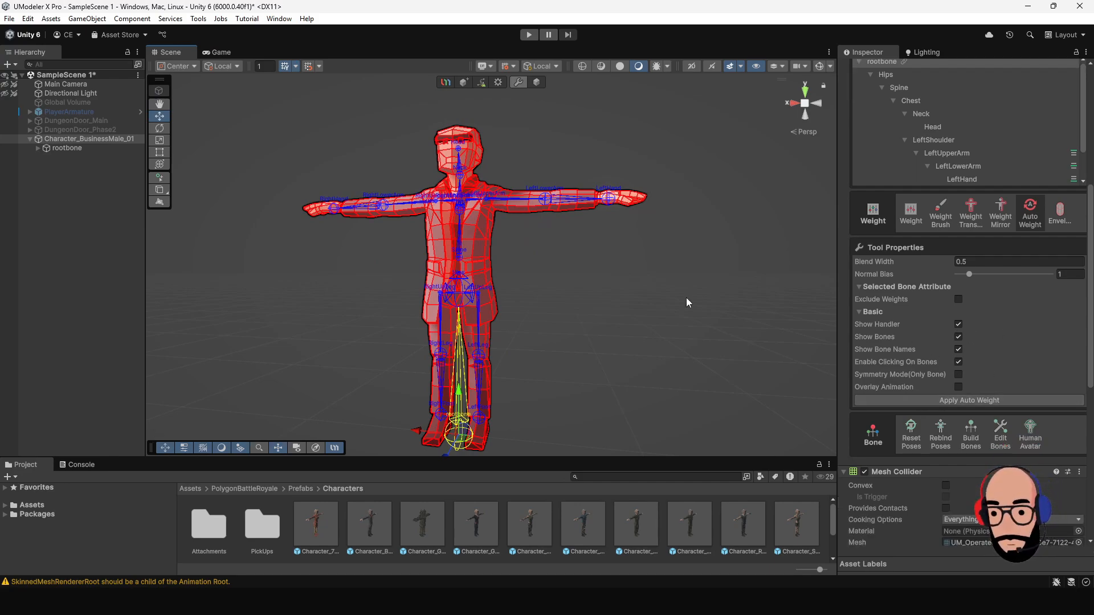
{"action": "scroll", "coordinate": [975, 372], "scroll_direction": "down", "scroll_amount": 2}
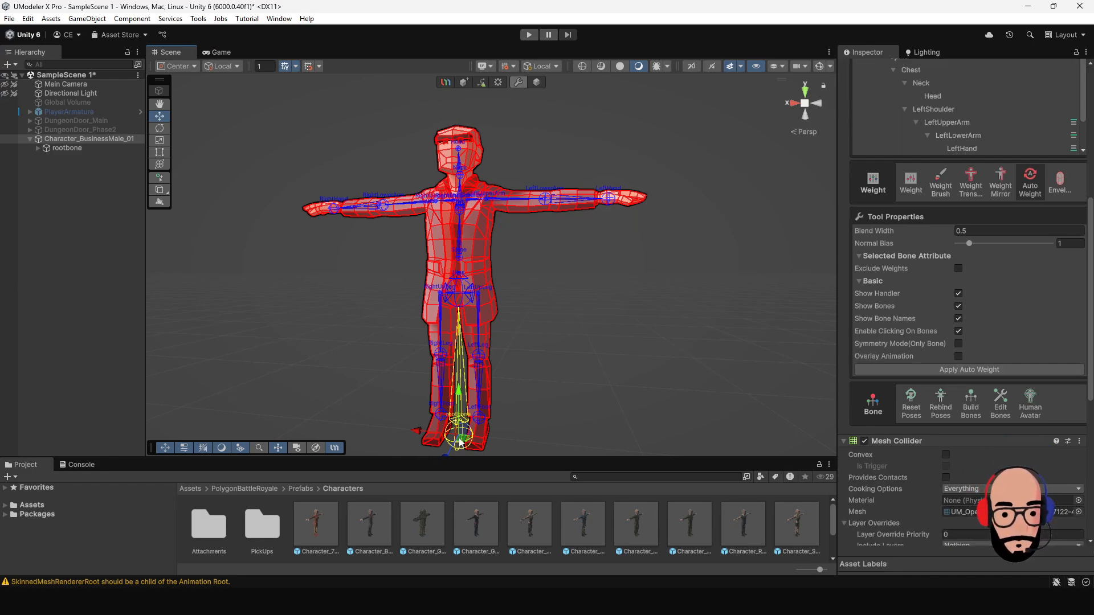
{"action": "left_click", "coordinate": [879, 369]}
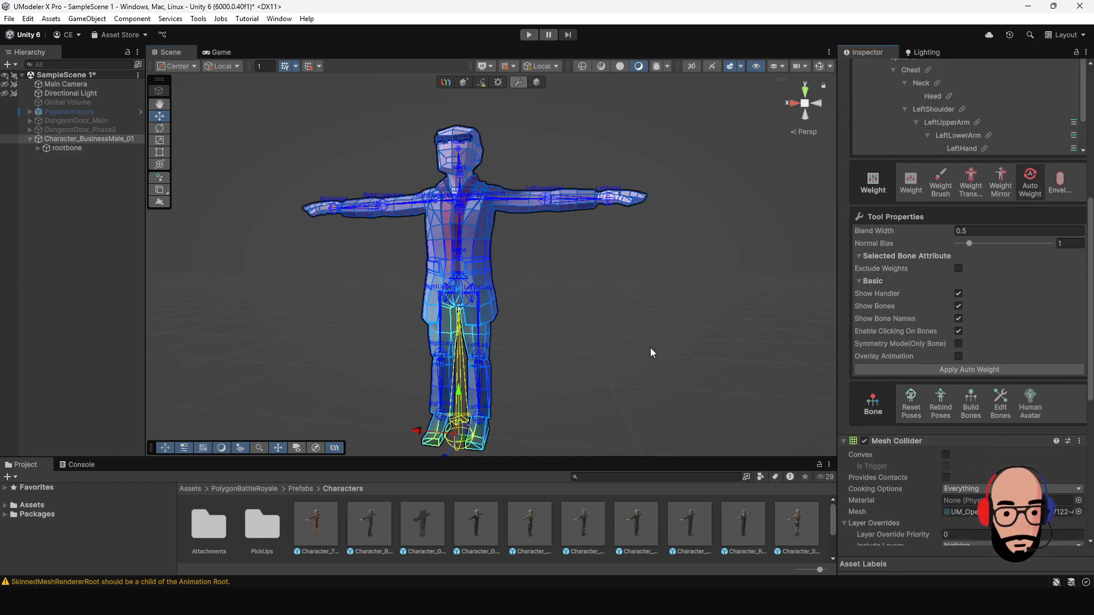
Examine the rootbone weight colours on the character's legs, torso and arms from several angles.
{"action": "right_click_drag", "start_coordinate": [510, 321], "coordinate": [539, 344], "text": "alt"}
{"action": "middle_click_drag", "start_coordinate": [539, 344], "coordinate": [545, 300], "text": "alt"}
{"action": "right_click_drag", "start_coordinate": [544, 299], "coordinate": [595, 347], "text": "alt"}
{"action": "left_click_drag", "start_coordinate": [595, 347], "coordinate": [545, 374], "text": "alt"}
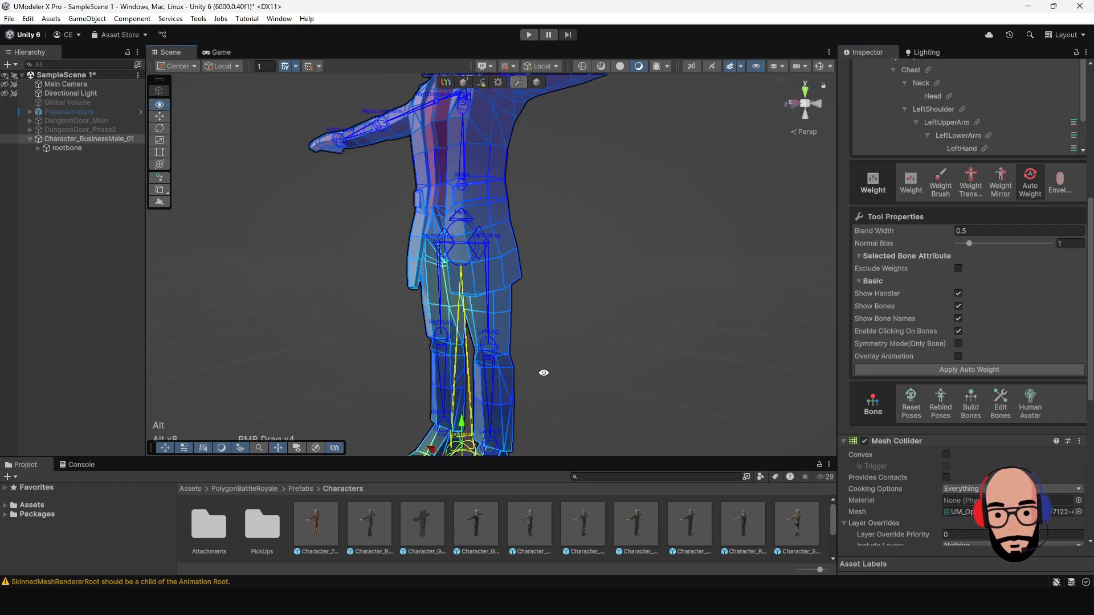
{"action": "right_click_drag", "start_coordinate": [544, 374], "coordinate": [521, 320], "text": "alt"}
{"action": "left_click_drag", "start_coordinate": [519, 320], "coordinate": [552, 237], "text": "alt"}
{"action": "right_click_drag", "start_coordinate": [552, 237], "coordinate": [629, 378], "text": "alt"}
{"action": "middle_click_drag", "start_coordinate": [629, 377], "coordinate": [580, 307], "text": "alt"}
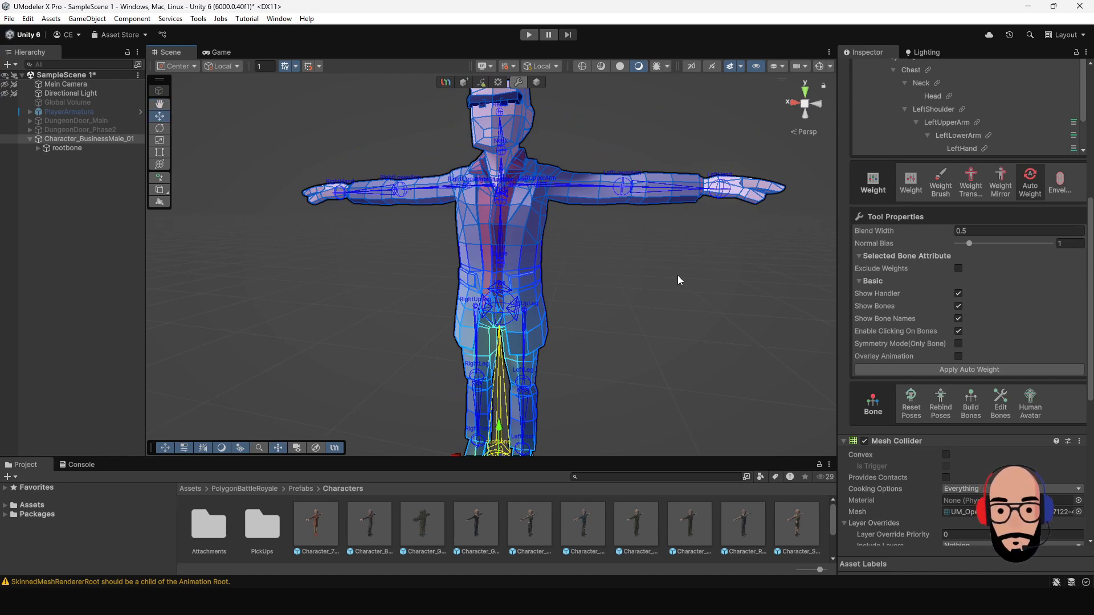
{"action": "right_click_drag", "start_coordinate": [653, 246], "coordinate": [660, 286], "text": "alt"}
{"action": "middle_click_drag", "start_coordinate": [660, 286], "coordinate": [574, 319], "text": "alt"}
{"action": "right_click_drag", "start_coordinate": [574, 319], "coordinate": [601, 300], "text": "alt"}
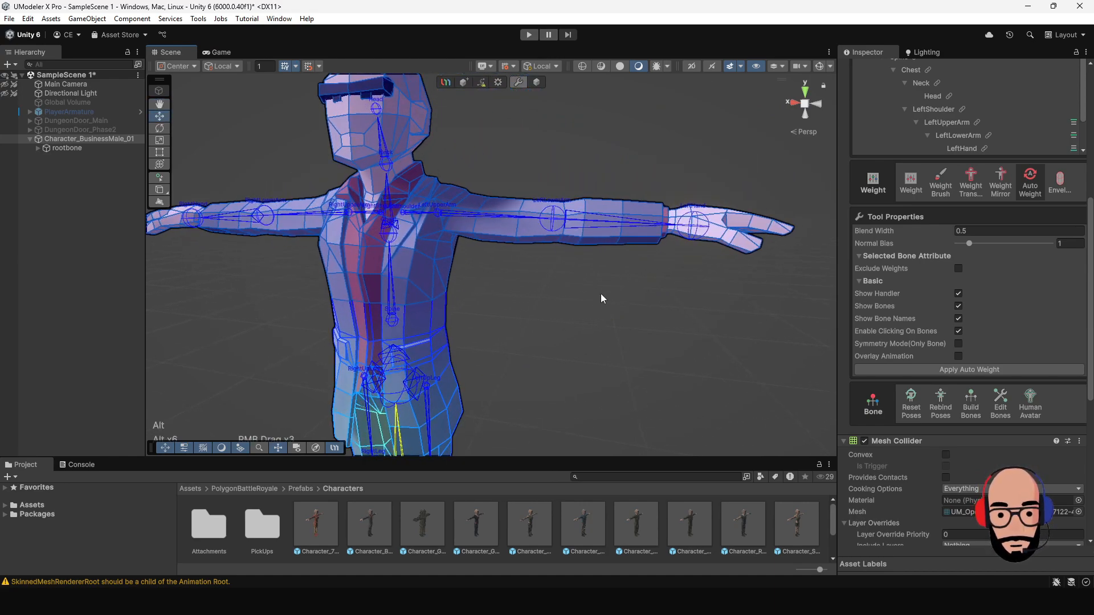
Try rotating the LeftLowerArm bone to test how the arm mesh follows, and undo the test changes.
{"action": "left_click", "coordinate": [553, 221]}
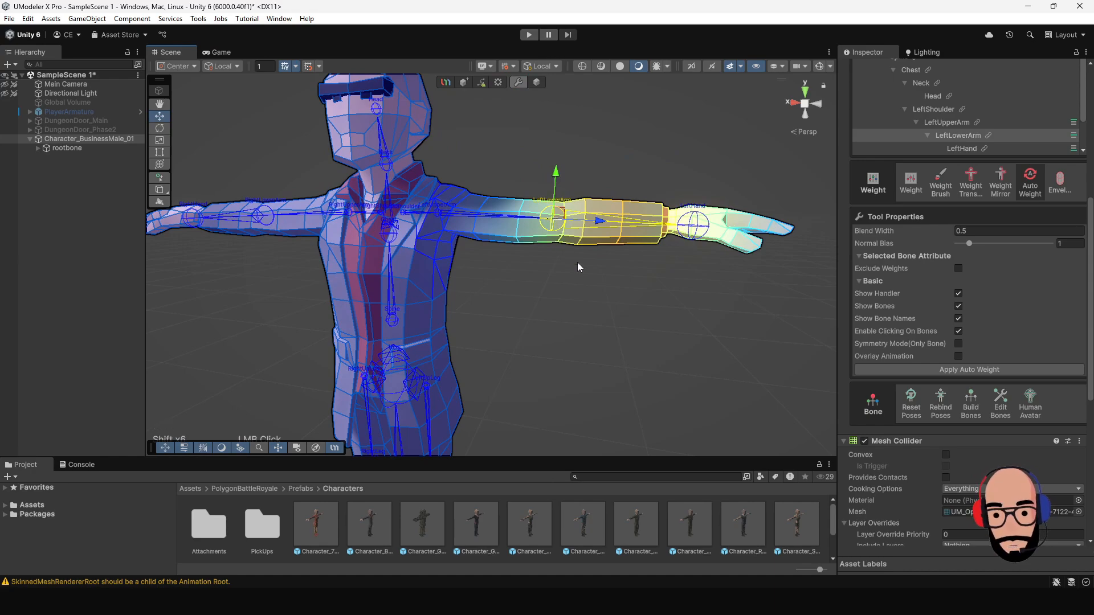
{"action": "left_click_drag", "start_coordinate": [579, 267], "coordinate": [559, 287], "text": "alt"}
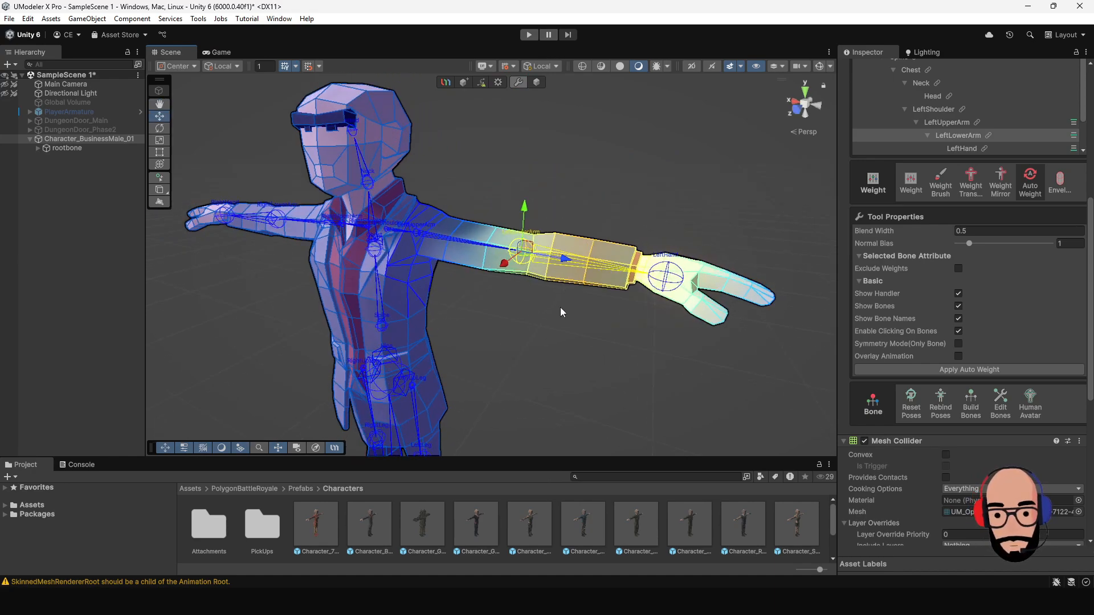
{"action": "key", "text": "e"}
{"action": "left_click_drag", "start_coordinate": [567, 236], "coordinate": [546, 170]}
{"action": "key", "text": "ctrl+z"}
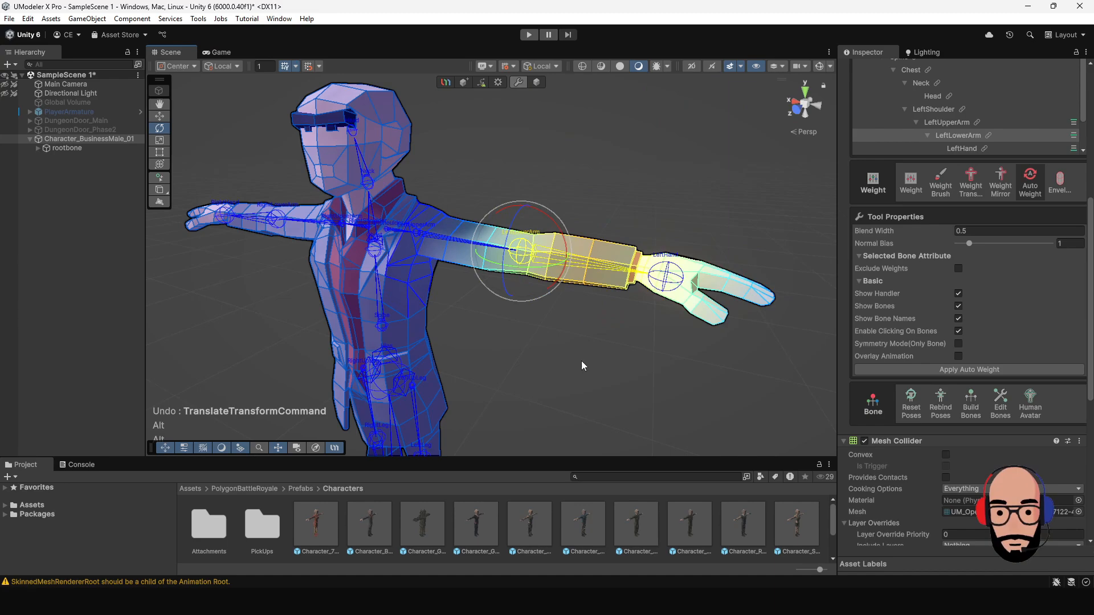
{"action": "right_click_drag", "start_coordinate": [582, 363], "coordinate": [477, 274], "text": "alt"}
{"action": "left_click_drag", "start_coordinate": [476, 273], "coordinate": [385, 379], "text": "alt"}
{"action": "left_click", "coordinate": [437, 294]}
{"action": "key", "text": "ctrl+z"}
Try rotating the Neck bone to test how the head and collar deform, and undo the rotation.
{"action": "left_click", "coordinate": [420, 201]}
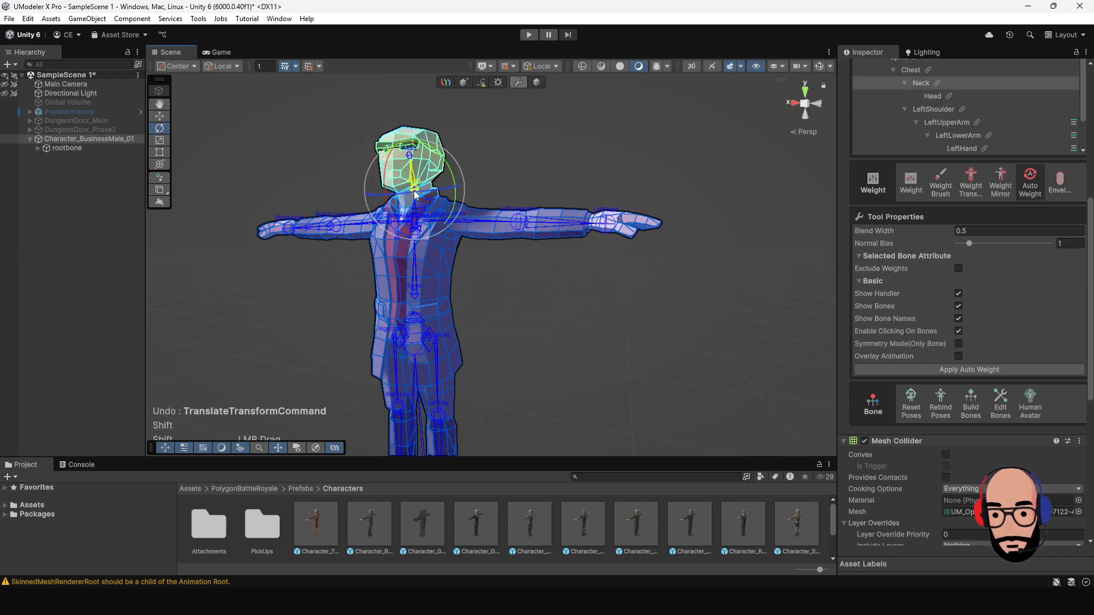
{"action": "right_click_drag", "start_coordinate": [480, 193], "coordinate": [520, 306], "text": "alt"}
{"action": "key", "text": "f"}
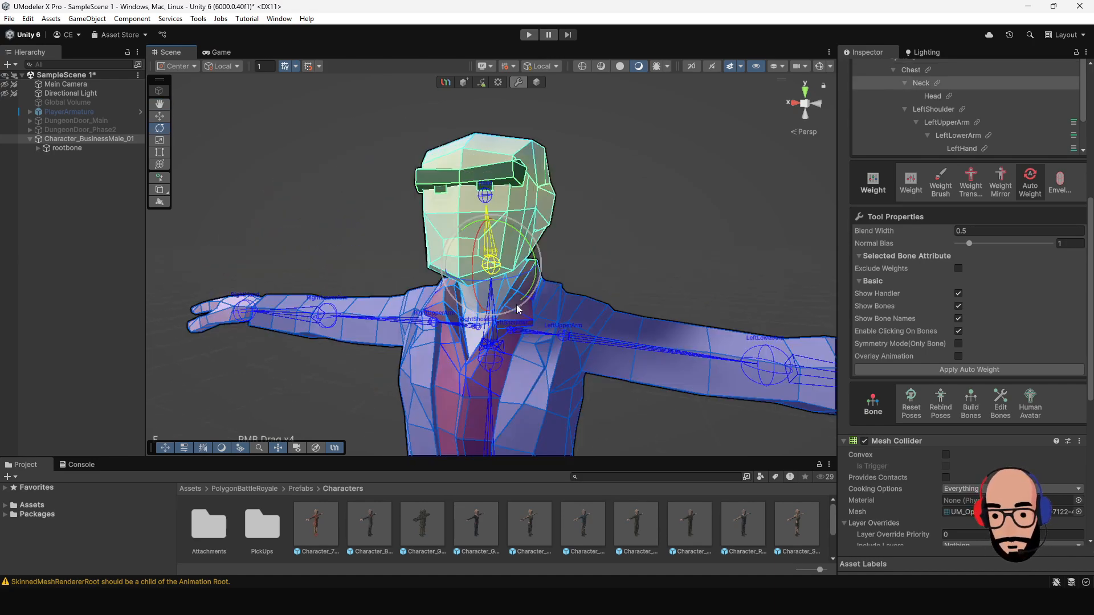
{"action": "left_click_drag", "start_coordinate": [585, 330], "coordinate": [481, 288], "text": "alt"}
{"action": "key", "text": "ctrl+z"}
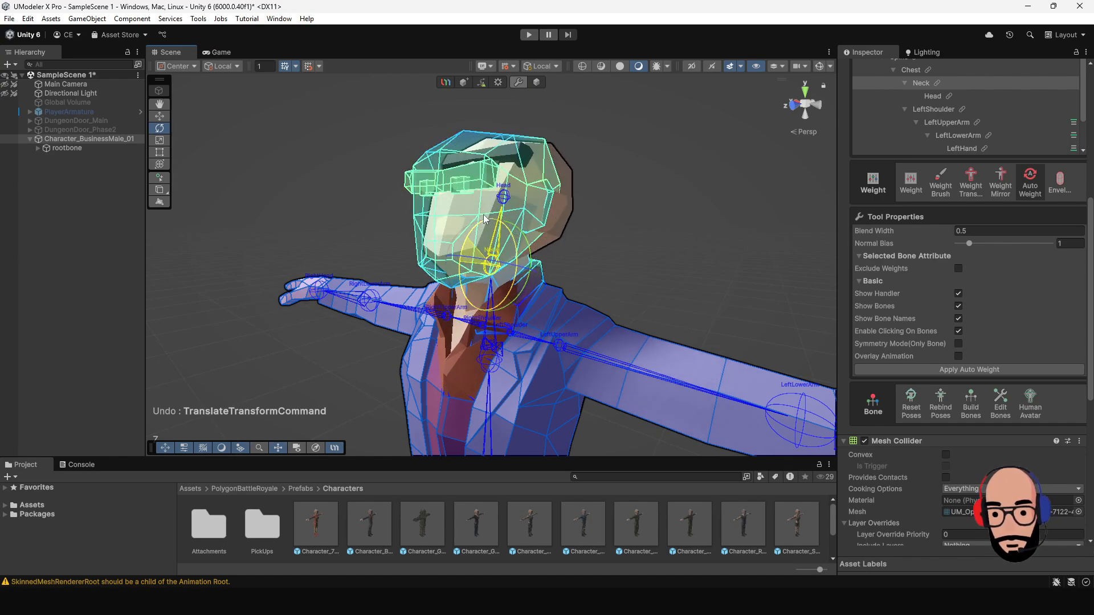
{"action": "mouse_move", "coordinate": [462, 267]}
{"action": "left_mouse_down"}
{"action": "mouse_move", "coordinate": [448, 268]}
{"action": "mouse_move", "coordinate": [458, 264]}
{"action": "left_mouse_up"}
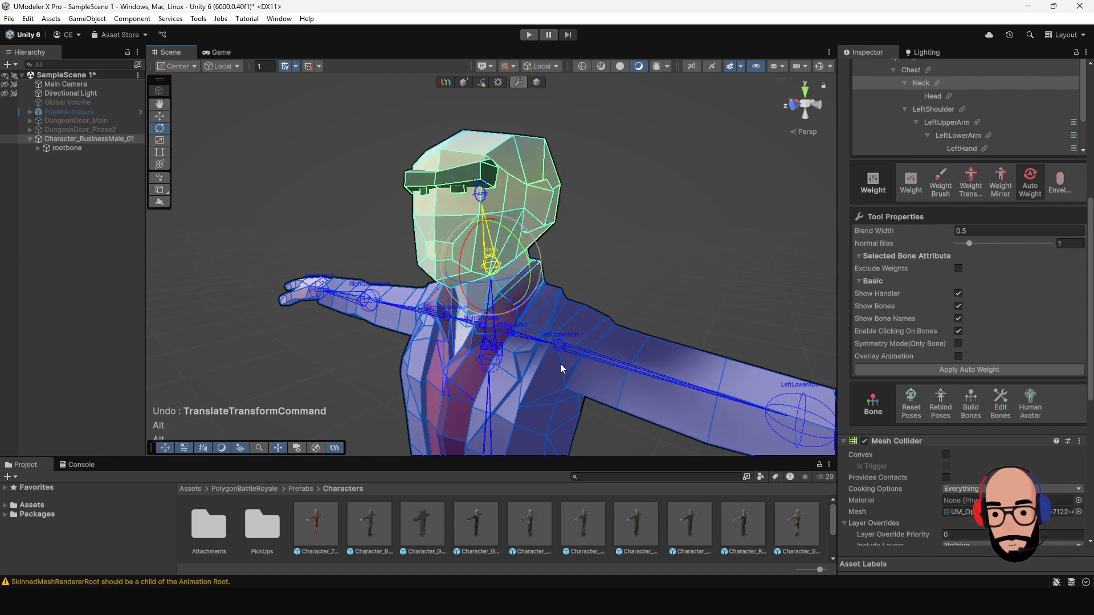
Try rotating the Head bone to test its weights, and undo the rotation.
{"action": "middle_click_drag", "start_coordinate": [561, 364], "coordinate": [558, 336]}
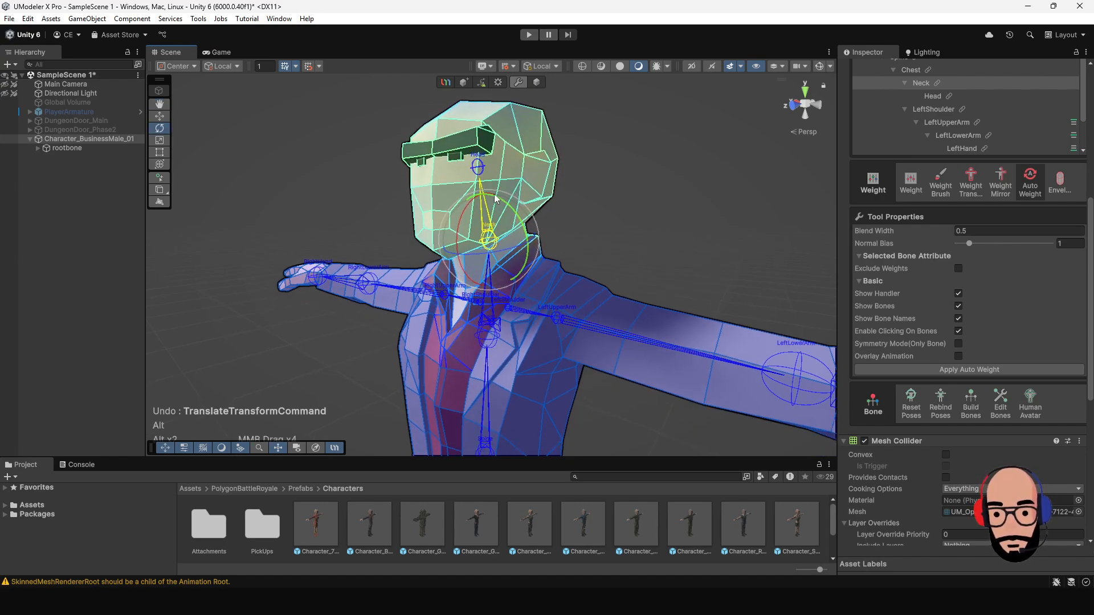
{"action": "left_click", "coordinate": [479, 169]}
{"action": "left_click_drag", "start_coordinate": [515, 151], "coordinate": [522, 193]}
{"action": "left_click_drag", "start_coordinate": [450, 285], "coordinate": [591, 289], "text": "alt"}
{"action": "key", "text": "ctrl+z"}
Examine the weighted body and legs of the character together with the Bone Tree and Auto Weight settings.
{"action": "right_click_drag", "start_coordinate": [623, 368], "coordinate": [577, 380], "text": "alt"}
{"action": "left_click_drag", "start_coordinate": [577, 380], "coordinate": [545, 348], "text": "alt"}
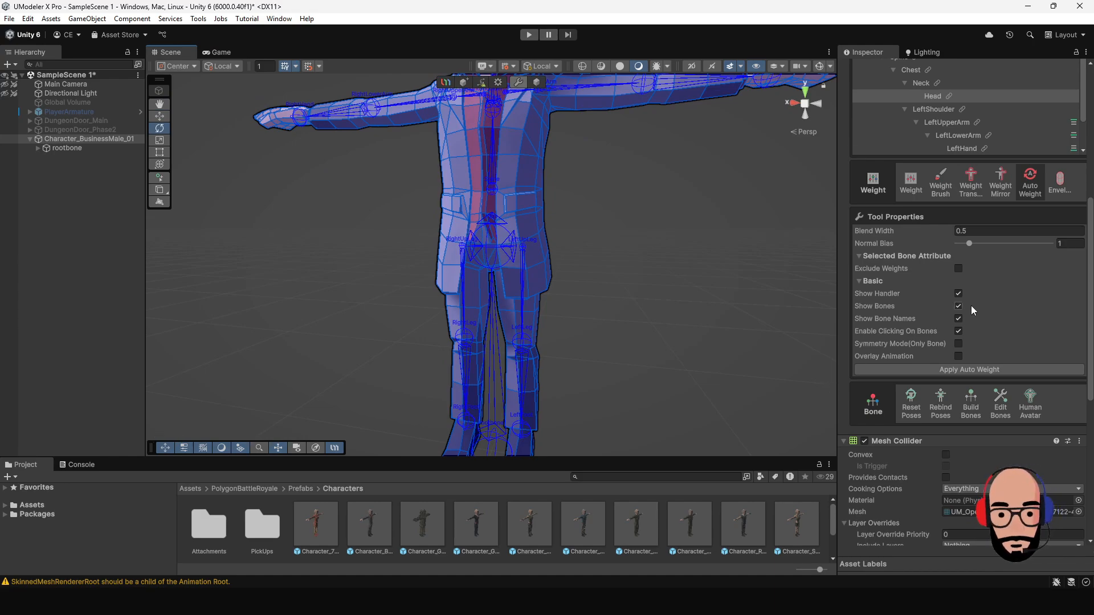
{"action": "scroll", "coordinate": [963, 307], "scroll_direction": "up", "scroll_amount": 5}
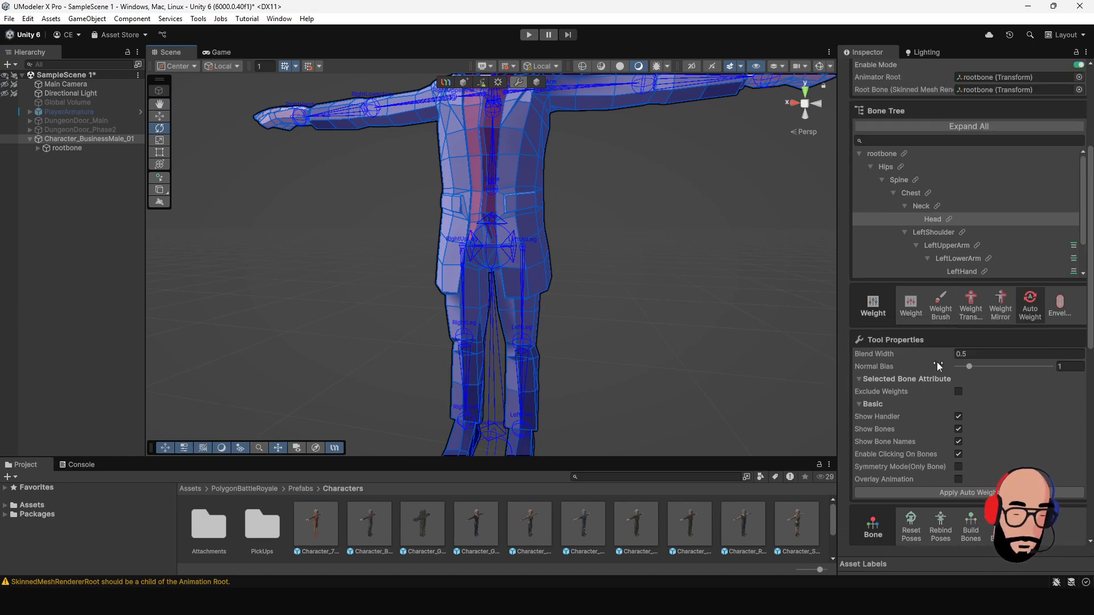
{"action": "right_click_drag", "start_coordinate": [606, 326], "coordinate": [528, 293], "text": "alt"}
{"action": "left_click_drag", "start_coordinate": [529, 292], "coordinate": [561, 291], "text": "alt"}
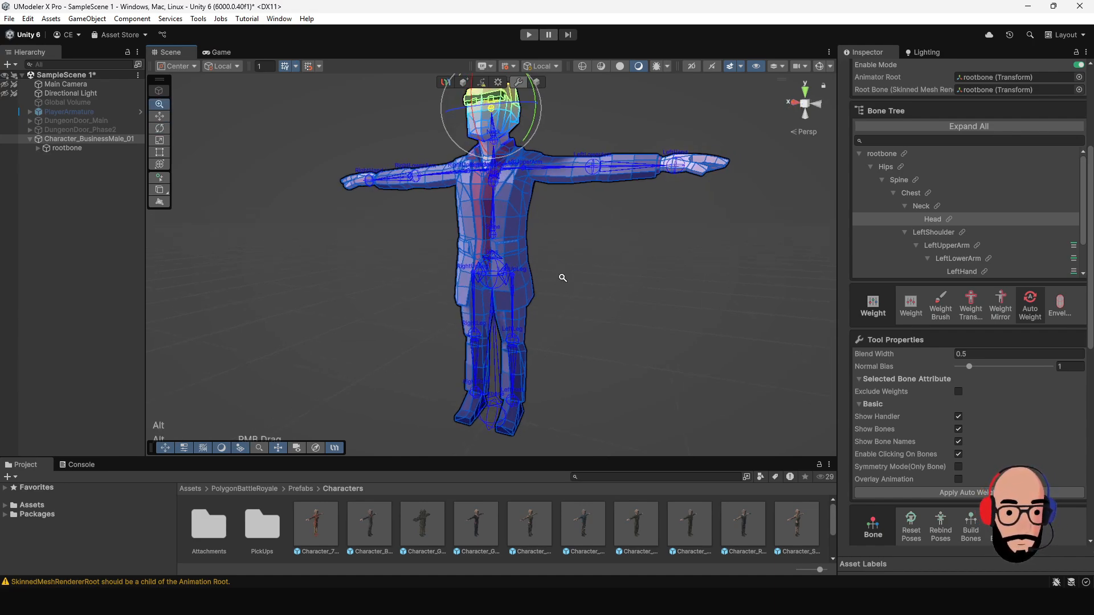
{"action": "right_click_drag", "start_coordinate": [556, 288], "coordinate": [602, 341], "text": "alt"}
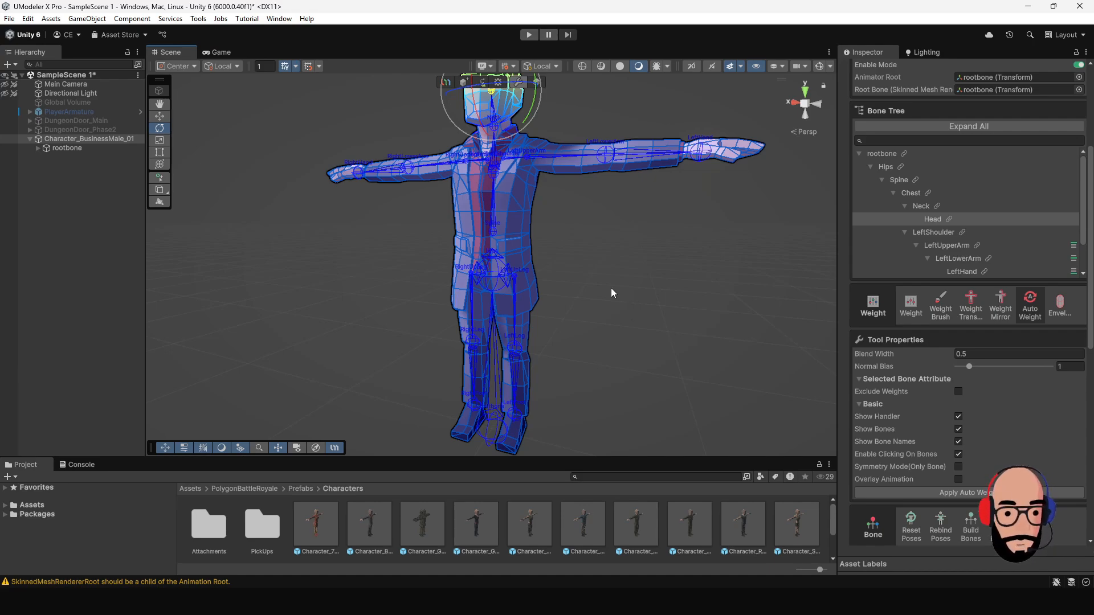
{"action": "right_click_drag", "start_coordinate": [611, 290], "coordinate": [527, 295], "text": "alt"}
{"action": "middle_click_drag", "start_coordinate": [527, 295], "coordinate": [534, 293], "text": "alt"}
{"action": "mouse_move", "coordinate": [478, 252]}
{"action": "right_mouse_down", "text": "alt"}
{"action": "mouse_move", "coordinate": [527, 310]}
{"action": "mouse_move", "coordinate": [488, 251]}
{"action": "right_mouse_up", "text": "alt"}
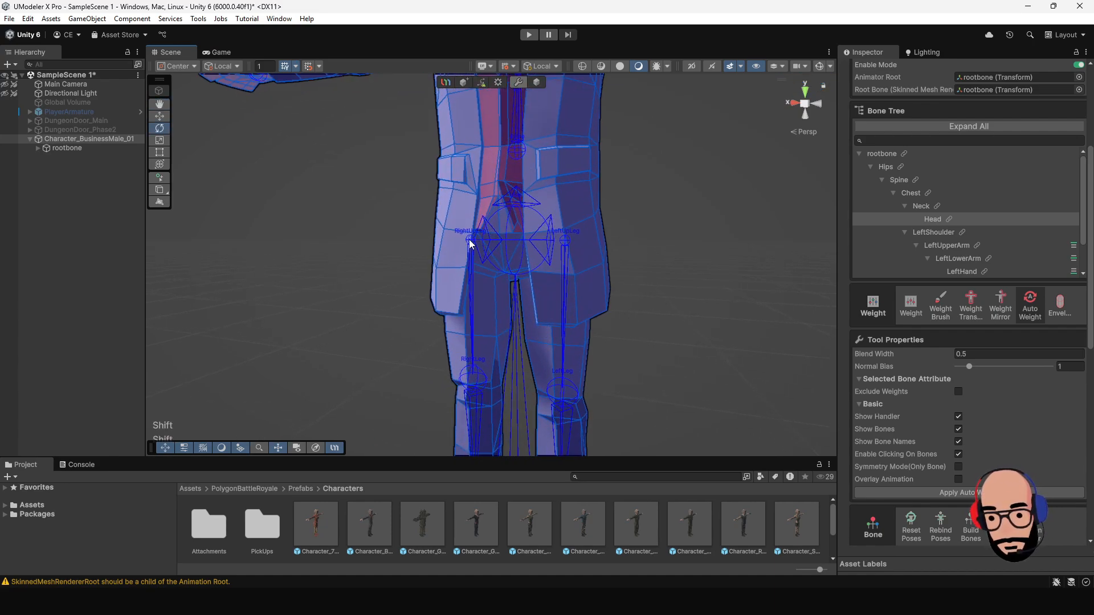
Select the RightUpLeg bone and examine its weights around the hip, jacket and thigh.
{"action": "left_click", "coordinate": [471, 242]}
{"action": "middle_click_drag", "start_coordinate": [449, 331], "coordinate": [576, 340], "text": "alt"}
{"action": "left_click_drag", "start_coordinate": [575, 341], "coordinate": [498, 169], "text": "alt"}
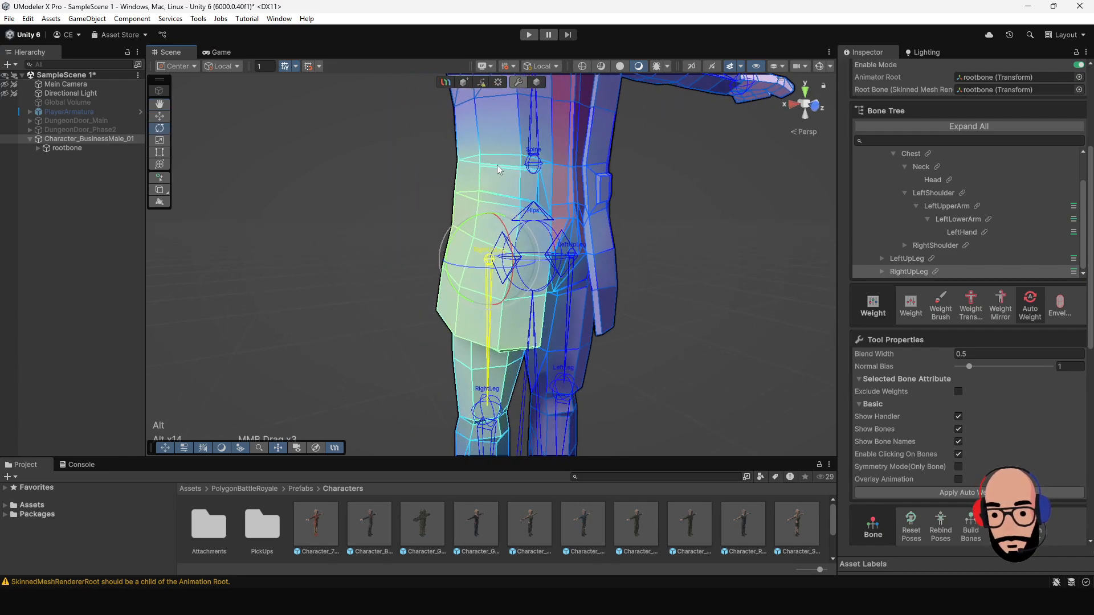
{"action": "right_click_drag", "start_coordinate": [516, 233], "coordinate": [525, 236], "text": "alt"}
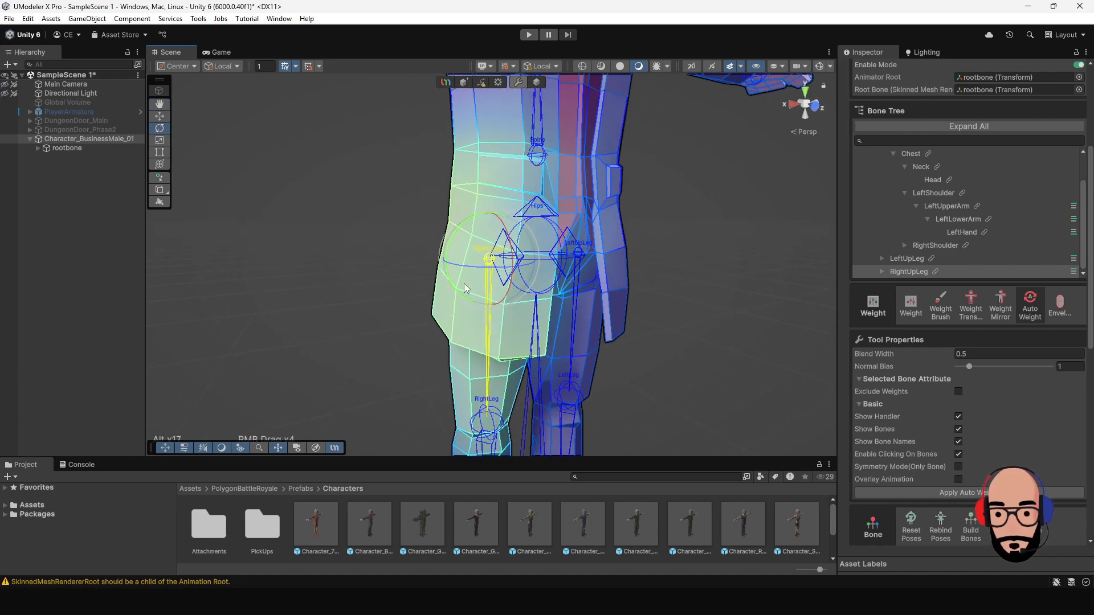
{"action": "left_click_drag", "start_coordinate": [464, 288], "coordinate": [531, 333], "text": "alt"}
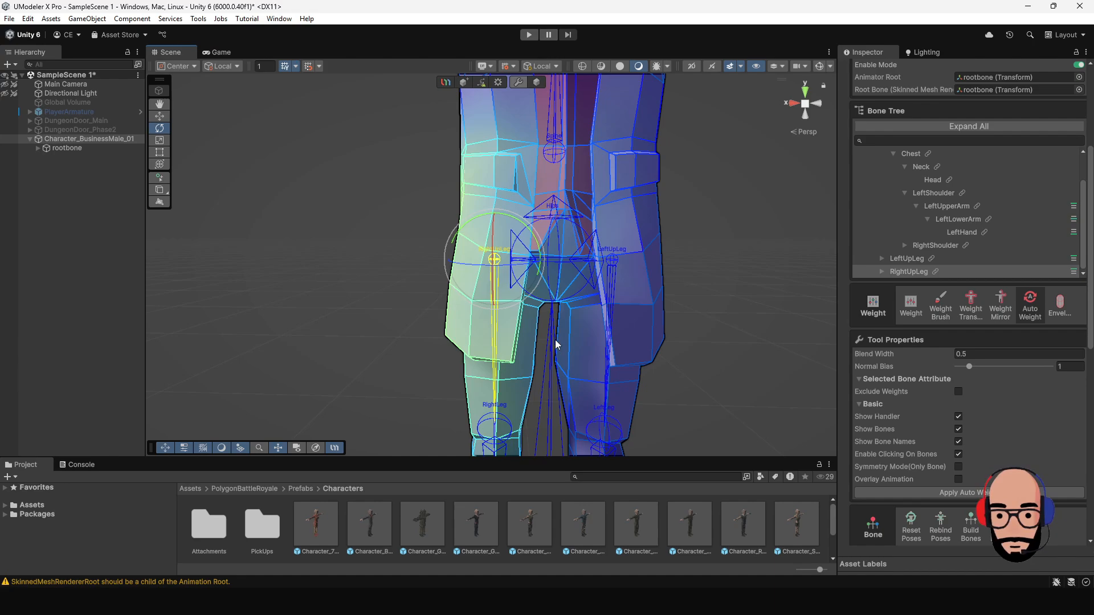
Rotate the RightUpLeg bone to swing the leg outward, and examine the deformation around the hip and jacket.
{"action": "right_click_drag", "start_coordinate": [533, 329], "coordinate": [523, 287], "text": "alt"}
{"action": "left_click_drag", "start_coordinate": [535, 246], "coordinate": [565, 293]}
{"action": "middle_click_drag", "start_coordinate": [661, 396], "coordinate": [642, 279]}
{"action": "left_click_drag", "start_coordinate": [642, 279], "coordinate": [457, 388], "text": "alt"}
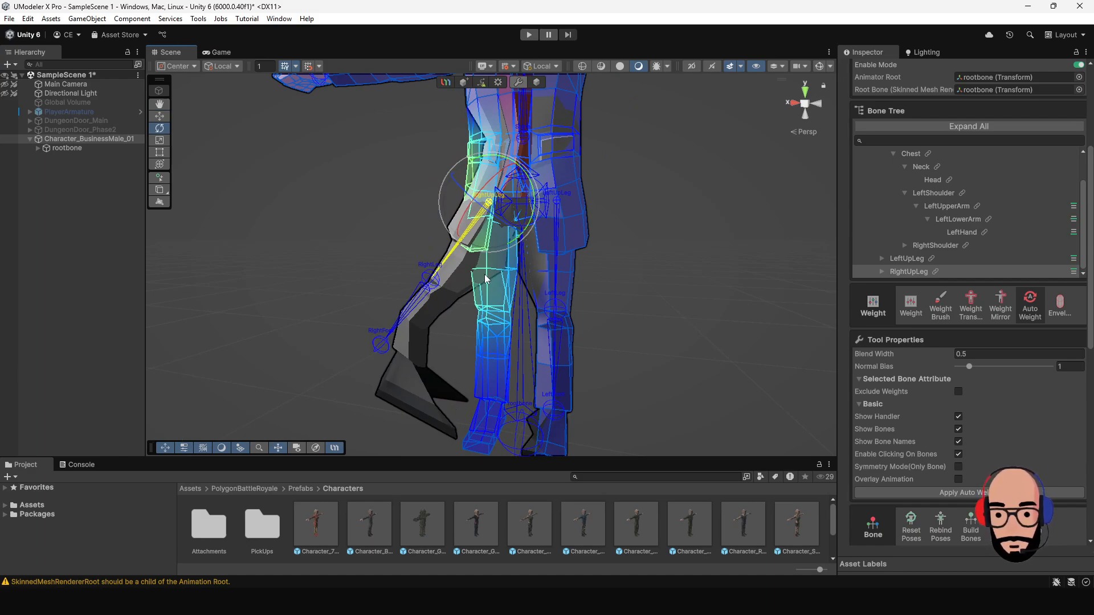
{"action": "middle_click_drag", "start_coordinate": [514, 269], "coordinate": [497, 249]}
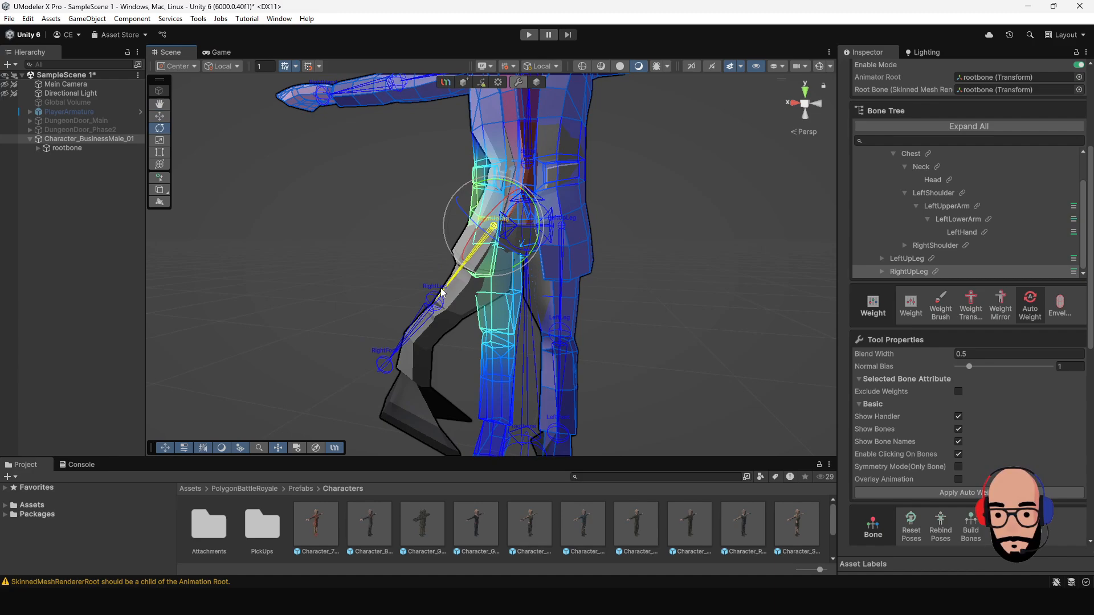
{"action": "right_click_drag", "start_coordinate": [442, 292], "coordinate": [542, 271], "text": "alt"}
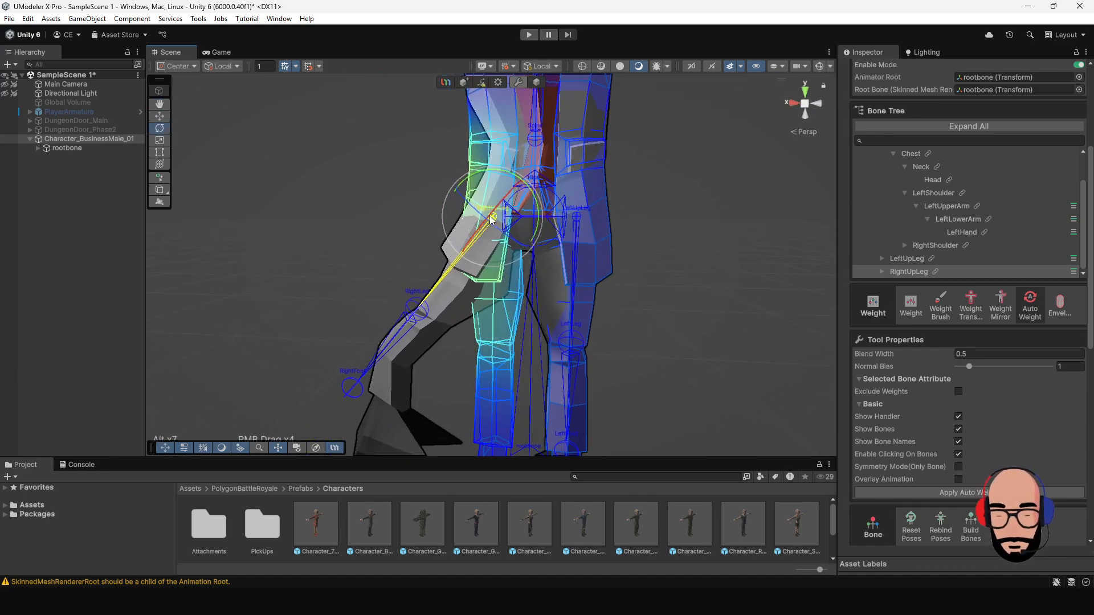
{"action": "right_click_drag", "start_coordinate": [492, 237], "coordinate": [509, 222], "text": "alt"}
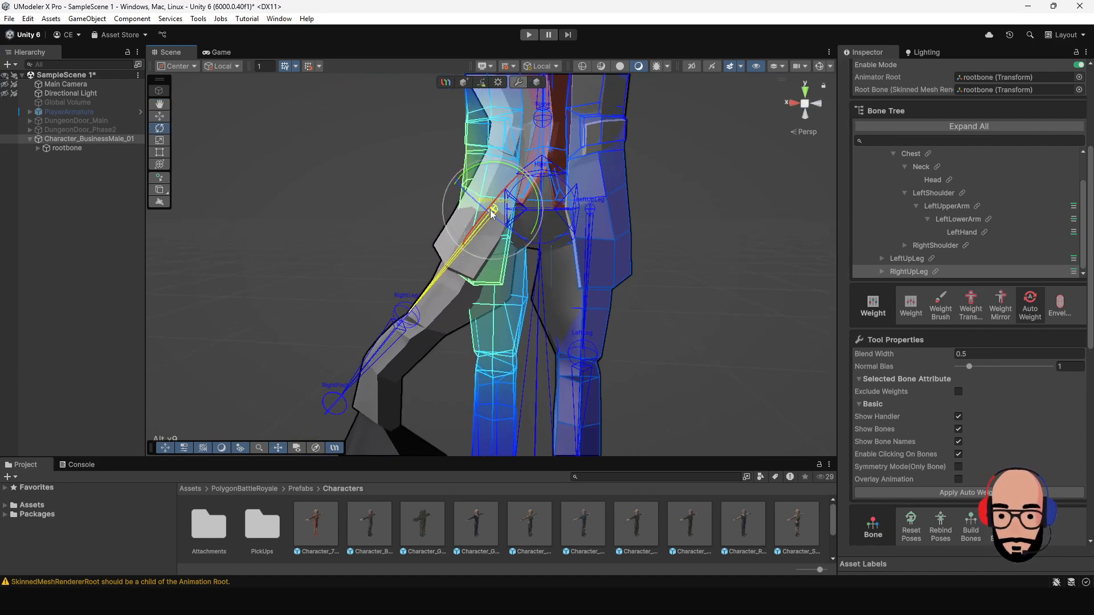
{"action": "middle_click_drag", "start_coordinate": [480, 292], "coordinate": [515, 258]}
{"action": "right_click_drag", "start_coordinate": [518, 283], "coordinate": [529, 241], "text": "alt"}
{"action": "key", "text": "w"}
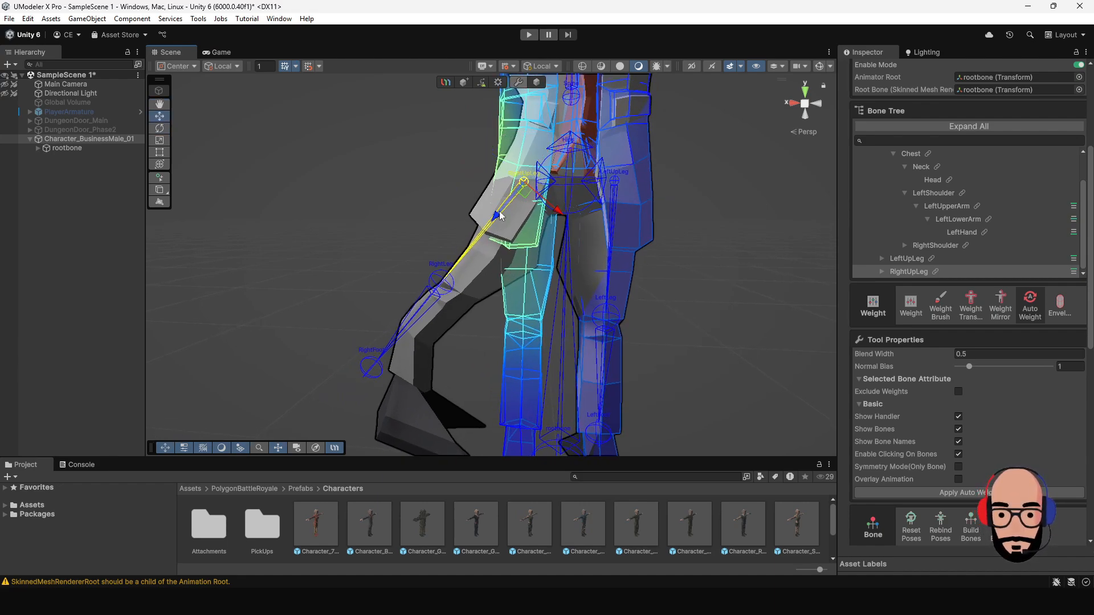
Select the RightLeg bone and examine its weights around the knee and lower leg.
{"action": "left_click", "coordinate": [451, 287]}
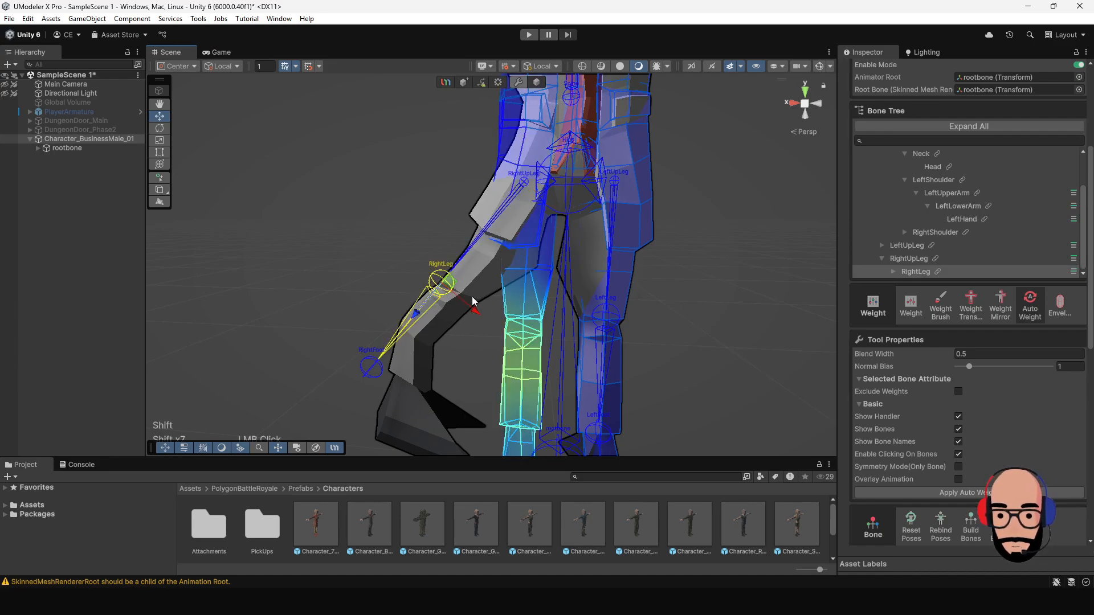
{"action": "middle_click_drag", "start_coordinate": [497, 303], "coordinate": [502, 280], "text": "alt"}
{"action": "left_click_drag", "start_coordinate": [502, 280], "coordinate": [486, 327], "text": "alt"}
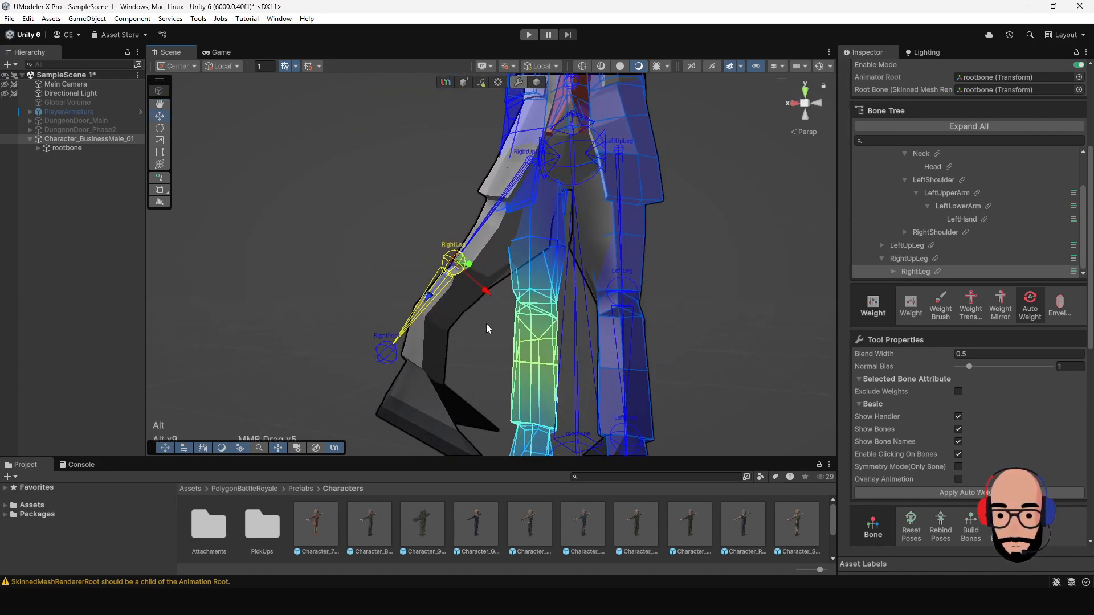
{"action": "middle_click_drag", "start_coordinate": [486, 327], "coordinate": [490, 290]}
{"action": "mouse_move", "coordinate": [490, 289]}
{"action": "left_mouse_down", "text": "alt"}
{"action": "mouse_move", "coordinate": [574, 301]}
{"action": "mouse_move", "coordinate": [496, 293]}
{"action": "left_mouse_up", "text": "alt"}
Select the RightFoot bone and examine its weights on the foot and shin.
{"action": "left_click", "coordinate": [376, 317]}
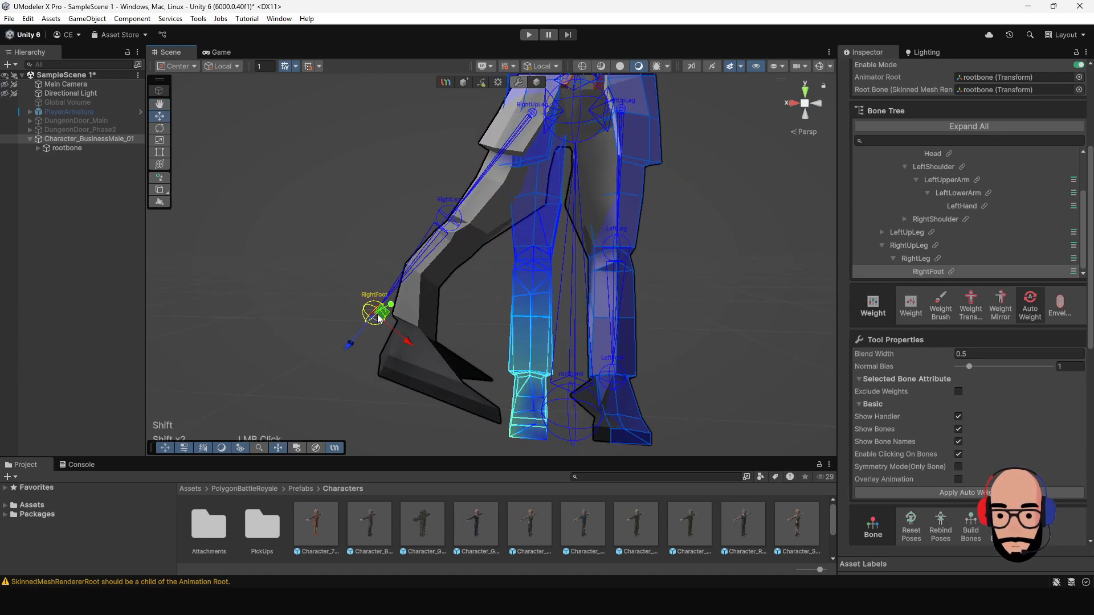
{"action": "middle_click_drag", "start_coordinate": [472, 323], "coordinate": [484, 298]}
{"action": "left_click_drag", "start_coordinate": [483, 298], "coordinate": [519, 326], "text": "alt"}
{"action": "middle_click_drag", "start_coordinate": [519, 325], "coordinate": [477, 276]}
{"action": "left_click_drag", "start_coordinate": [476, 276], "coordinate": [571, 320], "text": "alt"}
{"action": "scroll", "coordinate": [972, 372], "scroll_direction": "up", "scroll_amount": 2}
{"action": "scroll", "coordinate": [946, 325], "scroll_direction": "up", "scroll_amount": 3}
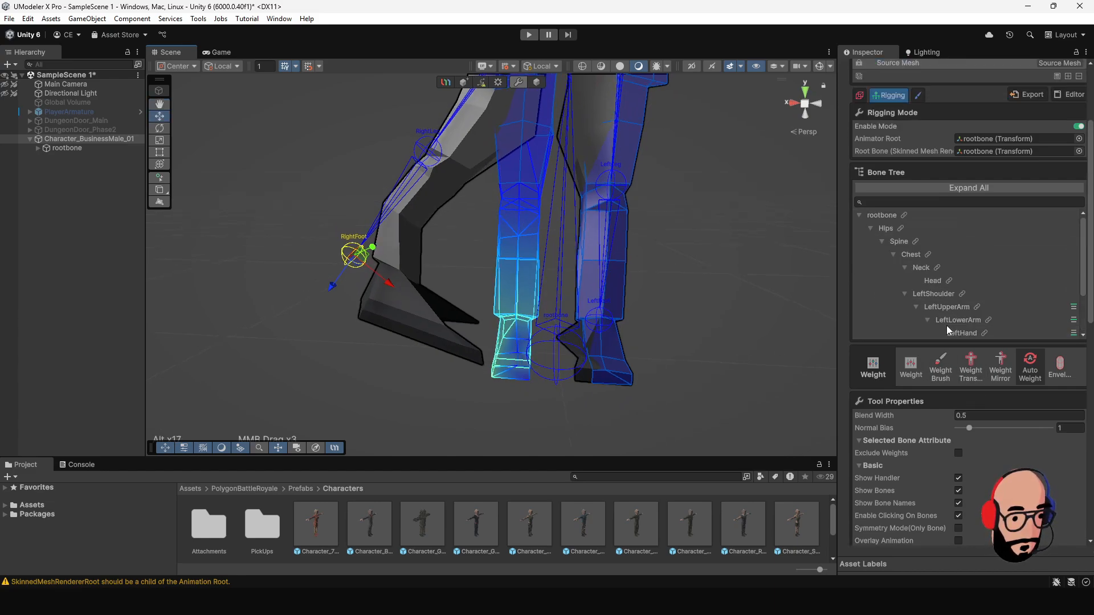
{"action": "scroll", "coordinate": [945, 323], "scroll_direction": "down", "scroll_amount": 3}
{"action": "scroll", "coordinate": [934, 366], "scroll_direction": "down", "scroll_amount": 2}
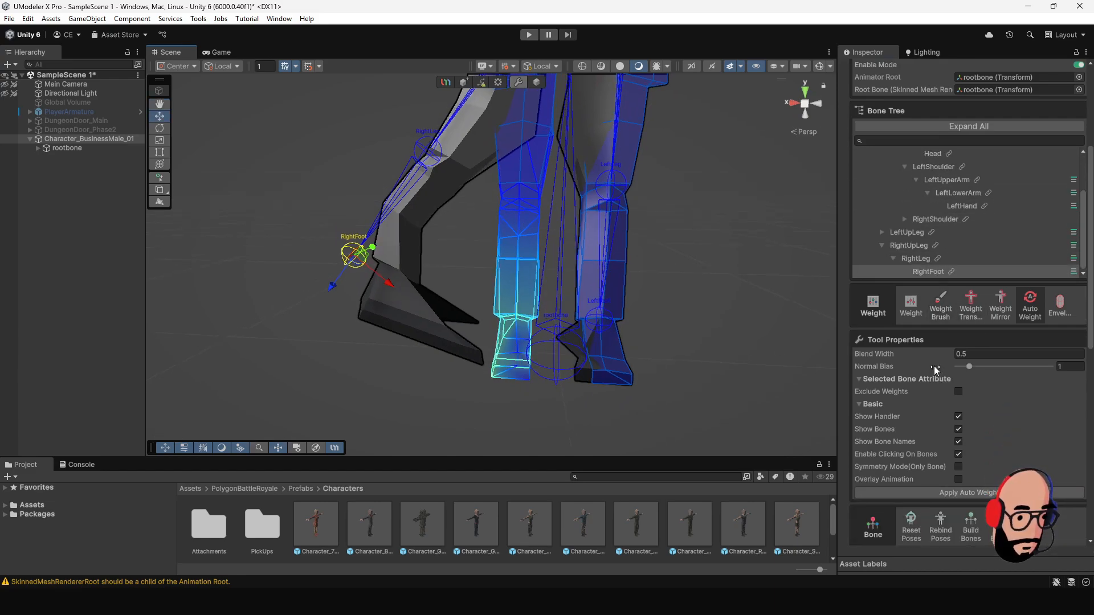
Activate the Weight Brush for the RightFoot bone and choose Add as the brush type.
{"action": "left_click", "coordinate": [942, 303]}
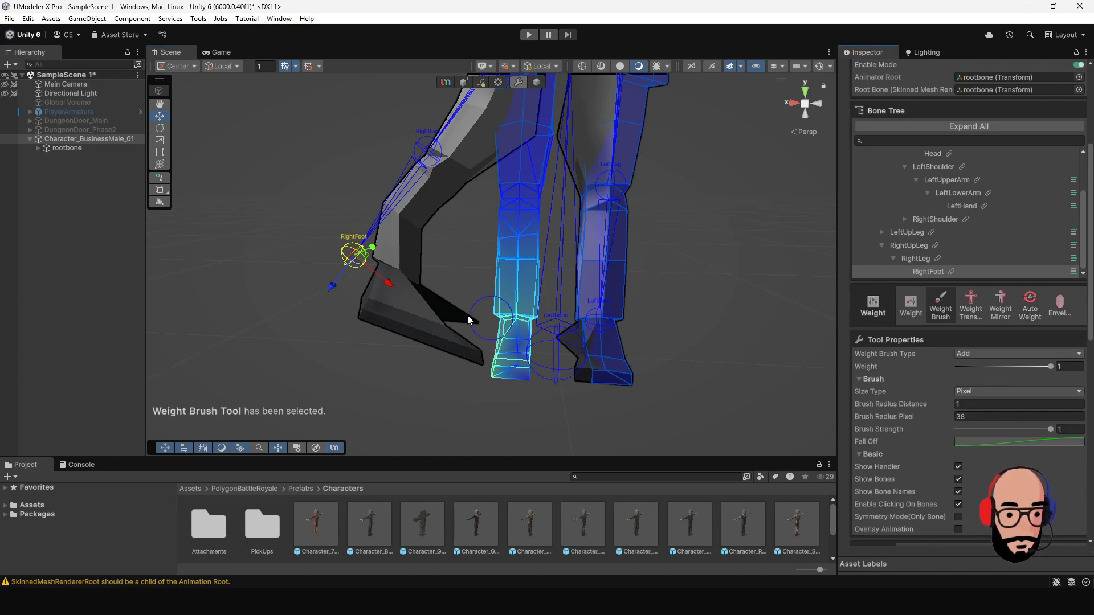
{"action": "mouse_move", "coordinate": [467, 316]}
{"action": "right_mouse_down", "text": "alt"}
{"action": "mouse_move", "coordinate": [538, 313]}
{"action": "mouse_move", "coordinate": [541, 347]}
{"action": "mouse_move", "coordinate": [447, 312]}
{"action": "mouse_move", "coordinate": [467, 336]}
{"action": "right_mouse_up", "text": "alt"}
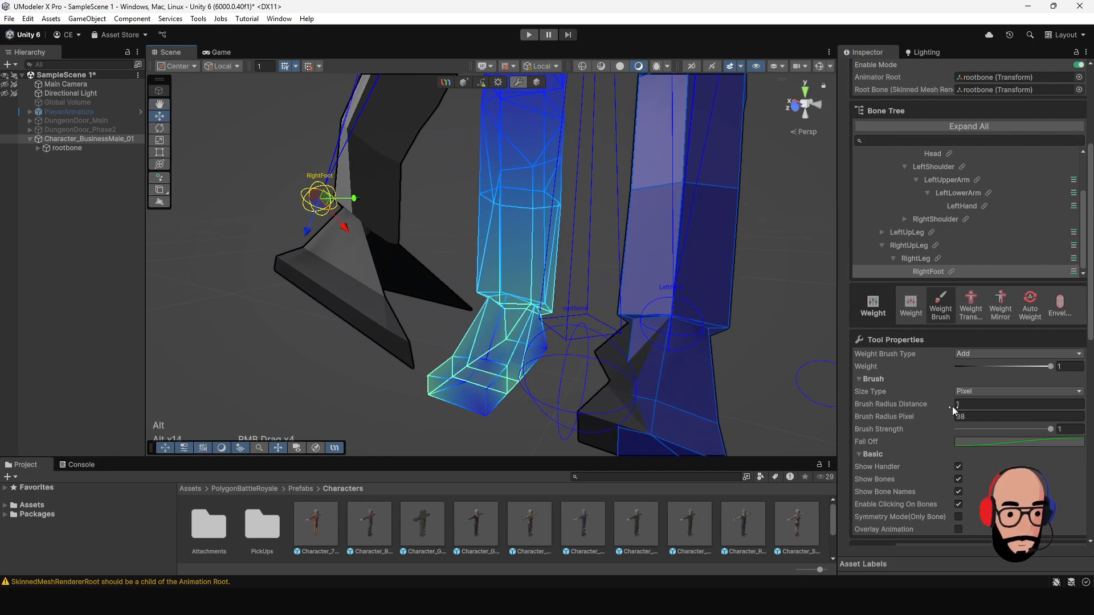
{"action": "left_click", "coordinate": [1015, 354]}
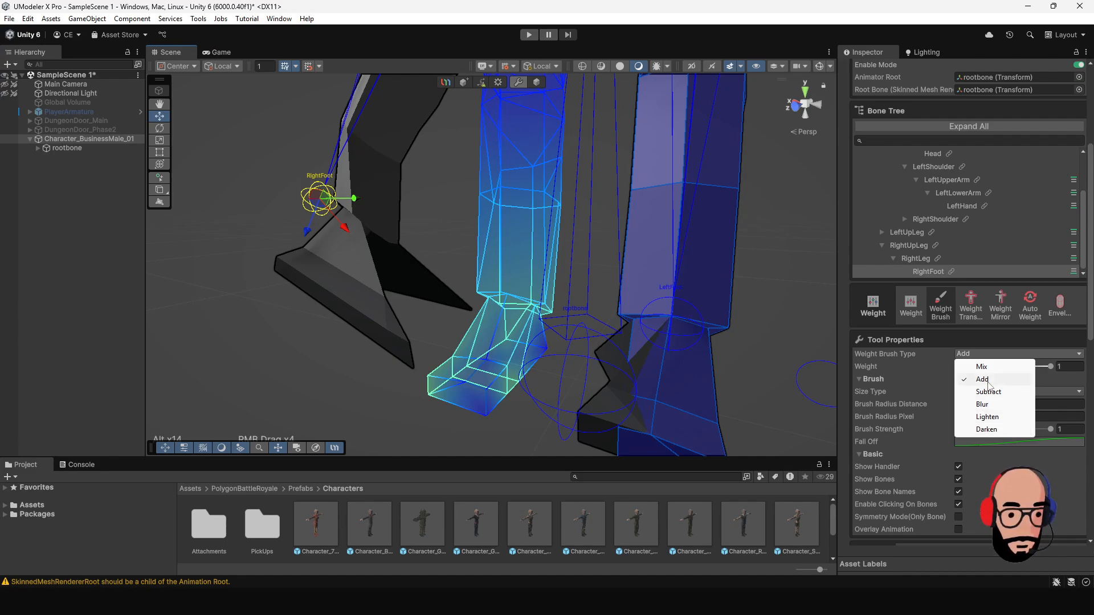
{"action": "left_click", "coordinate": [993, 354]}
{"action": "left_click", "coordinate": [992, 356]}
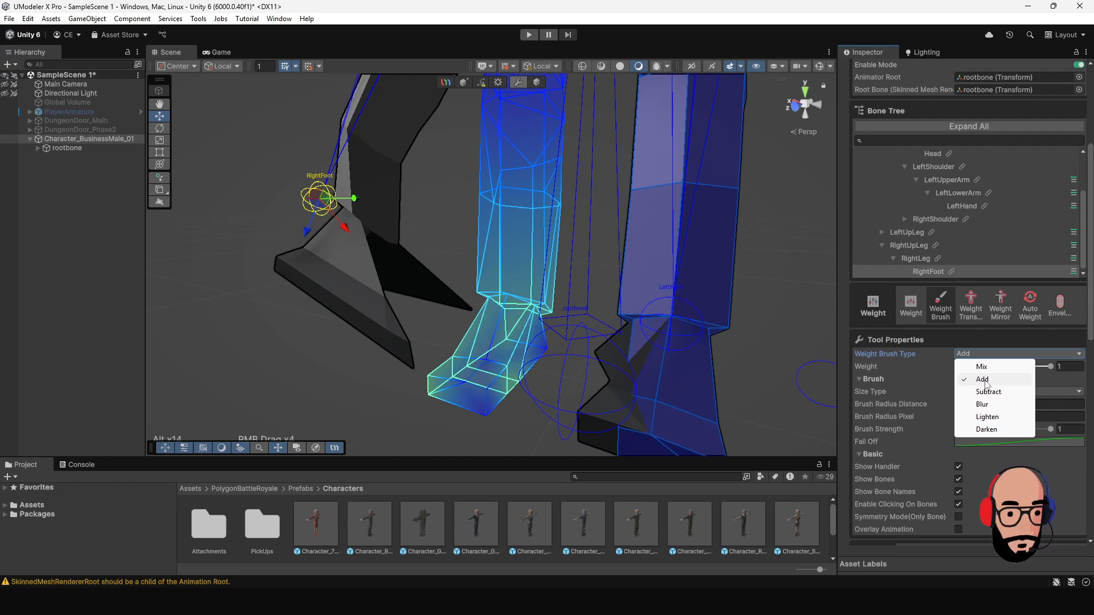
{"action": "left_click", "coordinate": [985, 382]}
Brush RightFoot weight at strength 1 across the toe and front of the right foot.
{"action": "left_click_drag", "start_coordinate": [371, 388], "coordinate": [453, 378], "text": "alt"}
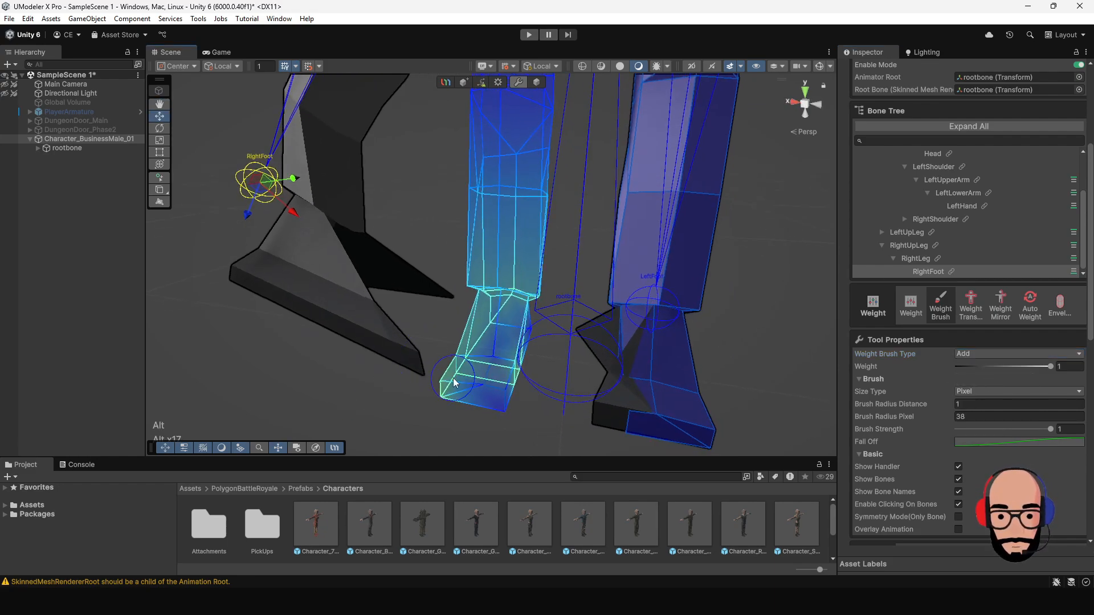
{"action": "right_click_drag", "start_coordinate": [453, 377], "coordinate": [361, 227], "text": "alt"}
{"action": "left_click_drag", "start_coordinate": [443, 317], "coordinate": [457, 289], "text": "alt"}
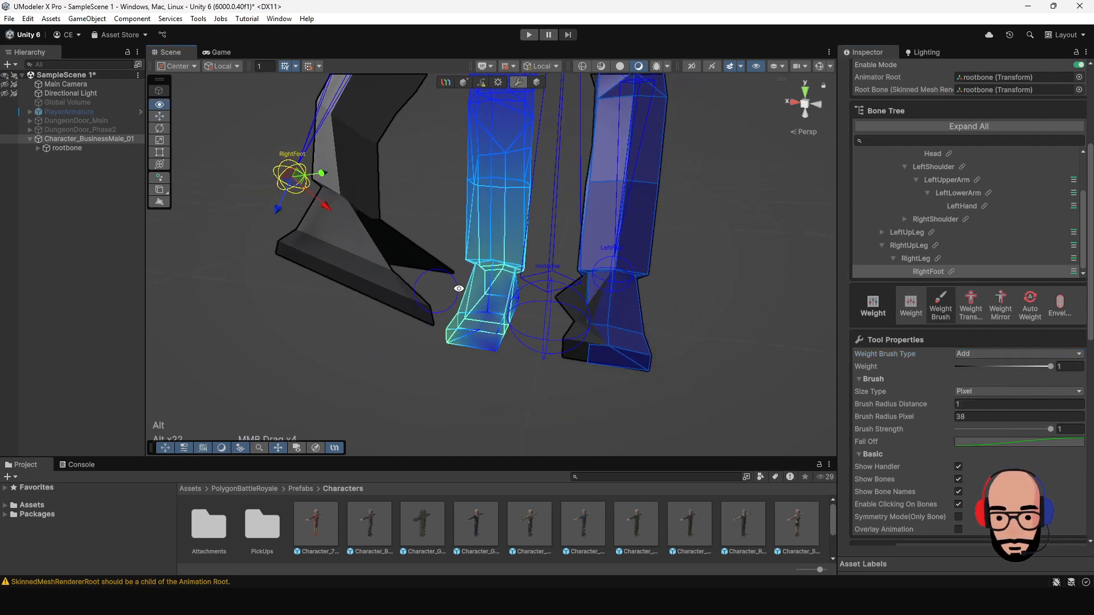
{"action": "right_click_drag", "start_coordinate": [457, 289], "coordinate": [492, 285], "text": "alt"}
{"action": "left_click_drag", "start_coordinate": [491, 286], "coordinate": [494, 333], "text": "alt"}
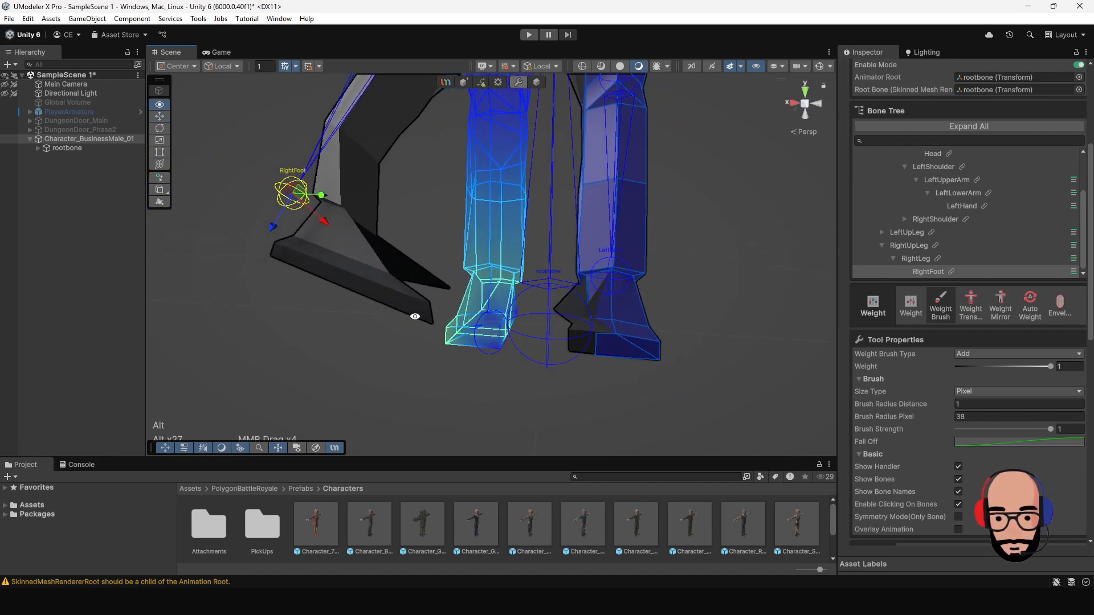
{"action": "right_click_drag", "start_coordinate": [482, 328], "coordinate": [502, 353], "text": "alt"}
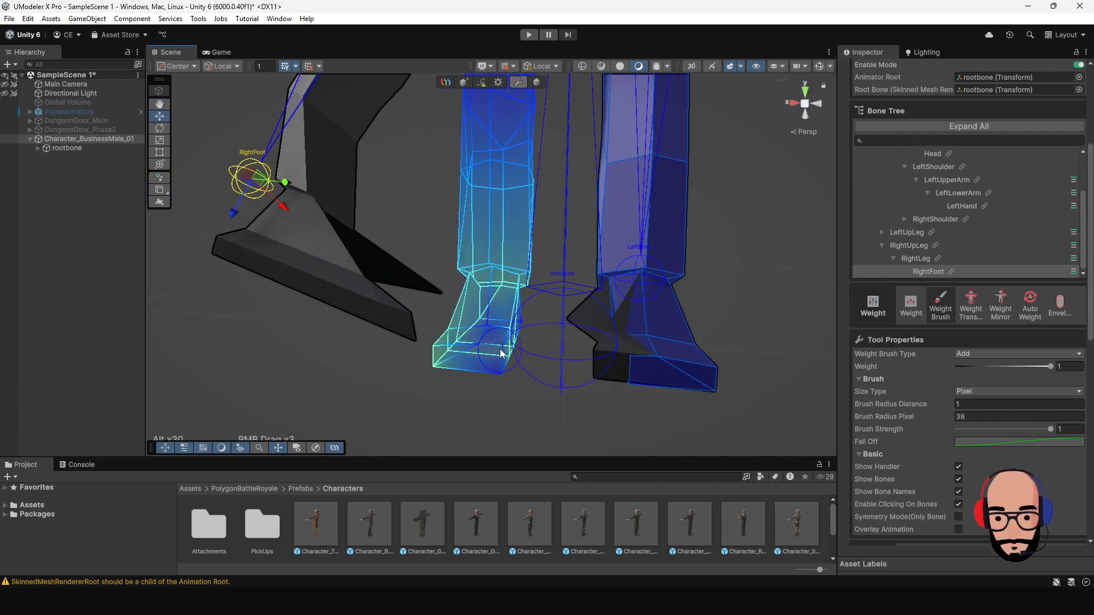
{"action": "mouse_move", "coordinate": [502, 352]}
{"action": "left_mouse_down"}
{"action": "mouse_move", "coordinate": [434, 348]}
{"action": "mouse_move", "coordinate": [440, 359]}
{"action": "mouse_move", "coordinate": [480, 353]}
{"action": "left_mouse_up"}
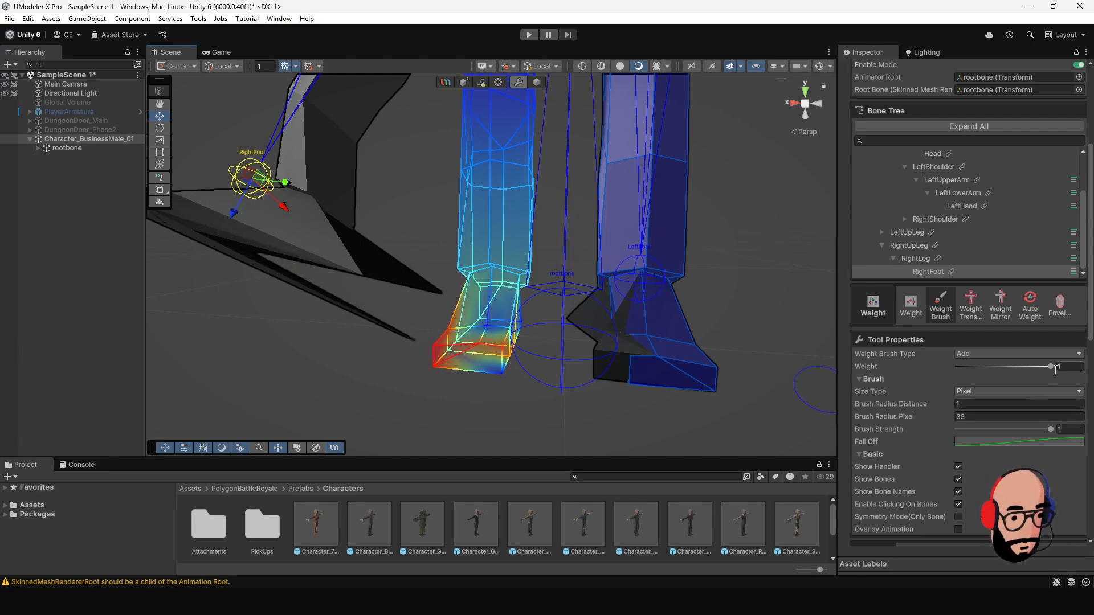
Brush the top of the right foot with the weight lowered to about 0.53, and reset the brush weight to 1.
{"action": "left_click_drag", "start_coordinate": [1050, 367], "coordinate": [1044, 368]}
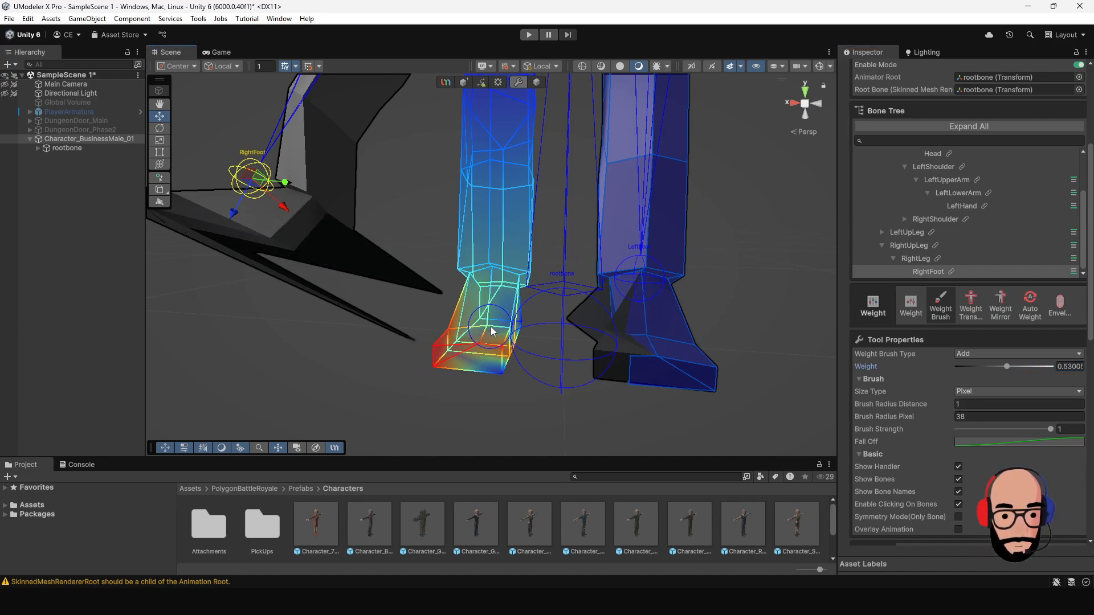
{"action": "left_click_drag", "start_coordinate": [484, 326], "coordinate": [449, 336]}
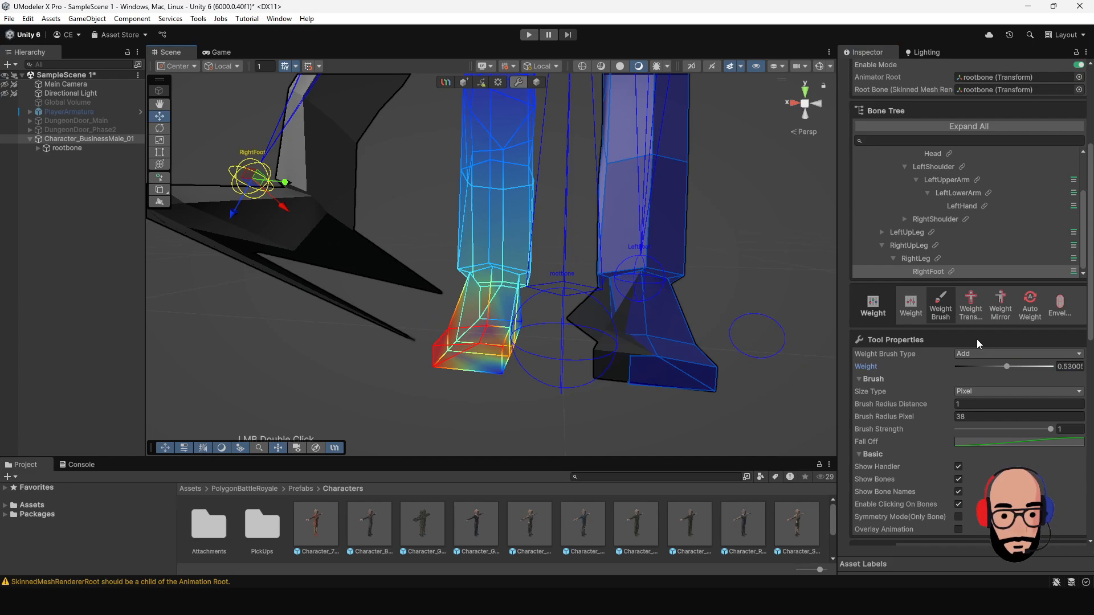
{"action": "left_click_drag", "start_coordinate": [1007, 366], "coordinate": [1053, 367]}
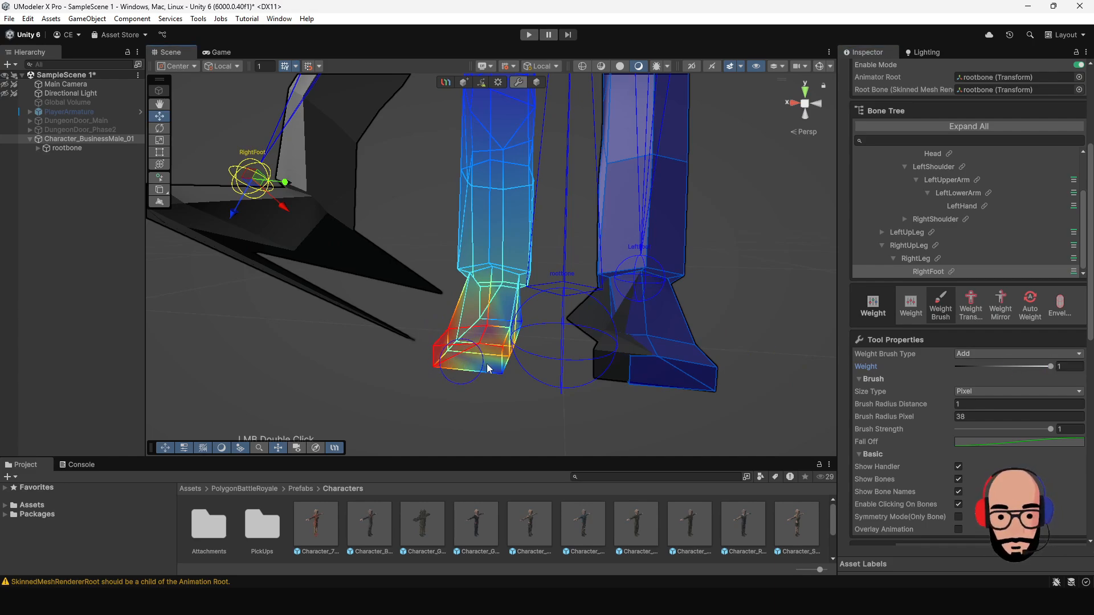
Add RightFoot weight along the outer side of the right shoe and around its heel.
{"action": "left_click_drag", "start_coordinate": [431, 343], "coordinate": [579, 344], "text": "alt"}
{"action": "left_click_drag", "start_coordinate": [517, 360], "coordinate": [490, 360]}
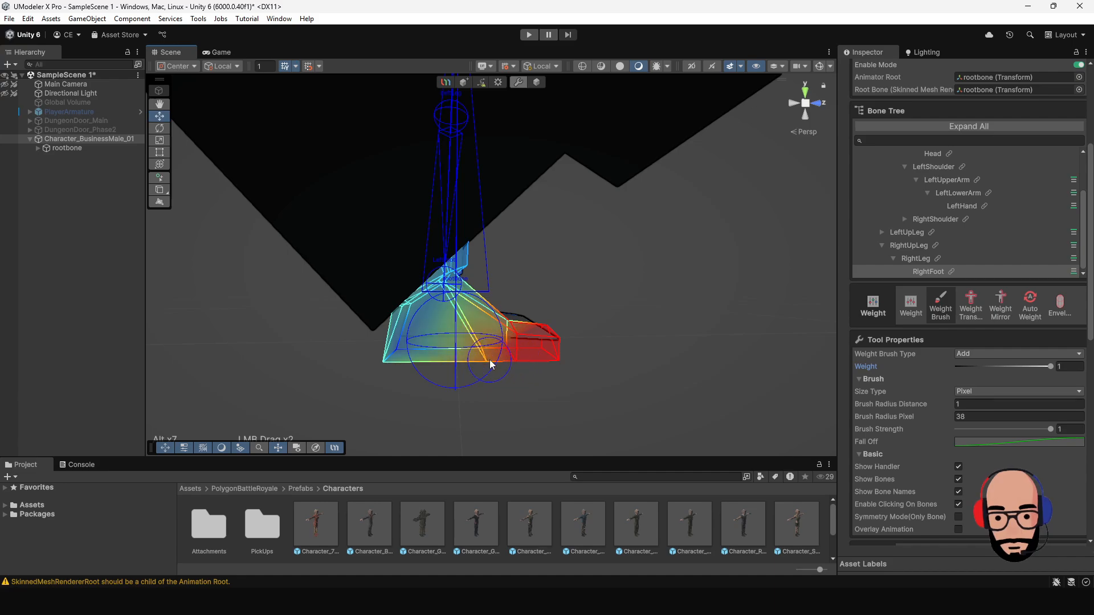
{"action": "left_click_drag", "start_coordinate": [396, 359], "coordinate": [548, 411], "text": "alt"}
{"action": "scroll", "coordinate": [444, 338], "scroll_direction": "down", "scroll_amount": 1}
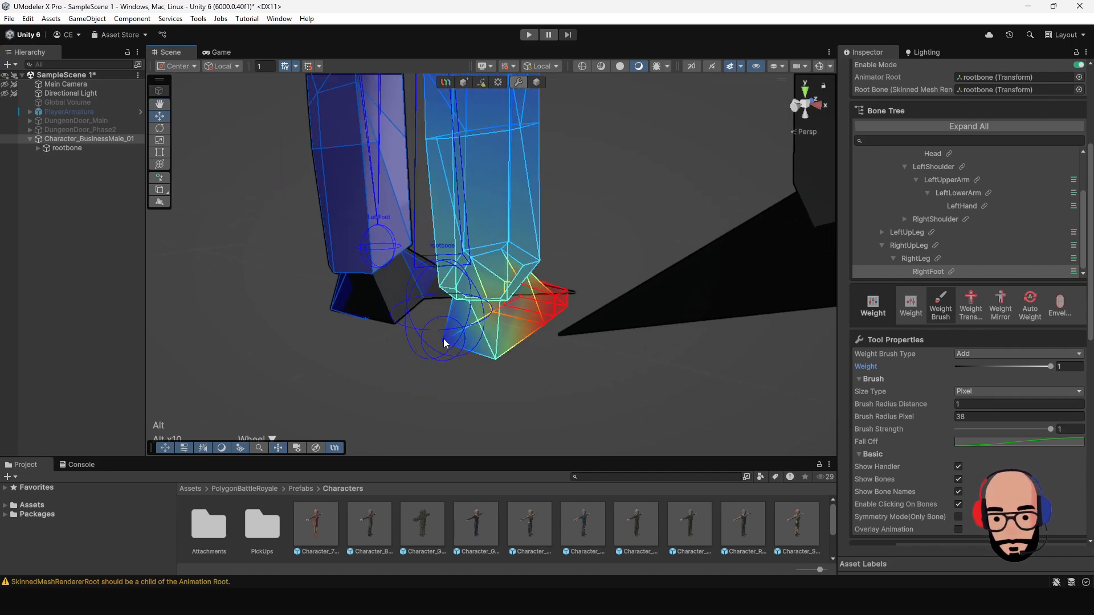
{"action": "mouse_move", "coordinate": [443, 338]}
{"action": "left_mouse_down", "text": "alt"}
{"action": "mouse_move", "coordinate": [525, 388]}
{"action": "mouse_move", "coordinate": [714, 318]}
{"action": "mouse_move", "coordinate": [512, 313]}
{"action": "mouse_move", "coordinate": [523, 360]}
{"action": "left_mouse_up", "text": "alt"}
{"action": "left_click", "coordinate": [527, 365]}
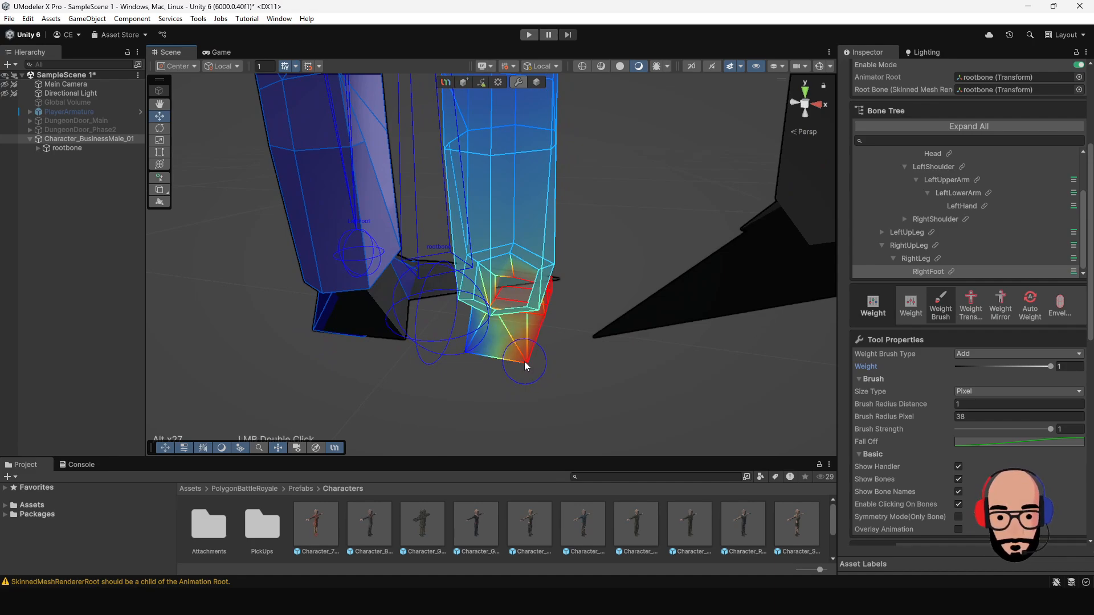
Add full RightFoot weight around the right ankle, the trouser cuff and the inner side of the foot.
{"action": "middle_click_drag", "start_coordinate": [525, 308], "coordinate": [483, 344], "text": "alt"}
{"action": "mouse_move", "coordinate": [483, 343]}
{"action": "left_mouse_down", "text": "alt"}
{"action": "mouse_move", "coordinate": [450, 339]}
{"action": "mouse_move", "coordinate": [437, 317]}
{"action": "mouse_move", "coordinate": [433, 347]}
{"action": "mouse_move", "coordinate": [513, 319]}
{"action": "mouse_move", "coordinate": [652, 385]}
{"action": "mouse_move", "coordinate": [571, 351]}
{"action": "left_mouse_up", "text": "alt"}
{"action": "double_click", "coordinate": [439, 306]}
{"action": "left_click_drag", "start_coordinate": [507, 326], "coordinate": [532, 325]}
{"action": "left_click_drag", "start_coordinate": [511, 364], "coordinate": [488, 357], "text": "alt"}
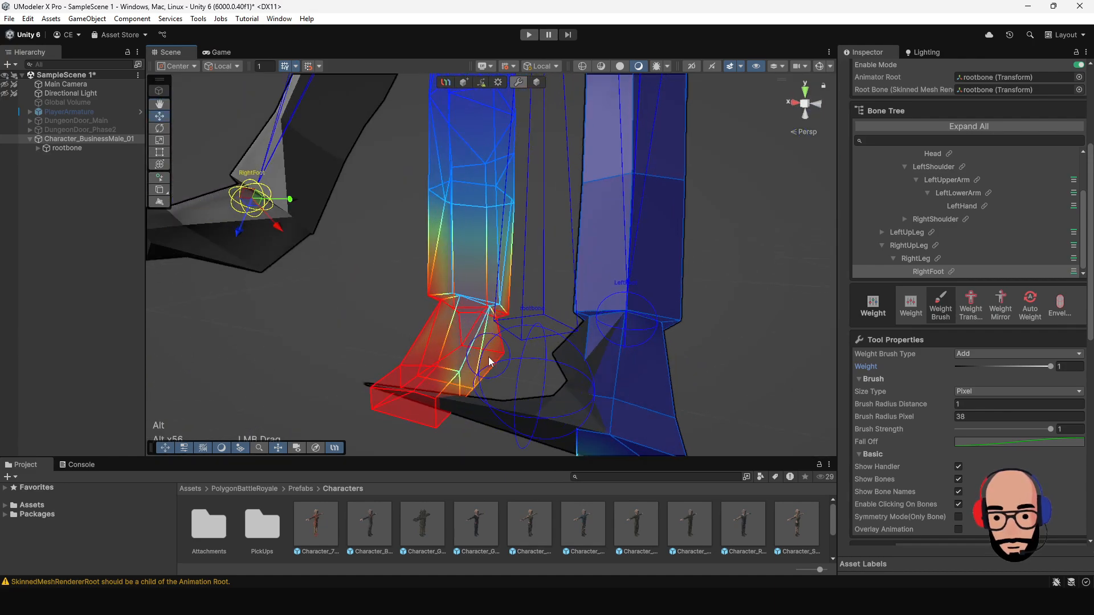
{"action": "mouse_move", "coordinate": [474, 313]}
{"action": "left_mouse_down"}
{"action": "mouse_move", "coordinate": [468, 287]}
{"action": "mouse_move", "coordinate": [367, 277]}
{"action": "mouse_move", "coordinate": [498, 346]}
{"action": "left_mouse_up"}
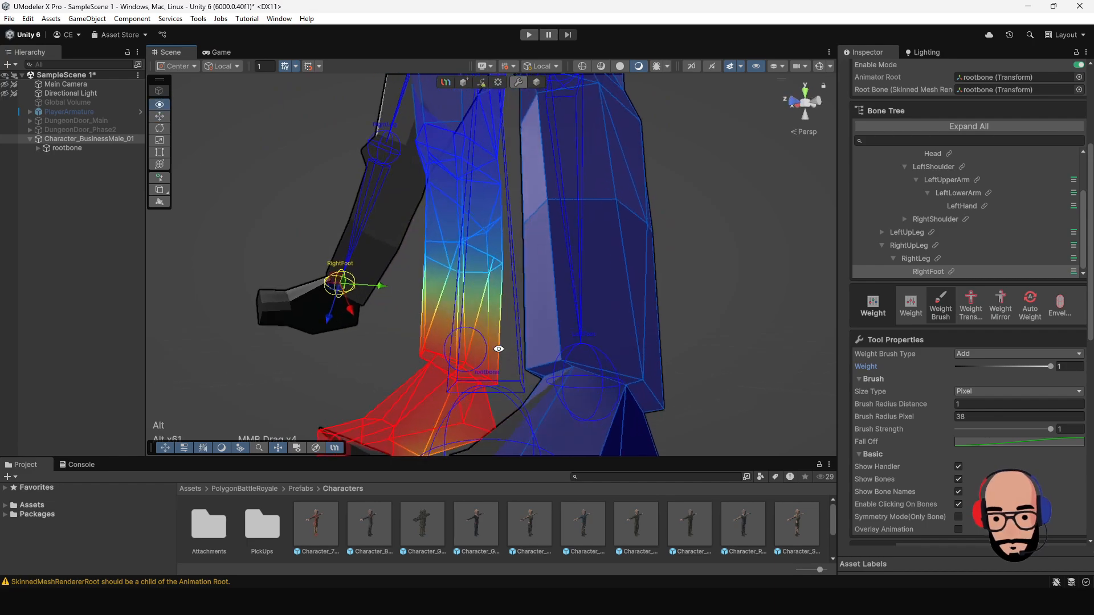
Fill the remaining inner edge of the right foot with full RightFoot weight, and check the foot from several sides.
{"action": "middle_click_drag", "start_coordinate": [498, 346], "coordinate": [521, 288], "text": "alt"}
{"action": "left_click_drag", "start_coordinate": [522, 288], "coordinate": [459, 354], "text": "alt"}
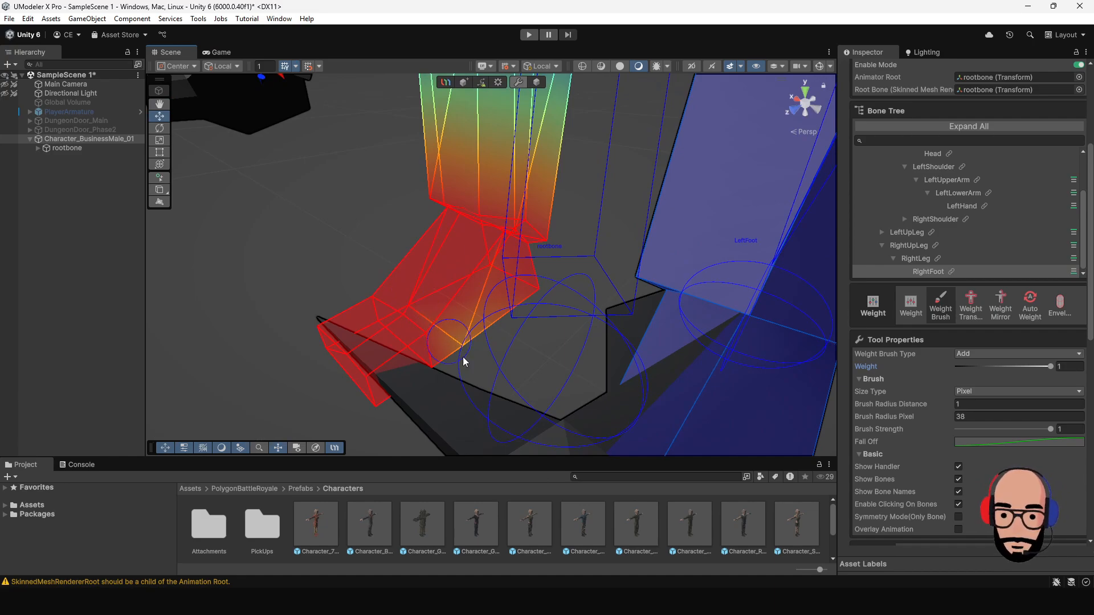
{"action": "right_click_drag", "start_coordinate": [636, 344], "coordinate": [520, 360], "text": "alt"}
{"action": "left_click_drag", "start_coordinate": [520, 361], "coordinate": [374, 312], "text": "alt"}
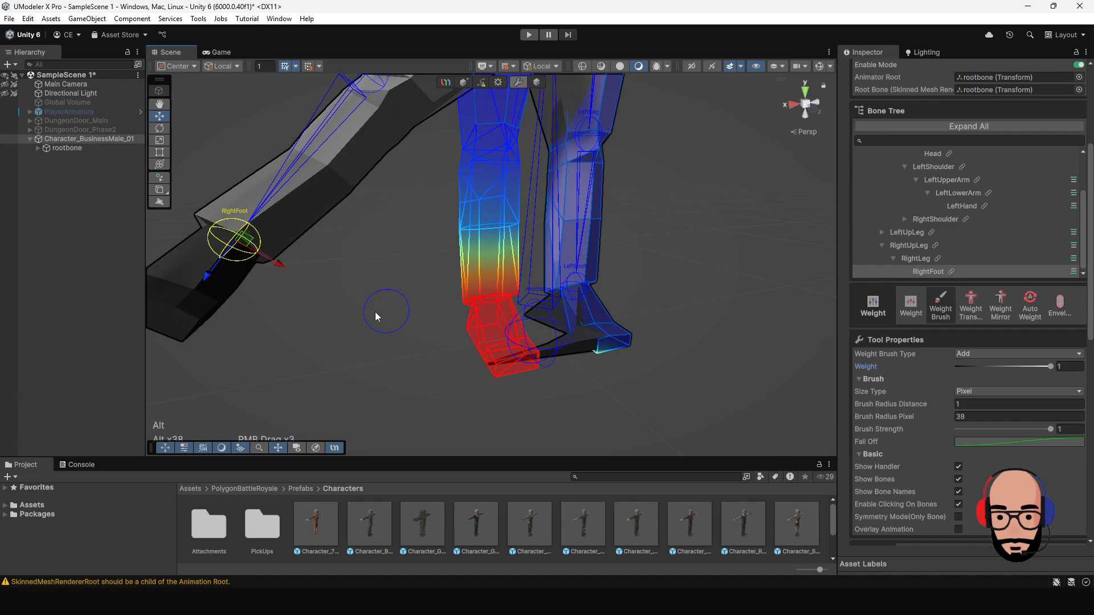
{"action": "left_click_drag", "start_coordinate": [300, 278], "coordinate": [515, 323], "text": "alt"}
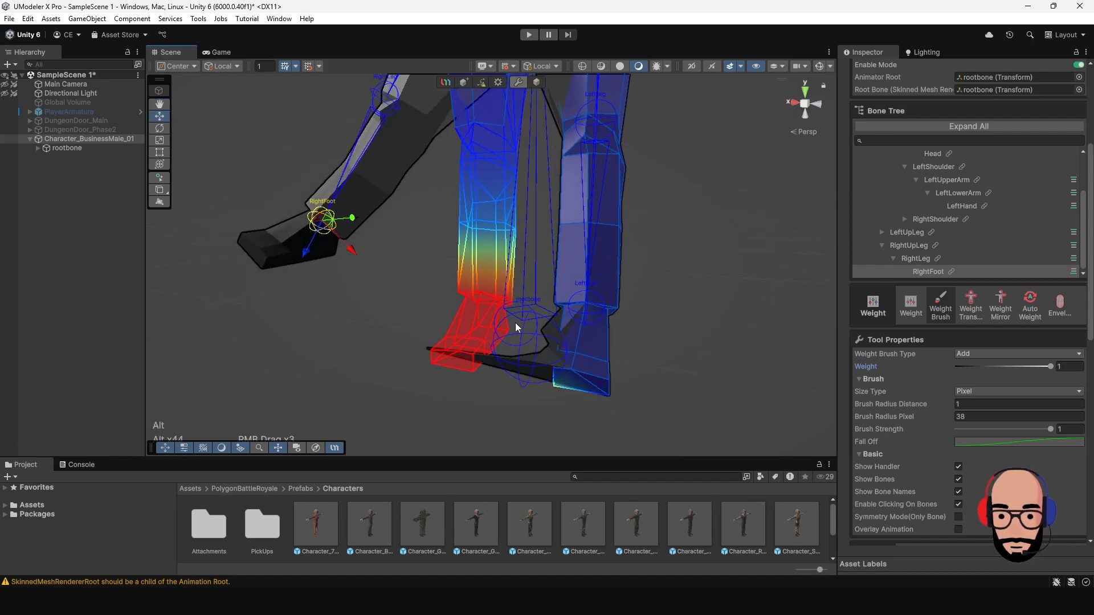
{"action": "middle_click_drag", "start_coordinate": [470, 298], "coordinate": [473, 321]}
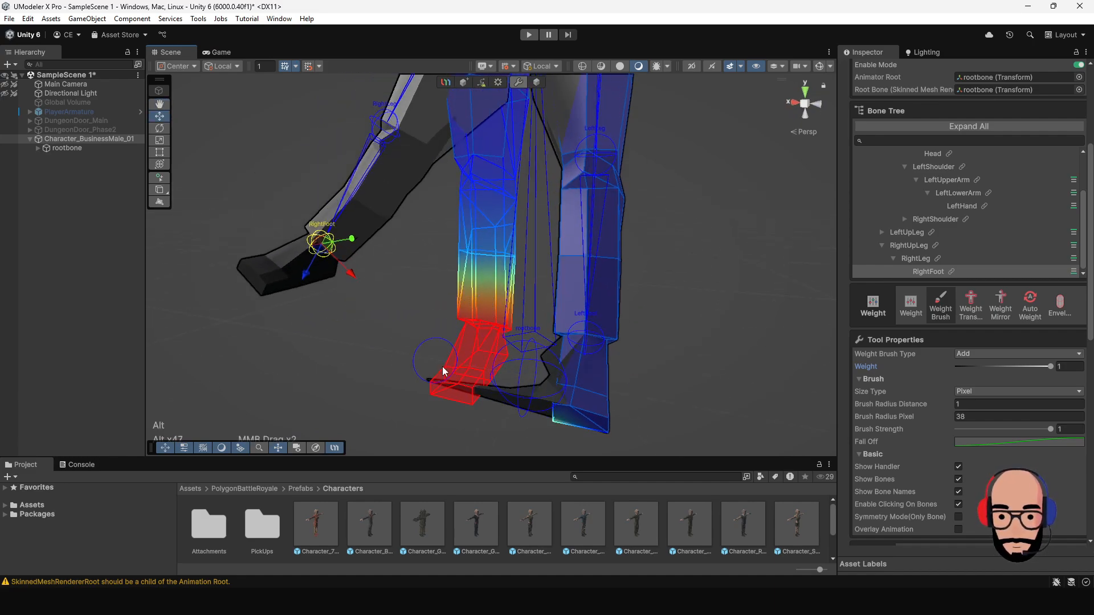
{"action": "left_click_drag", "start_coordinate": [475, 351], "coordinate": [651, 327], "text": "alt"}
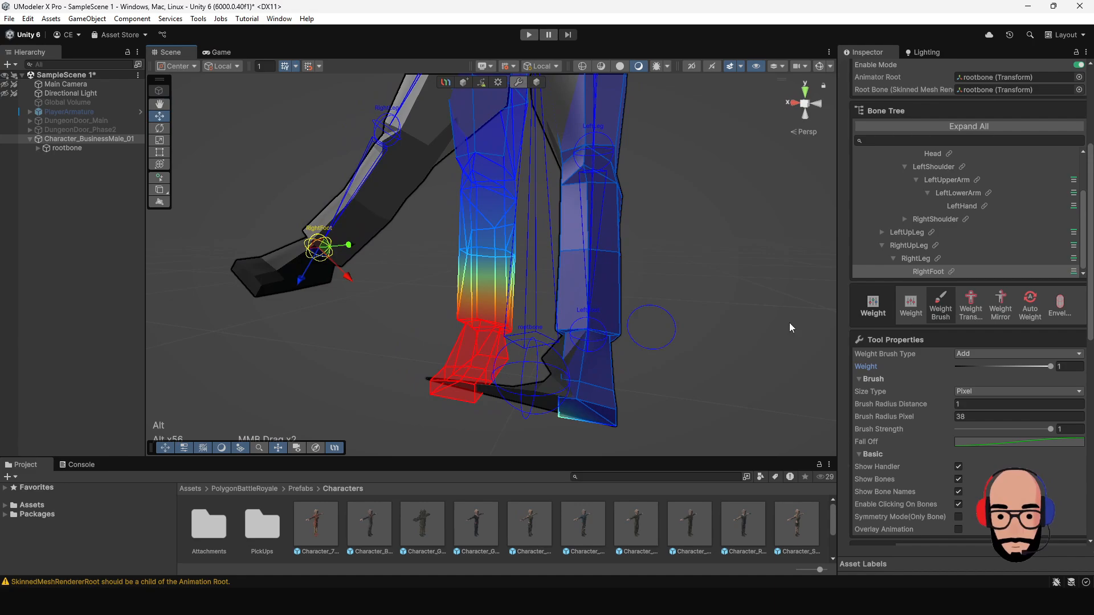
Try the Subtract brush type on the tip of the right foot, and return the brush to Add.
{"action": "left_click", "coordinate": [975, 354]}
{"action": "left_click", "coordinate": [981, 393]}
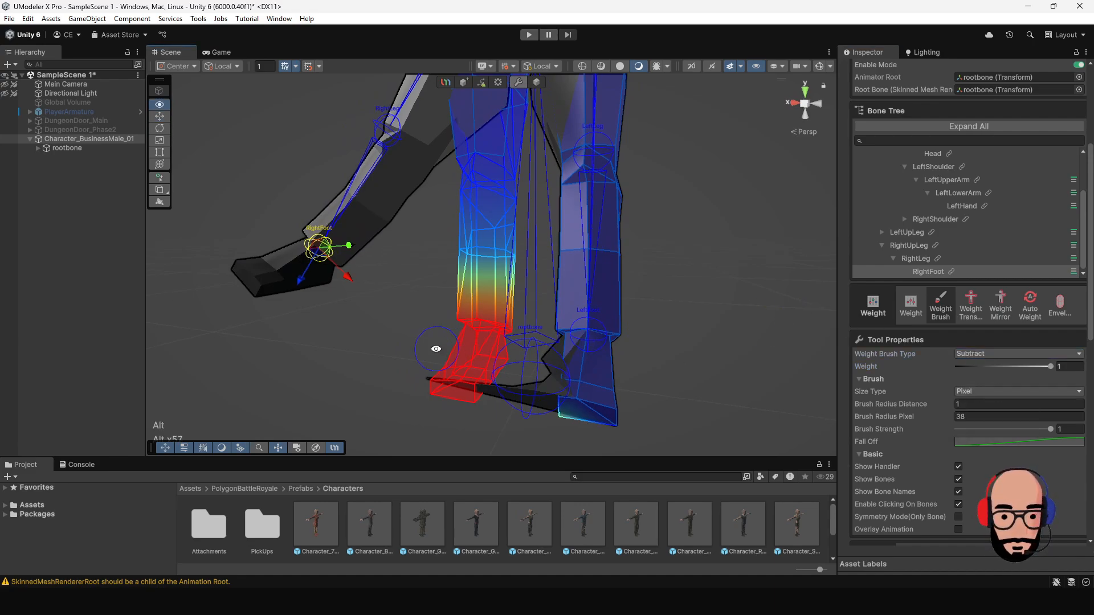
{"action": "left_click_drag", "start_coordinate": [435, 349], "coordinate": [474, 390], "text": "alt"}
{"action": "middle_click_drag", "start_coordinate": [474, 390], "coordinate": [487, 369]}
{"action": "left_click_drag", "start_coordinate": [487, 368], "coordinate": [488, 387], "text": "alt"}
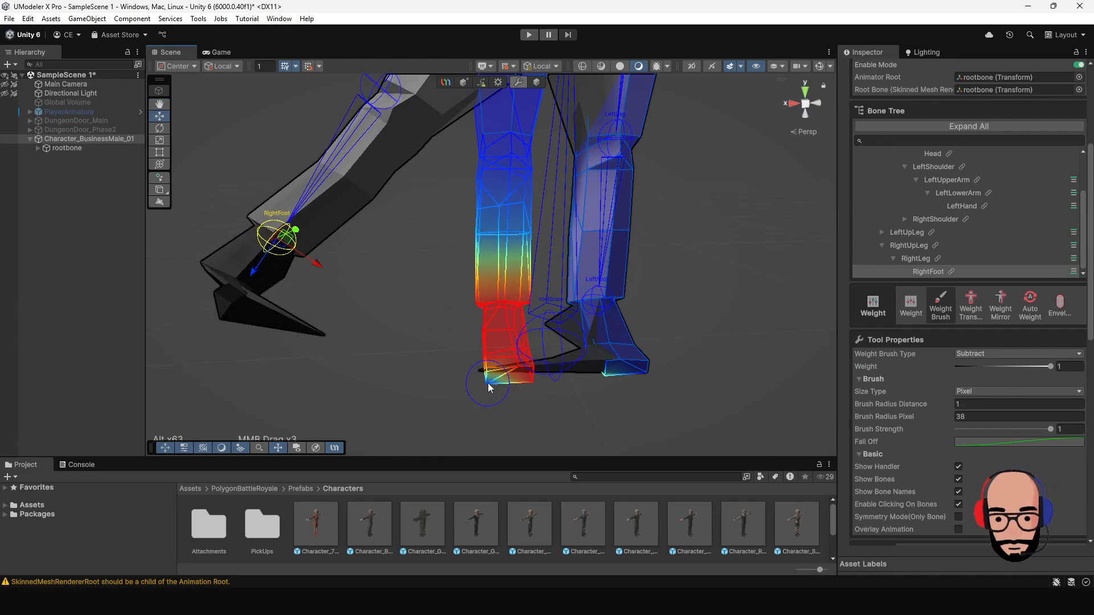
{"action": "mouse_move", "coordinate": [419, 407]}
{"action": "left_mouse_down", "text": "alt"}
{"action": "mouse_move", "coordinate": [553, 382]}
{"action": "mouse_move", "coordinate": [516, 367]}
{"action": "mouse_move", "coordinate": [501, 387]}
{"action": "mouse_move", "coordinate": [507, 374]}
{"action": "mouse_move", "coordinate": [468, 373]}
{"action": "left_mouse_up", "text": "alt"}
{"action": "left_click", "coordinate": [993, 351]}
{"action": "left_click", "coordinate": [991, 368]}
Select the RightLeg bone and activate the Rotate tool for it.
{"action": "mouse_move", "coordinate": [469, 373]}
{"action": "left_mouse_down", "text": "alt"}
{"action": "mouse_move", "coordinate": [533, 373]}
{"action": "mouse_move", "coordinate": [500, 374]}
{"action": "mouse_move", "coordinate": [459, 296]}
{"action": "mouse_move", "coordinate": [499, 297]}
{"action": "left_mouse_up", "text": "alt"}
{"action": "middle_click_drag", "start_coordinate": [499, 297], "coordinate": [469, 347]}
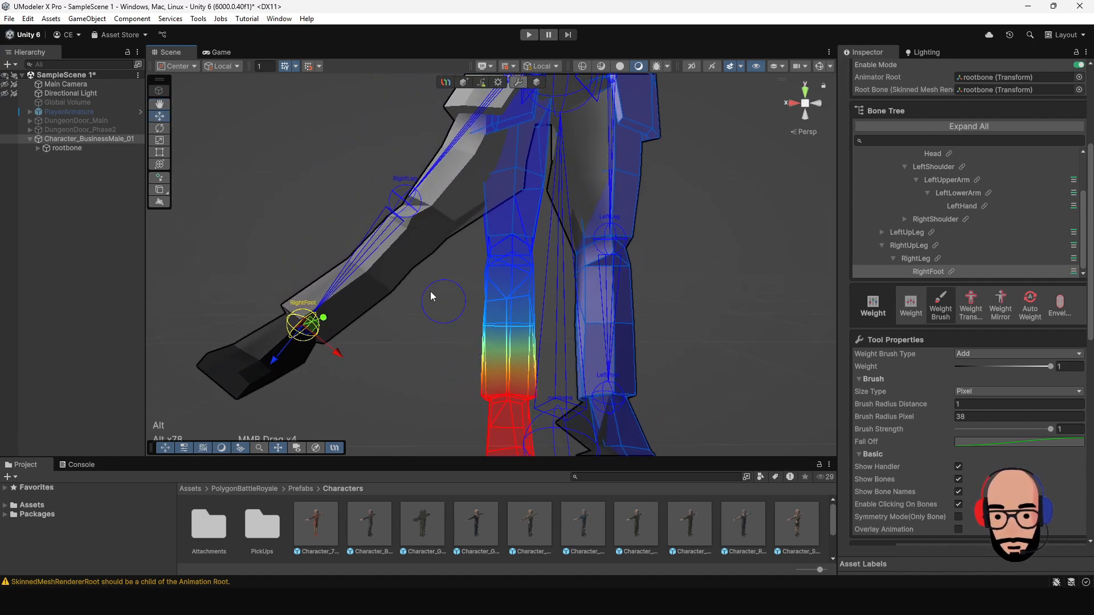
{"action": "left_click", "coordinate": [402, 197]}
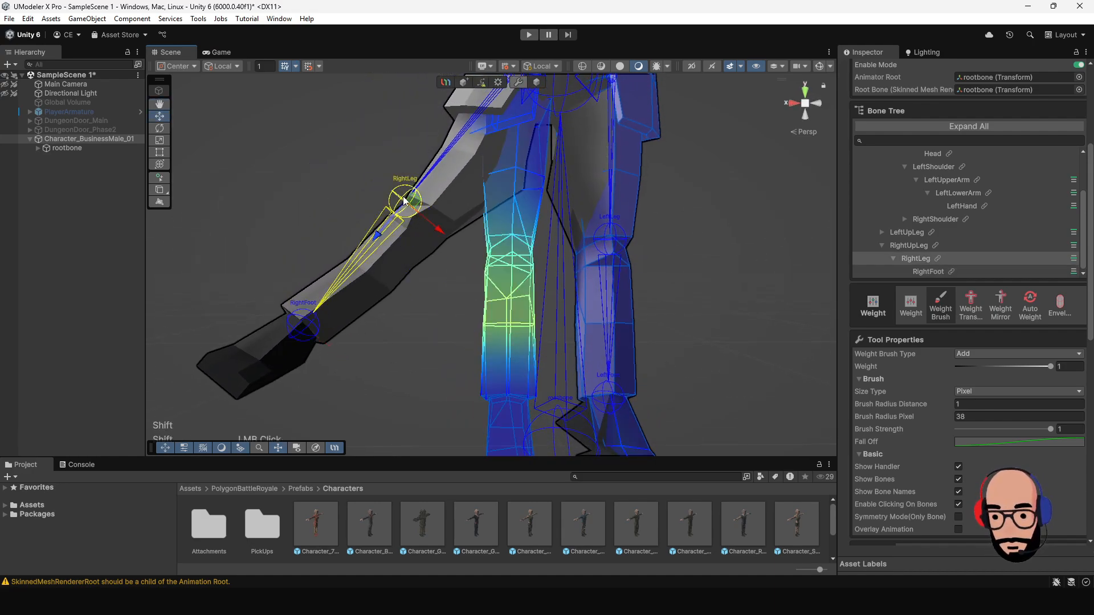
{"action": "left_click_drag", "start_coordinate": [389, 227], "coordinate": [490, 292], "text": "alt"}
{"action": "middle_click_drag", "start_coordinate": [490, 292], "coordinate": [432, 316]}
{"action": "key", "text": "e"}
Brush RightLeg weight at strength 1 onto the front of the right knee and the upper shin.
{"action": "left_click_drag", "start_coordinate": [402, 221], "coordinate": [370, 230], "text": "alt"}
{"action": "middle_click_drag", "start_coordinate": [407, 277], "coordinate": [392, 235]}
{"action": "left_click_drag", "start_coordinate": [392, 235], "coordinate": [425, 242], "text": "alt"}
{"action": "mouse_move", "coordinate": [490, 319]}
{"action": "left_mouse_down", "text": "alt"}
{"action": "mouse_move", "coordinate": [420, 310]}
{"action": "mouse_move", "coordinate": [484, 298]}
{"action": "mouse_move", "coordinate": [488, 264]}
{"action": "mouse_move", "coordinate": [508, 253]}
{"action": "mouse_move", "coordinate": [405, 272]}
{"action": "left_mouse_up", "text": "alt"}
{"action": "double_click", "coordinate": [485, 279]}
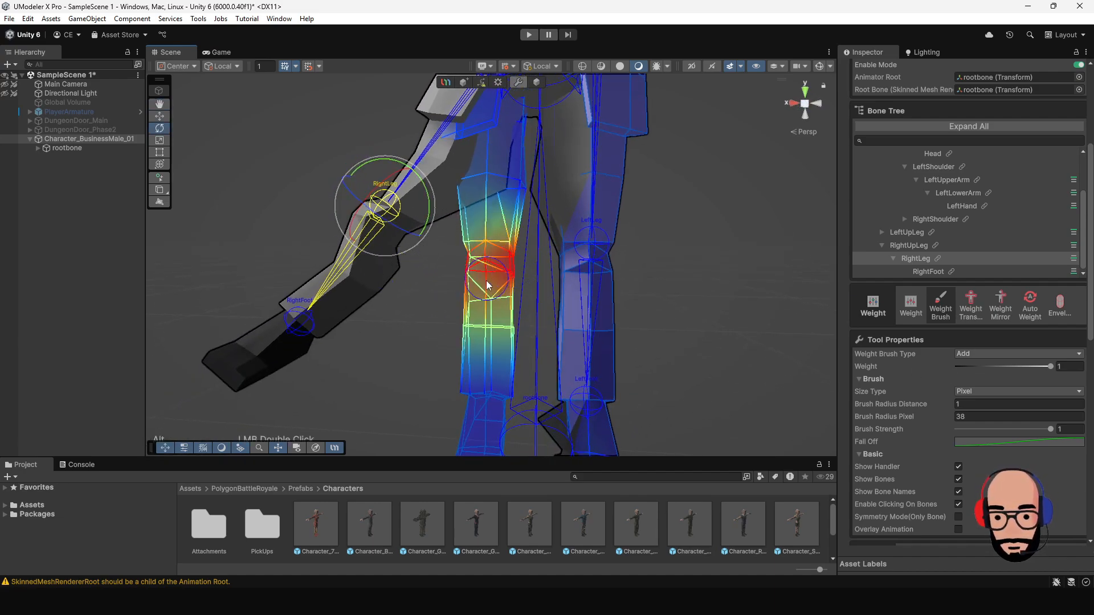
{"action": "mouse_move", "coordinate": [469, 310]}
{"action": "left_mouse_down"}
{"action": "mouse_move", "coordinate": [469, 324]}
{"action": "mouse_move", "coordinate": [492, 317]}
{"action": "left_mouse_up"}
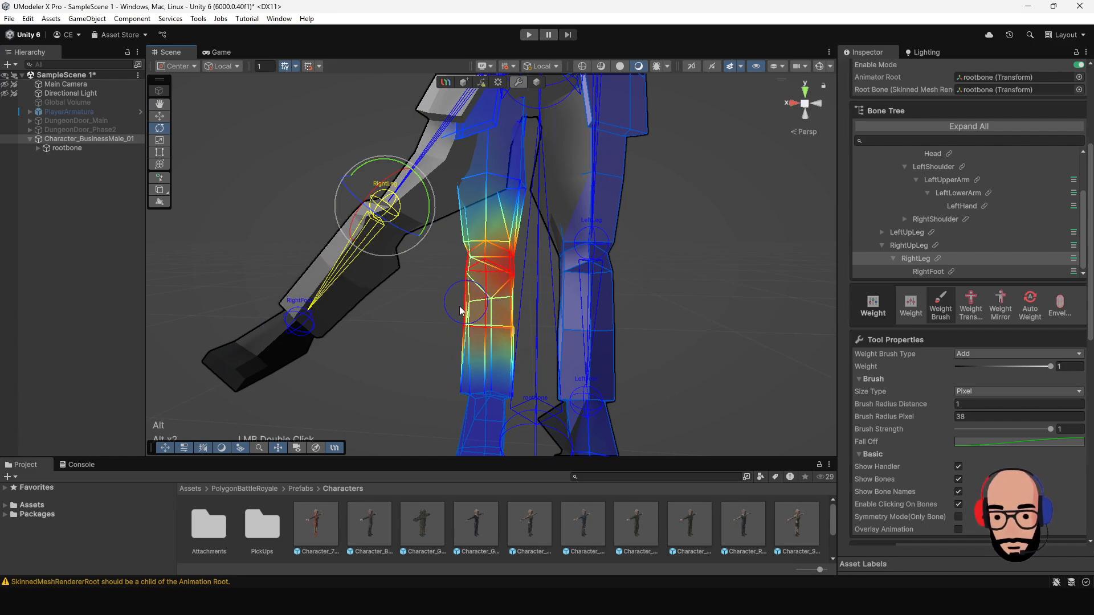
Add full RightLeg weight over the back of the right knee and down the calf.
{"action": "left_click_drag", "start_coordinate": [404, 290], "coordinate": [675, 289], "text": "alt"}
{"action": "mouse_move", "coordinate": [515, 279]}
{"action": "left_mouse_down"}
{"action": "mouse_move", "coordinate": [499, 302]}
{"action": "mouse_move", "coordinate": [473, 298]}
{"action": "mouse_move", "coordinate": [511, 325]}
{"action": "mouse_move", "coordinate": [493, 336]}
{"action": "left_mouse_up"}
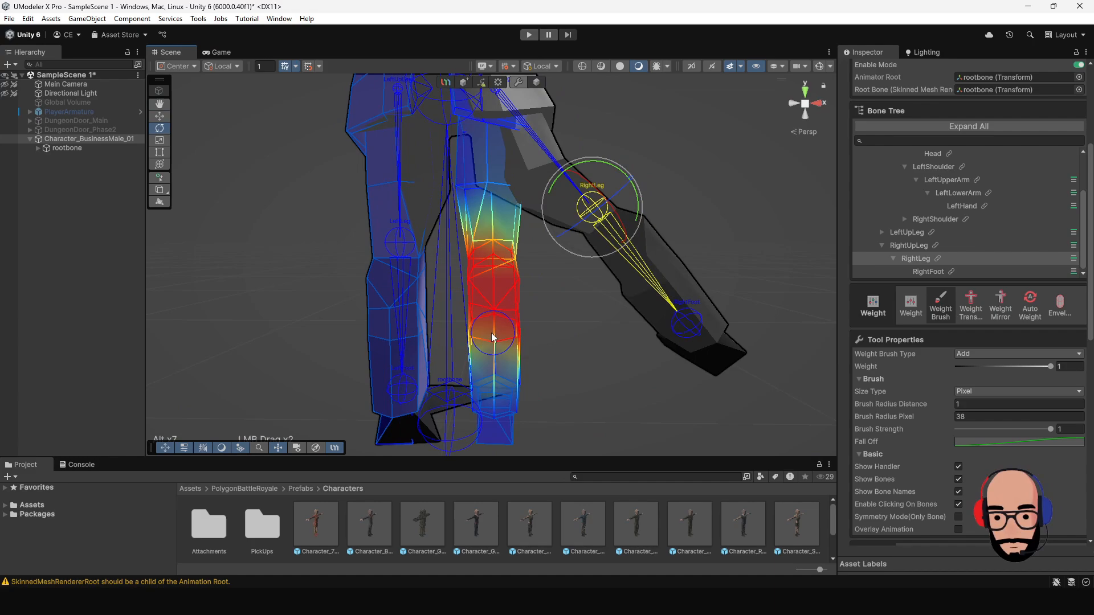
{"action": "mouse_move", "coordinate": [509, 339]}
{"action": "middle_mouse_down"}
{"action": "mouse_move", "coordinate": [464, 264]}
{"action": "mouse_move", "coordinate": [507, 331]}
{"action": "middle_mouse_up"}
{"action": "mouse_move", "coordinate": [497, 384]}
{"action": "left_mouse_down", "text": "alt"}
{"action": "mouse_move", "coordinate": [513, 249]}
{"action": "mouse_move", "coordinate": [505, 305]}
{"action": "mouse_move", "coordinate": [562, 246]}
{"action": "mouse_move", "coordinate": [527, 260]}
{"action": "mouse_move", "coordinate": [562, 292]}
{"action": "mouse_move", "coordinate": [600, 262]}
{"action": "mouse_move", "coordinate": [546, 276]}
{"action": "mouse_move", "coordinate": [549, 295]}
{"action": "mouse_move", "coordinate": [581, 295]}
{"action": "mouse_move", "coordinate": [491, 289]}
{"action": "left_mouse_up", "text": "alt"}
{"action": "left_click", "coordinate": [583, 290]}
{"action": "mouse_move", "coordinate": [493, 288]}
{"action": "left_mouse_down"}
{"action": "mouse_move", "coordinate": [532, 286]}
{"action": "mouse_move", "coordinate": [386, 289]}
{"action": "mouse_move", "coordinate": [386, 270]}
{"action": "left_mouse_up"}
Fill the remaining lower shin down to the trouser cuff with full RightLeg weight.
{"action": "right_click_drag", "start_coordinate": [393, 274], "coordinate": [555, 353], "text": "alt"}
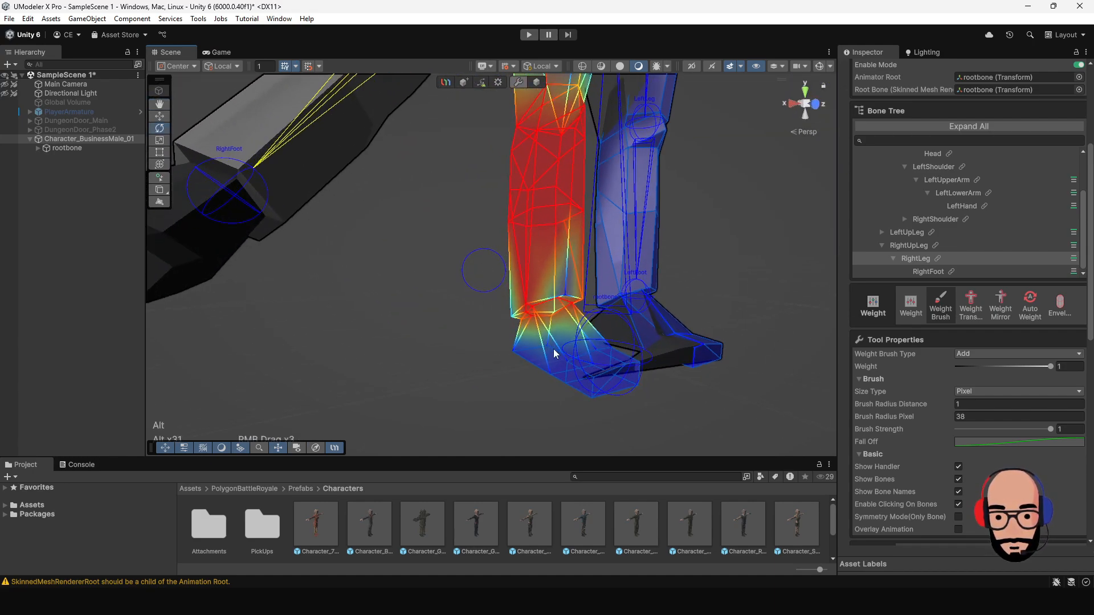
{"action": "left_click_drag", "start_coordinate": [557, 305], "coordinate": [549, 268], "text": "alt"}
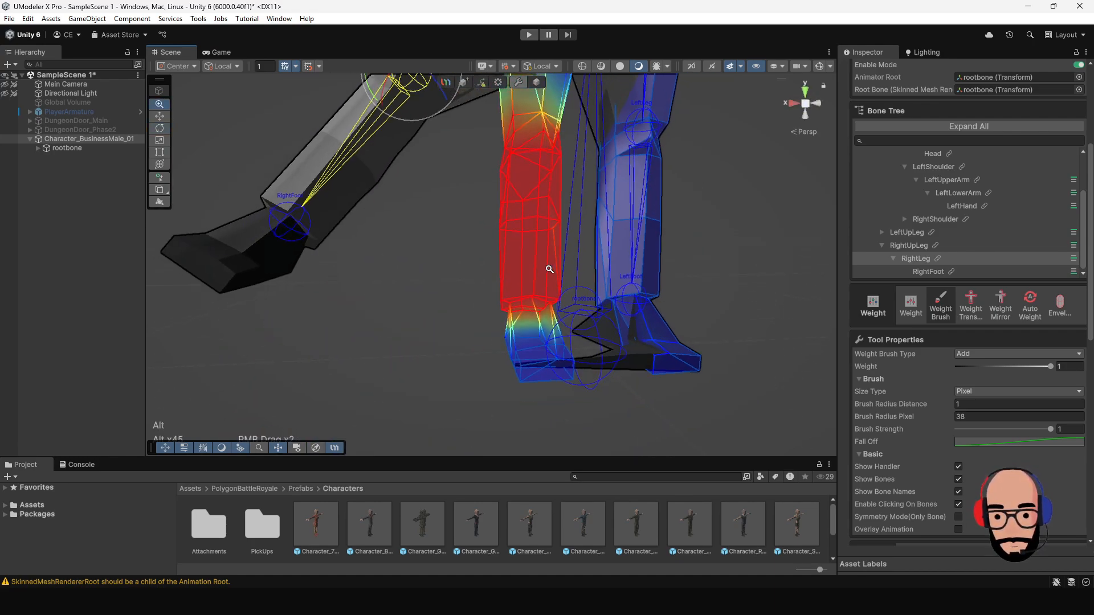
{"action": "middle_click_drag", "start_coordinate": [549, 269], "coordinate": [539, 305], "text": "alt"}
{"action": "left_click_drag", "start_coordinate": [539, 307], "coordinate": [591, 276], "text": "alt"}
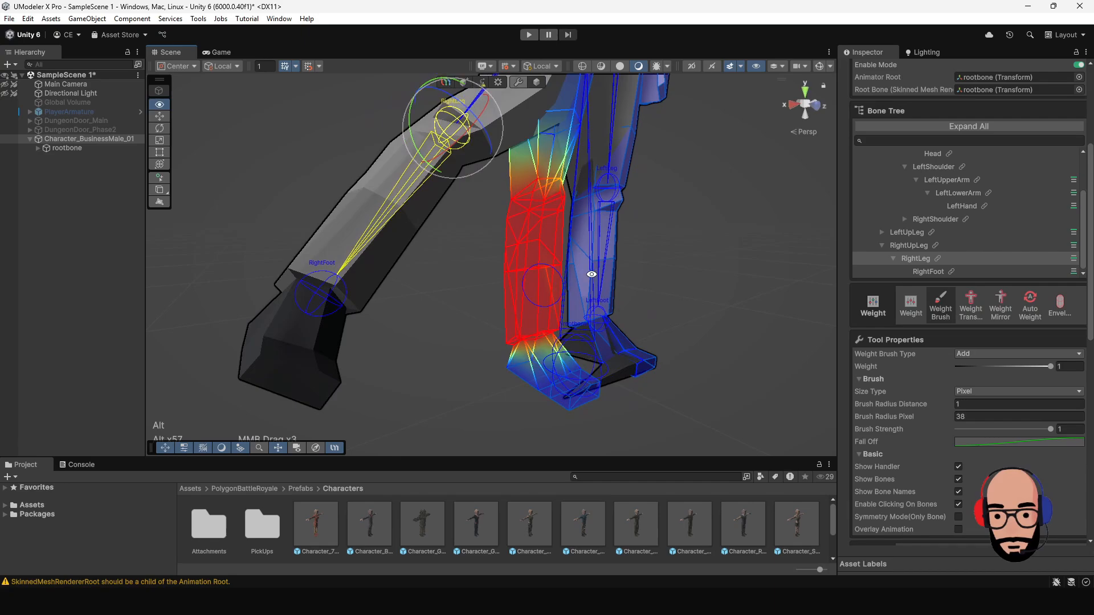
Select the RightUpLeg bone and brush full weight across the front of the right mid-thigh.
{"action": "middle_click_drag", "start_coordinate": [552, 211], "coordinate": [535, 306], "text": "alt"}
{"action": "left_click_drag", "start_coordinate": [535, 306], "coordinate": [473, 276], "text": "alt"}
{"action": "middle_click_drag", "start_coordinate": [473, 276], "coordinate": [457, 346], "text": "alt"}
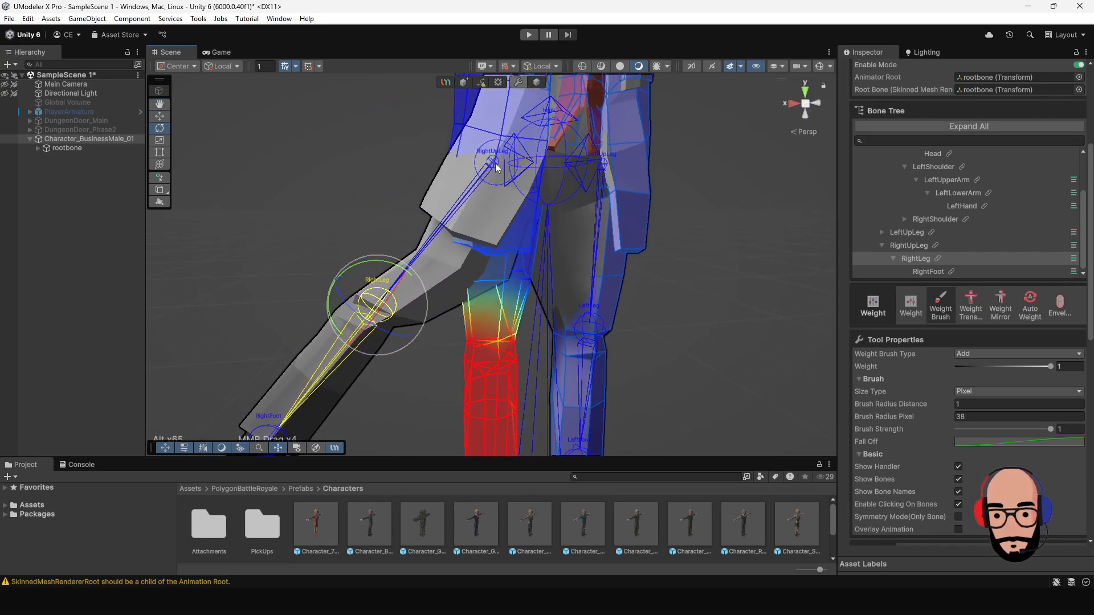
{"action": "left_click", "coordinate": [494, 163]}
{"action": "left_click_drag", "start_coordinate": [473, 245], "coordinate": [460, 295], "text": "alt"}
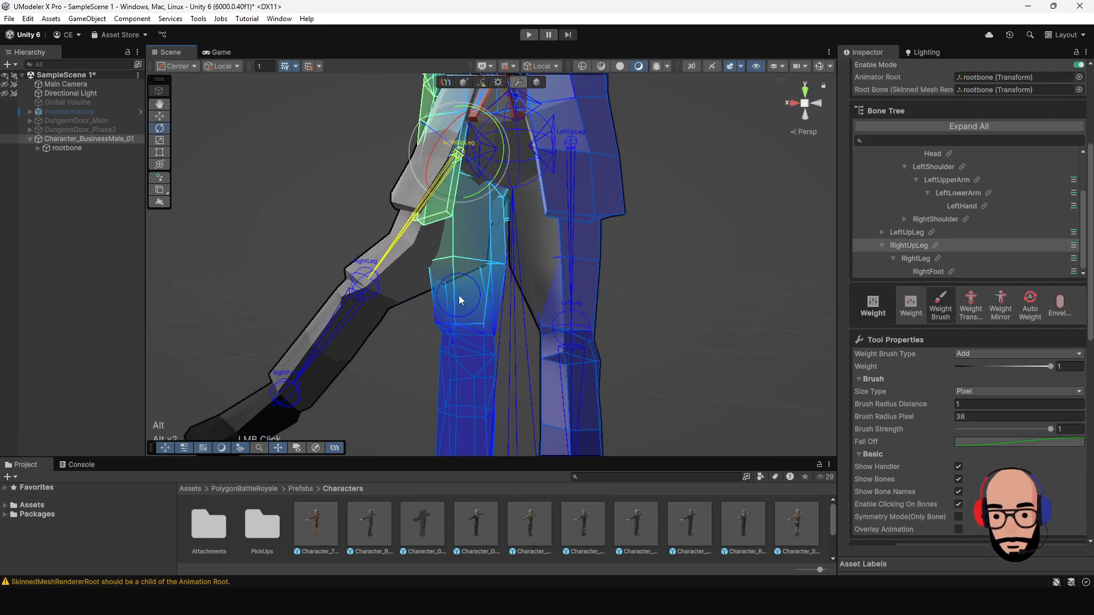
{"action": "right_click_drag", "start_coordinate": [459, 295], "coordinate": [478, 157], "text": "alt"}
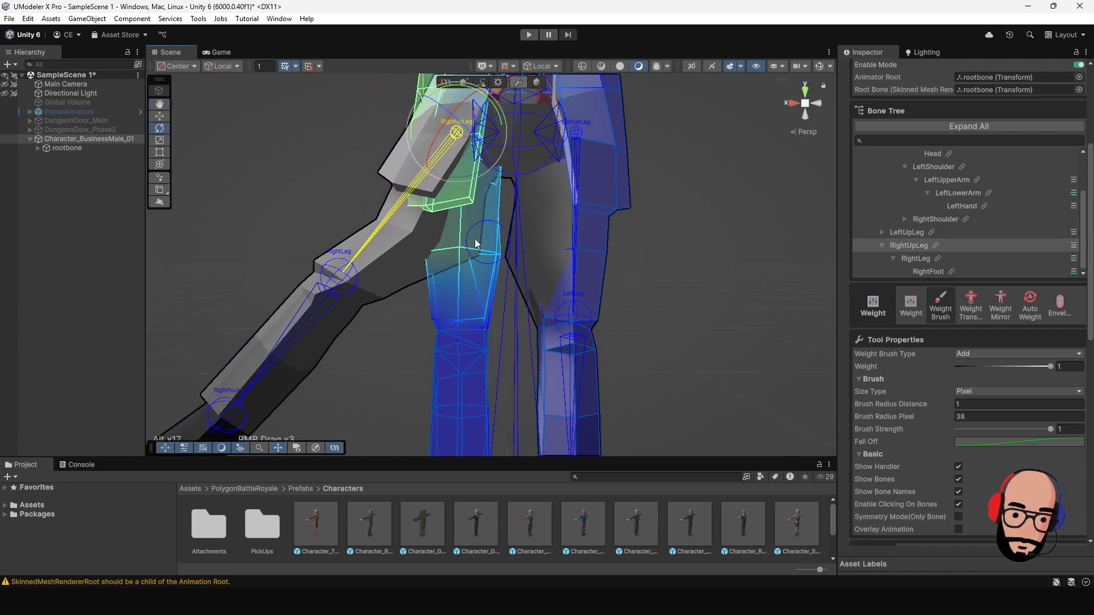
{"action": "mouse_move", "coordinate": [477, 254]}
{"action": "left_mouse_down"}
{"action": "mouse_move", "coordinate": [491, 255]}
{"action": "mouse_move", "coordinate": [431, 254]}
{"action": "left_mouse_up"}
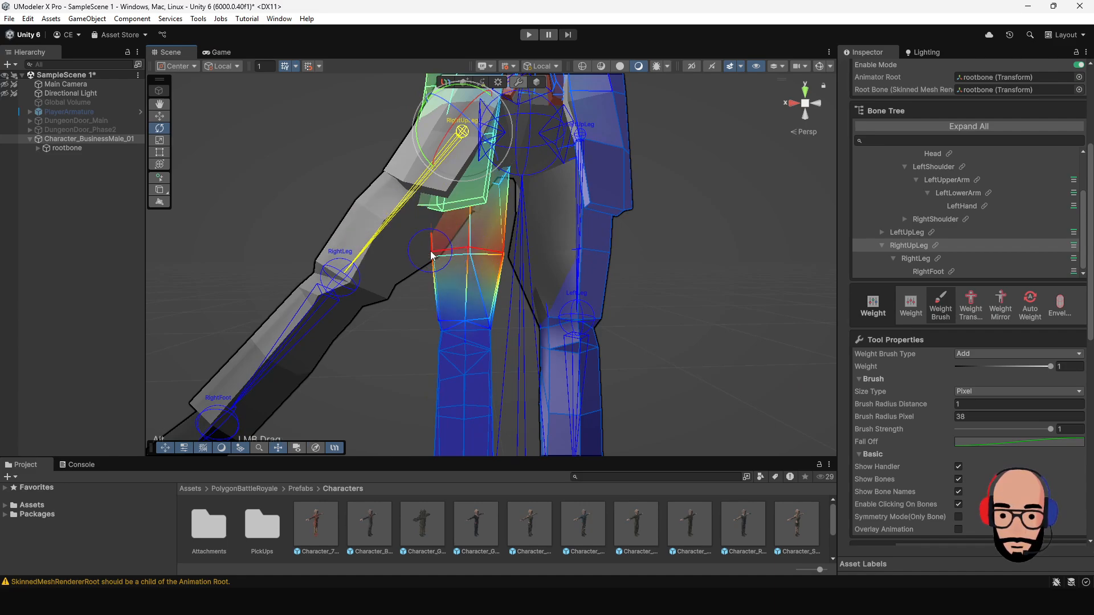
Extend full RightUpLeg weight down the lower thigh and around the back of the right leg.
{"action": "mouse_move", "coordinate": [462, 308]}
{"action": "left_mouse_down"}
{"action": "mouse_move", "coordinate": [458, 321]}
{"action": "mouse_move", "coordinate": [338, 288]}
{"action": "left_mouse_up"}
{"action": "middle_click_drag", "start_coordinate": [367, 256], "coordinate": [484, 272], "text": "alt"}
{"action": "right_click_drag", "start_coordinate": [484, 273], "coordinate": [531, 277], "text": "alt"}
{"action": "mouse_move", "coordinate": [531, 276]}
{"action": "left_mouse_down", "text": "alt"}
{"action": "mouse_move", "coordinate": [452, 284]}
{"action": "mouse_move", "coordinate": [451, 366]}
{"action": "mouse_move", "coordinate": [494, 386]}
{"action": "mouse_move", "coordinate": [474, 385]}
{"action": "mouse_move", "coordinate": [391, 310]}
{"action": "left_mouse_up", "text": "alt"}
{"action": "double_click", "coordinate": [462, 295]}
{"action": "left_click", "coordinate": [497, 302]}
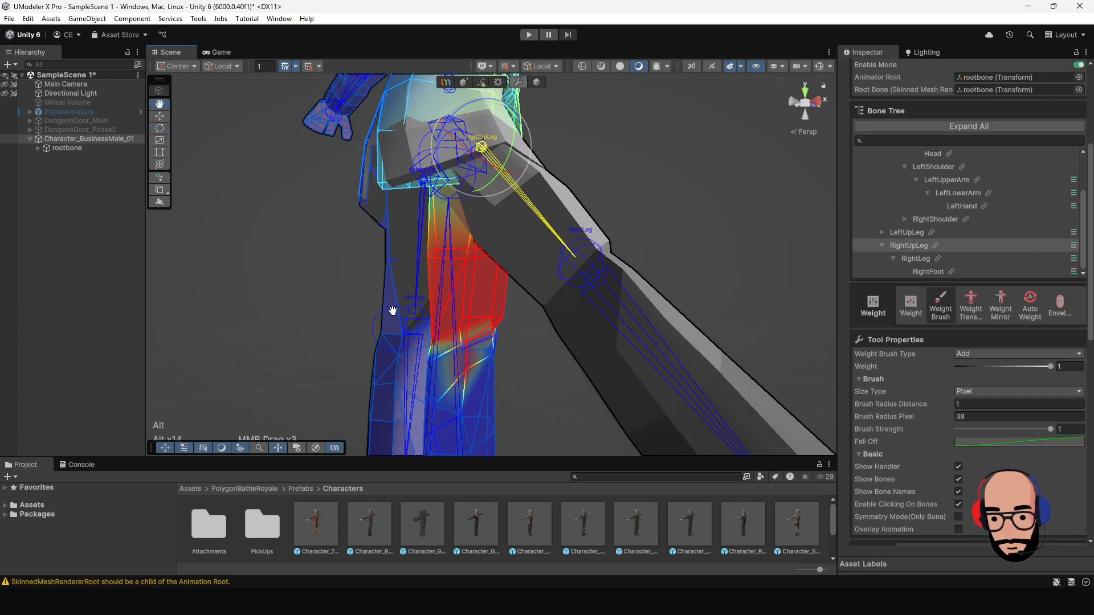
Brush full RightUpLeg weight onto the remaining vertices around the right knee.
{"action": "middle_click_drag", "start_coordinate": [391, 310], "coordinate": [395, 305], "text": "alt"}
{"action": "mouse_move", "coordinate": [495, 329]}
{"action": "left_mouse_down", "text": "alt"}
{"action": "mouse_move", "coordinate": [455, 319]}
{"action": "mouse_move", "coordinate": [492, 339]}
{"action": "left_mouse_up", "text": "alt"}
{"action": "mouse_move", "coordinate": [494, 342]}
{"action": "left_mouse_down"}
{"action": "mouse_move", "coordinate": [513, 335]}
{"action": "mouse_move", "coordinate": [437, 341]}
{"action": "left_mouse_up"}
{"action": "mouse_move", "coordinate": [519, 335]}
{"action": "left_mouse_down"}
{"action": "mouse_move", "coordinate": [512, 340]}
{"action": "mouse_move", "coordinate": [558, 354]}
{"action": "mouse_move", "coordinate": [488, 329]}
{"action": "left_mouse_up"}
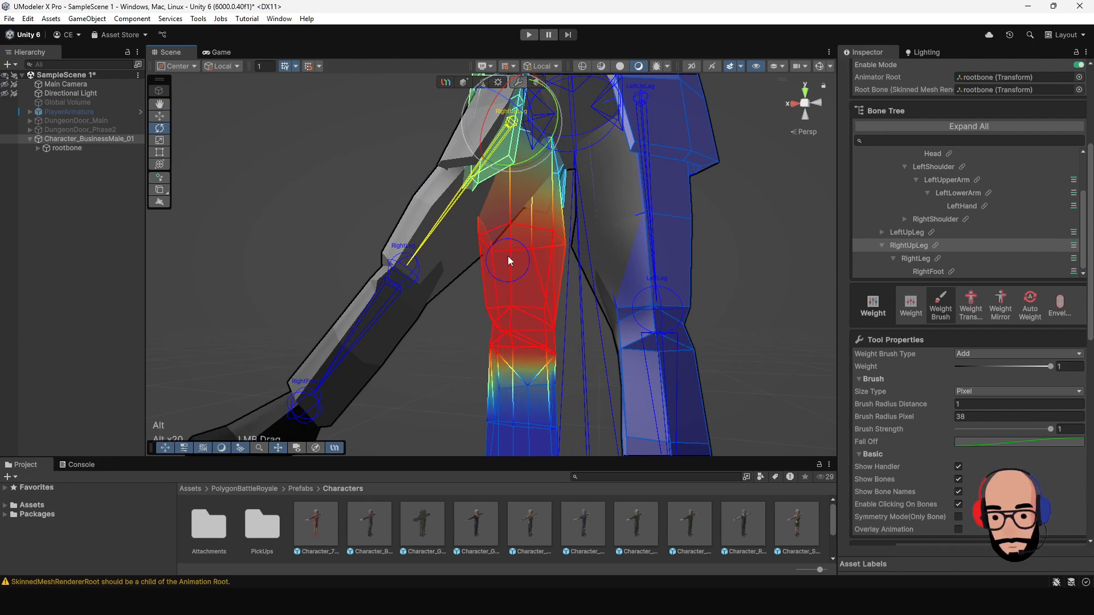
Add RightUpLeg weight to the upper inner thigh near the crotch.
{"action": "middle_click_drag", "start_coordinate": [507, 255], "coordinate": [415, 373], "text": "alt"}
{"action": "scroll", "coordinate": [408, 285], "scroll_direction": "down", "scroll_amount": 3}
{"action": "left_click_drag", "start_coordinate": [408, 285], "coordinate": [378, 222], "text": "alt"}
{"action": "middle_click_drag", "start_coordinate": [459, 296], "coordinate": [451, 224], "text": "alt"}
{"action": "left_click_drag", "start_coordinate": [452, 231], "coordinate": [477, 242], "text": "alt"}
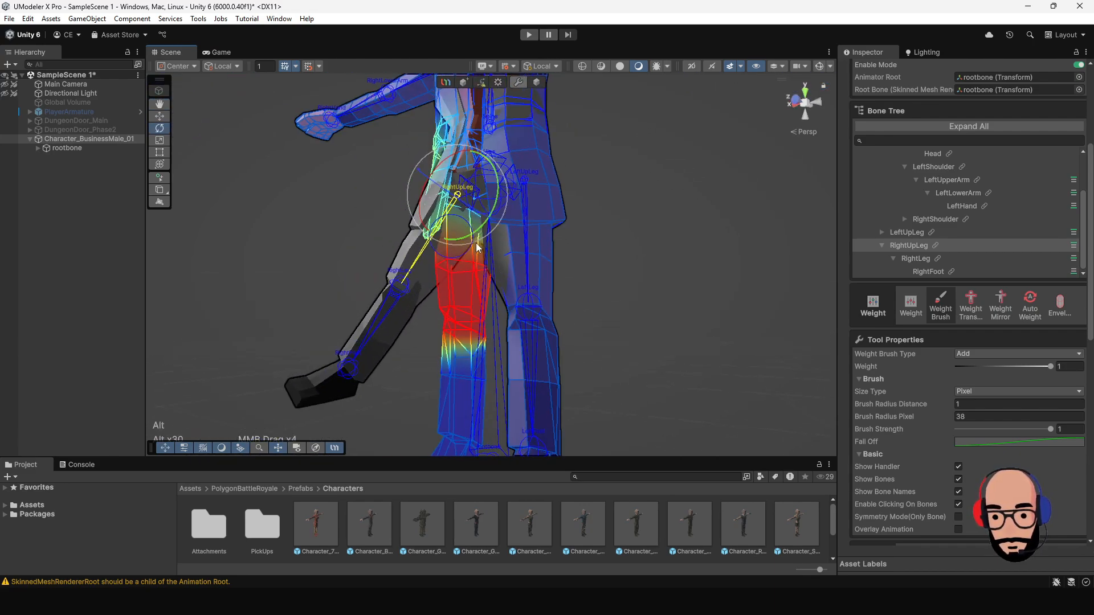
{"action": "scroll", "coordinate": [477, 245], "scroll_direction": "up", "scroll_amount": 3}
{"action": "scroll", "coordinate": [466, 222], "scroll_direction": "up", "scroll_amount": 3}
{"action": "middle_click_drag", "start_coordinate": [466, 223], "coordinate": [458, 267], "text": "alt"}
{"action": "left_click_drag", "start_coordinate": [579, 246], "coordinate": [570, 246], "text": "alt"}
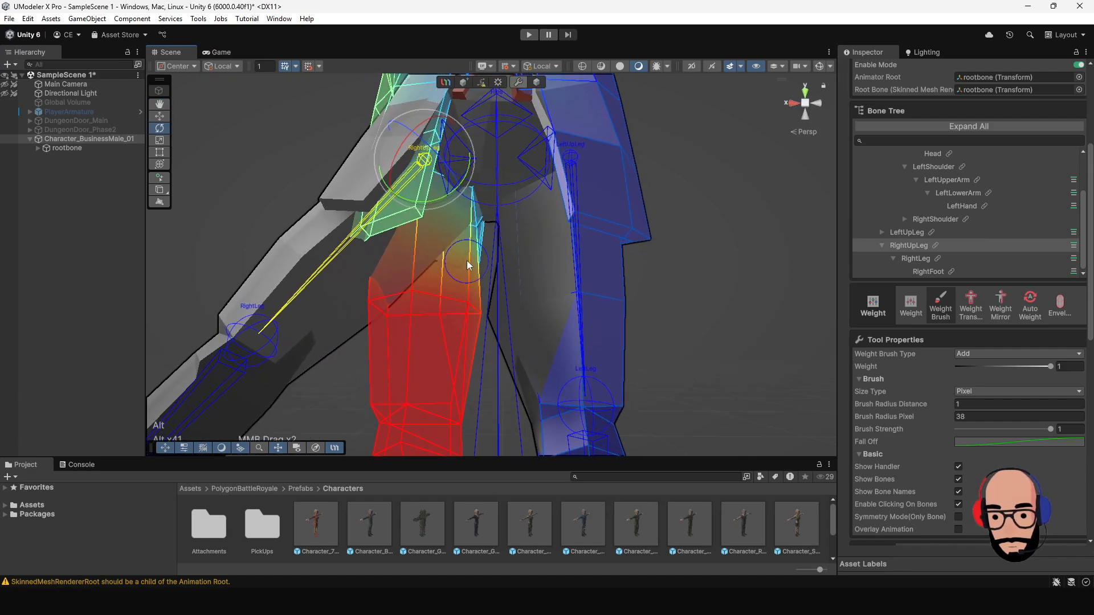
{"action": "left_click", "coordinate": [469, 230]}
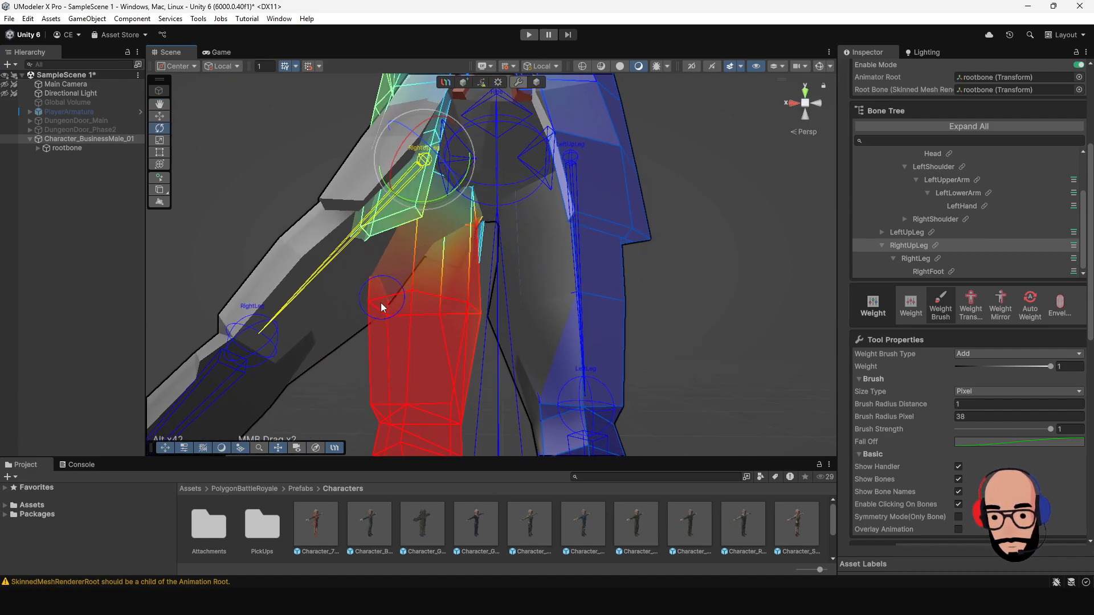
Rotate the RightUpLeg bone to test how the thigh and hip deform.
{"action": "right_click_drag", "start_coordinate": [409, 273], "coordinate": [489, 301], "text": "alt"}
{"action": "left_click_drag", "start_coordinate": [488, 301], "coordinate": [473, 324], "text": "alt"}
{"action": "right_click_drag", "start_coordinate": [474, 327], "coordinate": [448, 311], "text": "alt"}
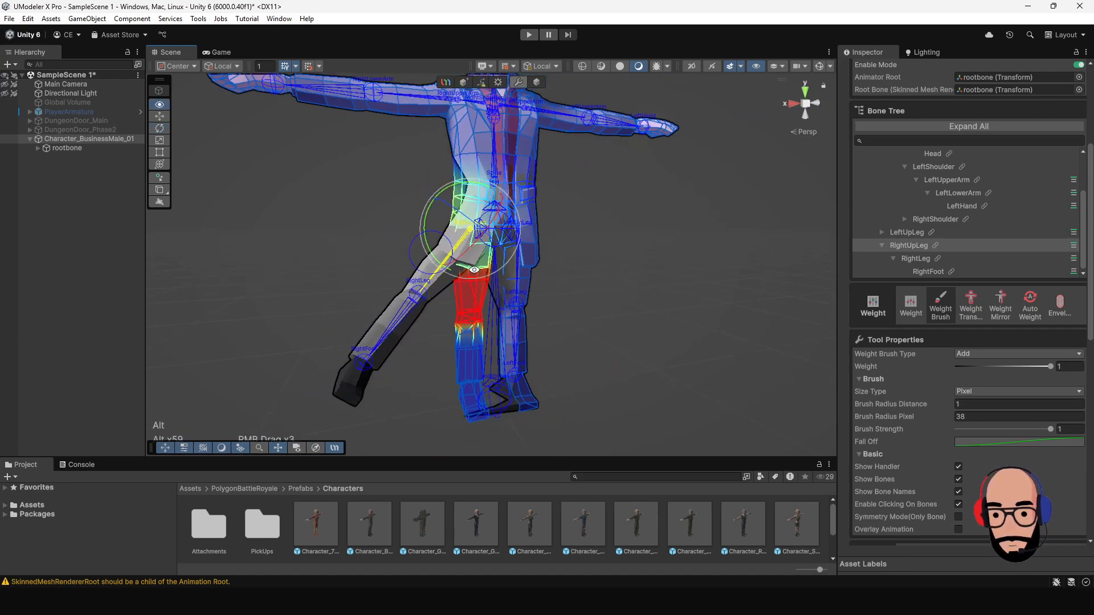
{"action": "left_click_drag", "start_coordinate": [448, 311], "coordinate": [495, 274], "text": "alt"}
{"action": "scroll", "coordinate": [497, 262], "scroll_direction": "up", "scroll_amount": 5}
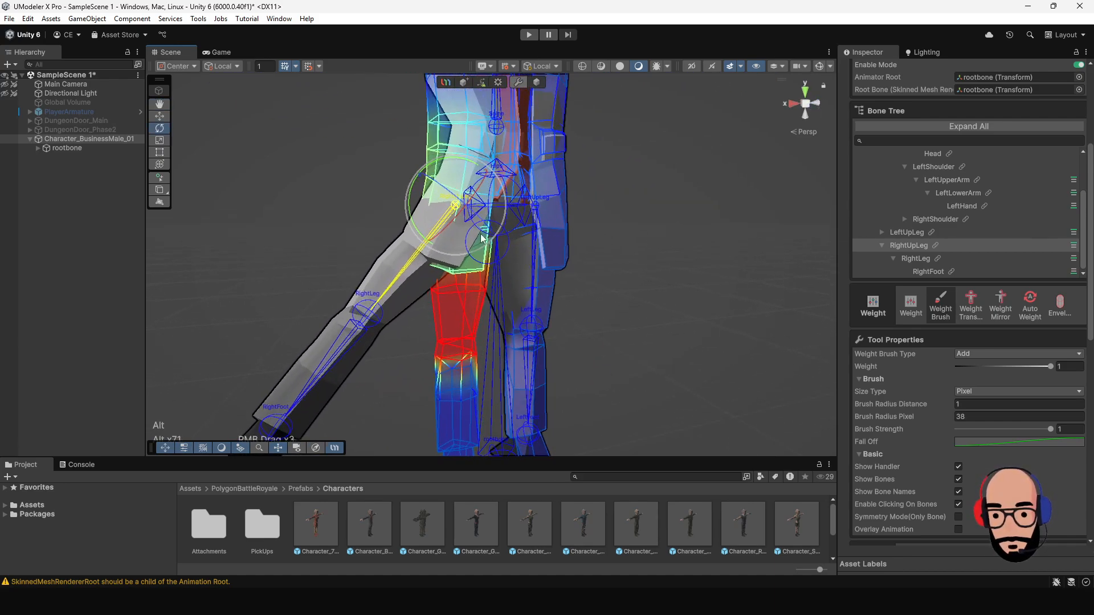
{"action": "left_click_drag", "start_coordinate": [410, 197], "coordinate": [421, 241]}
Set the Weight Brush Type to Subtract and remove RightUpLeg weight from the waist and lower jacket, front and back.
{"action": "right_click_drag", "start_coordinate": [420, 242], "coordinate": [439, 256], "text": "alt"}
{"action": "mouse_move", "coordinate": [439, 256]}
{"action": "left_mouse_down", "text": "alt"}
{"action": "mouse_move", "coordinate": [494, 259]}
{"action": "mouse_move", "coordinate": [510, 278]}
{"action": "mouse_move", "coordinate": [491, 260]}
{"action": "mouse_move", "coordinate": [561, 278]}
{"action": "left_mouse_up", "text": "alt"}
{"action": "scroll", "coordinate": [450, 255], "scroll_direction": "up", "scroll_amount": 3}
{"action": "left_click", "coordinate": [973, 354]}
{"action": "left_click", "coordinate": [986, 376]}
{"action": "mouse_move", "coordinate": [501, 257]}
{"action": "left_mouse_down", "text": "alt"}
{"action": "mouse_move", "coordinate": [444, 249]}
{"action": "mouse_move", "coordinate": [570, 270]}
{"action": "mouse_move", "coordinate": [262, 242]}
{"action": "mouse_move", "coordinate": [331, 248]}
{"action": "left_mouse_up", "text": "alt"}
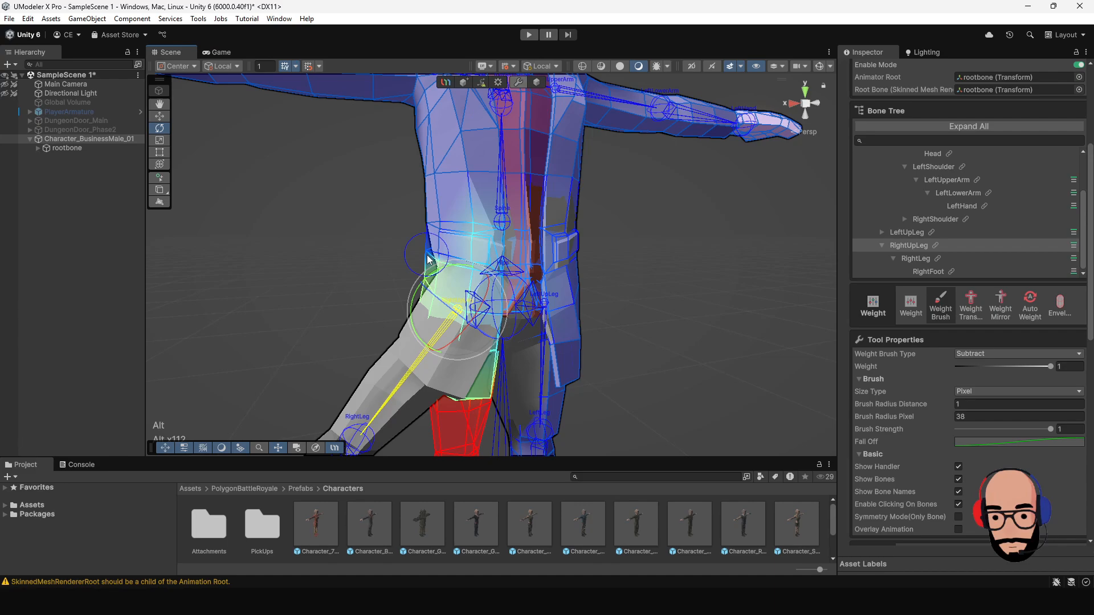
{"action": "key", "text": "w"}
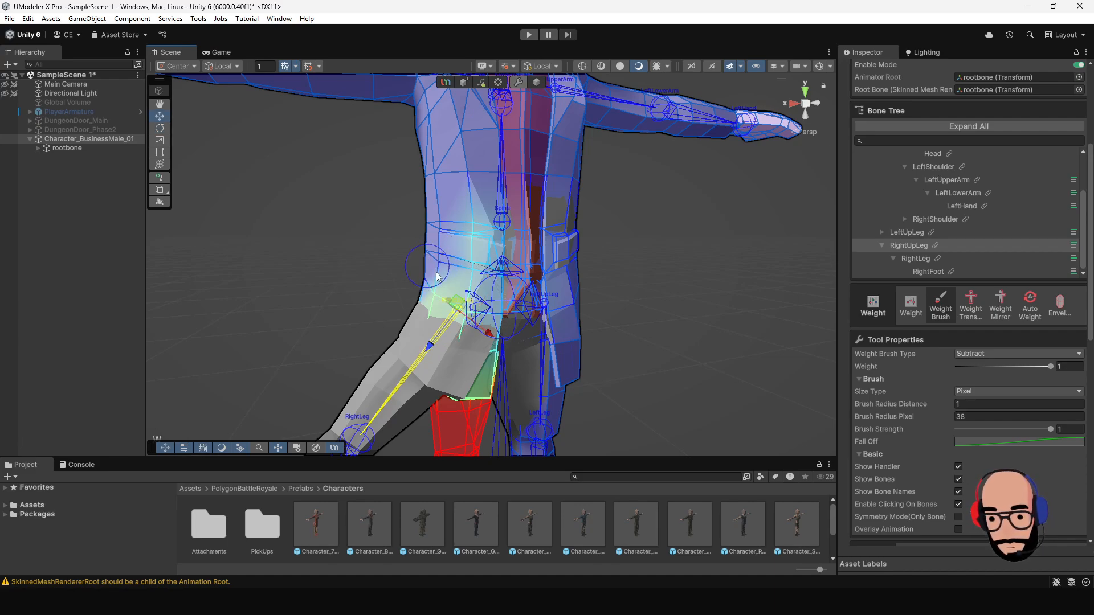
{"action": "left_click_drag", "start_coordinate": [437, 285], "coordinate": [461, 234], "text": "alt"}
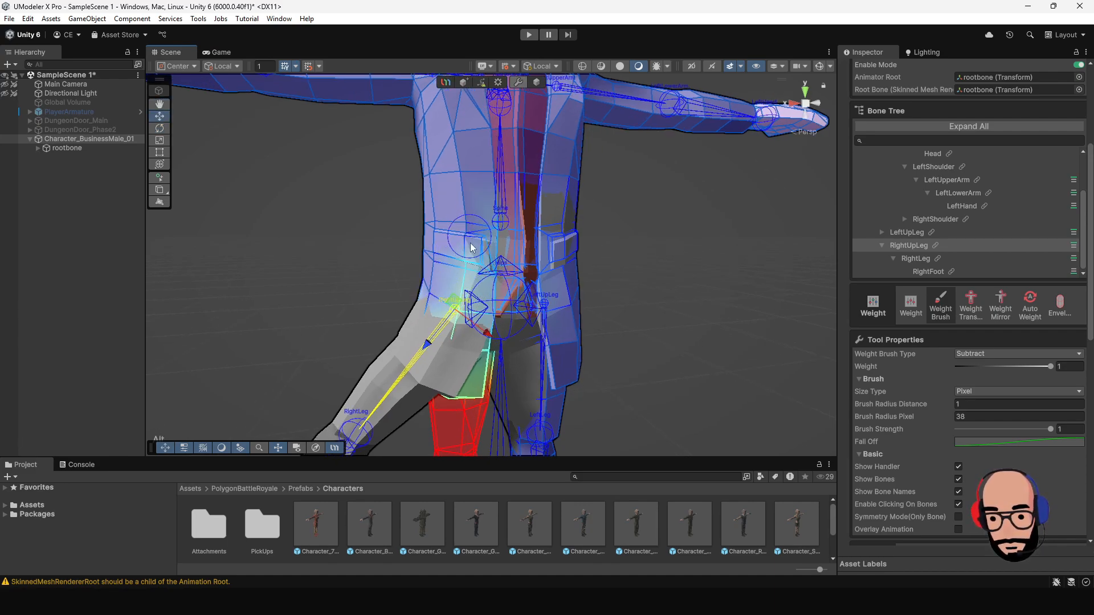
{"action": "left_click_drag", "start_coordinate": [463, 272], "coordinate": [490, 254], "text": "alt"}
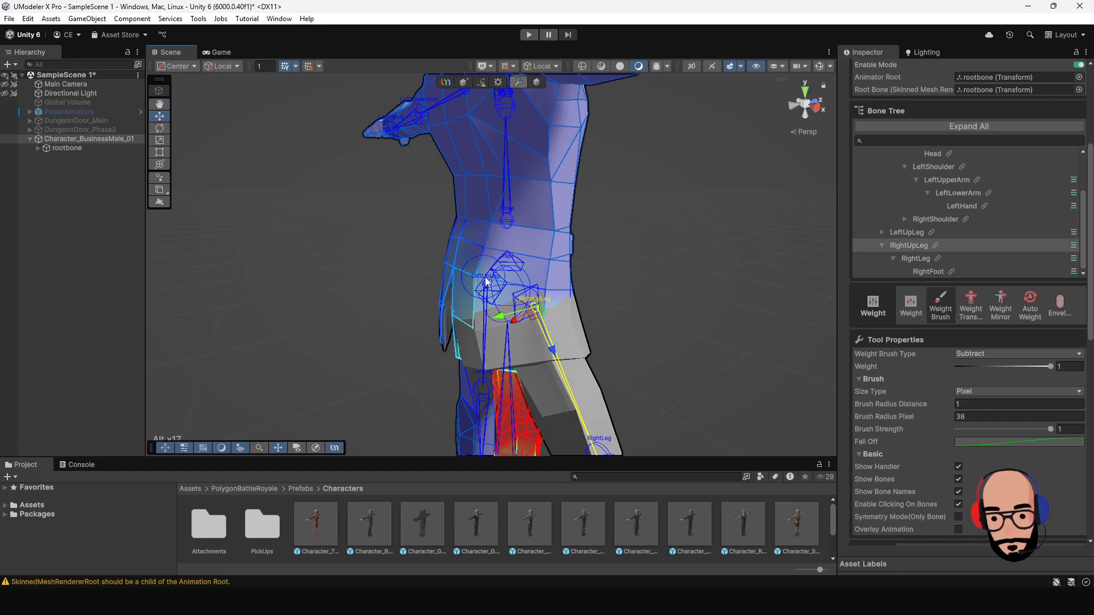
{"action": "left_click_drag", "start_coordinate": [579, 291], "coordinate": [443, 325], "text": "alt"}
Rotate the RightUpLeg bone again with the Rotate tool to check the corrected hip and jacket from several angles.
{"action": "key", "text": "e"}
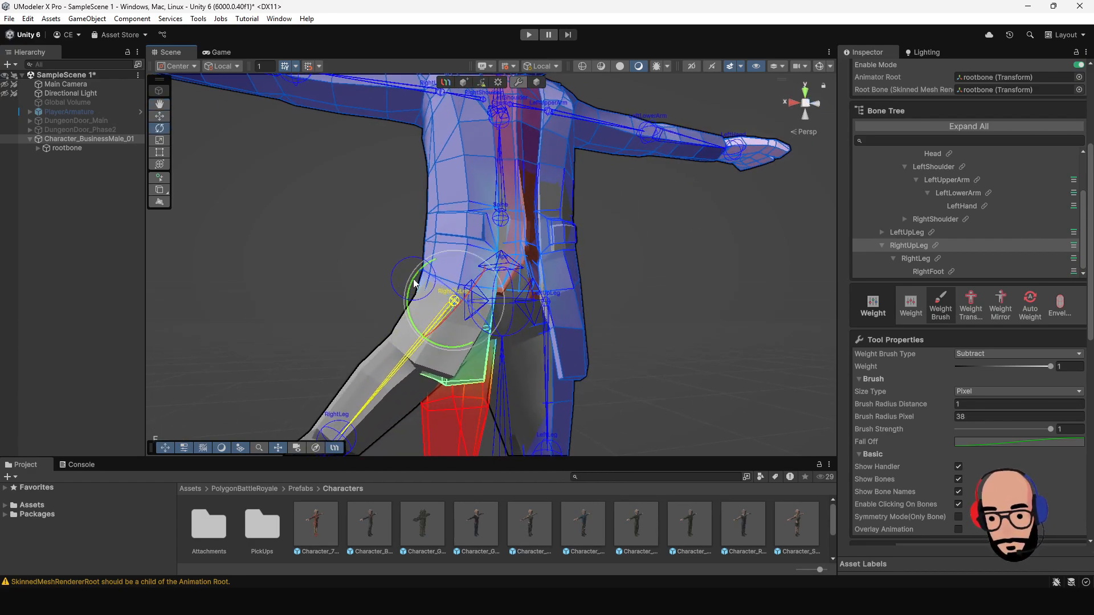
{"action": "mouse_move", "coordinate": [414, 283]}
{"action": "left_mouse_down"}
{"action": "mouse_move", "coordinate": [418, 300]}
{"action": "mouse_move", "coordinate": [391, 260]}
{"action": "mouse_move", "coordinate": [447, 326]}
{"action": "mouse_move", "coordinate": [395, 266]}
{"action": "mouse_move", "coordinate": [432, 310]}
{"action": "mouse_move", "coordinate": [409, 280]}
{"action": "left_mouse_up"}
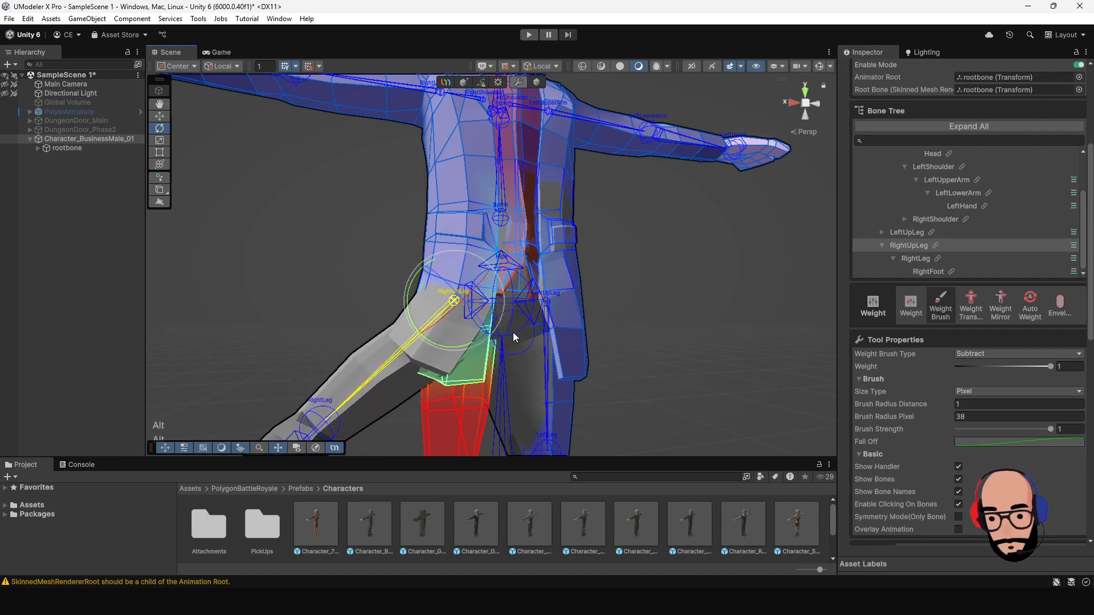
{"action": "middle_click_drag", "start_coordinate": [513, 334], "coordinate": [437, 284], "text": "alt"}
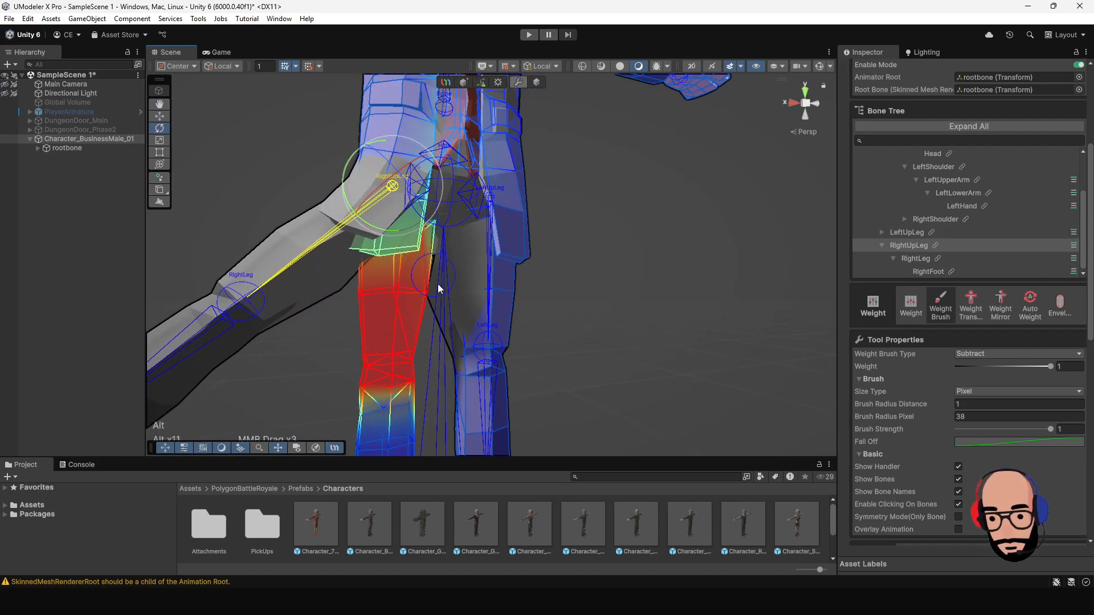
{"action": "left_click_drag", "start_coordinate": [455, 295], "coordinate": [478, 306], "text": "alt"}
{"action": "middle_click_drag", "start_coordinate": [451, 295], "coordinate": [598, 271], "text": "alt"}
{"action": "mouse_move", "coordinate": [598, 271]}
{"action": "left_mouse_down", "text": "alt"}
{"action": "mouse_move", "coordinate": [496, 264]}
{"action": "mouse_move", "coordinate": [589, 276]}
{"action": "left_mouse_up", "text": "alt"}
{"action": "scroll", "coordinate": [589, 276], "scroll_direction": "down", "scroll_amount": 3}
{"action": "middle_click_drag", "start_coordinate": [494, 220], "coordinate": [471, 272], "text": "alt"}
{"action": "left_click_drag", "start_coordinate": [468, 270], "coordinate": [484, 288], "text": "alt"}
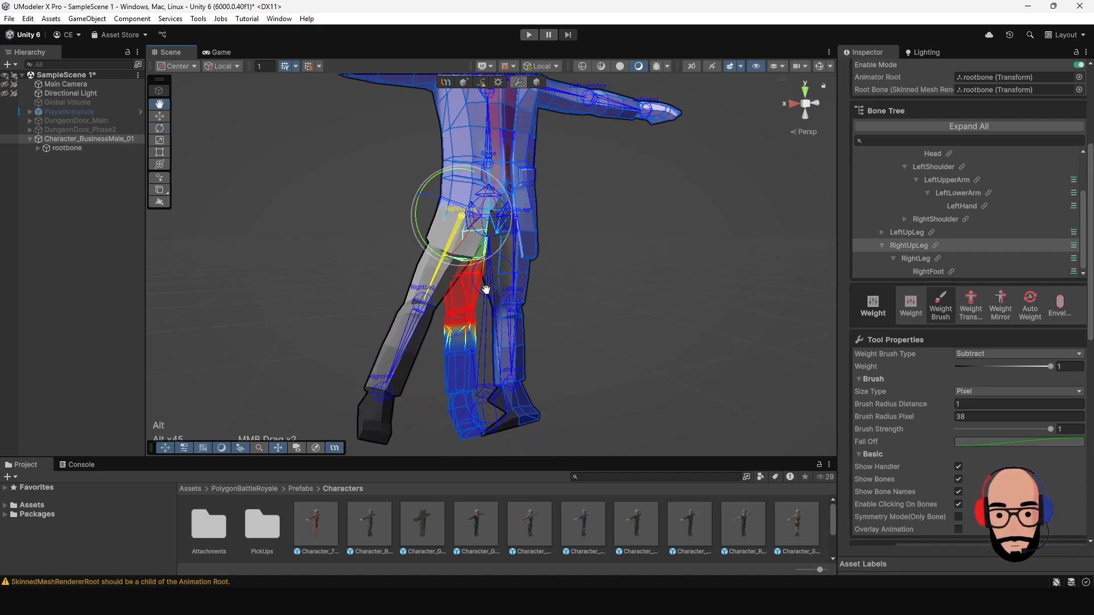
{"action": "middle_click_drag", "start_coordinate": [484, 288], "coordinate": [519, 330], "text": "alt"}
{"action": "left_click_drag", "start_coordinate": [518, 330], "coordinate": [554, 338], "text": "alt"}
{"action": "right_click_drag", "start_coordinate": [554, 338], "coordinate": [551, 297], "text": "alt"}
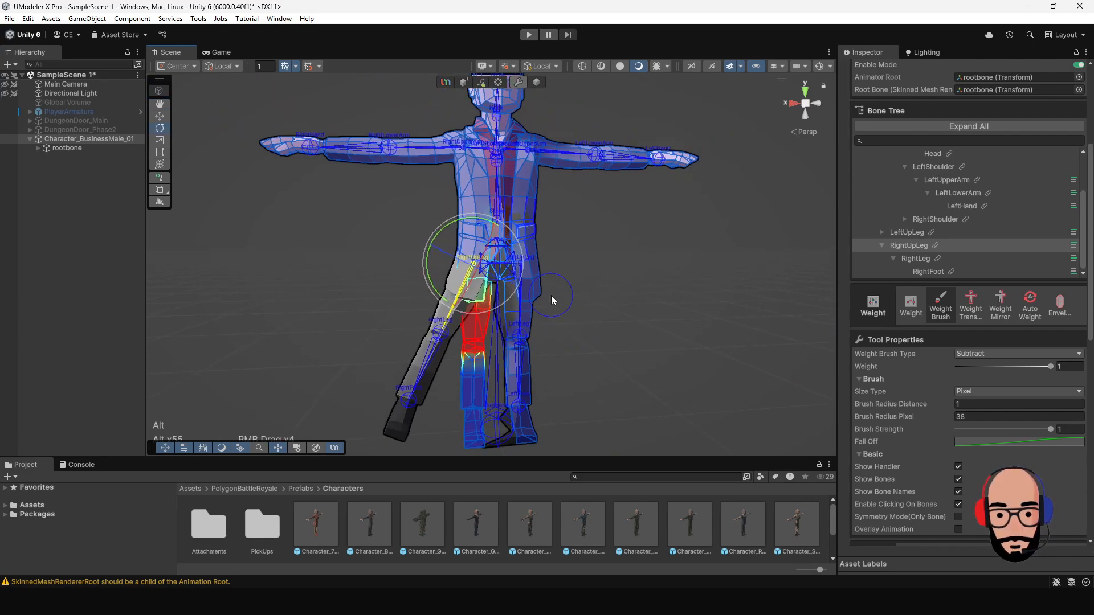
{"action": "middle_click_drag", "start_coordinate": [551, 297], "coordinate": [564, 326], "text": "alt"}
{"action": "mouse_move", "coordinate": [564, 326]}
{"action": "right_mouse_down", "text": "alt"}
{"action": "mouse_move", "coordinate": [529, 248]}
{"action": "mouse_move", "coordinate": [571, 344]}
{"action": "right_mouse_up", "text": "alt"}
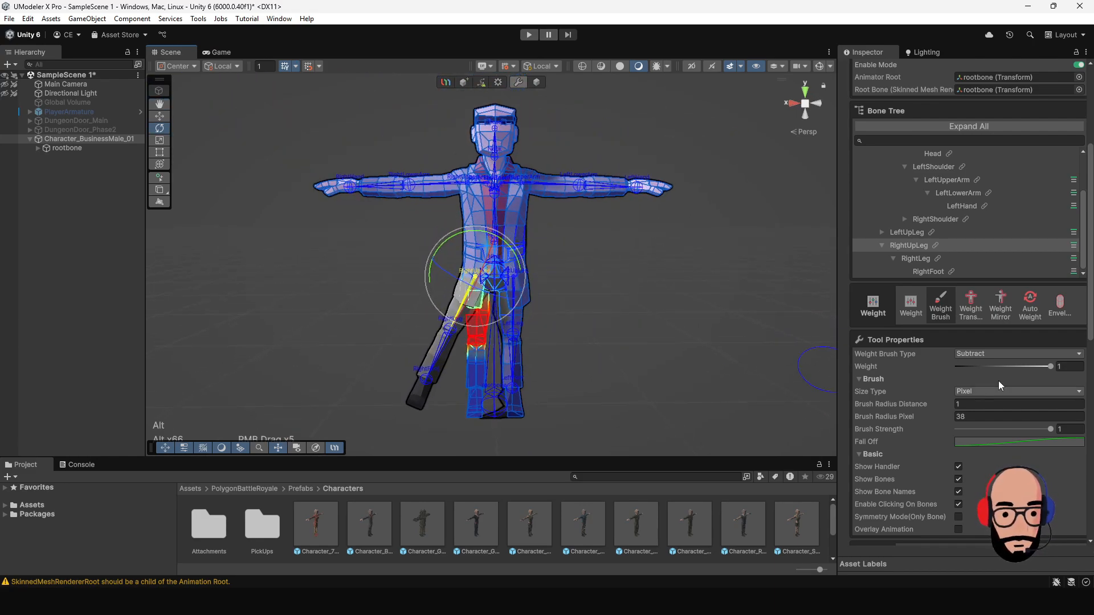
Mirror the corrected weights across the X axis with the Weight Mirror tool, leaving Flip off and Distance at 0.
{"action": "left_click", "coordinate": [1001, 305]}
{"action": "left_click_drag", "start_coordinate": [594, 257], "coordinate": [545, 238], "text": "alt"}
{"action": "right_click_drag", "start_coordinate": [544, 238], "coordinate": [527, 196], "text": "alt"}
{"action": "middle_click_drag", "start_coordinate": [560, 242], "coordinate": [567, 294], "text": "alt"}
{"action": "right_click_drag", "start_coordinate": [567, 295], "coordinate": [529, 213], "text": "alt"}
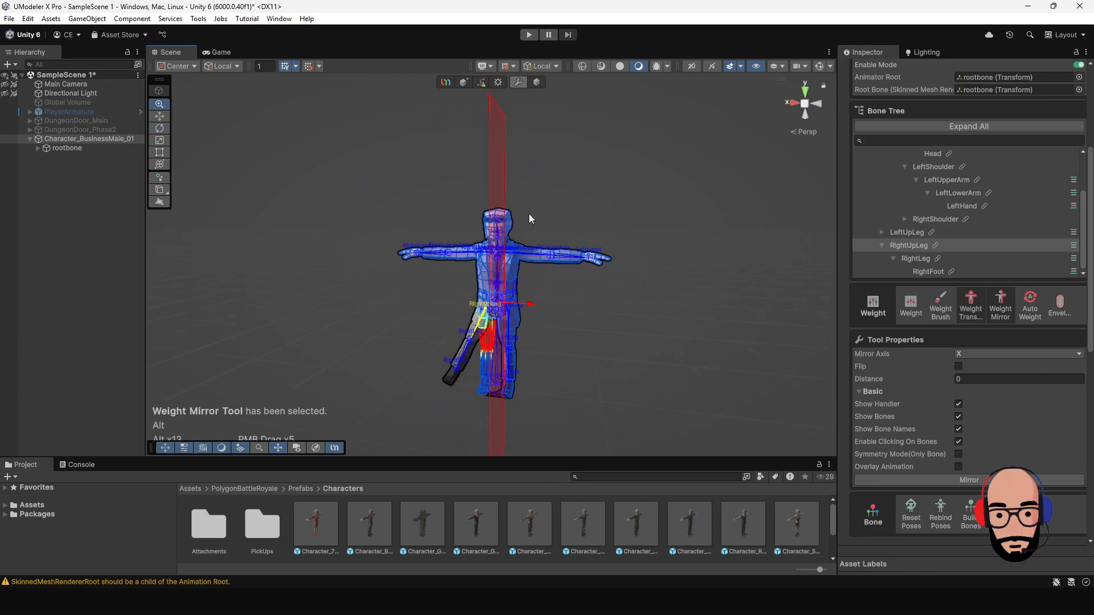
{"action": "right_click_drag", "start_coordinate": [524, 290], "coordinate": [592, 349], "text": "alt"}
{"action": "middle_click_drag", "start_coordinate": [592, 348], "coordinate": [595, 288], "text": "alt"}
{"action": "left_click_drag", "start_coordinate": [618, 322], "coordinate": [607, 341], "text": "alt"}
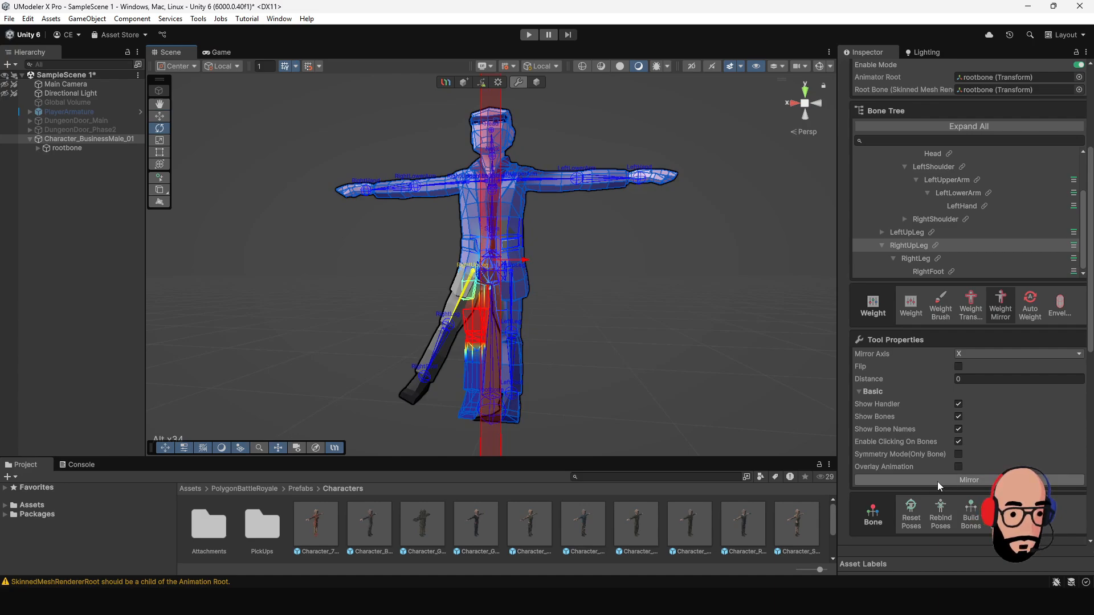
{"action": "left_click_drag", "start_coordinate": [499, 318], "coordinate": [522, 275], "text": "alt"}
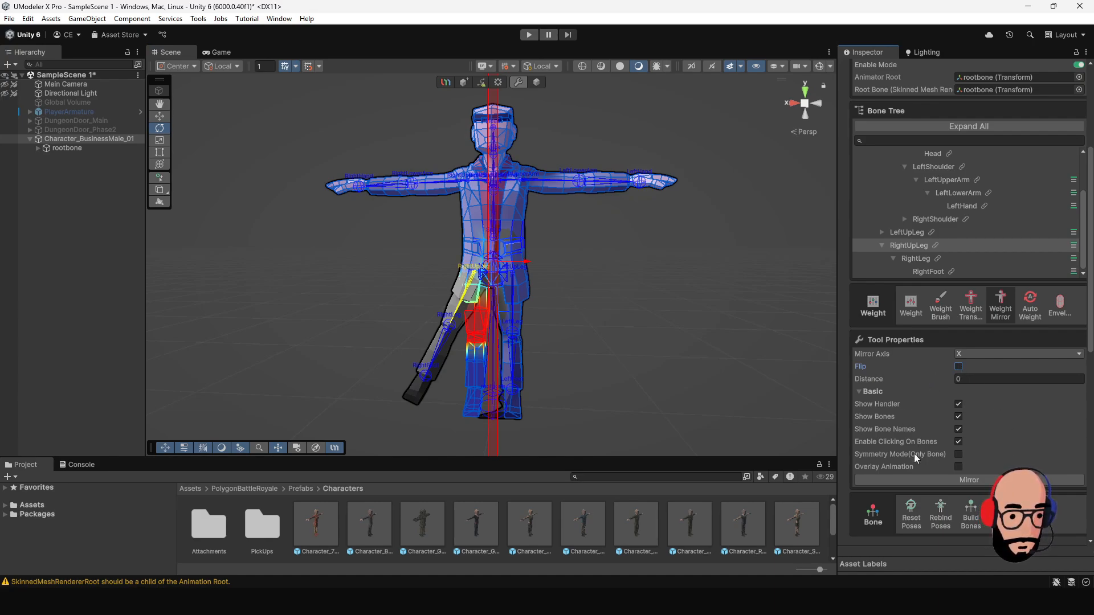
{"action": "left_click", "coordinate": [906, 481]}
Select the LeftUpLeg bone to check the weights mirrored onto the left leg.
{"action": "scroll", "coordinate": [549, 320], "scroll_direction": "up", "scroll_amount": 3}
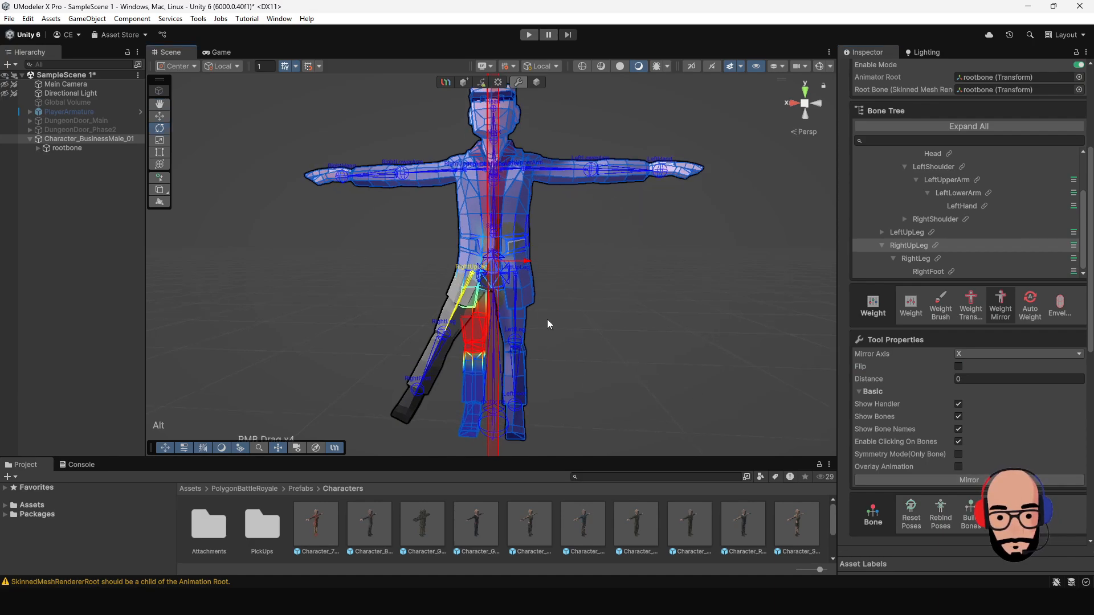
{"action": "middle_click_drag", "start_coordinate": [548, 319], "coordinate": [549, 287], "text": "alt"}
{"action": "right_click_drag", "start_coordinate": [549, 287], "coordinate": [606, 413], "text": "alt"}
{"action": "left_click_drag", "start_coordinate": [551, 318], "coordinate": [559, 315], "text": "alt"}
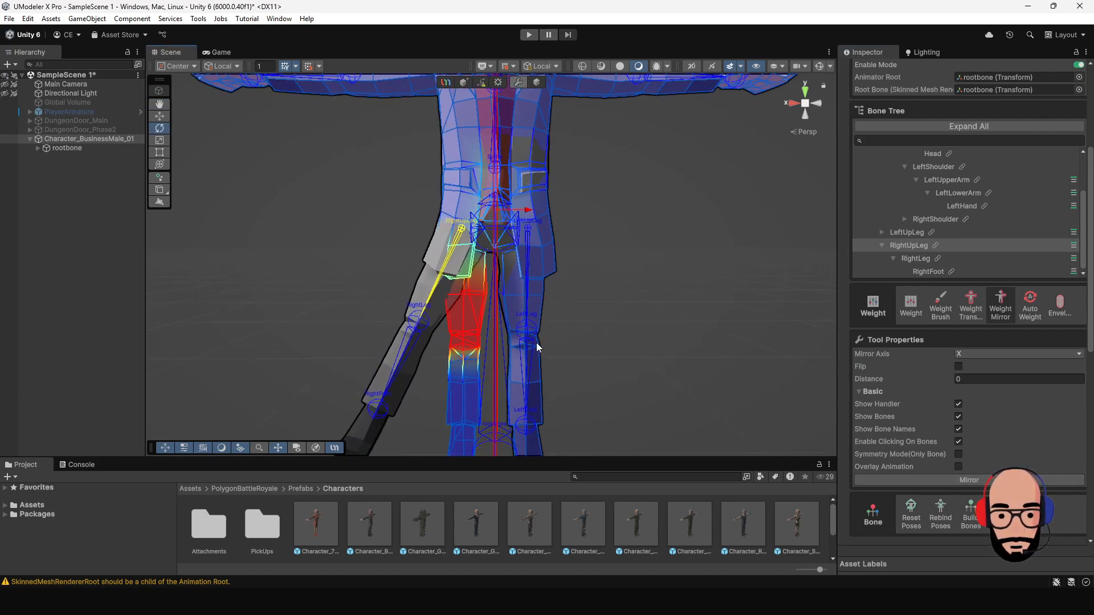
{"action": "right_click_drag", "start_coordinate": [559, 289], "coordinate": [563, 322], "text": "alt"}
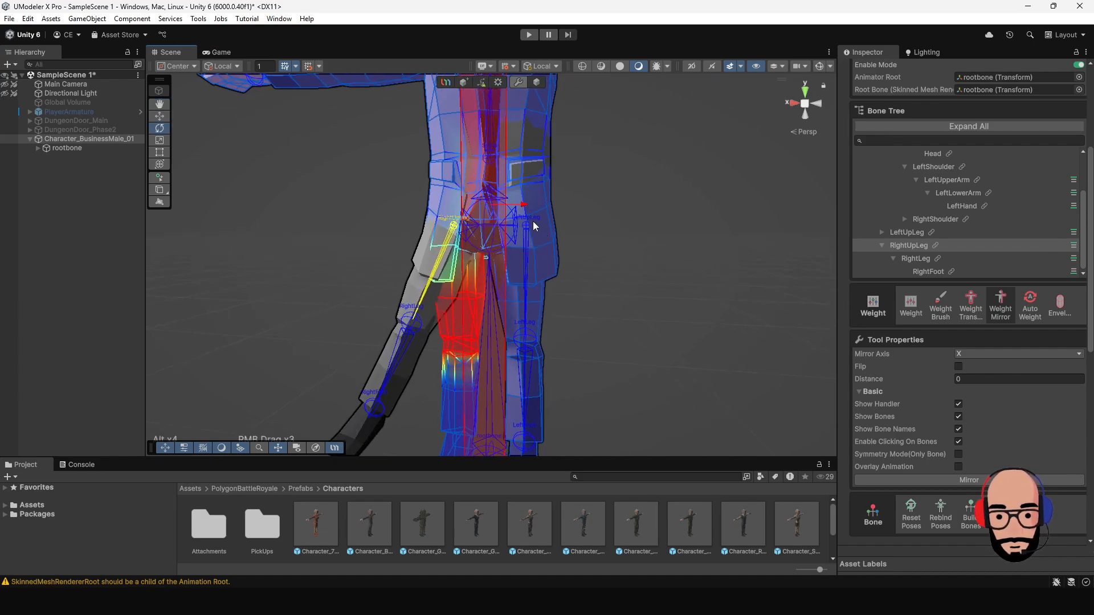
{"action": "middle_click_drag", "start_coordinate": [540, 314], "coordinate": [537, 283], "text": "alt"}
{"action": "right_click_drag", "start_coordinate": [537, 284], "coordinate": [549, 250], "text": "alt"}
{"action": "left_click", "coordinate": [523, 201], "text": "shift"}
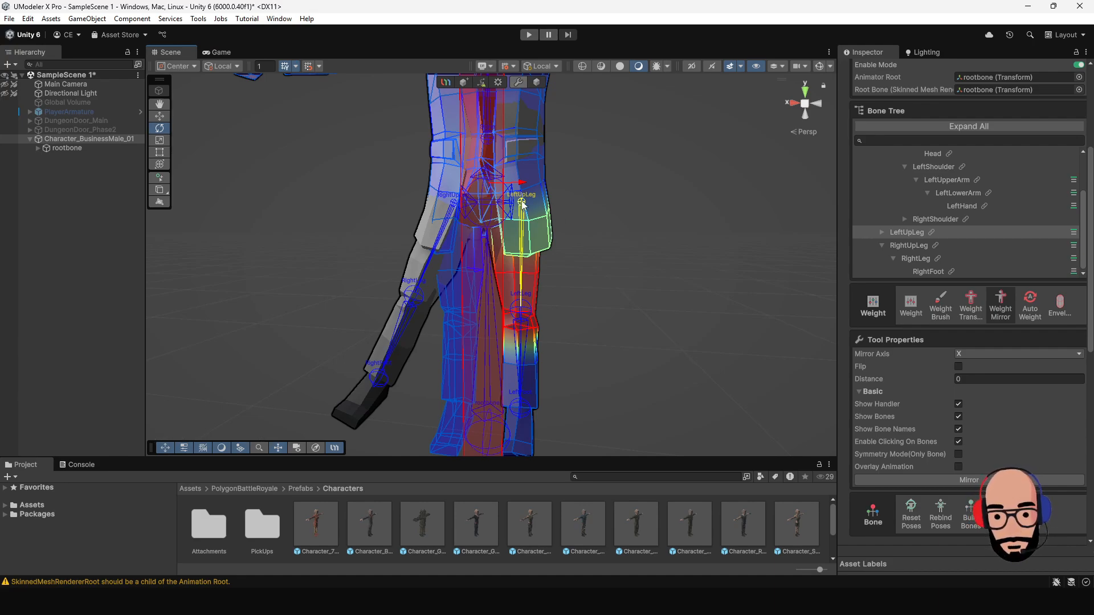
Return to the Weight Brush tool and rotate the LeftUpLeg bone outward to test the mirrored weights.
{"action": "left_click", "coordinate": [943, 305]}
{"action": "middle_click_drag", "start_coordinate": [761, 325], "coordinate": [600, 320]}
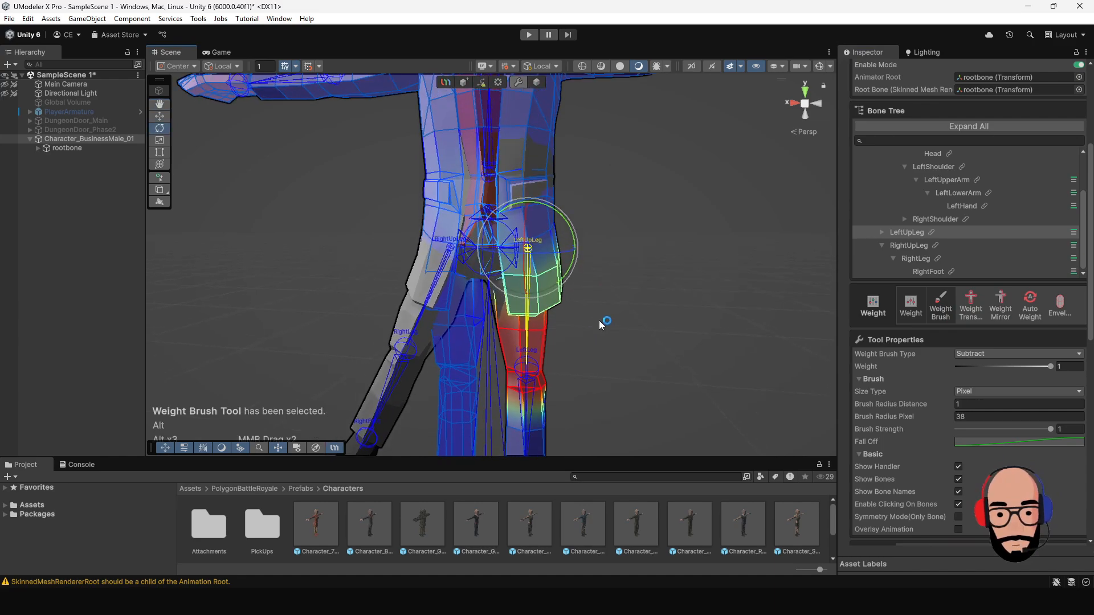
{"action": "left_click_drag", "start_coordinate": [600, 321], "coordinate": [586, 303], "text": "alt"}
{"action": "left_click_drag", "start_coordinate": [565, 253], "coordinate": [545, 224]}
{"action": "key", "text": "ctrl+z"}
{"action": "left_click_drag", "start_coordinate": [615, 323], "coordinate": [580, 269], "text": "alt"}
{"action": "right_click_drag", "start_coordinate": [580, 268], "coordinate": [578, 333], "text": "alt"}
{"action": "middle_click_drag", "start_coordinate": [521, 285], "coordinate": [518, 310], "text": "alt"}
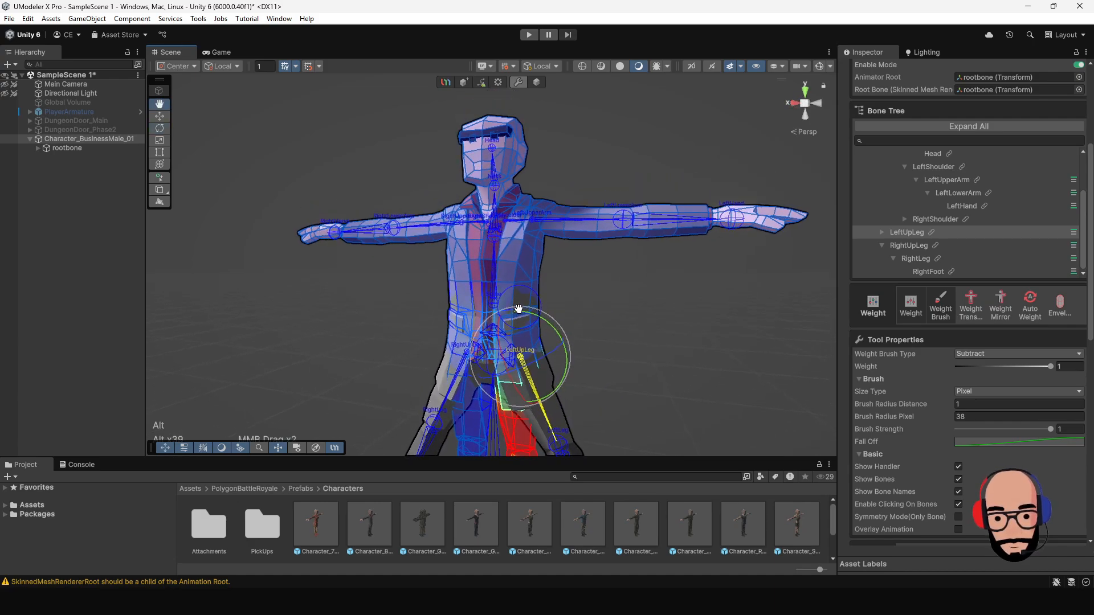
Select the RightLowerArm bone, rotate it to test the elbow, and undo the rotation.
{"action": "left_click_drag", "start_coordinate": [518, 310], "coordinate": [325, 288], "text": "alt"}
{"action": "left_click_drag", "start_coordinate": [483, 339], "coordinate": [526, 326], "text": "alt"}
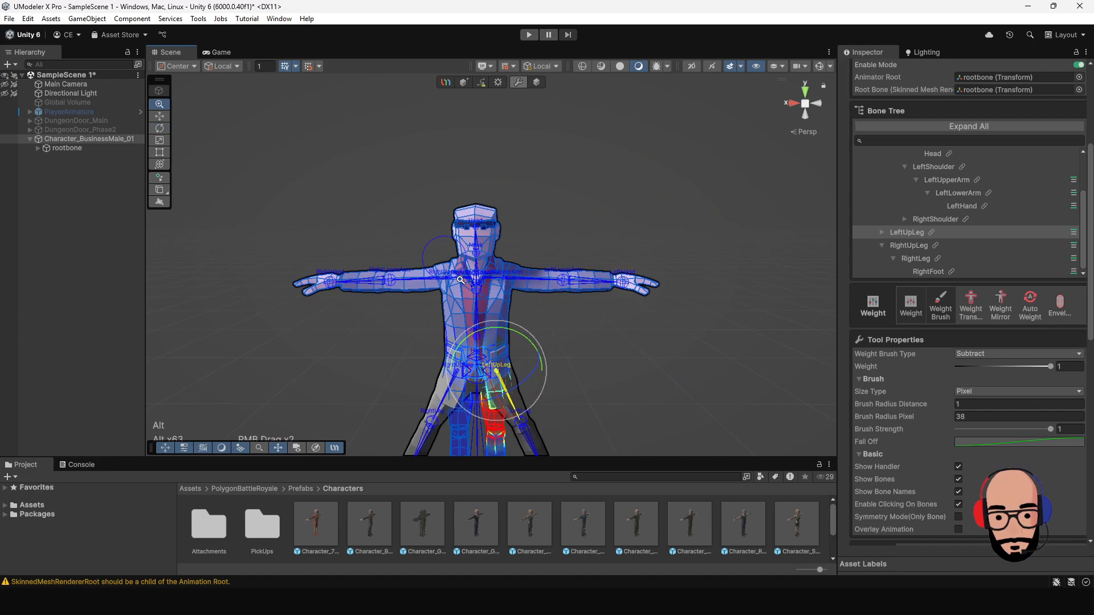
{"action": "right_click_drag", "start_coordinate": [525, 326], "coordinate": [530, 368], "text": "alt"}
{"action": "left_click_drag", "start_coordinate": [528, 330], "coordinate": [450, 304], "text": "alt"}
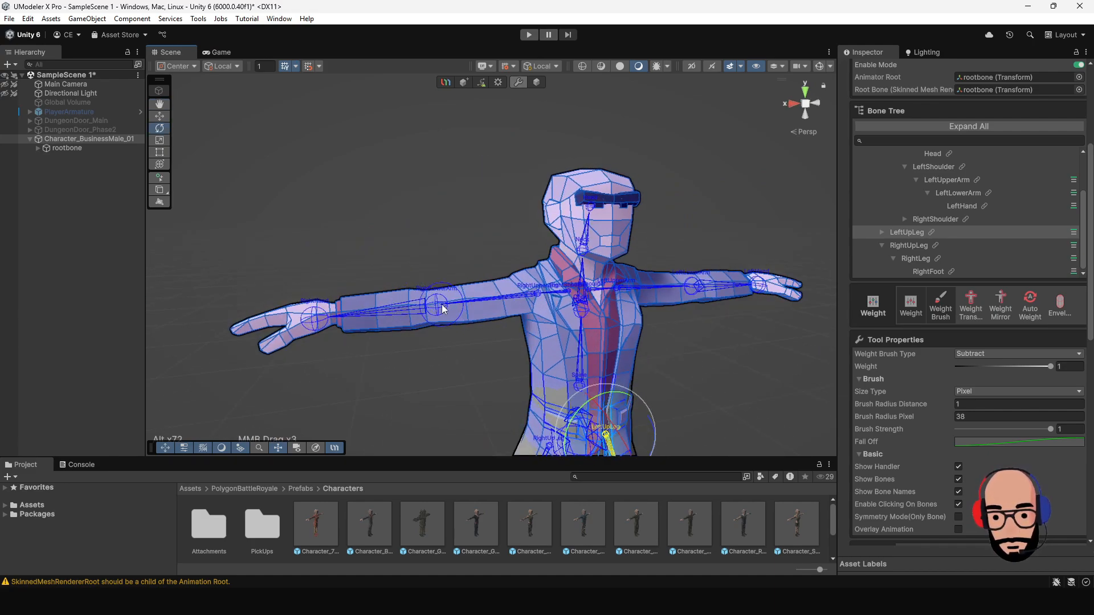
{"action": "left_click", "coordinate": [442, 304]}
{"action": "left_click_drag", "start_coordinate": [409, 268], "coordinate": [413, 298]}
{"action": "key", "text": "ctrl+z"}
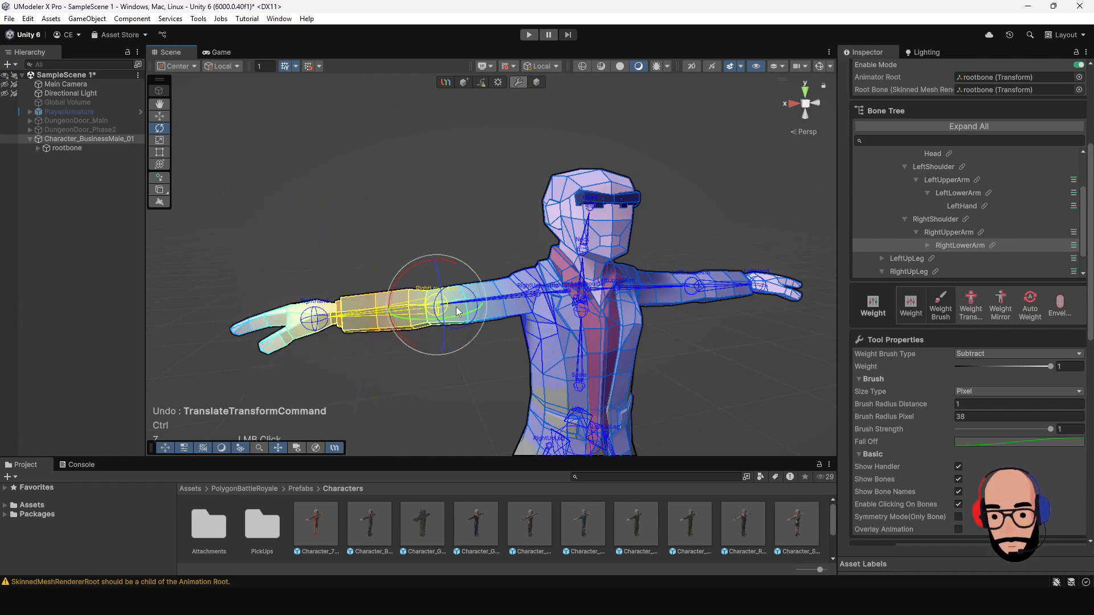
{"action": "right_click_drag", "start_coordinate": [516, 295], "coordinate": [478, 279], "text": "alt"}
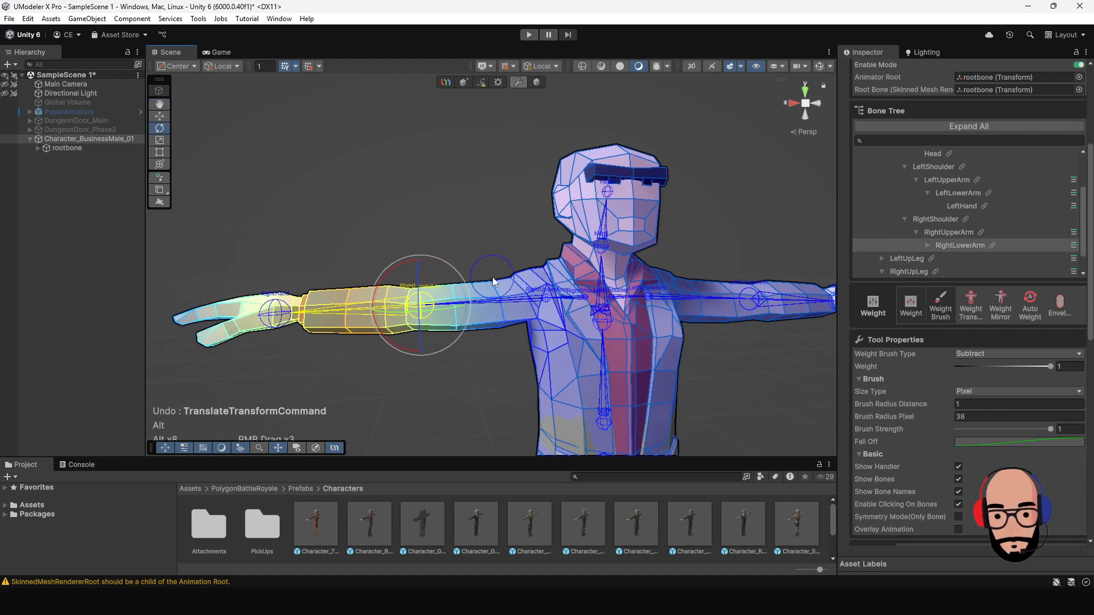
{"action": "left_click_drag", "start_coordinate": [519, 286], "coordinate": [536, 296], "text": "alt"}
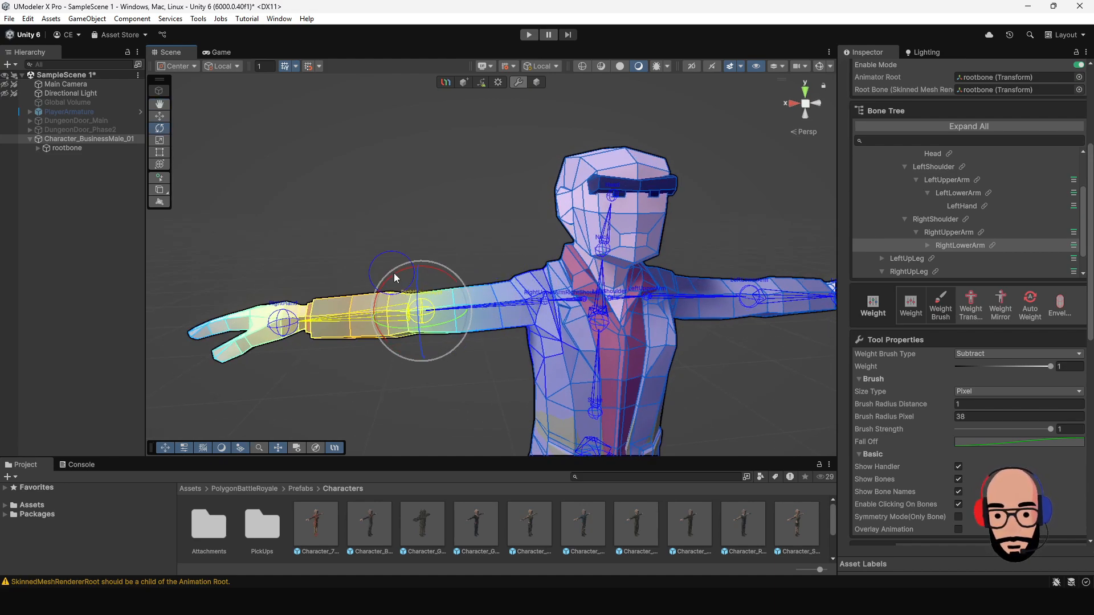
Test-bend the RightLowerArm bone and subtract its weights from the upper arm beside the elbow with the Weight Brush.
{"action": "left_click_drag", "start_coordinate": [399, 274], "coordinate": [473, 315]}
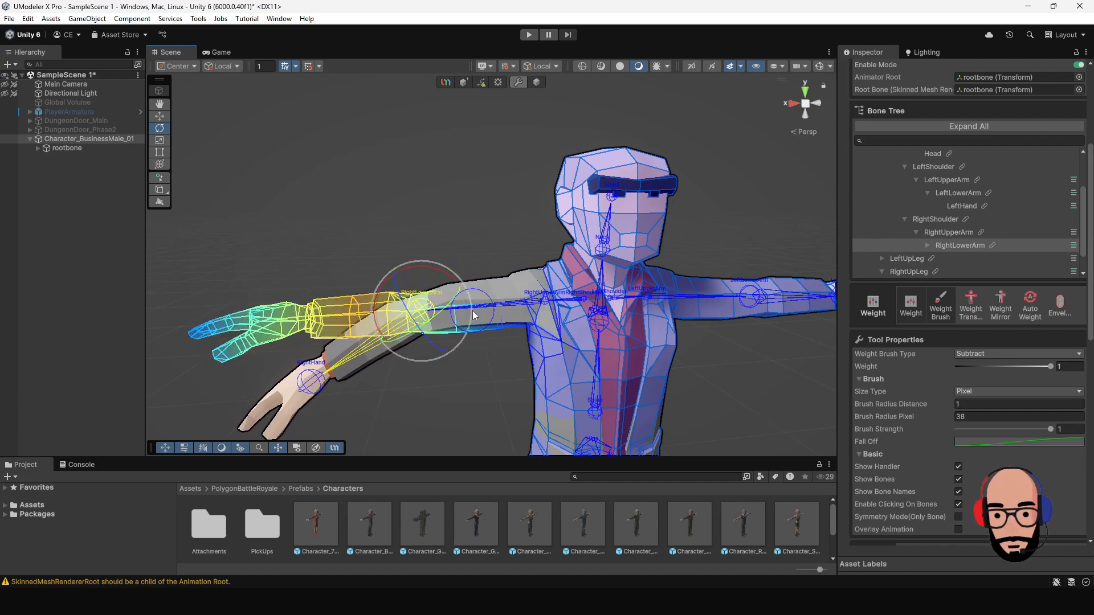
{"action": "key", "text": "ctrl+z"}
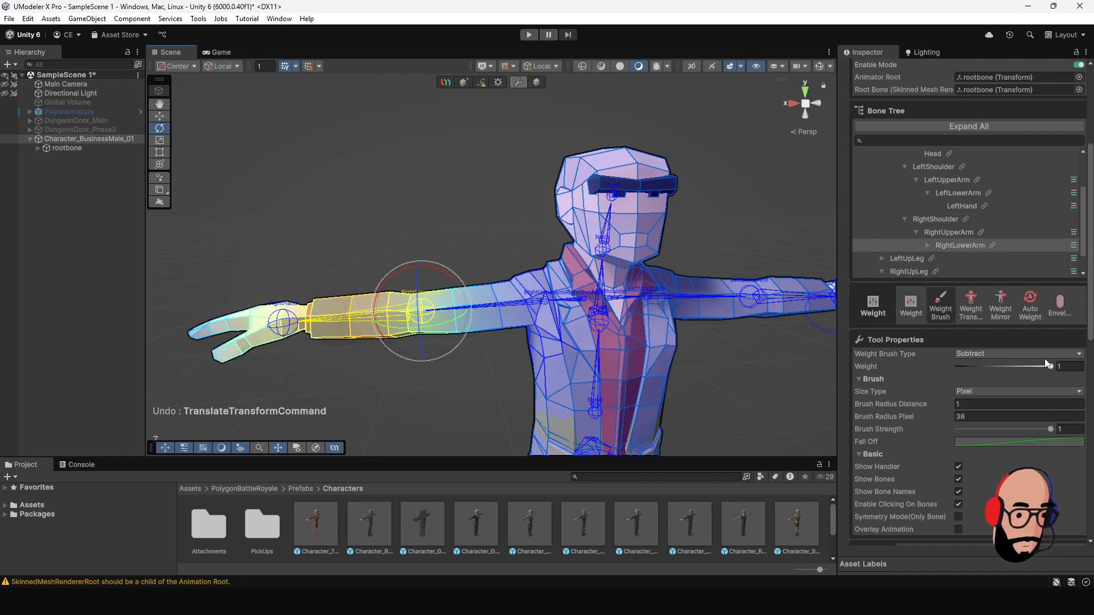
{"action": "right_click_drag", "start_coordinate": [438, 247], "coordinate": [546, 332], "text": "alt"}
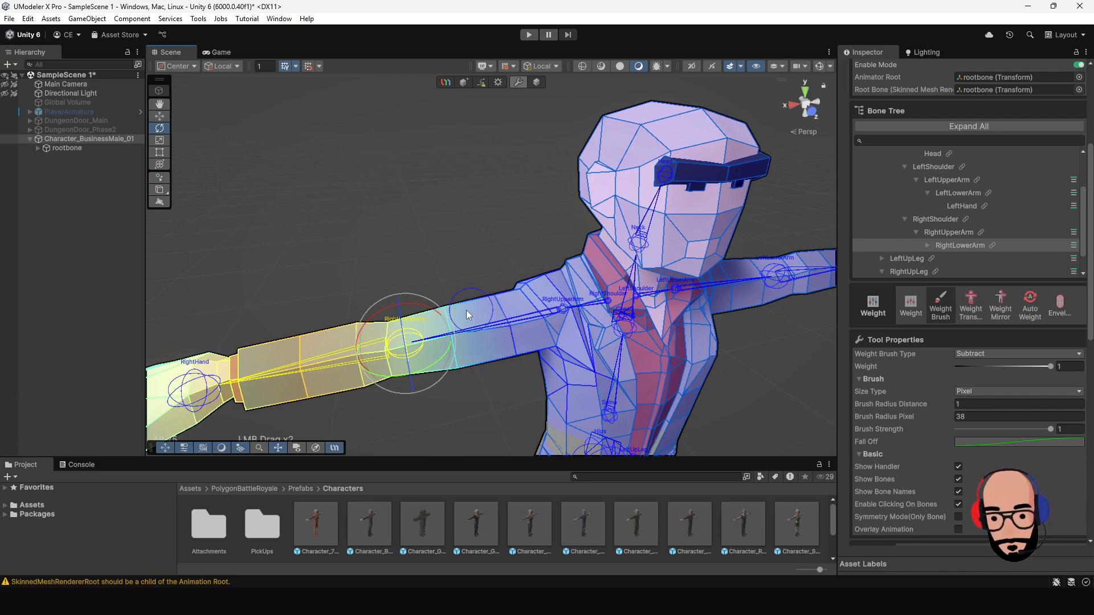
{"action": "mouse_move", "coordinate": [466, 310]}
{"action": "left_mouse_down"}
{"action": "mouse_move", "coordinate": [465, 360]}
{"action": "mouse_move", "coordinate": [412, 327]}
{"action": "mouse_move", "coordinate": [523, 292]}
{"action": "mouse_move", "coordinate": [476, 301]}
{"action": "left_mouse_up"}
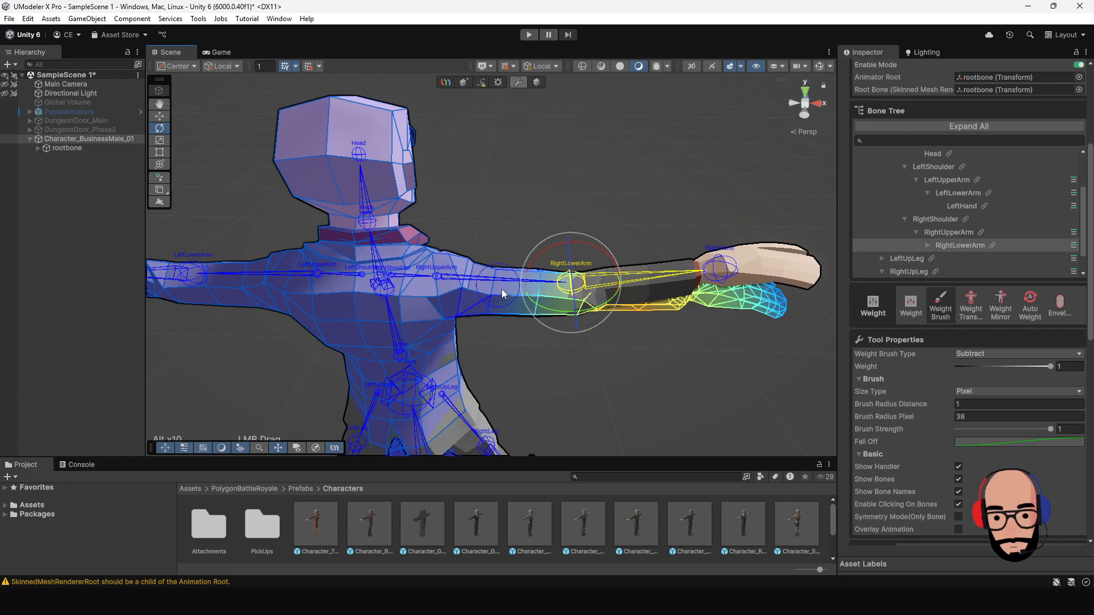
{"action": "left_click_drag", "start_coordinate": [501, 289], "coordinate": [436, 322], "text": "alt"}
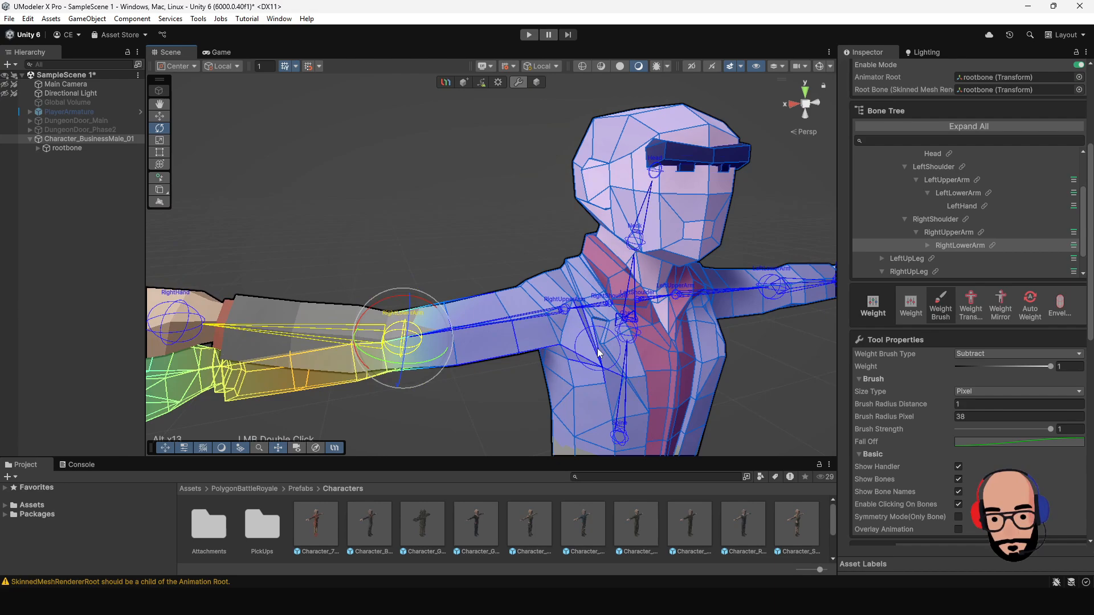
Bend the RightLowerArm bone downward and subtract its remaining weights from the back and underside of the upper arm.
{"action": "left_click_drag", "start_coordinate": [374, 301], "coordinate": [338, 353]}
{"action": "left_click_drag", "start_coordinate": [599, 365], "coordinate": [557, 344], "text": "alt"}
{"action": "left_click_drag", "start_coordinate": [432, 302], "coordinate": [520, 281], "text": "alt"}
{"action": "right_click_drag", "start_coordinate": [520, 281], "coordinate": [592, 389], "text": "alt"}
{"action": "key", "text": "w"}
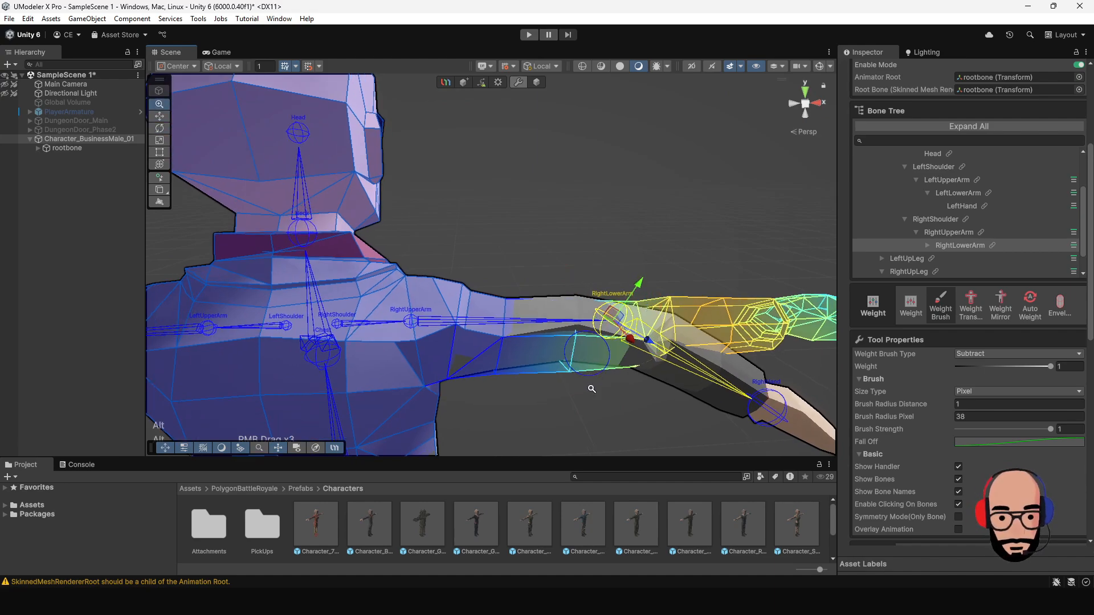
{"action": "double_click", "coordinate": [581, 368]}
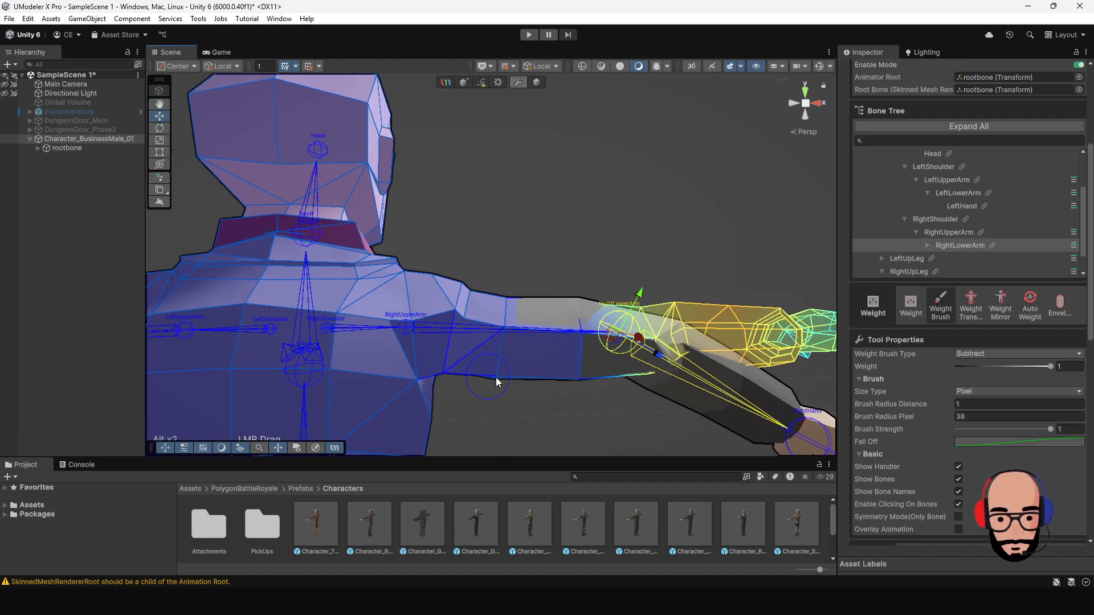
{"action": "left_click_drag", "start_coordinate": [579, 371], "coordinate": [396, 360], "text": "alt"}
{"action": "mouse_move", "coordinate": [476, 379]}
{"action": "left_mouse_down", "text": "alt"}
{"action": "mouse_move", "coordinate": [405, 321]}
{"action": "mouse_move", "coordinate": [431, 342]}
{"action": "mouse_move", "coordinate": [369, 307]}
{"action": "mouse_move", "coordinate": [456, 343]}
{"action": "mouse_move", "coordinate": [364, 302]}
{"action": "mouse_move", "coordinate": [446, 326]}
{"action": "mouse_move", "coordinate": [370, 307]}
{"action": "left_mouse_up", "text": "alt"}
Undo the last RightLowerArm rotation and restore the whole skeleton with the Reset Poses tool.
{"action": "scroll", "coordinate": [502, 320], "scroll_direction": "down", "scroll_amount": 5}
{"action": "middle_click_drag", "start_coordinate": [429, 259], "coordinate": [476, 278], "text": "alt"}
{"action": "key", "text": "ctrl+z"}
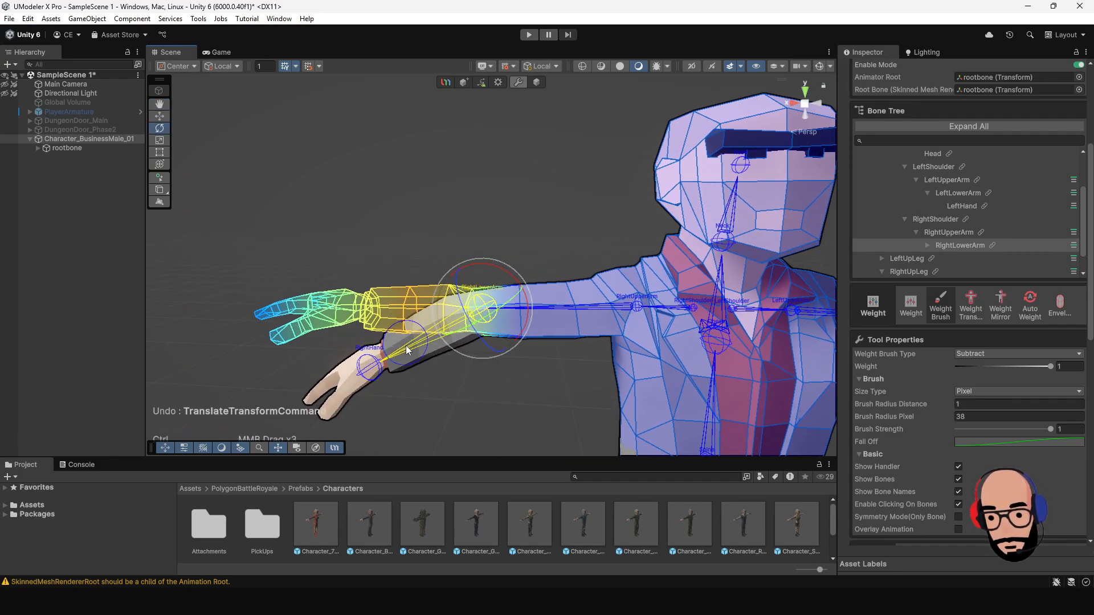
{"action": "right_click_drag", "start_coordinate": [634, 355], "coordinate": [538, 227], "text": "alt"}
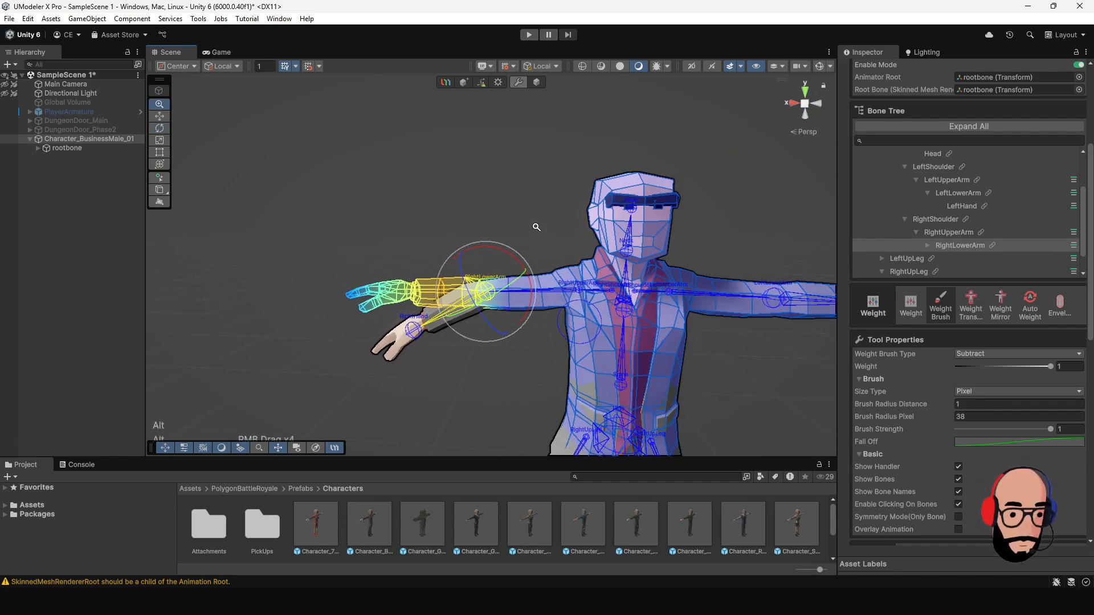
{"action": "left_click_drag", "start_coordinate": [537, 227], "coordinate": [496, 245], "text": "alt"}
{"action": "middle_click_drag", "start_coordinate": [629, 365], "coordinate": [558, 288], "text": "alt"}
{"action": "right_click_drag", "start_coordinate": [557, 288], "coordinate": [461, 201], "text": "alt"}
{"action": "left_click_drag", "start_coordinate": [461, 200], "coordinate": [570, 214], "text": "alt"}
{"action": "left_click_drag", "start_coordinate": [454, 269], "coordinate": [531, 306], "text": "alt"}
{"action": "scroll", "coordinate": [925, 358], "scroll_direction": "up", "scroll_amount": 2}
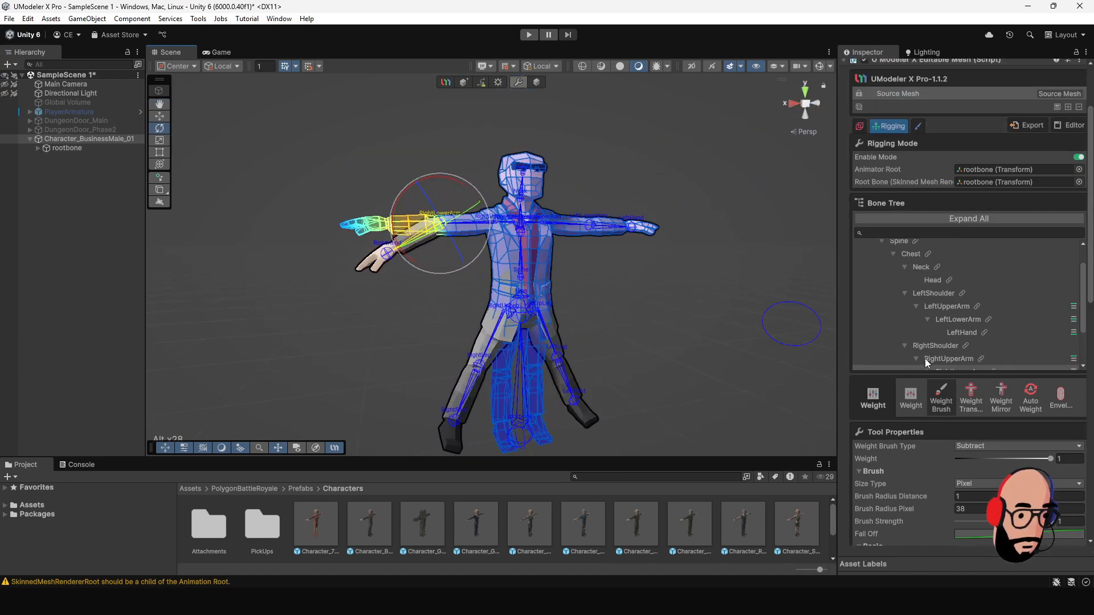
{"action": "scroll", "coordinate": [918, 368], "scroll_direction": "down", "scroll_amount": 6}
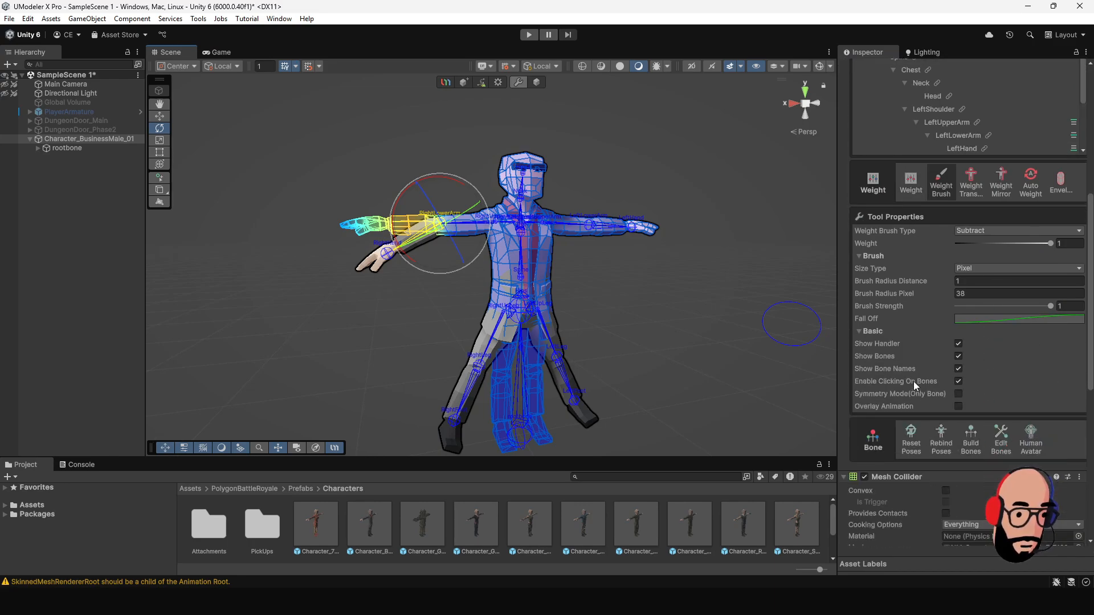
{"action": "left_click", "coordinate": [911, 437]}
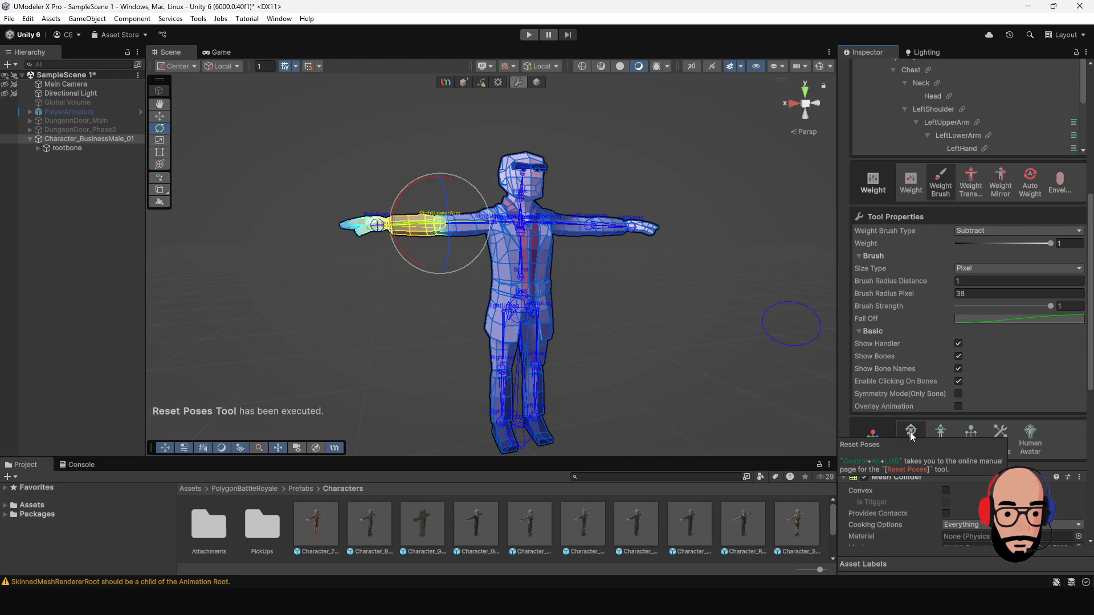
Select the RightHand bone, rotate it to test the wrist, and undo the rotation.
{"action": "left_click_drag", "start_coordinate": [371, 307], "coordinate": [421, 305], "text": "alt"}
{"action": "right_click_drag", "start_coordinate": [440, 307], "coordinate": [593, 339], "text": "alt"}
{"action": "left_click_drag", "start_coordinate": [594, 339], "coordinate": [471, 299], "text": "alt"}
{"action": "middle_click_drag", "start_coordinate": [344, 278], "coordinate": [405, 302], "text": "alt"}
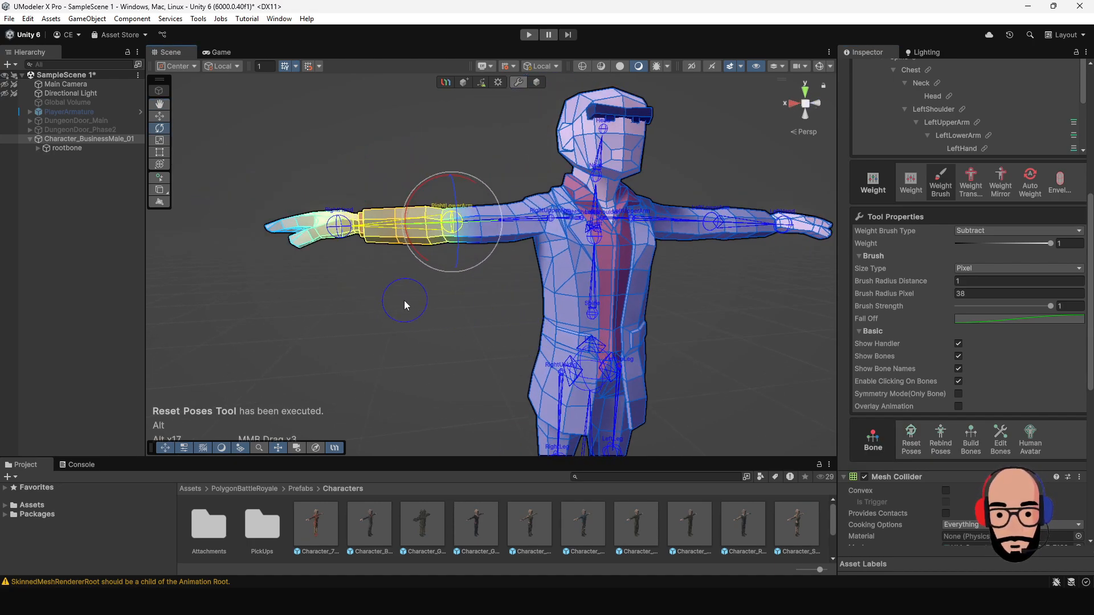
{"action": "right_click_drag", "start_coordinate": [405, 302], "coordinate": [451, 311], "text": "alt"}
{"action": "middle_click_drag", "start_coordinate": [339, 298], "coordinate": [402, 324], "text": "alt"}
{"action": "left_click", "coordinate": [419, 293], "text": "shift"}
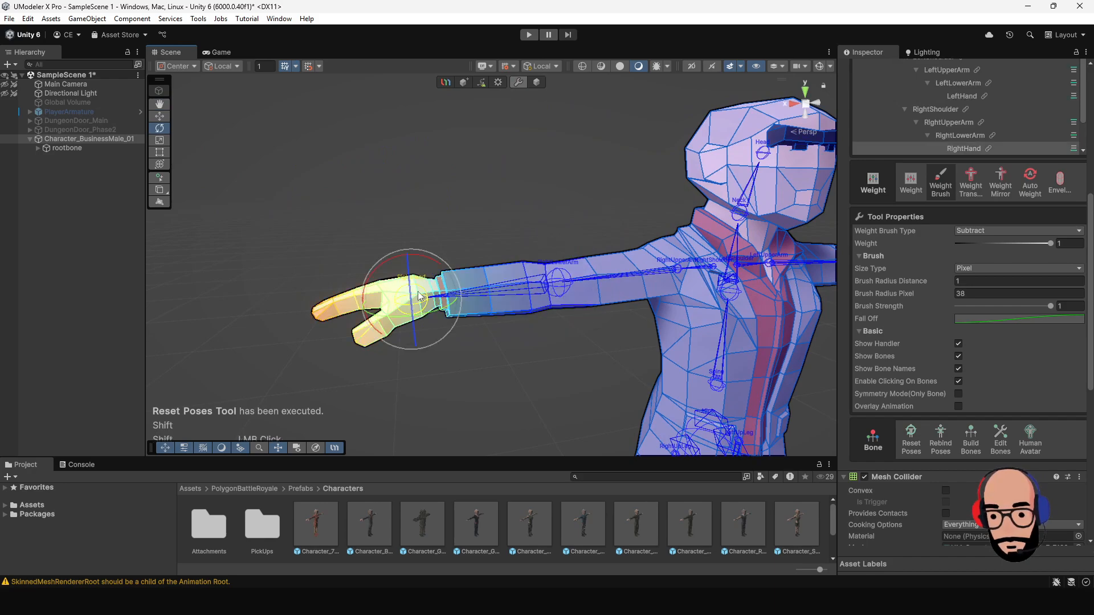
{"action": "mouse_move", "coordinate": [424, 258]}
{"action": "left_mouse_down"}
{"action": "mouse_move", "coordinate": [478, 281]}
{"action": "mouse_move", "coordinate": [414, 262]}
{"action": "mouse_move", "coordinate": [424, 277]}
{"action": "mouse_move", "coordinate": [495, 298]}
{"action": "mouse_move", "coordinate": [422, 275]}
{"action": "left_mouse_up"}
{"action": "key", "text": "ctrl+z"}
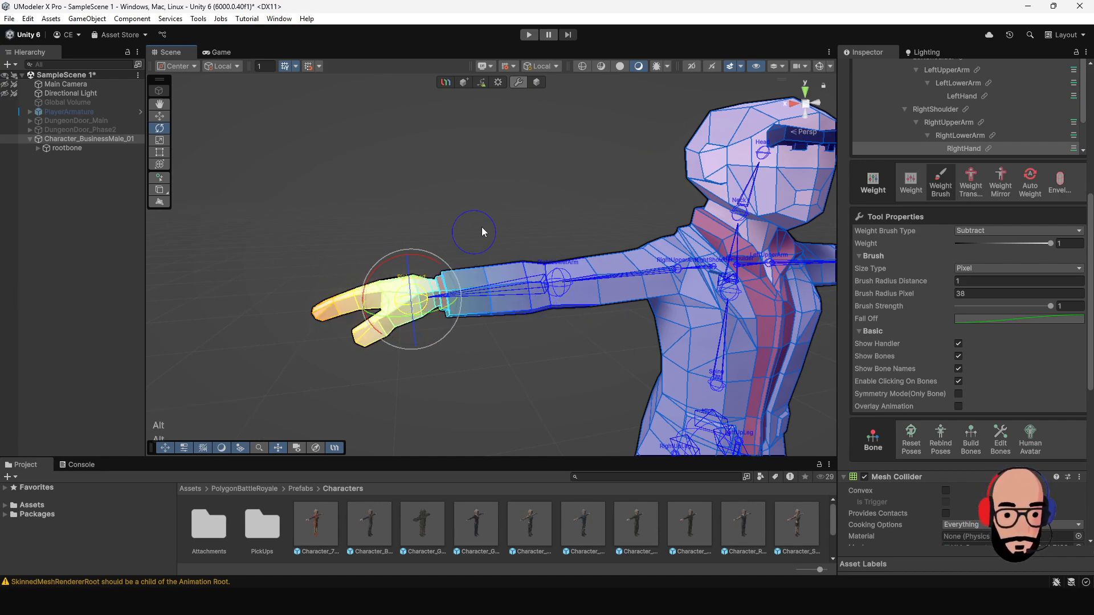
Subtract the RightHand bone's weights from the front and back of the forearm around the sleeve cuff.
{"action": "right_click_drag", "start_coordinate": [481, 227], "coordinate": [641, 286], "text": "alt"}
{"action": "double_click", "coordinate": [490, 271]}
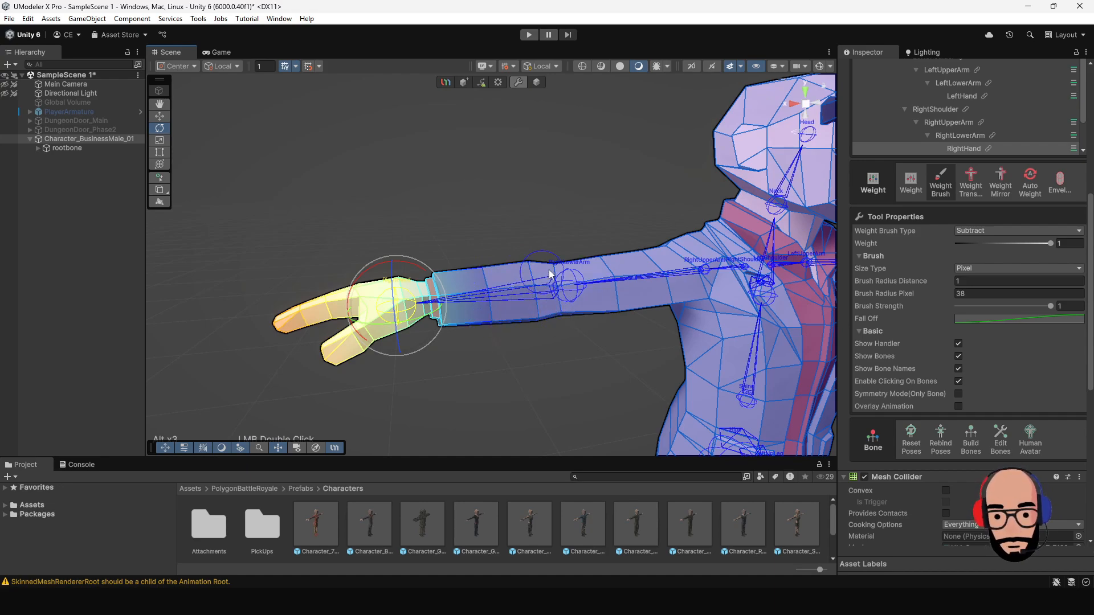
{"action": "middle_click_drag", "start_coordinate": [463, 307], "coordinate": [561, 343], "text": "alt"}
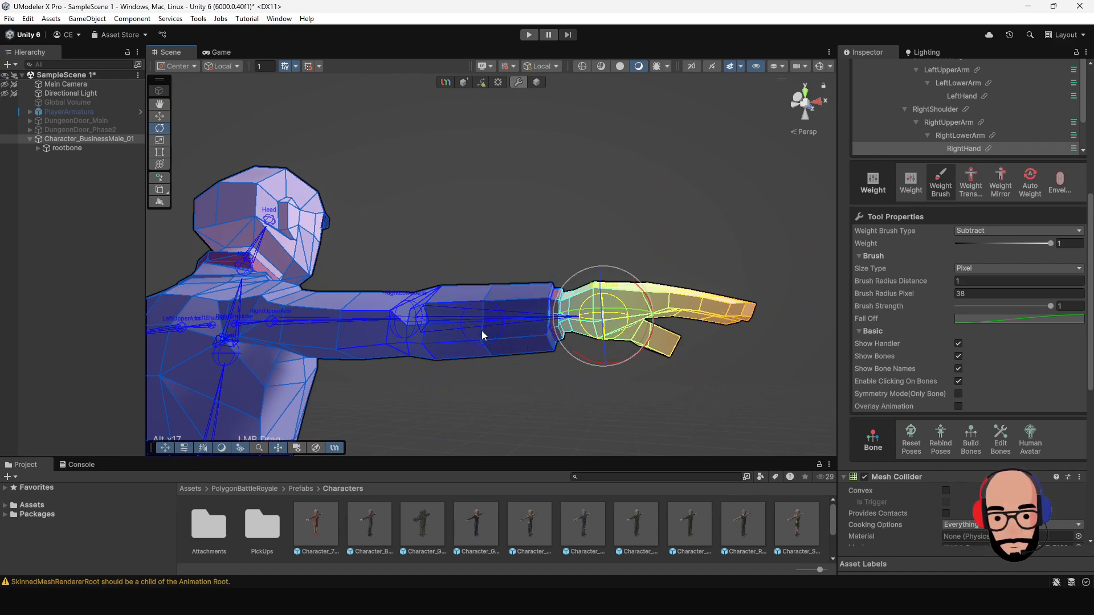
{"action": "mouse_move", "coordinate": [473, 326]}
{"action": "left_mouse_down", "text": "alt"}
{"action": "mouse_move", "coordinate": [186, 264]}
{"action": "mouse_move", "coordinate": [116, 305]}
{"action": "left_mouse_up", "text": "alt"}
{"action": "right_click_drag", "start_coordinate": [437, 288], "coordinate": [525, 432], "text": "alt"}
{"action": "right_click_drag", "start_coordinate": [464, 327], "coordinate": [533, 367], "text": "alt"}
{"action": "left_click_drag", "start_coordinate": [467, 374], "coordinate": [454, 353], "text": "alt"}
{"action": "middle_click_drag", "start_coordinate": [454, 353], "coordinate": [461, 344], "text": "alt"}
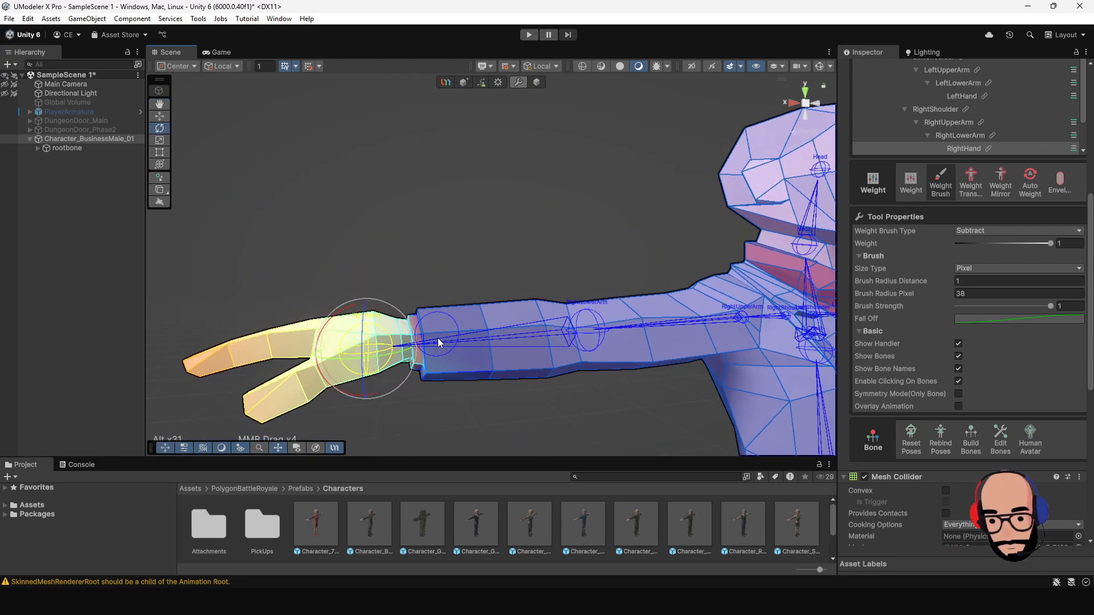
{"action": "left_click_drag", "start_coordinate": [432, 323], "coordinate": [499, 306], "text": "alt"}
{"action": "left_click_drag", "start_coordinate": [537, 396], "coordinate": [541, 371], "text": "alt"}
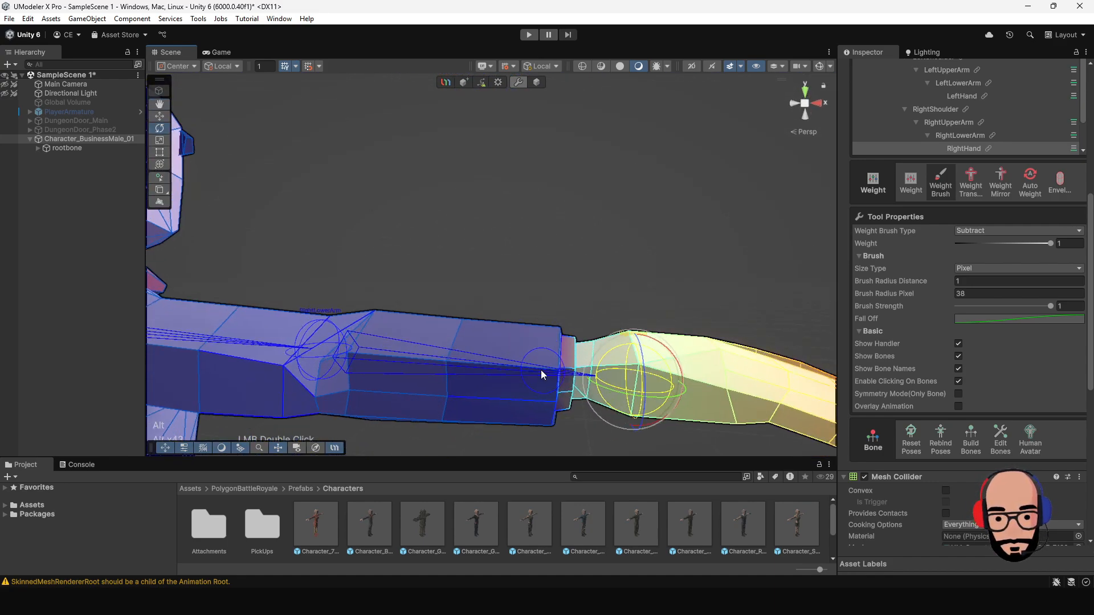
Rotate the RightHand bone again to check the corrected wrist weights, and undo the rotation.
{"action": "middle_click_drag", "start_coordinate": [542, 371], "coordinate": [492, 310]}
{"action": "left_click_drag", "start_coordinate": [497, 336], "coordinate": [321, 278], "text": "alt"}
{"action": "key", "text": "ctrl+z"}
{"action": "left_click_drag", "start_coordinate": [468, 300], "coordinate": [431, 308], "text": "alt"}
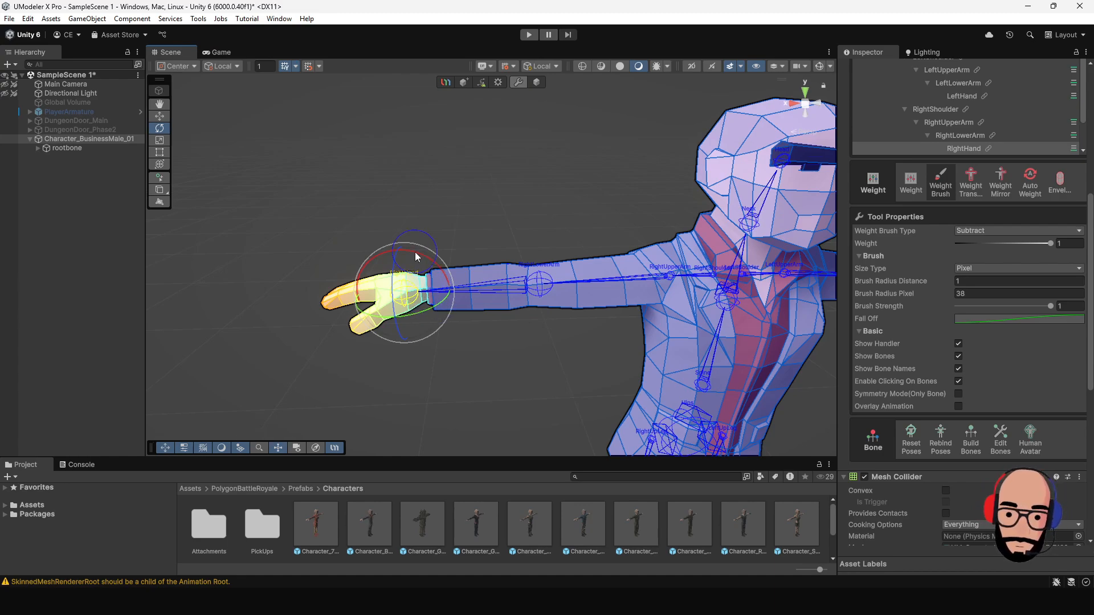
{"action": "left_click_drag", "start_coordinate": [416, 257], "coordinate": [645, 285]}
{"action": "key", "text": "ctrl+z"}
Select the LeftLowerArm bone, rotate it downward to test the unmirrored elbow, and undo the rotation.
{"action": "mouse_move", "coordinate": [641, 324]}
{"action": "left_mouse_down", "text": "alt"}
{"action": "mouse_move", "coordinate": [315, 242]}
{"action": "mouse_move", "coordinate": [228, 234]}
{"action": "left_mouse_up", "text": "alt"}
{"action": "middle_click_drag", "start_coordinate": [467, 256], "coordinate": [273, 177], "text": "alt"}
{"action": "mouse_move", "coordinate": [572, 303]}
{"action": "right_mouse_down", "text": "alt"}
{"action": "mouse_move", "coordinate": [532, 253]}
{"action": "mouse_move", "coordinate": [520, 268]}
{"action": "mouse_move", "coordinate": [501, 248]}
{"action": "right_mouse_up", "text": "alt"}
{"action": "middle_click_drag", "start_coordinate": [531, 276], "coordinate": [548, 258], "text": "alt"}
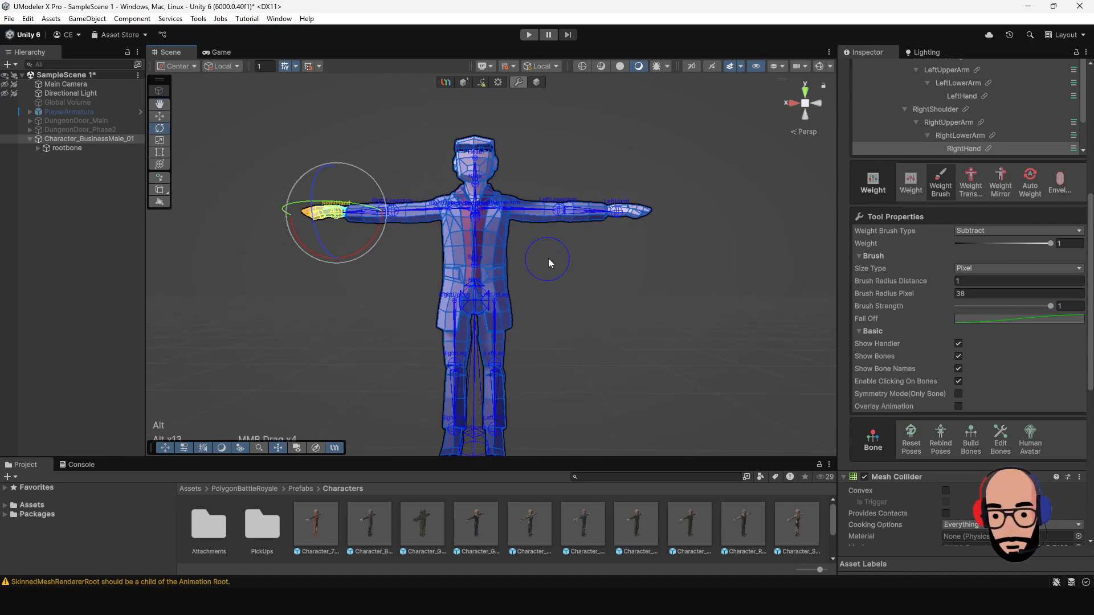
{"action": "mouse_move", "coordinate": [548, 258]}
{"action": "left_mouse_down", "text": "alt"}
{"action": "mouse_move", "coordinate": [542, 283]}
{"action": "mouse_move", "coordinate": [572, 261]}
{"action": "mouse_move", "coordinate": [558, 239]}
{"action": "left_mouse_up", "text": "alt"}
{"action": "left_click", "coordinate": [558, 237], "text": "shift"}
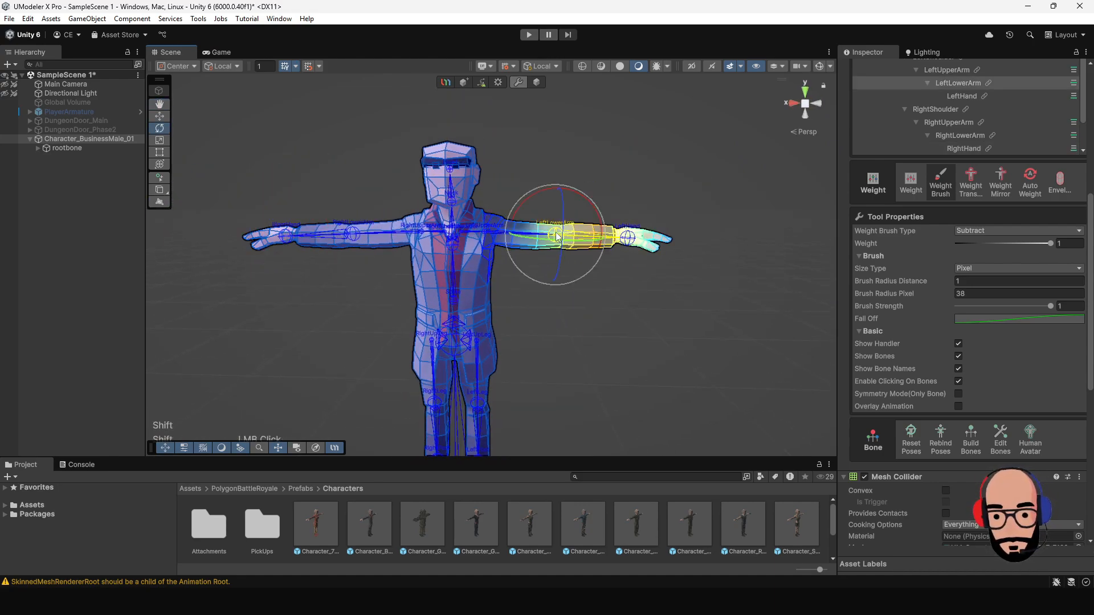
{"action": "left_click_drag", "start_coordinate": [591, 198], "coordinate": [625, 276]}
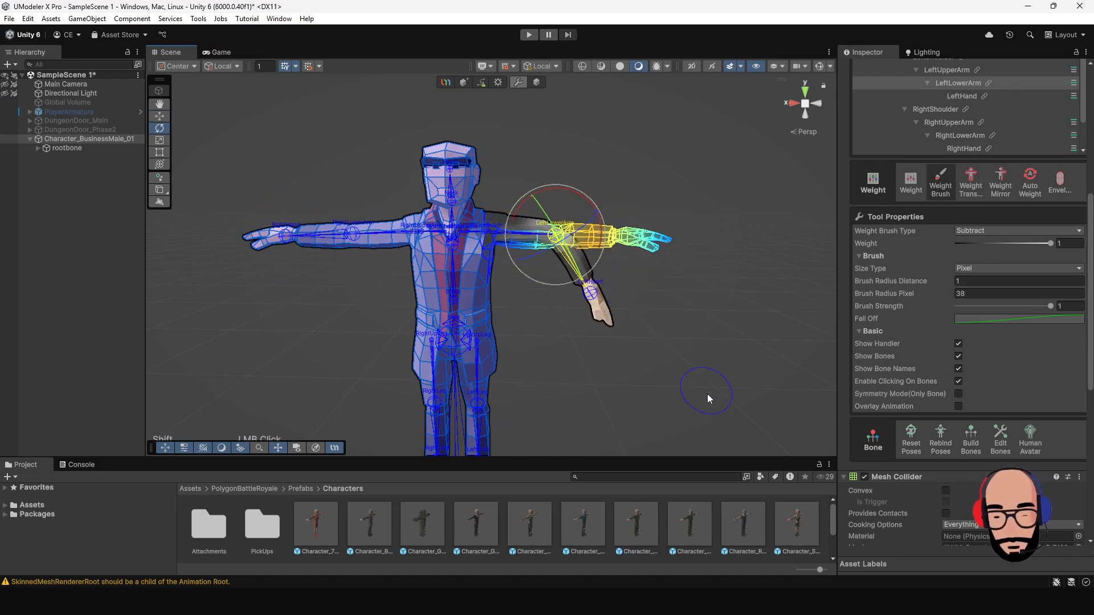
{"action": "key", "text": "ctrl+z"}
Mirror the corrected right arm weights to the left arm across the X axis with the Weight Mirror tool.
{"action": "right_click_drag", "start_coordinate": [552, 320], "coordinate": [639, 408], "text": "alt"}
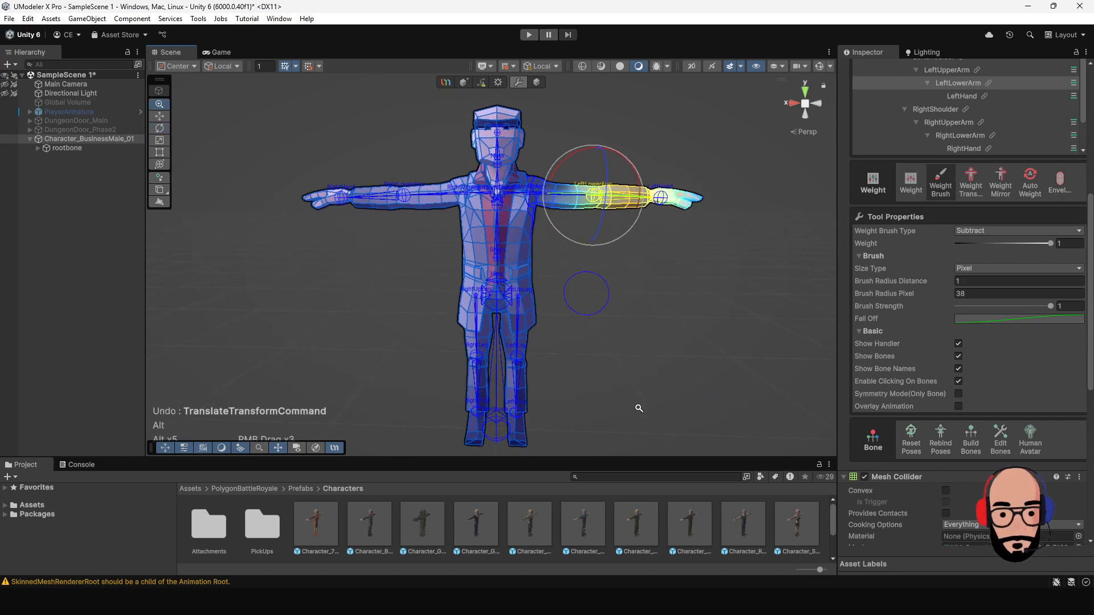
{"action": "scroll", "coordinate": [993, 308], "scroll_direction": "up", "scroll_amount": 3}
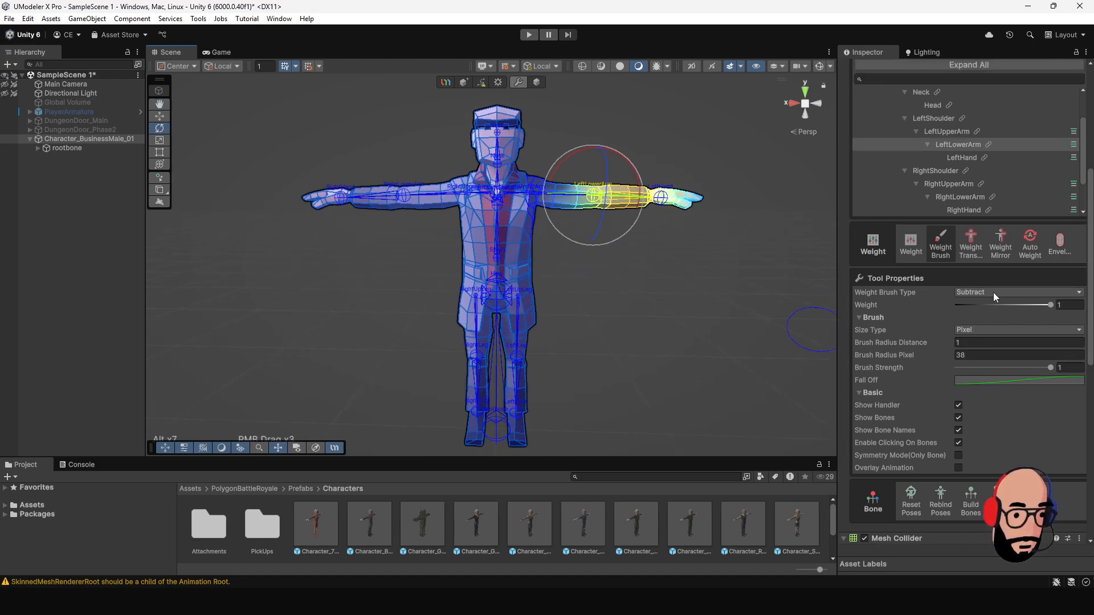
{"action": "left_click", "coordinate": [1001, 242]}
{"action": "right_click_drag", "start_coordinate": [592, 322], "coordinate": [416, 183], "text": "alt"}
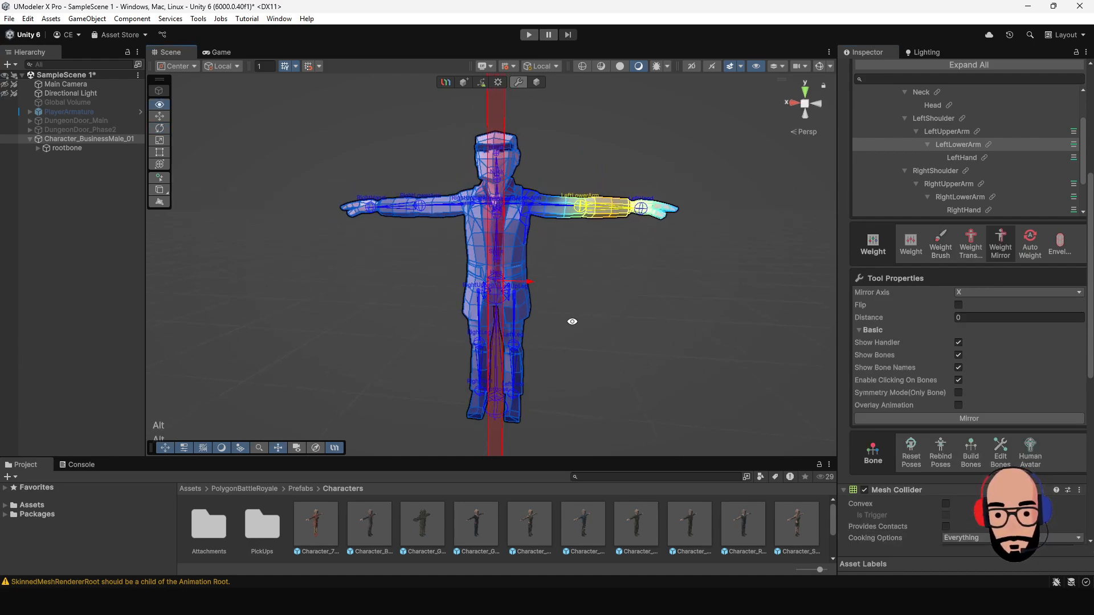
{"action": "left_click", "coordinate": [931, 419]}
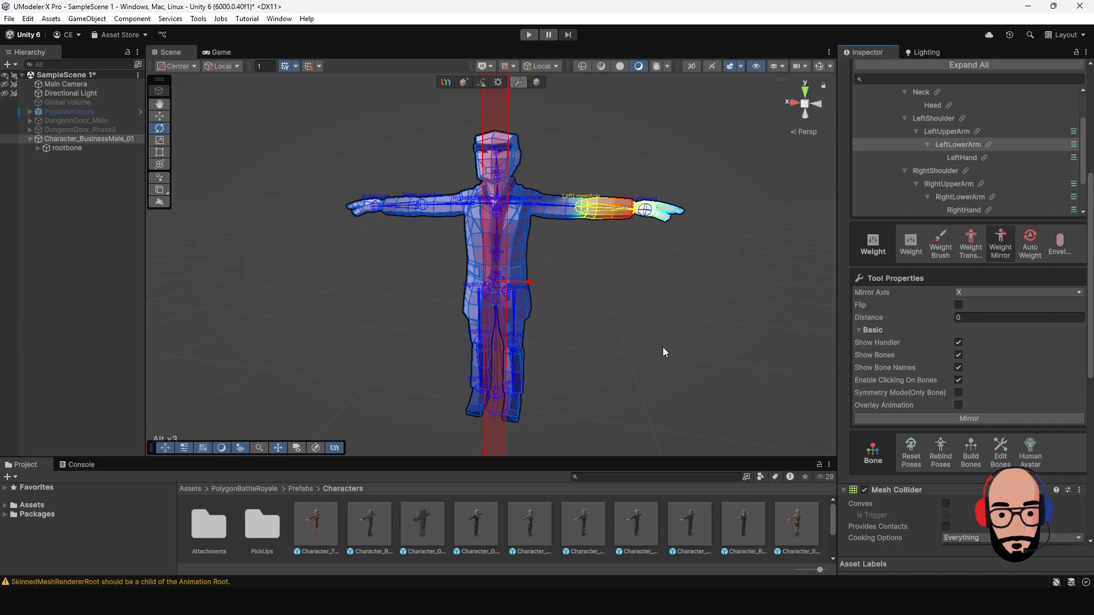
Return to the Weight Brush tool, rotate the LeftLowerArm bone downward to test the mirrored weights, and undo the rotation.
{"action": "left_click_drag", "start_coordinate": [663, 347], "coordinate": [598, 317], "text": "alt"}
{"action": "right_click_drag", "start_coordinate": [598, 318], "coordinate": [642, 440], "text": "alt"}
{"action": "middle_click_drag", "start_coordinate": [587, 291], "coordinate": [555, 347], "text": "alt"}
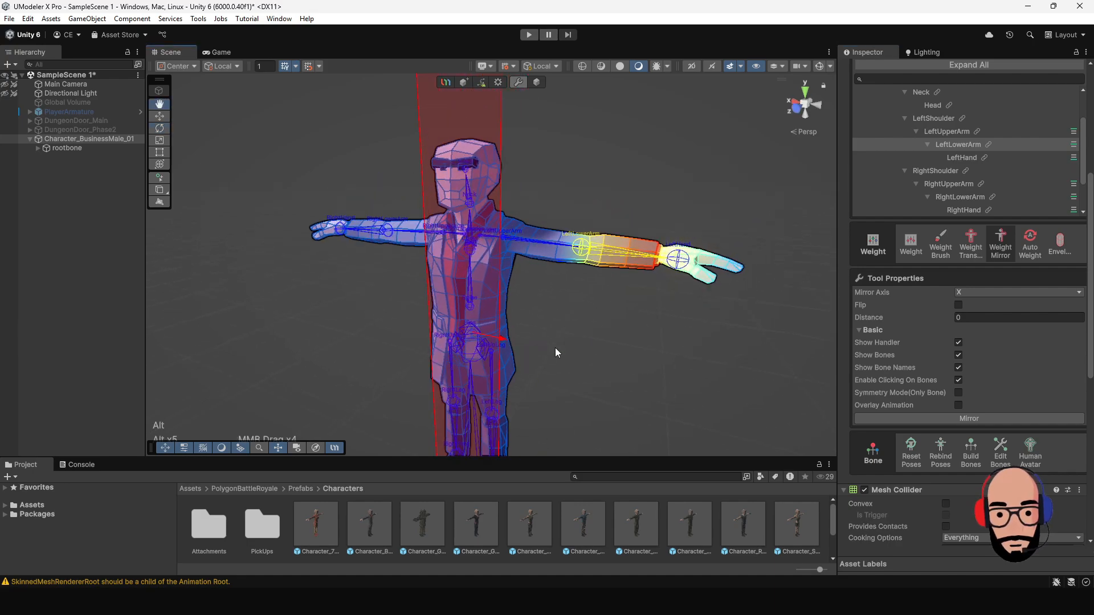
{"action": "left_click", "coordinate": [936, 250]}
{"action": "right_click_drag", "start_coordinate": [636, 288], "coordinate": [600, 337], "text": "alt"}
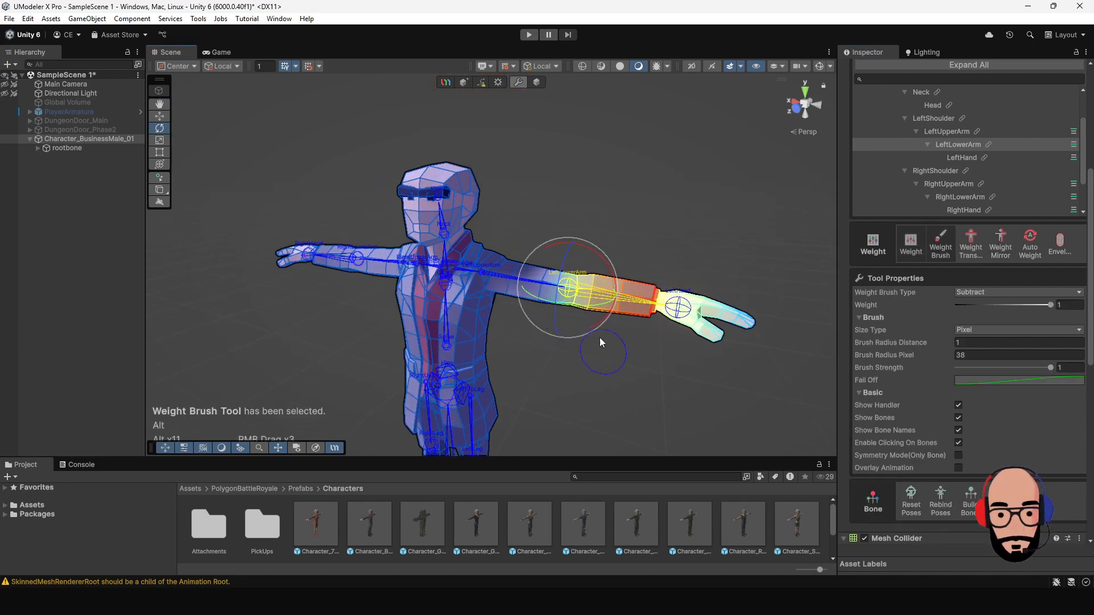
{"action": "left_click_drag", "start_coordinate": [607, 266], "coordinate": [571, 332]}
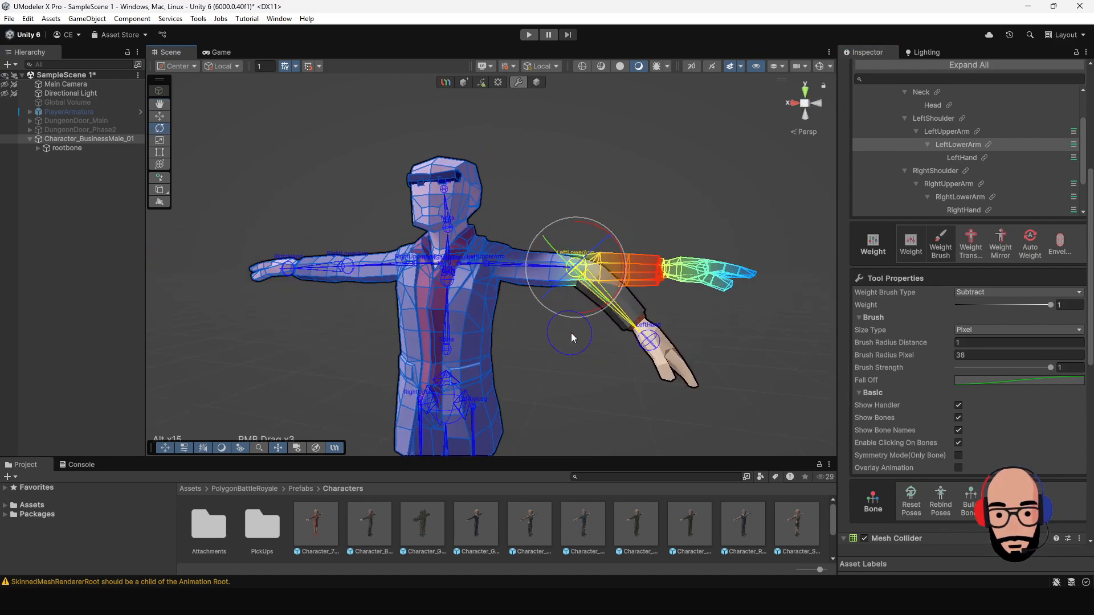
{"action": "key", "text": "ctrl+z"}
Select the Spine bone, rotate it to test how the torso bends, and undo the rotation.
{"action": "middle_click_drag", "start_coordinate": [534, 343], "coordinate": [549, 303], "text": "alt"}
{"action": "right_click_drag", "start_coordinate": [549, 302], "coordinate": [600, 364], "text": "alt"}
{"action": "middle_click_drag", "start_coordinate": [600, 365], "coordinate": [620, 325], "text": "alt"}
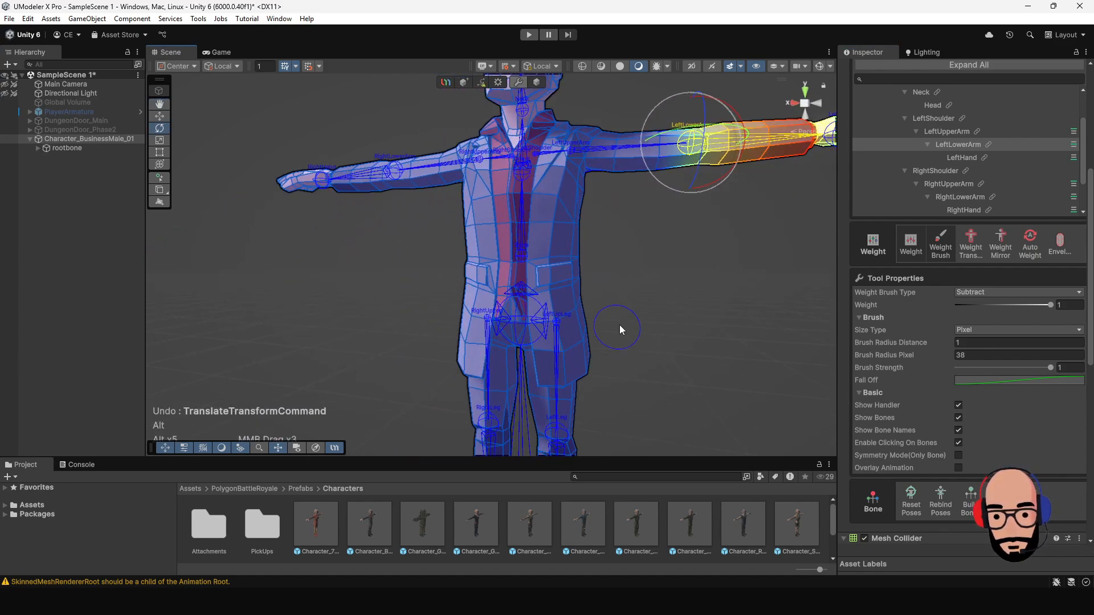
{"action": "left_click_drag", "start_coordinate": [620, 325], "coordinate": [608, 353], "text": "alt"}
{"action": "right_click_drag", "start_coordinate": [609, 353], "coordinate": [610, 398], "text": "alt"}
{"action": "left_click_drag", "start_coordinate": [610, 398], "coordinate": [578, 325], "text": "alt"}
{"action": "left_click", "coordinate": [514, 267]}
{"action": "mouse_move", "coordinate": [515, 268]}
{"action": "left_mouse_down", "text": "alt"}
{"action": "mouse_move", "coordinate": [530, 188]}
{"action": "mouse_move", "coordinate": [570, 217]}
{"action": "mouse_move", "coordinate": [607, 189]}
{"action": "mouse_move", "coordinate": [482, 290]}
{"action": "mouse_move", "coordinate": [481, 443]}
{"action": "mouse_move", "coordinate": [489, 289]}
{"action": "mouse_move", "coordinate": [626, 159]}
{"action": "mouse_move", "coordinate": [515, 270]}
{"action": "mouse_move", "coordinate": [490, 369]}
{"action": "left_mouse_up", "text": "alt"}
{"action": "key", "text": "ctrl+z"}
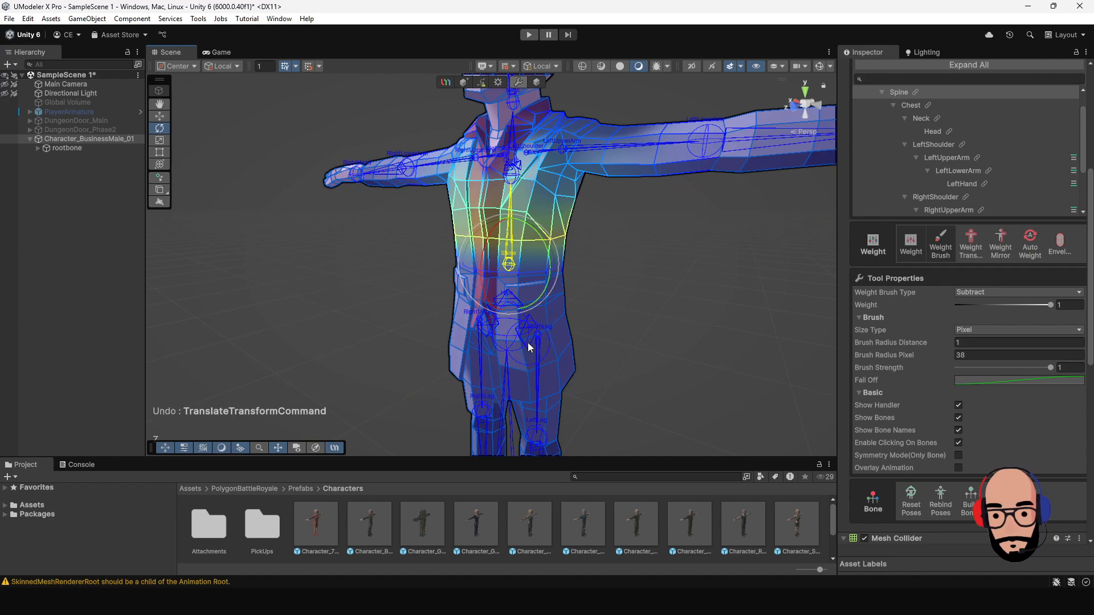
Select the Chest bone, rotate it to test the upper body, and undo the rotation.
{"action": "middle_click_drag", "start_coordinate": [583, 269], "coordinate": [514, 308]}
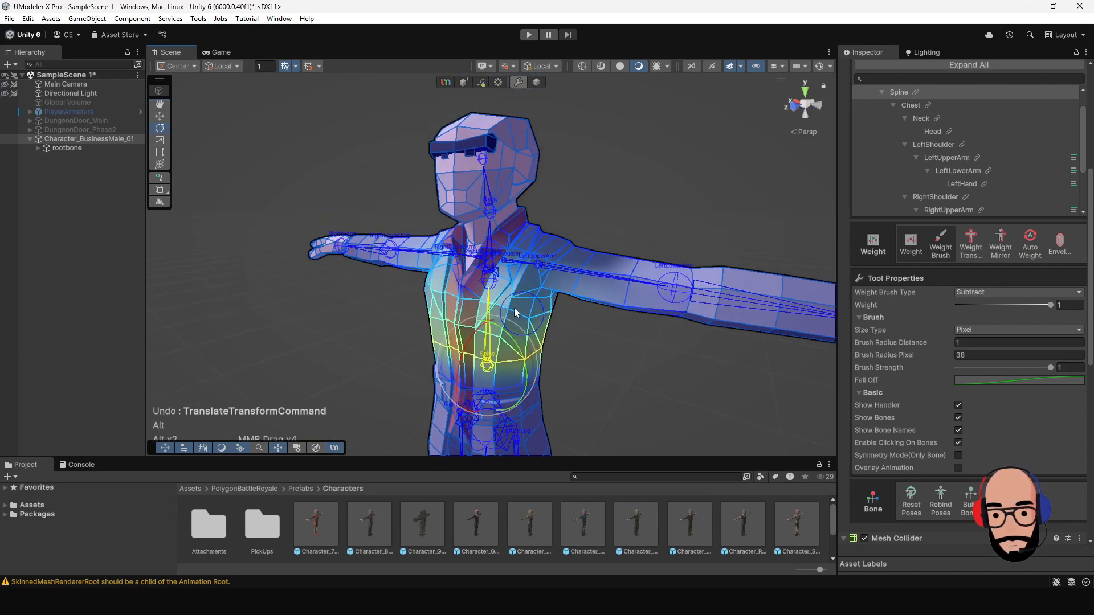
{"action": "left_click", "coordinate": [488, 282], "text": "shift"}
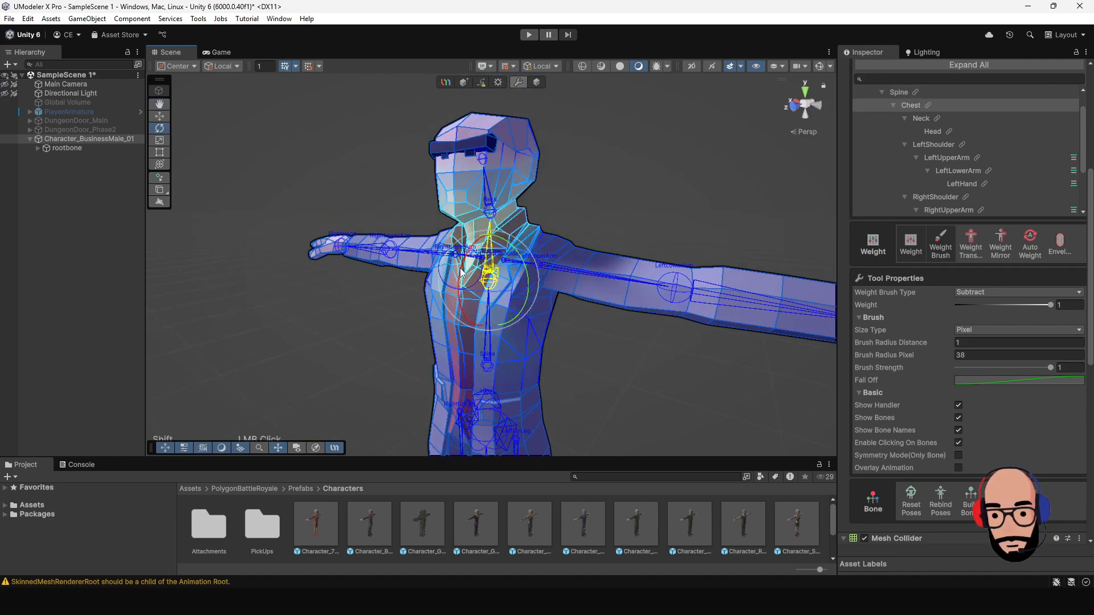
{"action": "left_click_drag", "start_coordinate": [461, 273], "coordinate": [475, 348]}
{"action": "key", "text": "ctrl+z"}
{"action": "right_click_drag", "start_coordinate": [498, 325], "coordinate": [390, 243], "text": "alt"}
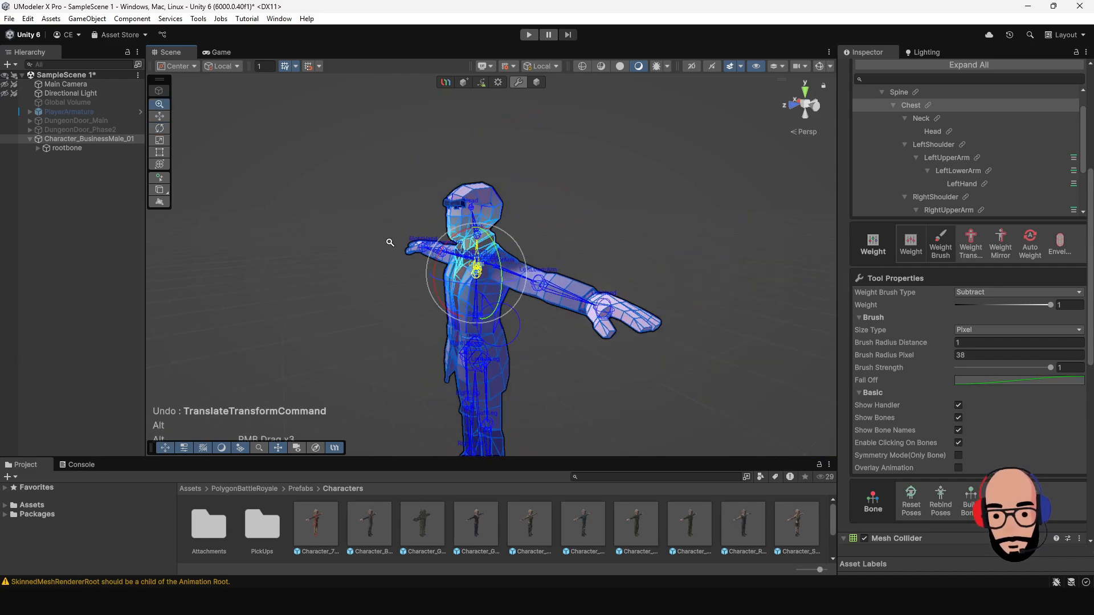
Select the root bone and examine the character's whole skeleton and mesh from the front, side and back.
{"action": "left_click_drag", "start_coordinate": [390, 243], "coordinate": [539, 292], "text": "alt"}
{"action": "key", "text": "w"}
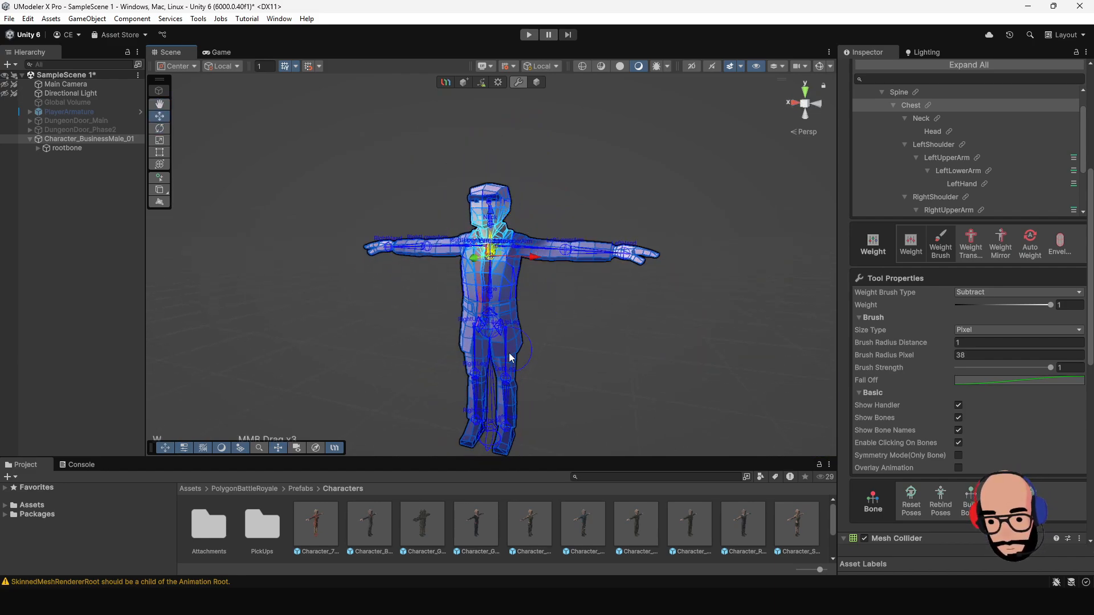
{"action": "left_click", "coordinate": [489, 431], "text": "shift"}
{"action": "left_click_drag", "start_coordinate": [535, 389], "coordinate": [599, 378], "text": "alt"}
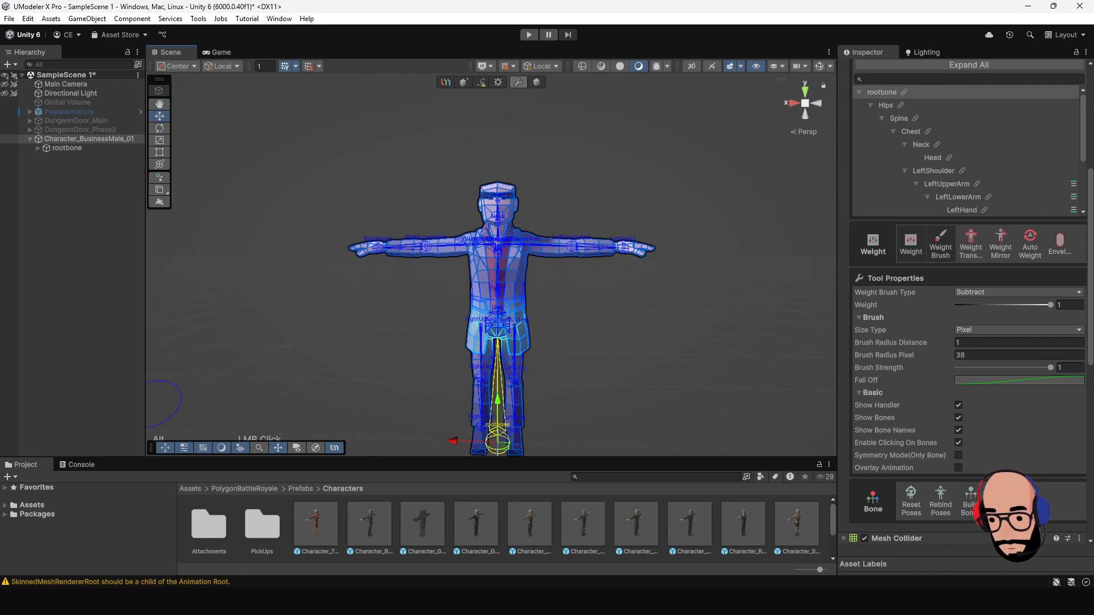
{"action": "middle_click_drag", "start_coordinate": [726, 325], "coordinate": [718, 290]}
{"action": "left_click_drag", "start_coordinate": [585, 270], "coordinate": [481, 285], "text": "alt"}
{"action": "scroll", "coordinate": [535, 251], "scroll_direction": "up", "scroll_amount": 5}
{"action": "middle_click_drag", "start_coordinate": [534, 250], "coordinate": [547, 280]}
{"action": "left_click_drag", "start_coordinate": [547, 279], "coordinate": [487, 284], "text": "alt"}
{"action": "right_click_drag", "start_coordinate": [453, 250], "coordinate": [605, 398], "text": "alt"}
{"action": "middle_click_drag", "start_coordinate": [451, 275], "coordinate": [513, 305], "text": "alt"}
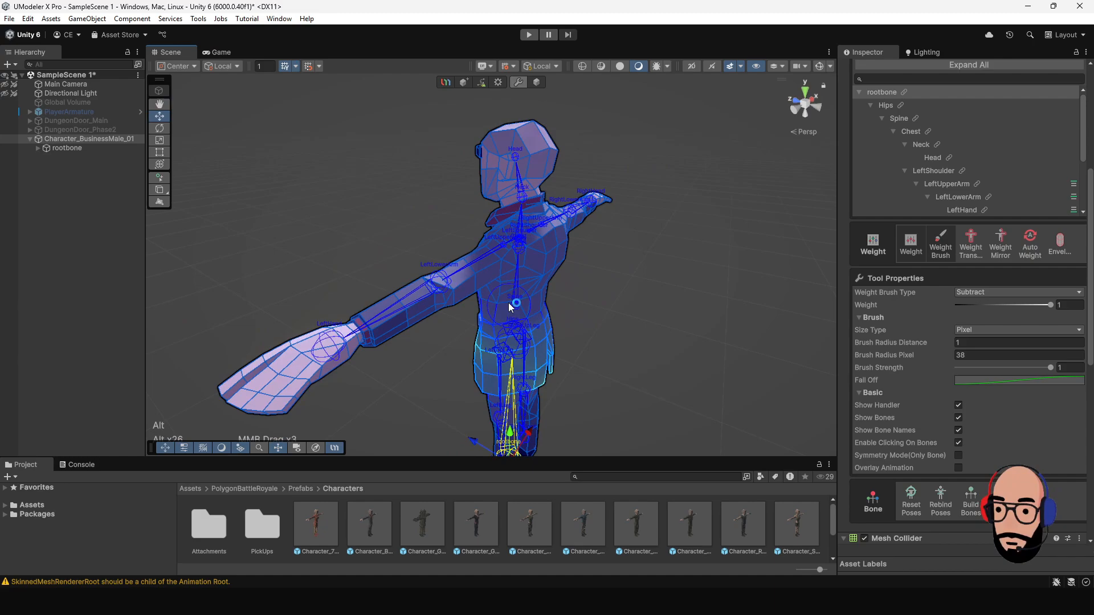
{"action": "mouse_move", "coordinate": [512, 305]}
{"action": "left_mouse_down", "text": "alt"}
{"action": "mouse_move", "coordinate": [642, 352]}
{"action": "mouse_move", "coordinate": [516, 302]}
{"action": "left_mouse_up", "text": "alt"}
{"action": "right_click_drag", "start_coordinate": [605, 294], "coordinate": [640, 399], "text": "alt"}
{"action": "left_click_drag", "start_coordinate": [621, 347], "coordinate": [449, 326], "text": "alt"}
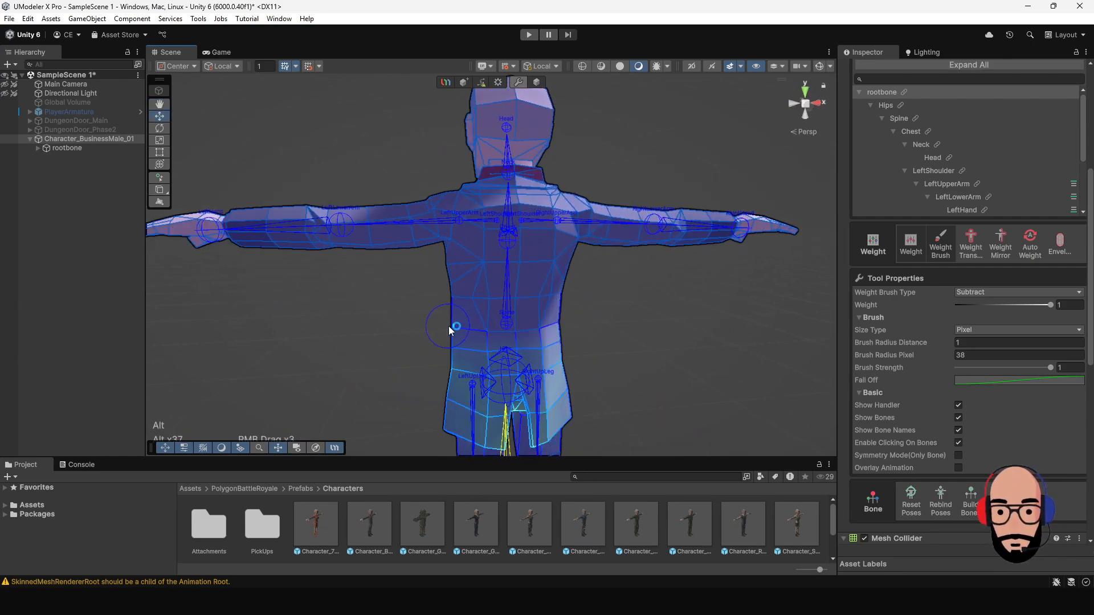
{"action": "right_click_drag", "start_coordinate": [618, 356], "coordinate": [578, 306], "text": "alt"}
{"action": "left_click_drag", "start_coordinate": [569, 334], "coordinate": [497, 326], "text": "alt"}
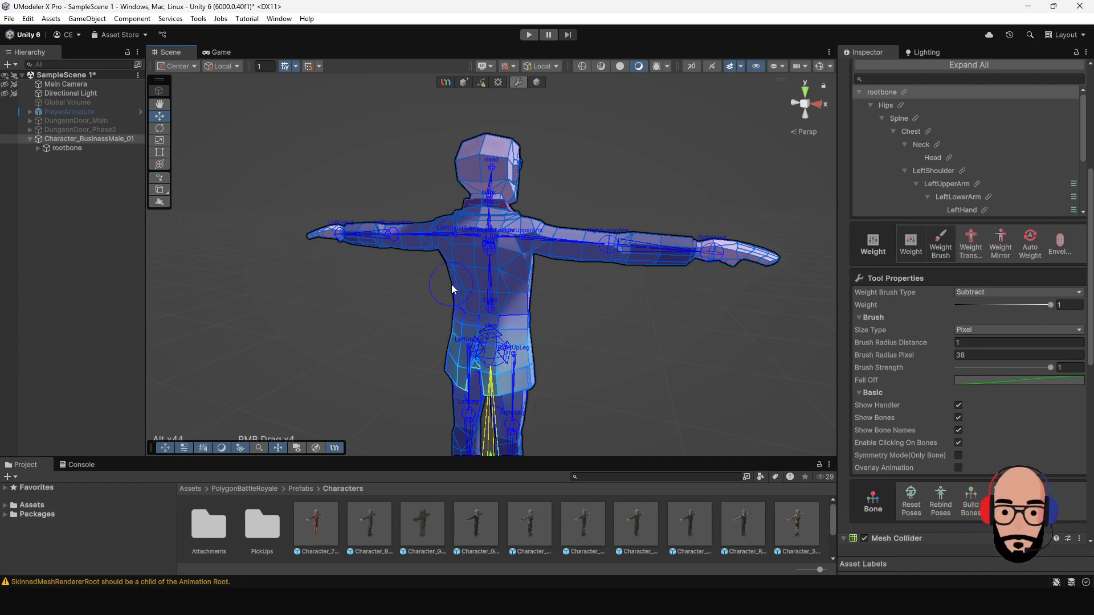
{"action": "left_click_drag", "start_coordinate": [452, 290], "coordinate": [480, 283], "text": "alt"}
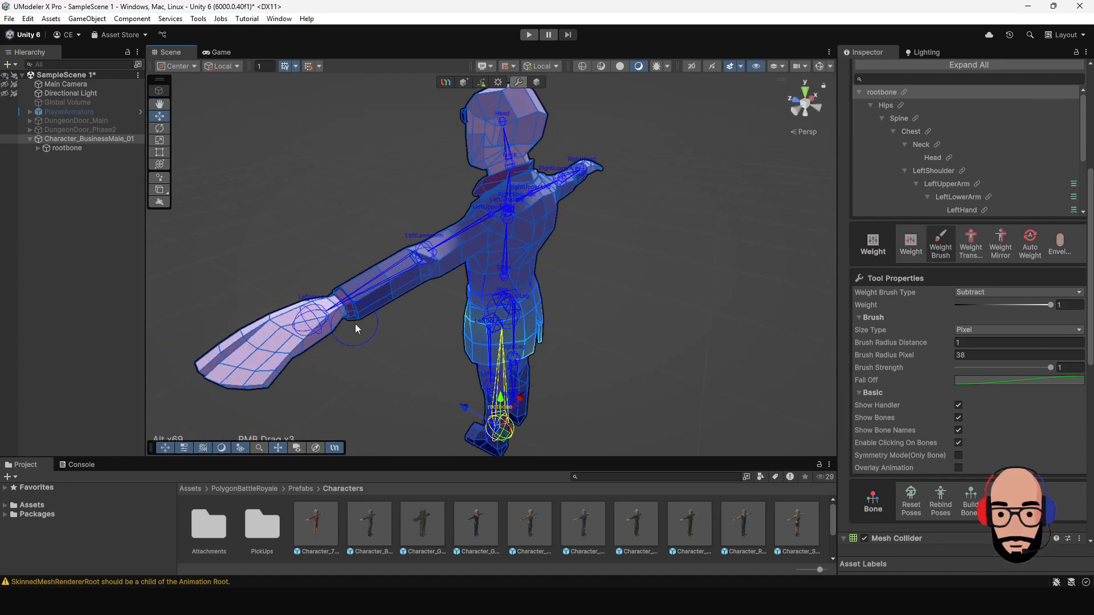
{"action": "left_click_drag", "start_coordinate": [355, 324], "coordinate": [474, 330], "text": "alt"}
{"action": "mouse_move", "coordinate": [474, 330]}
{"action": "right_mouse_down", "text": "alt"}
{"action": "mouse_move", "coordinate": [453, 274]}
{"action": "mouse_move", "coordinate": [550, 354]}
{"action": "right_mouse_up", "text": "alt"}
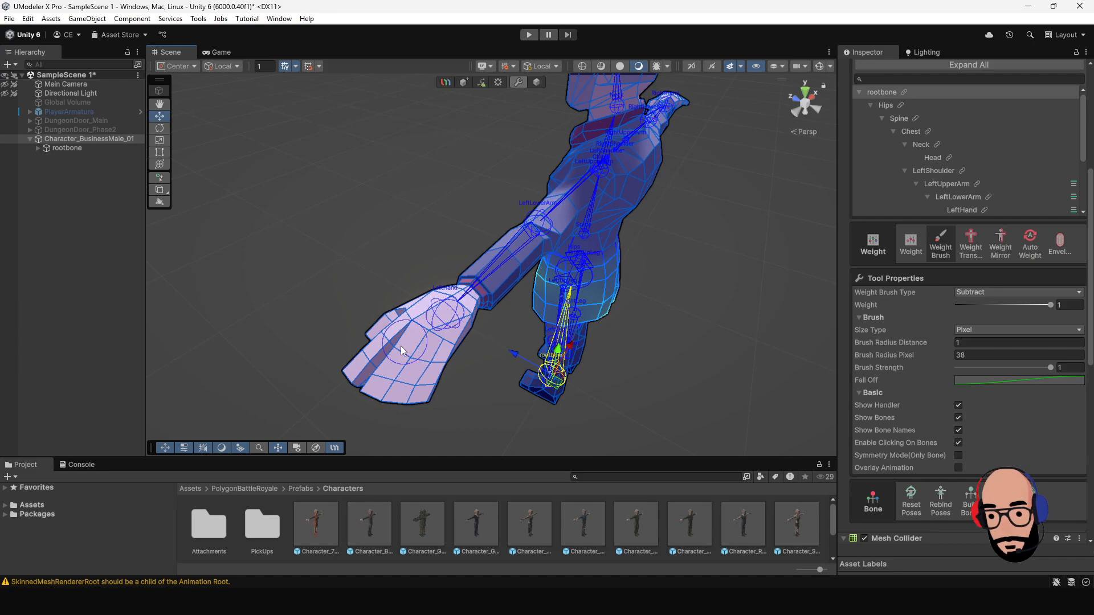
Select the LeftHand bone and switch to the Edit Bones tool.
{"action": "left_click", "coordinate": [441, 324], "text": "shift"}
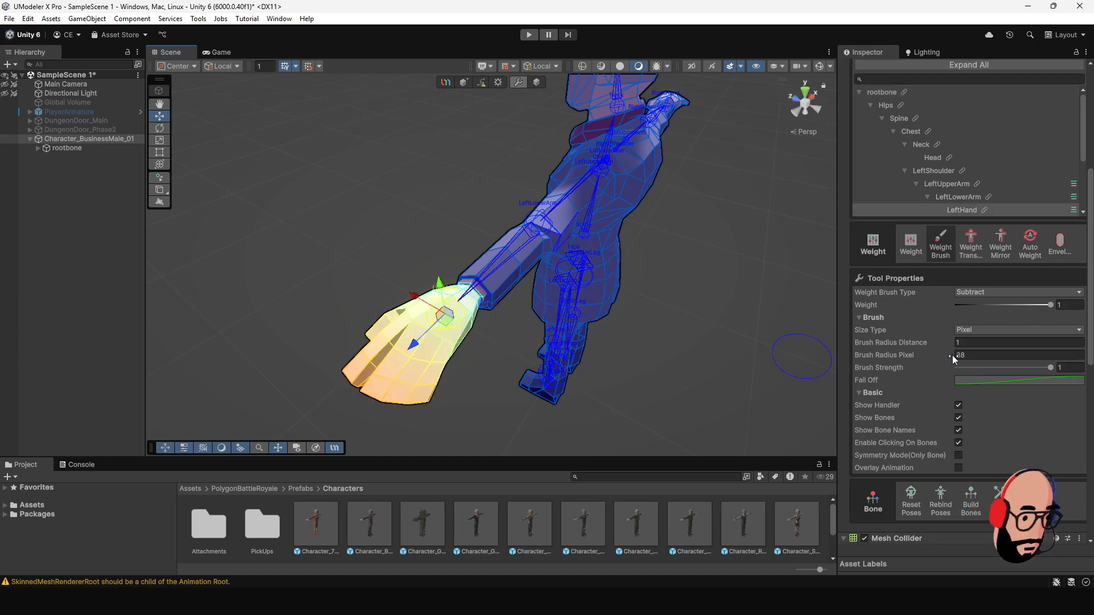
{"action": "scroll", "coordinate": [926, 334], "scroll_direction": "up", "scroll_amount": 3}
{"action": "scroll", "coordinate": [922, 334], "scroll_direction": "down", "scroll_amount": 6}
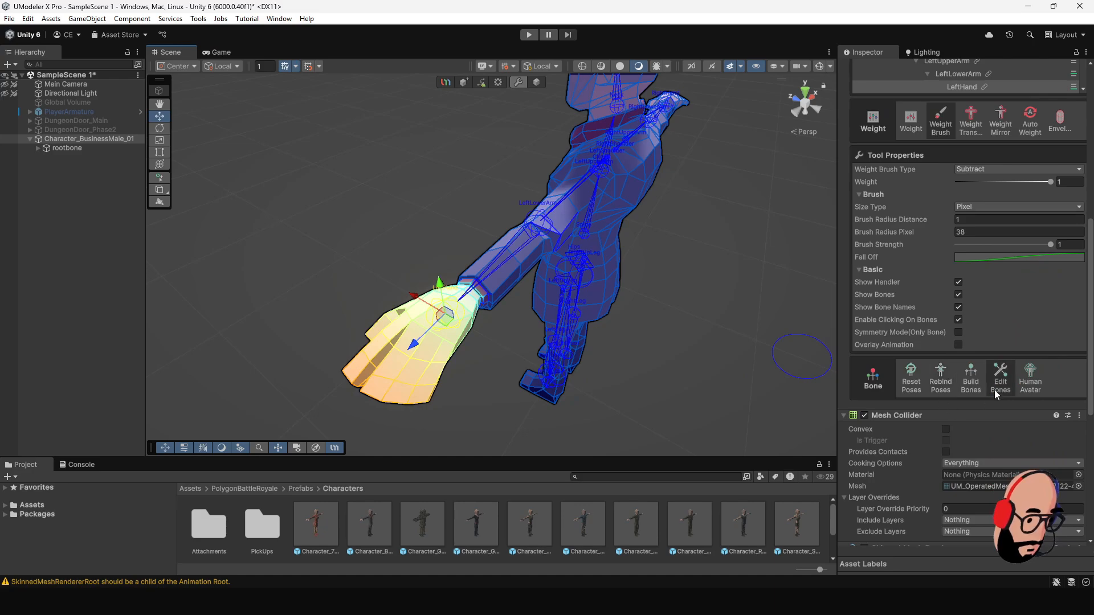
{"action": "left_click", "coordinate": [999, 379]}
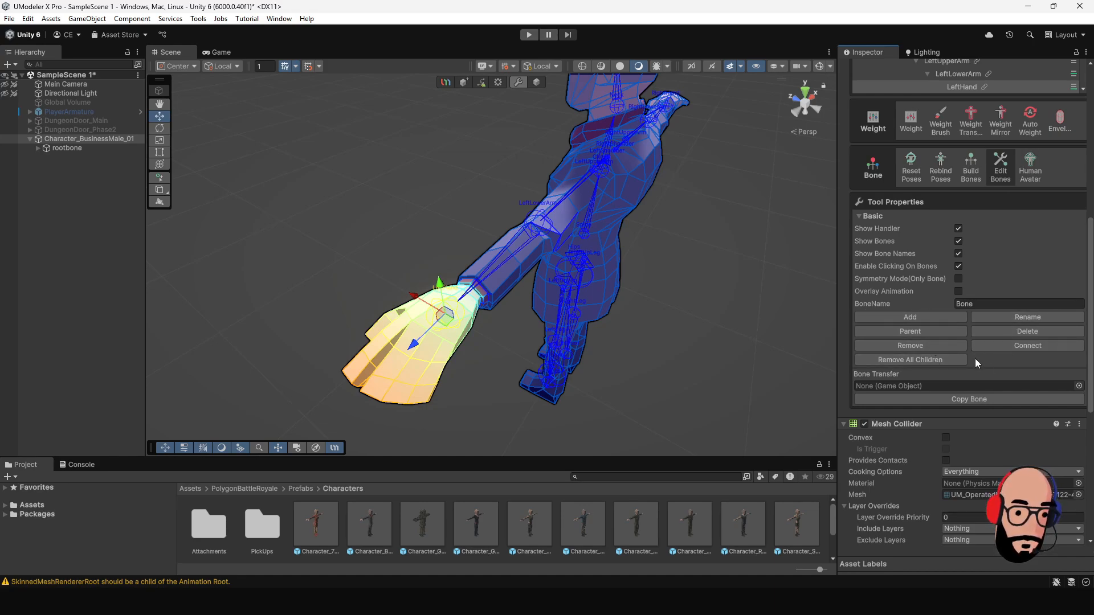
{"action": "right_click_drag", "start_coordinate": [582, 322], "coordinate": [591, 354], "text": "alt"}
{"action": "left_click_drag", "start_coordinate": [591, 354], "coordinate": [571, 359], "text": "alt"}
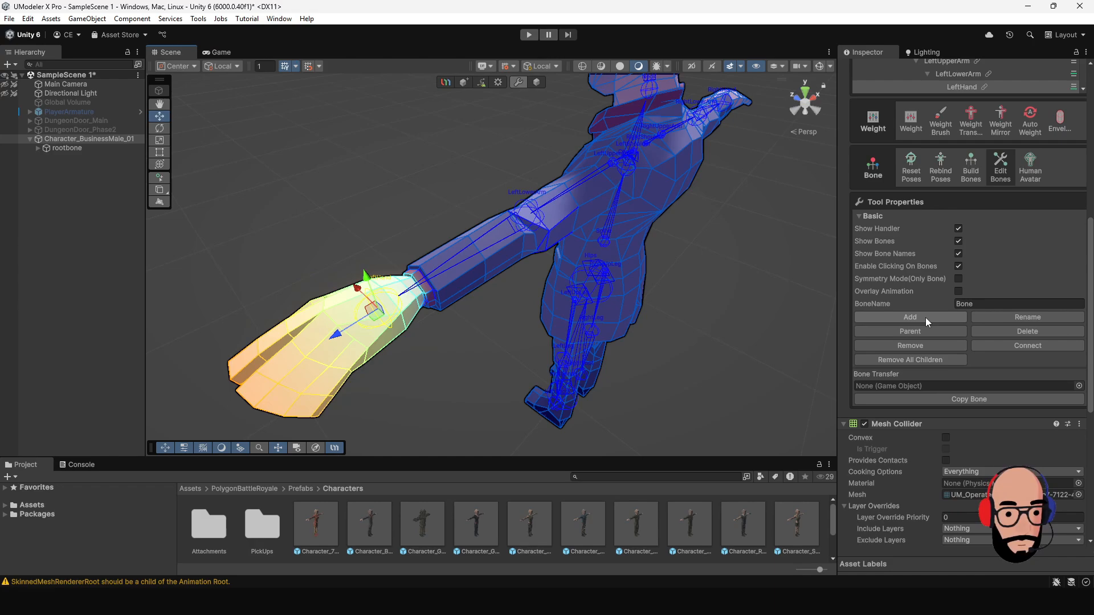
Add a child bone to LeftHand and move it out along the hand toward the fingers.
{"action": "left_click", "coordinate": [910, 317]}
{"action": "middle_click_drag", "start_coordinate": [595, 339], "coordinate": [483, 354], "text": "alt"}
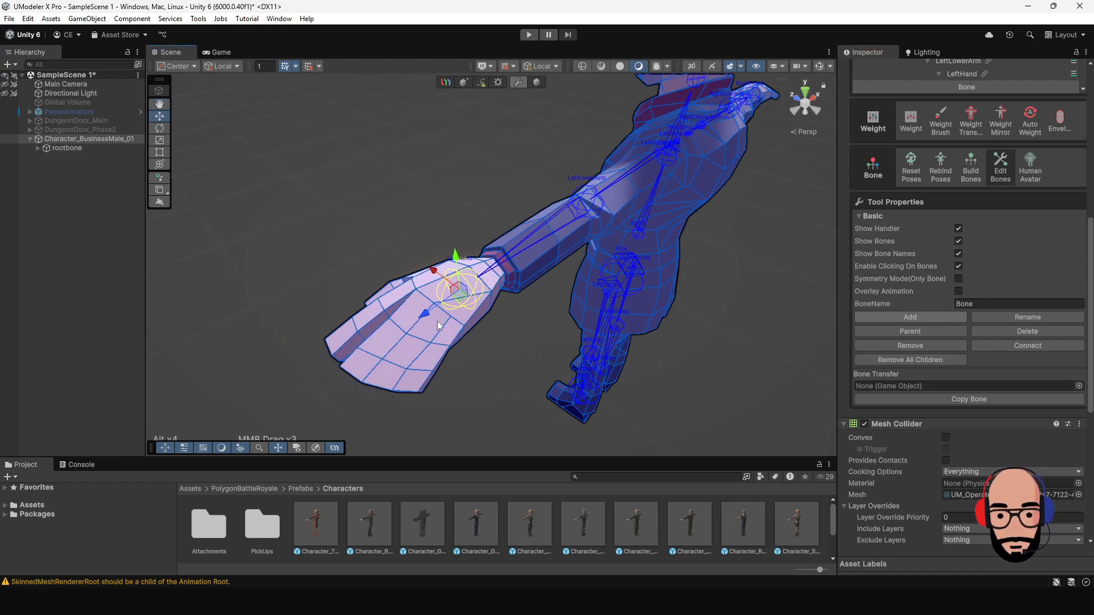
{"action": "left_click_drag", "start_coordinate": [420, 314], "coordinate": [425, 300], "text": "alt"}
{"action": "left_click_drag", "start_coordinate": [379, 242], "coordinate": [277, 283]}
{"action": "mouse_move", "coordinate": [322, 249]}
{"action": "left_mouse_down", "text": "alt"}
{"action": "mouse_move", "coordinate": [333, 294]}
{"action": "mouse_move", "coordinate": [322, 267]}
{"action": "left_mouse_up", "text": "alt"}
Add a second bone to the end of the hand chain and move it out past the fingertips.
{"action": "left_click", "coordinate": [897, 317]}
{"action": "right_click_drag", "start_coordinate": [796, 344], "coordinate": [410, 299], "text": "alt"}
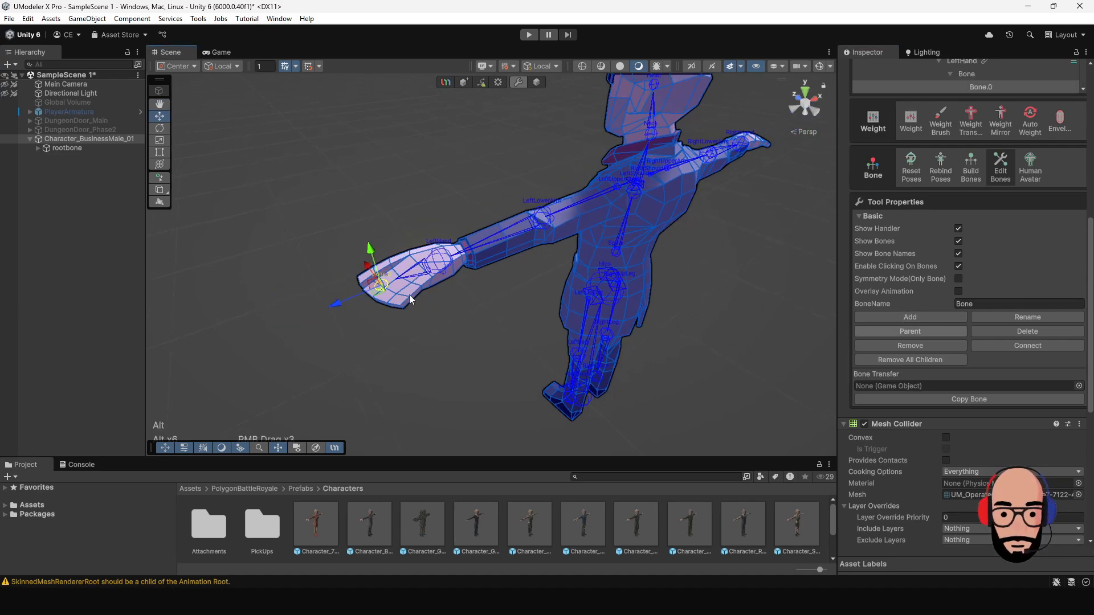
{"action": "left_click_drag", "start_coordinate": [320, 315], "coordinate": [270, 326]}
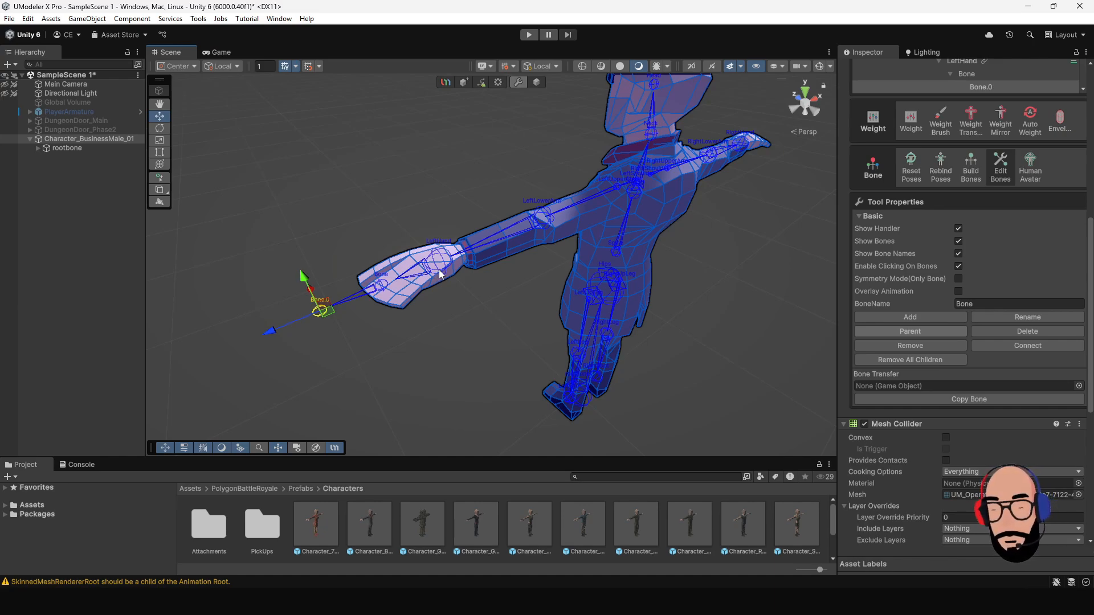
{"action": "right_click_drag", "start_coordinate": [441, 275], "coordinate": [684, 368], "text": "alt"}
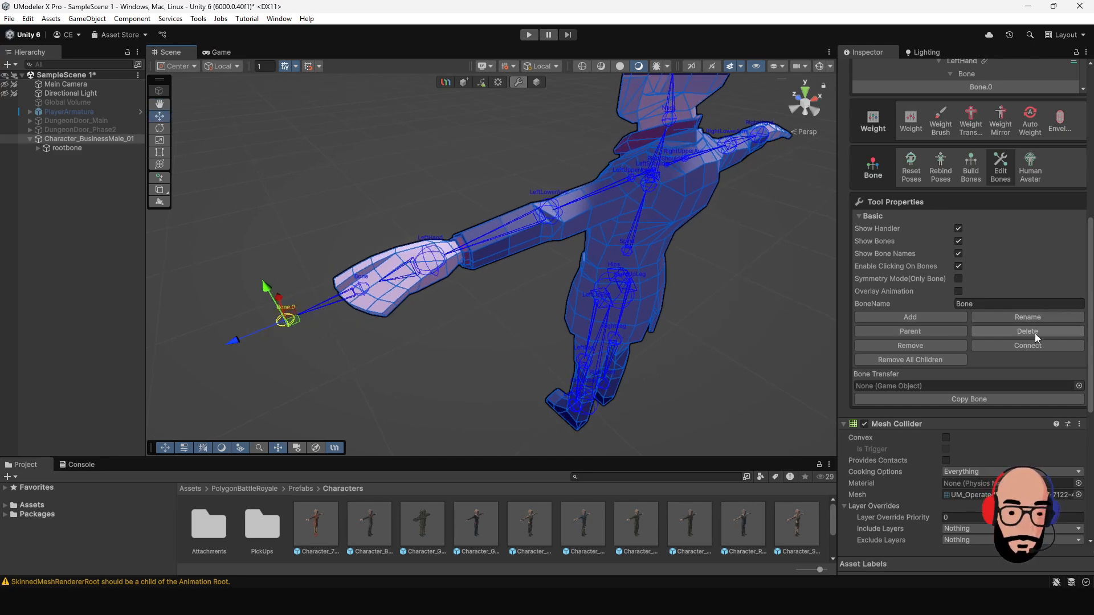
Delete both bones added beyond the left hand, starting with the outermost one.
{"action": "left_click", "coordinate": [1001, 332]}
{"action": "left_click", "coordinate": [360, 289]}
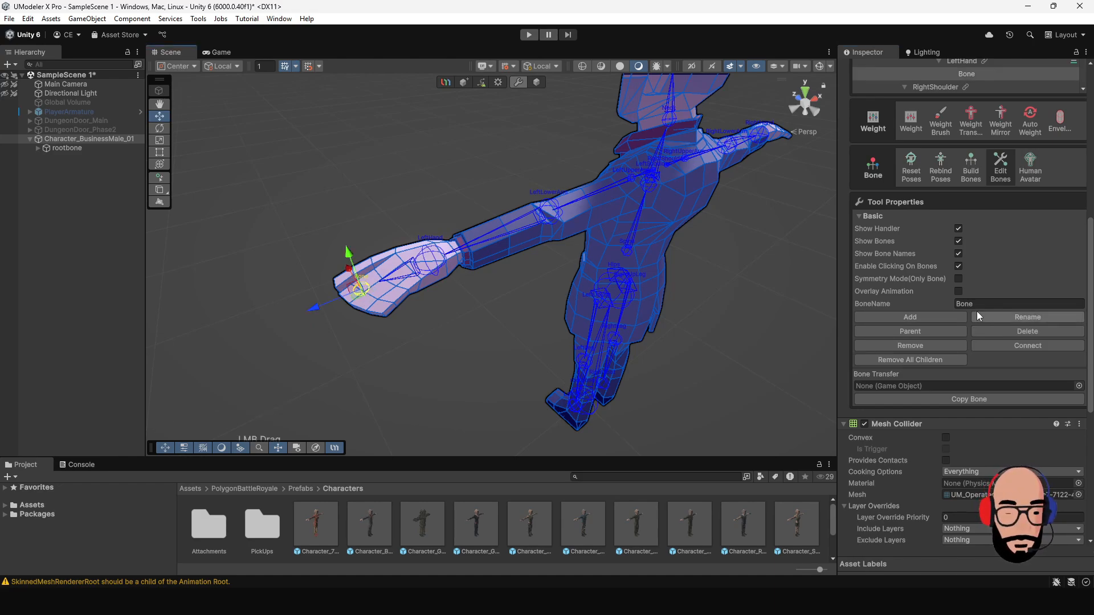
{"action": "left_click", "coordinate": [1021, 331]}
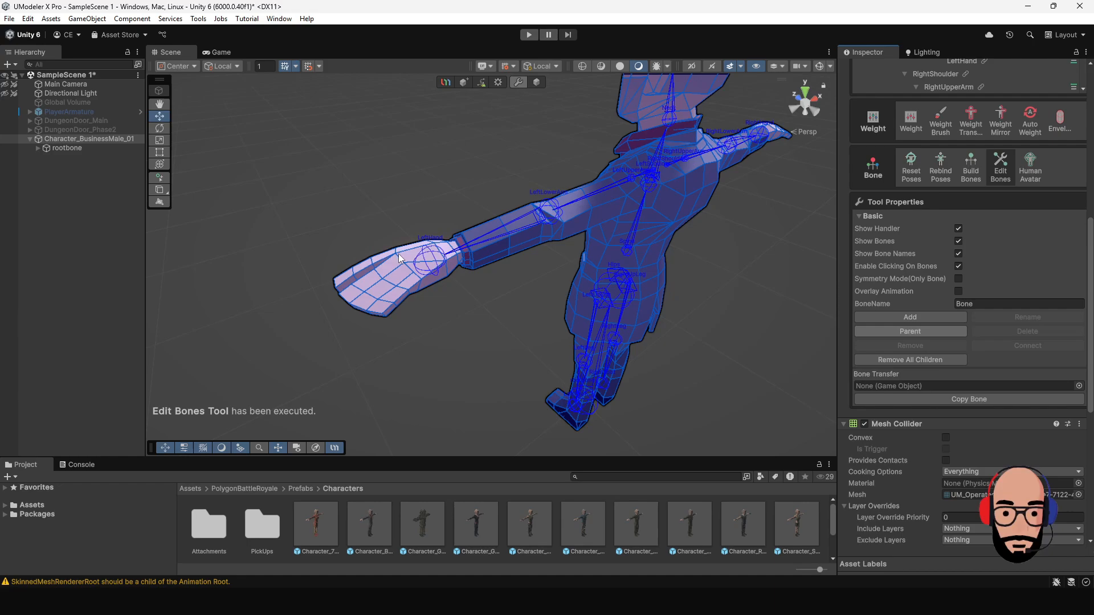
Set the new bone name to Bonefinger, add that bone under LeftHand and move it toward the fingers.
{"action": "left_click", "coordinate": [437, 258]}
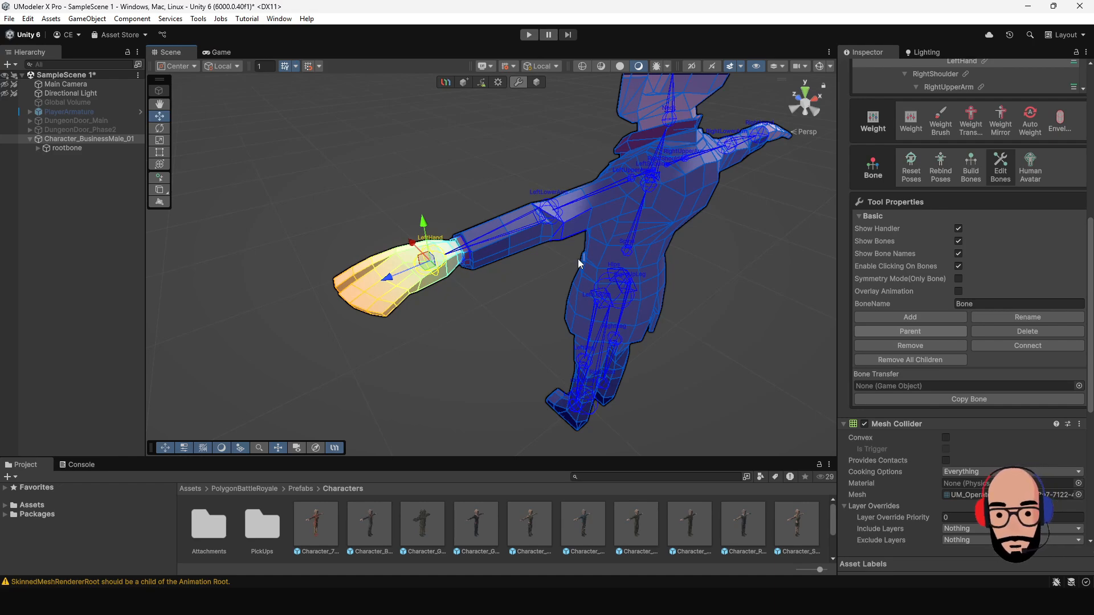
{"action": "left_click", "coordinate": [979, 304]}
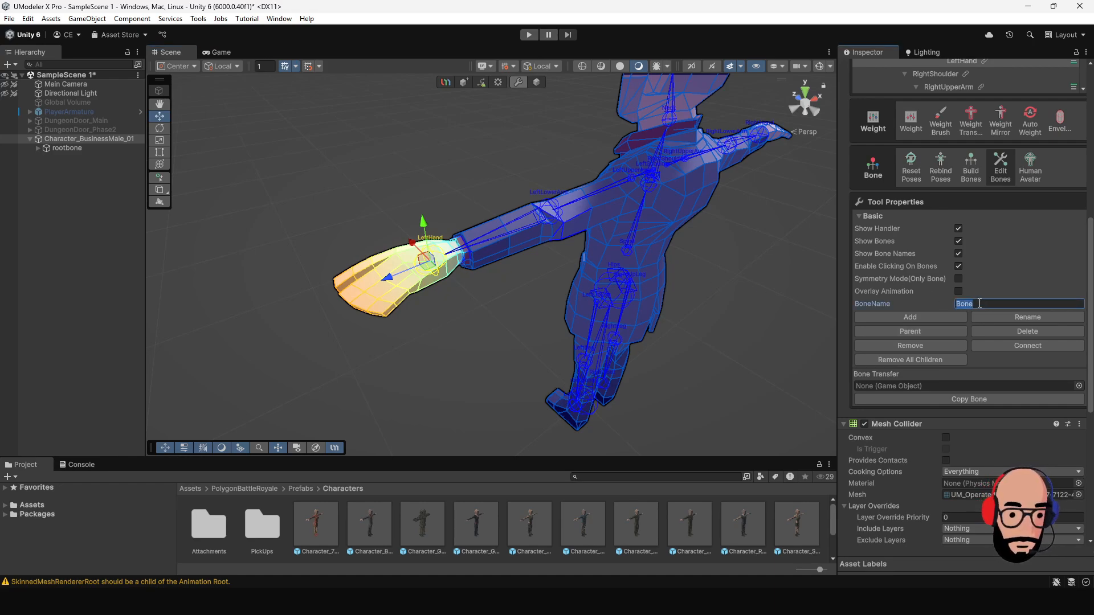
{"action": "left_click", "coordinate": [979, 304]}
{"action": "type", "text": "finger"}
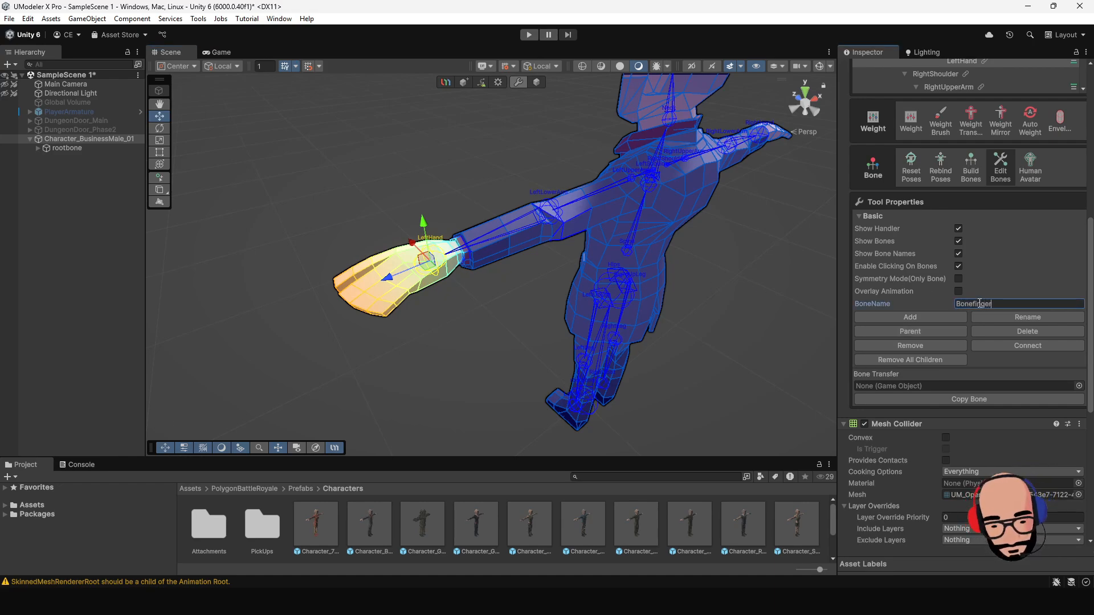
{"action": "left_click", "coordinate": [926, 318]}
{"action": "left_click_drag", "start_coordinate": [415, 285], "coordinate": [348, 302]}
{"action": "scroll", "coordinate": [348, 301], "scroll_direction": "up", "scroll_amount": 2, "text": "alt"}
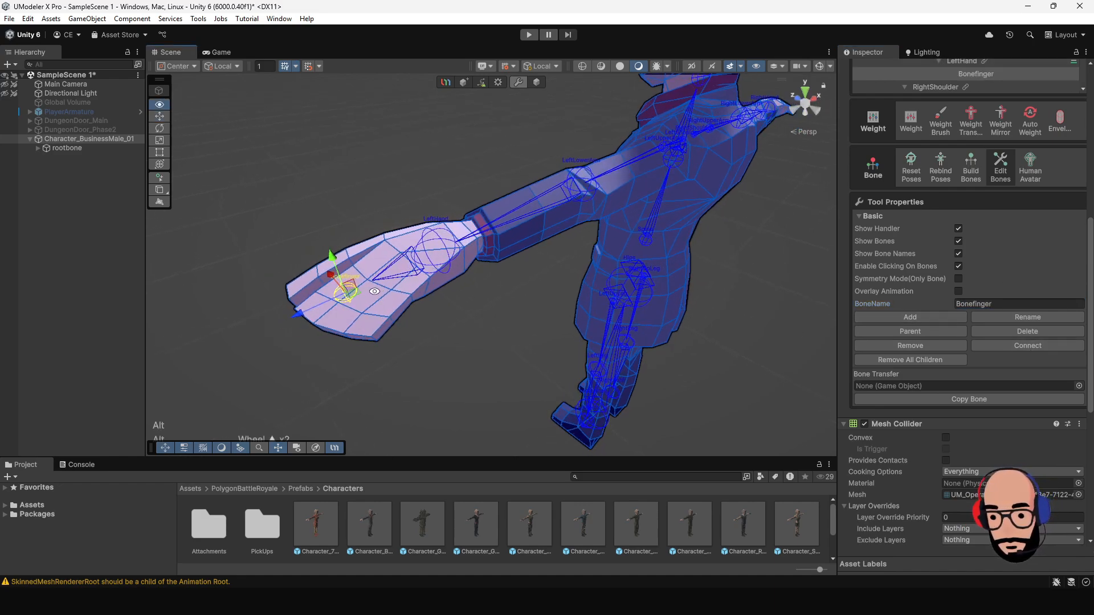
Select the Hips bone, add a child bone and move it out behind the body as the start of a tail.
{"action": "scroll", "coordinate": [525, 273], "scroll_direction": "down", "scroll_amount": 5, "text": "alt"}
{"action": "left_click_drag", "start_coordinate": [525, 272], "coordinate": [559, 297], "text": "alt"}
{"action": "right_click_drag", "start_coordinate": [558, 296], "coordinate": [587, 339], "text": "alt"}
{"action": "middle_click_drag", "start_coordinate": [587, 339], "coordinate": [535, 310], "text": "alt"}
{"action": "left_click_drag", "start_coordinate": [536, 310], "coordinate": [530, 249], "text": "alt"}
{"action": "left_click", "coordinate": [495, 340]}
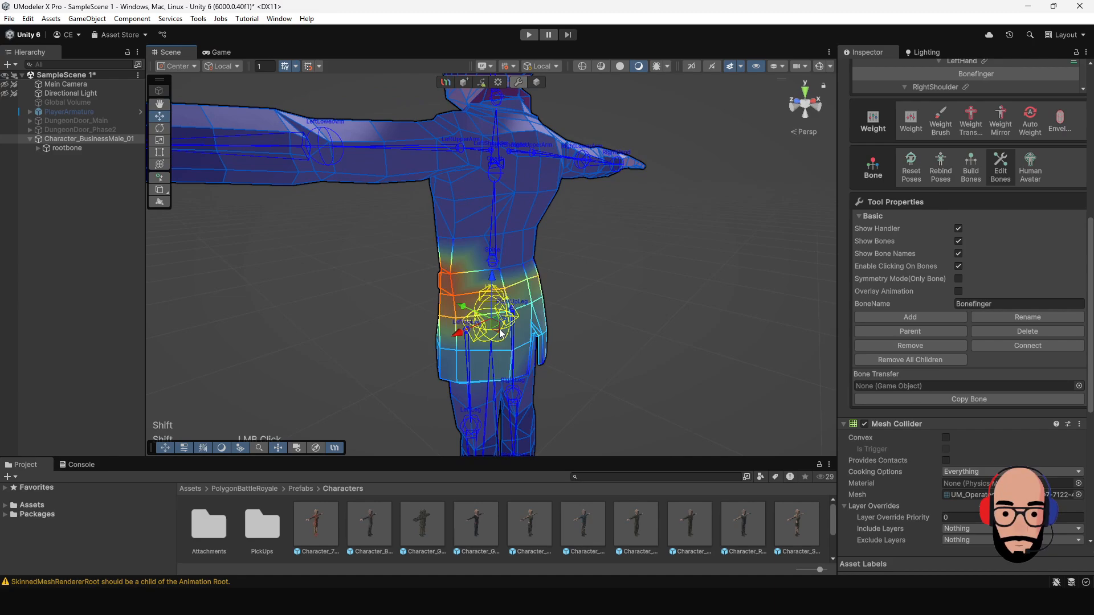
{"action": "left_click_drag", "start_coordinate": [542, 335], "coordinate": [437, 321], "text": "alt"}
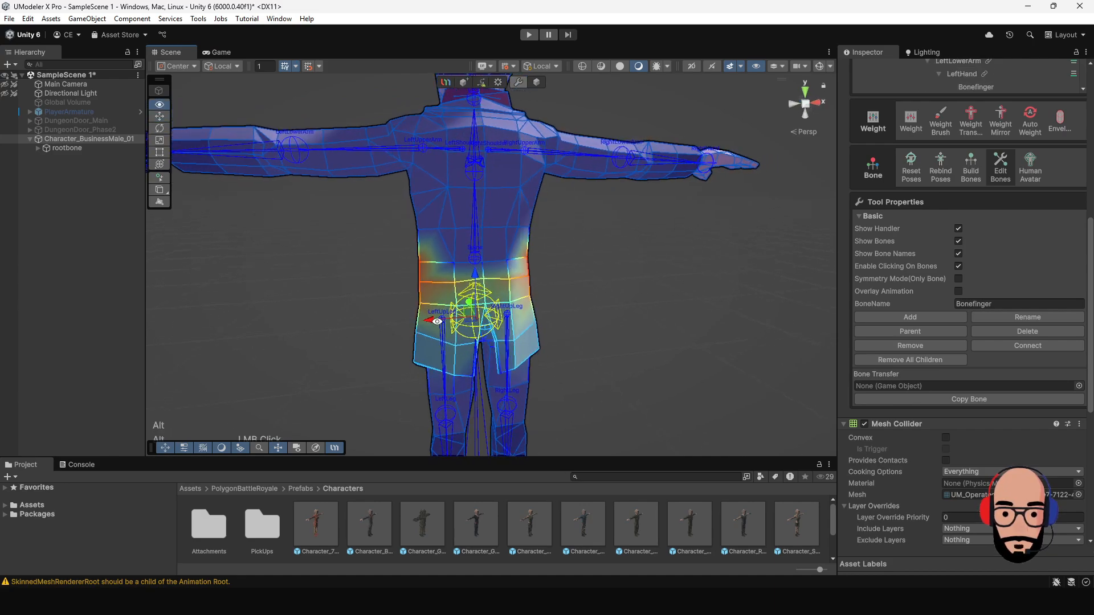
{"action": "left_click", "coordinate": [922, 316]}
{"action": "left_click_drag", "start_coordinate": [615, 333], "coordinate": [581, 340], "text": "alt"}
{"action": "left_click_drag", "start_coordinate": [462, 306], "coordinate": [583, 371]}
Extend the tail with two more chained bones, moving each one farther out behind the character.
{"action": "left_click", "coordinate": [900, 317]}
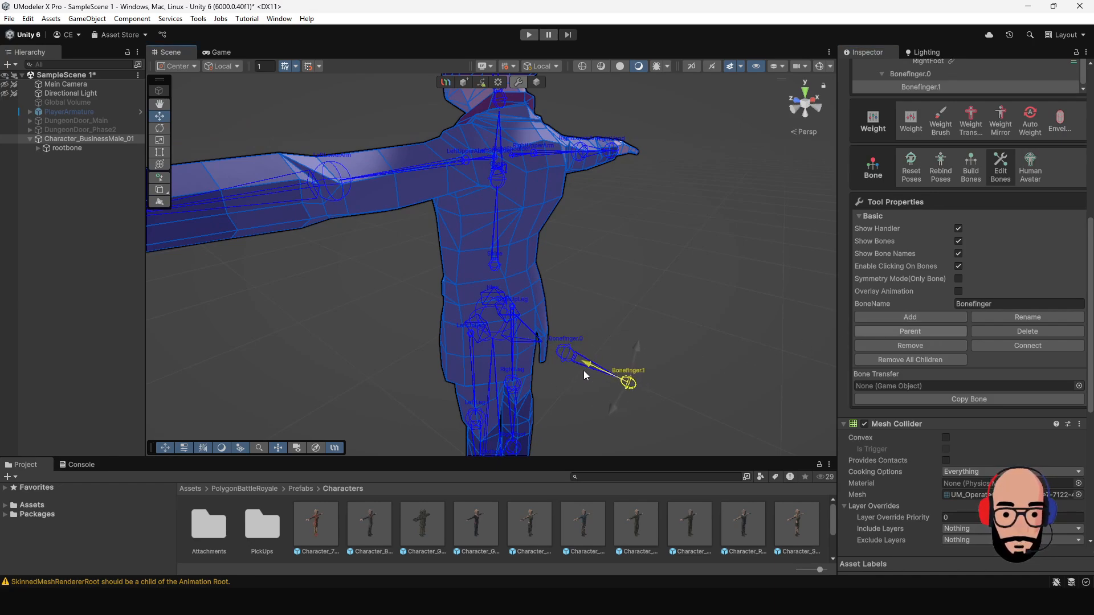
{"action": "left_click_drag", "start_coordinate": [686, 389], "coordinate": [729, 372], "text": "alt"}
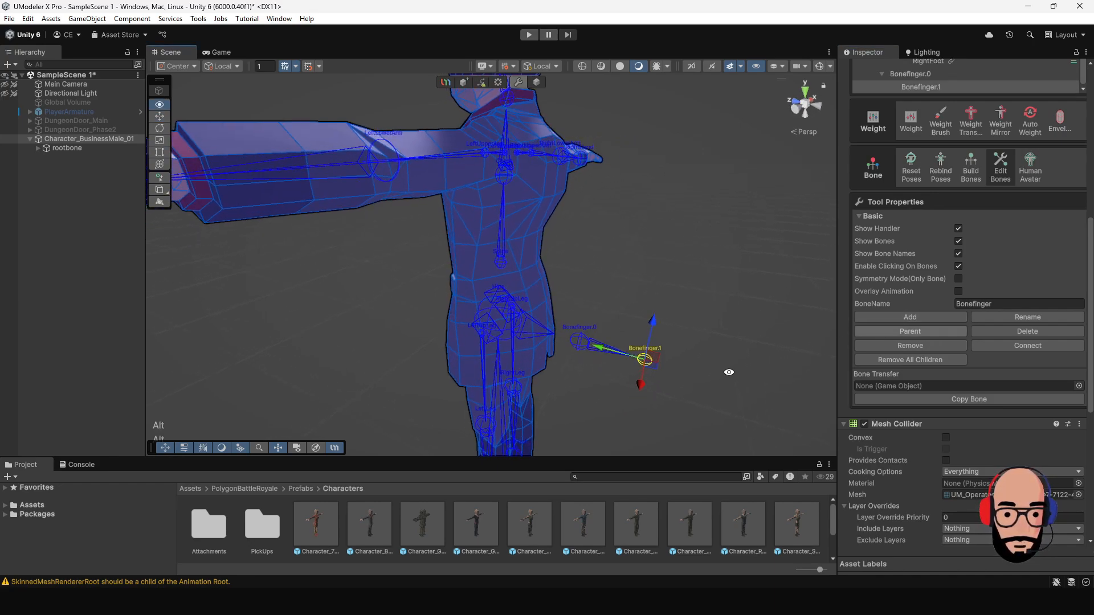
{"action": "left_click", "coordinate": [871, 319]}
{"action": "left_click_drag", "start_coordinate": [598, 352], "coordinate": [688, 394]}
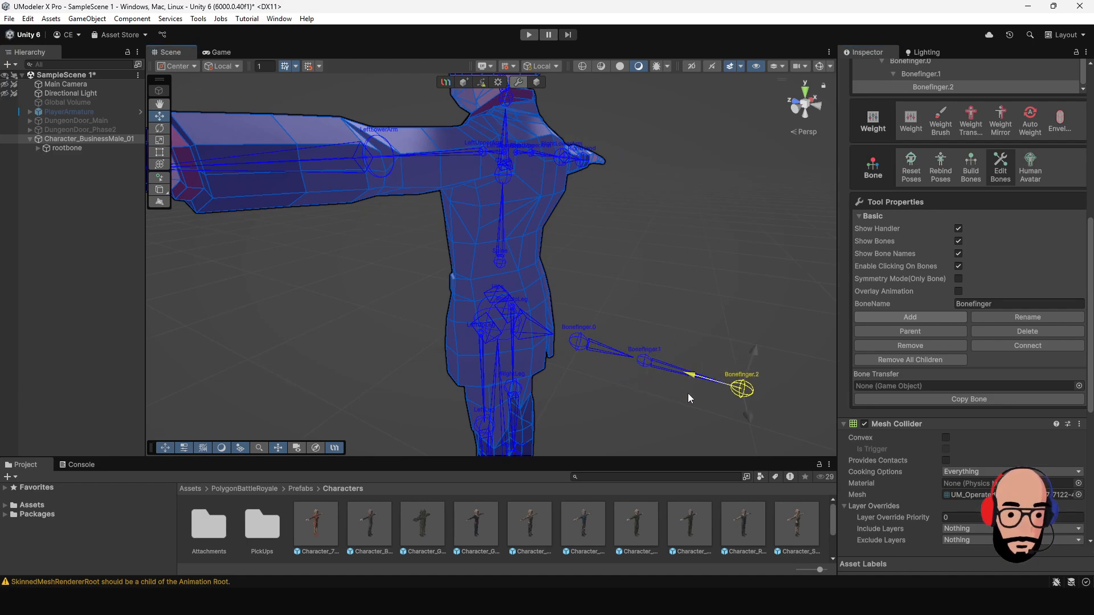
Examine the tail bone chain behind the hips up close and together with the whole character.
{"action": "middle_click_drag", "start_coordinate": [669, 370], "coordinate": [581, 319]}
{"action": "left_click_drag", "start_coordinate": [581, 319], "coordinate": [605, 306], "text": "alt"}
{"action": "right_click_drag", "start_coordinate": [605, 306], "coordinate": [679, 442], "text": "alt"}
{"action": "right_click_drag", "start_coordinate": [530, 346], "coordinate": [579, 395], "text": "alt"}
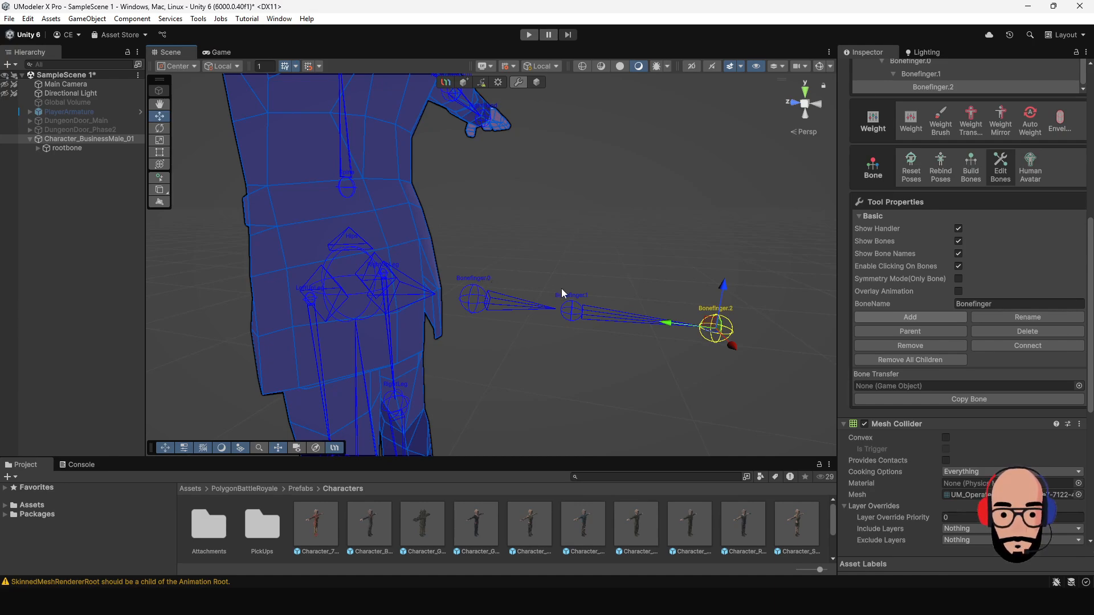
{"action": "right_click_drag", "start_coordinate": [728, 323], "coordinate": [604, 346], "text": "alt"}
{"action": "left_click_drag", "start_coordinate": [604, 346], "coordinate": [551, 345], "text": "alt"}
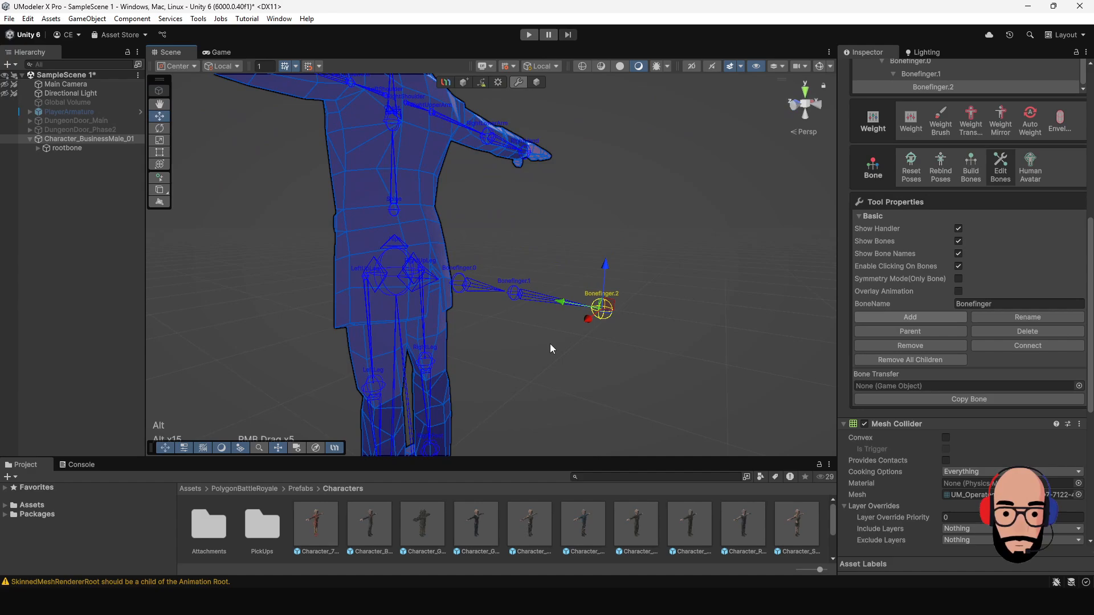
{"action": "right_click_drag", "start_coordinate": [550, 346], "coordinate": [476, 217], "text": "alt"}
{"action": "middle_click_drag", "start_coordinate": [476, 217], "coordinate": [505, 250], "text": "alt"}
{"action": "left_click_drag", "start_coordinate": [505, 251], "coordinate": [548, 308], "text": "alt"}
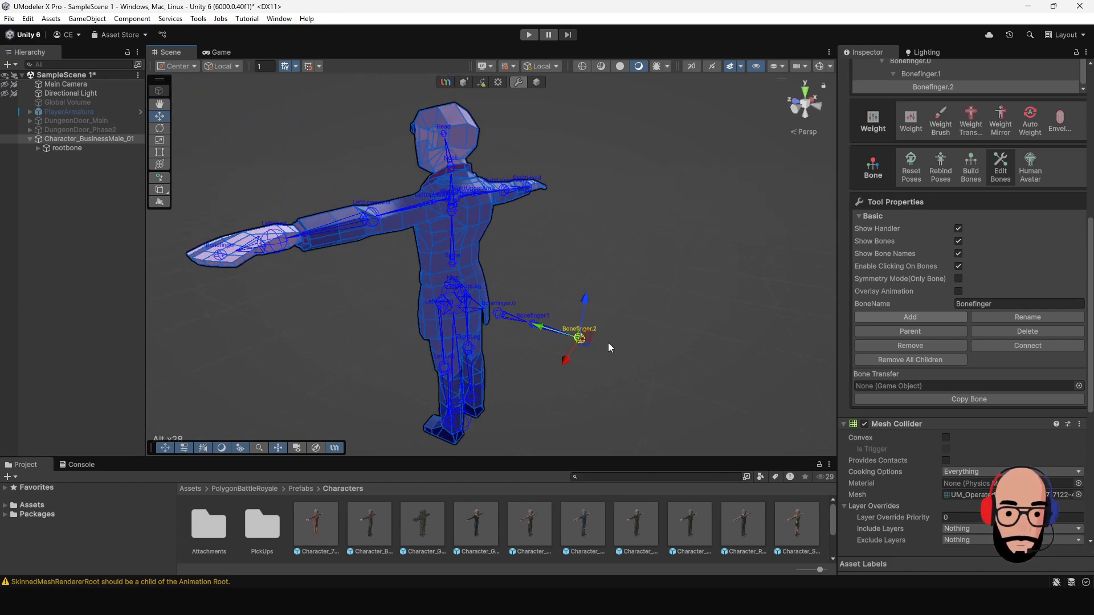
Delete the three tail bones one by one, from the tip back to the hips.
{"action": "left_click", "coordinate": [1006, 331]}
{"action": "left_click", "coordinate": [533, 325]}
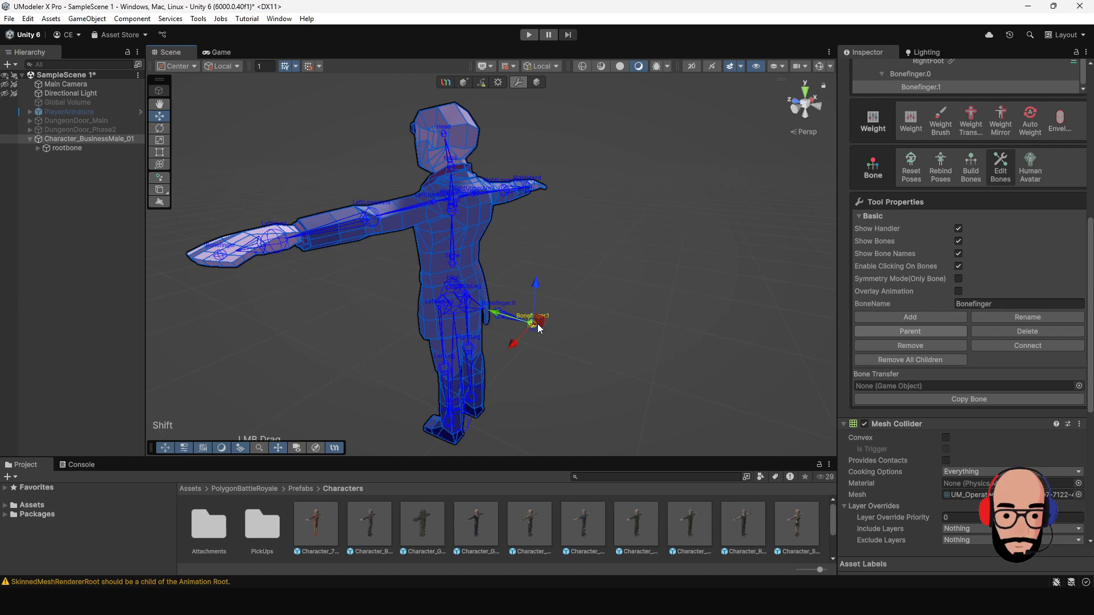
{"action": "left_click", "coordinate": [989, 331]}
{"action": "left_click", "coordinate": [497, 313]}
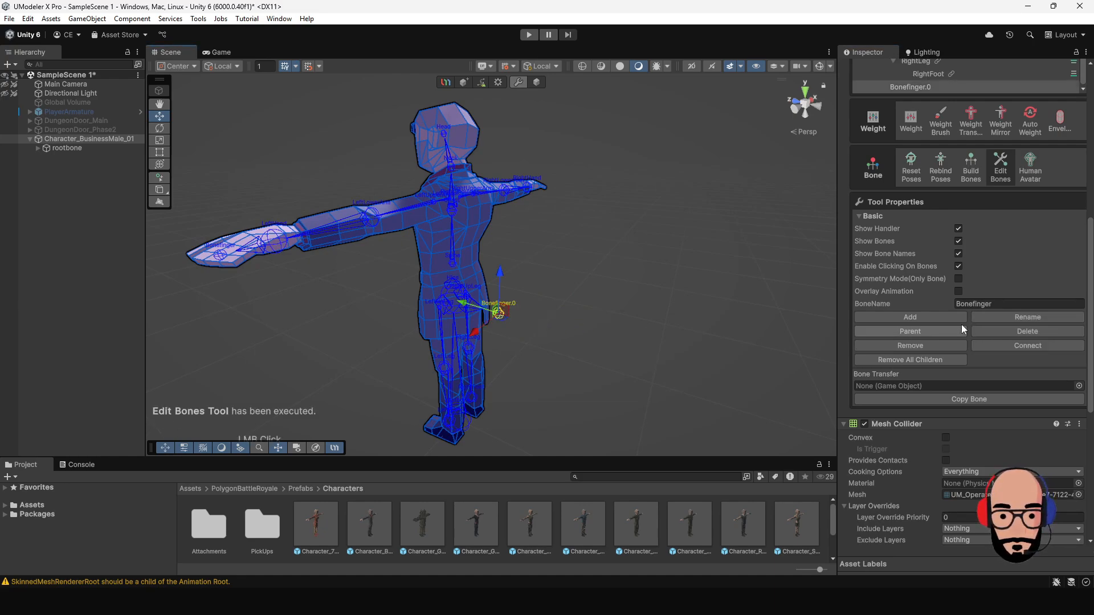
{"action": "left_click", "coordinate": [1031, 331]}
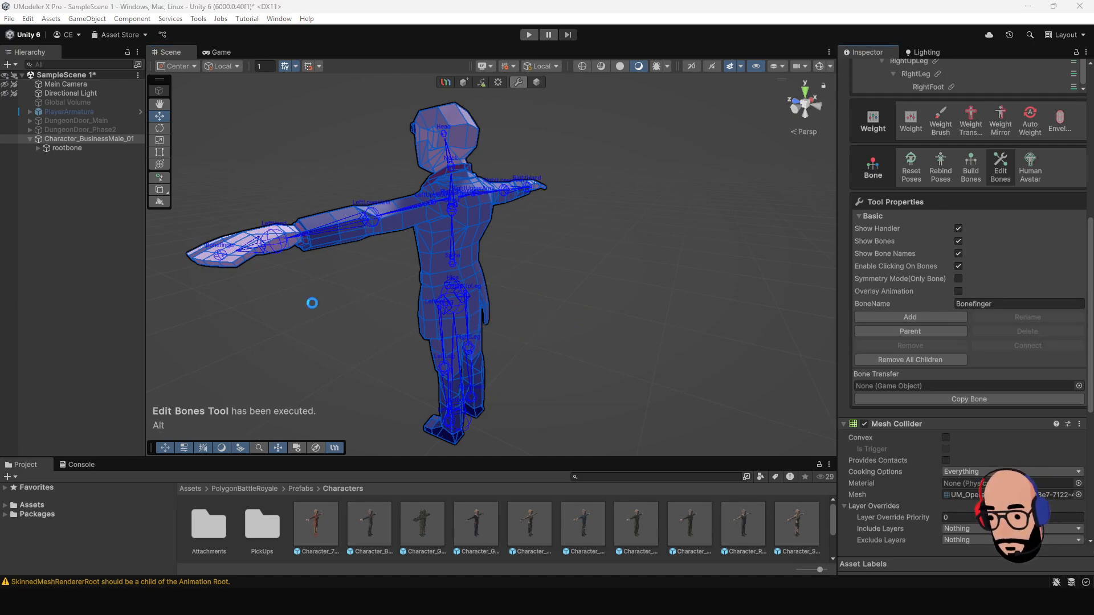
Select the Bonefinger bone in the left hand and delete it.
{"action": "right_click_drag", "start_coordinate": [310, 302], "coordinate": [361, 353], "text": "alt"}
{"action": "left_click", "coordinate": [301, 368], "text": "shift"}
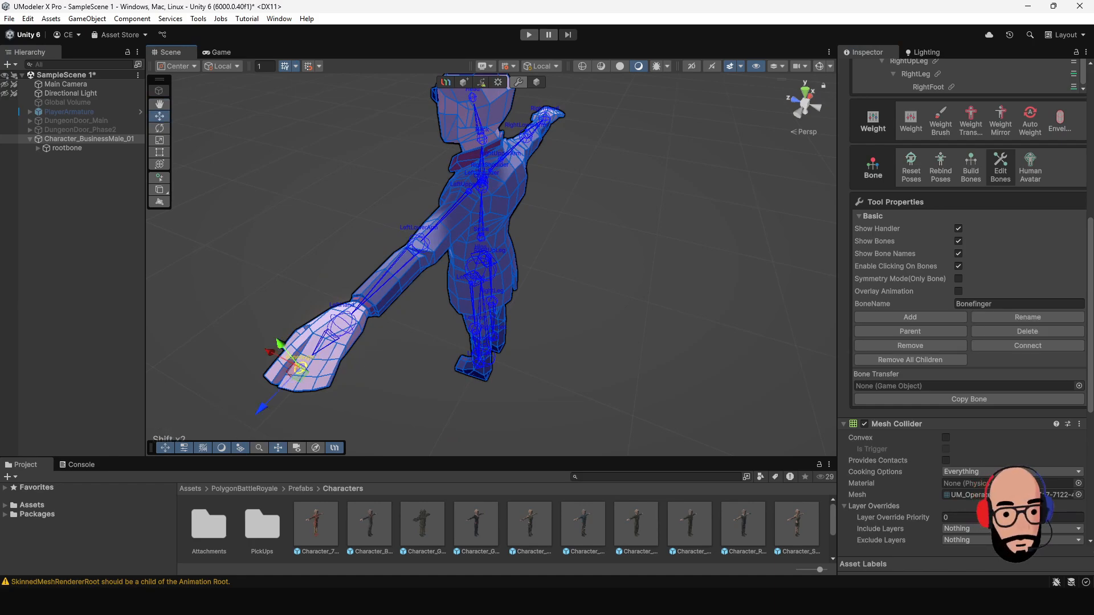
{"action": "left_click", "coordinate": [1053, 331]}
Examine the character's remaining skeleton from the front at full-body size.
{"action": "right_click_drag", "start_coordinate": [486, 354], "coordinate": [534, 345], "text": "alt"}
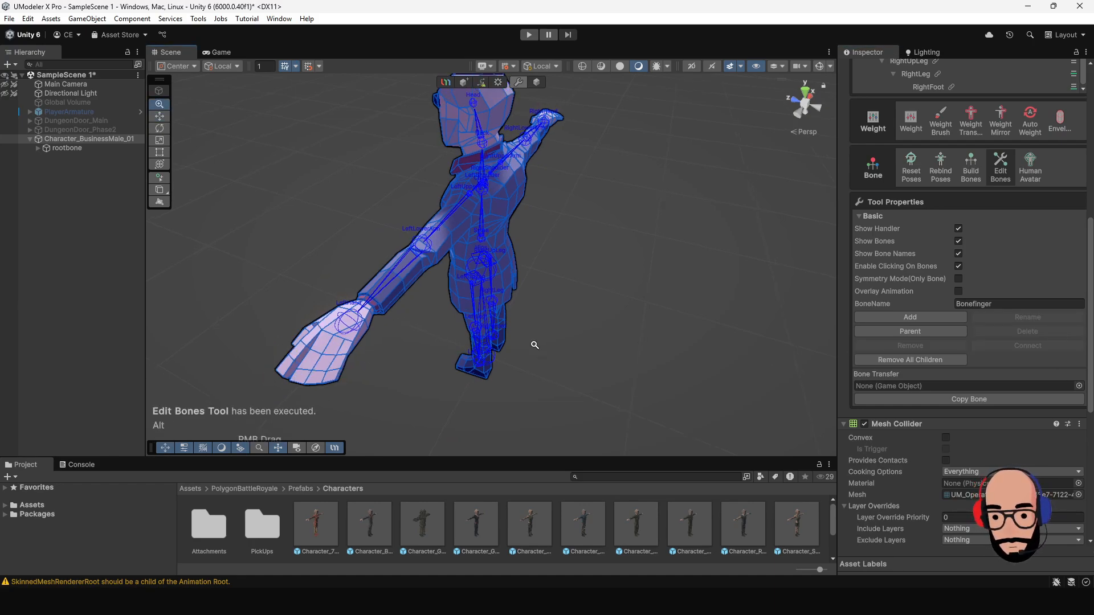
{"action": "left_click_drag", "start_coordinate": [534, 345], "coordinate": [672, 237], "text": "alt"}
{"action": "right_click_drag", "start_coordinate": [547, 317], "coordinate": [610, 304], "text": "alt"}
{"action": "left_click_drag", "start_coordinate": [555, 286], "coordinate": [600, 276], "text": "alt"}
{"action": "right_click_drag", "start_coordinate": [561, 304], "coordinate": [598, 297], "text": "alt"}
{"action": "middle_click_drag", "start_coordinate": [572, 271], "coordinate": [576, 320]}
{"action": "scroll", "coordinate": [575, 320], "scroll_direction": "down", "scroll_amount": 7}
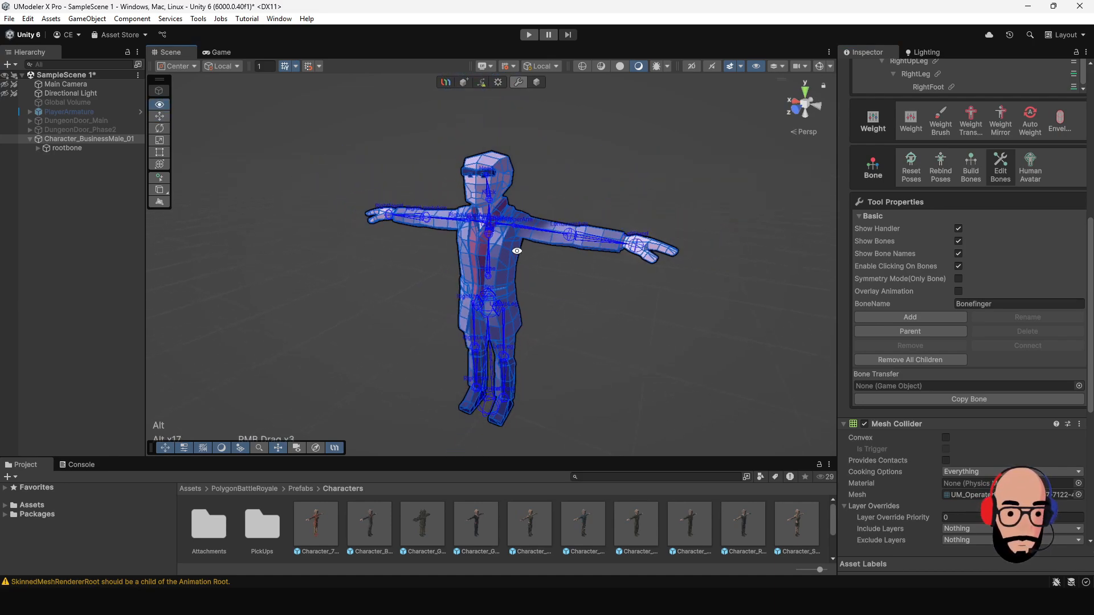
Examine the whole rigged character from the front and at an angle, along with the bone tree and rigging tools.
{"action": "mouse_move", "coordinate": [515, 249]}
{"action": "left_mouse_down", "text": "alt"}
{"action": "mouse_move", "coordinate": [681, 239]}
{"action": "mouse_move", "coordinate": [511, 230]}
{"action": "left_mouse_up", "text": "alt"}
{"action": "right_click_drag", "start_coordinate": [512, 233], "coordinate": [574, 338], "text": "alt"}
{"action": "scroll", "coordinate": [964, 310], "scroll_direction": "up", "scroll_amount": 3}
{"action": "left_click_drag", "start_coordinate": [574, 339], "coordinate": [593, 317], "text": "alt"}
{"action": "scroll", "coordinate": [575, 327], "scroll_direction": "down", "scroll_amount": 3}
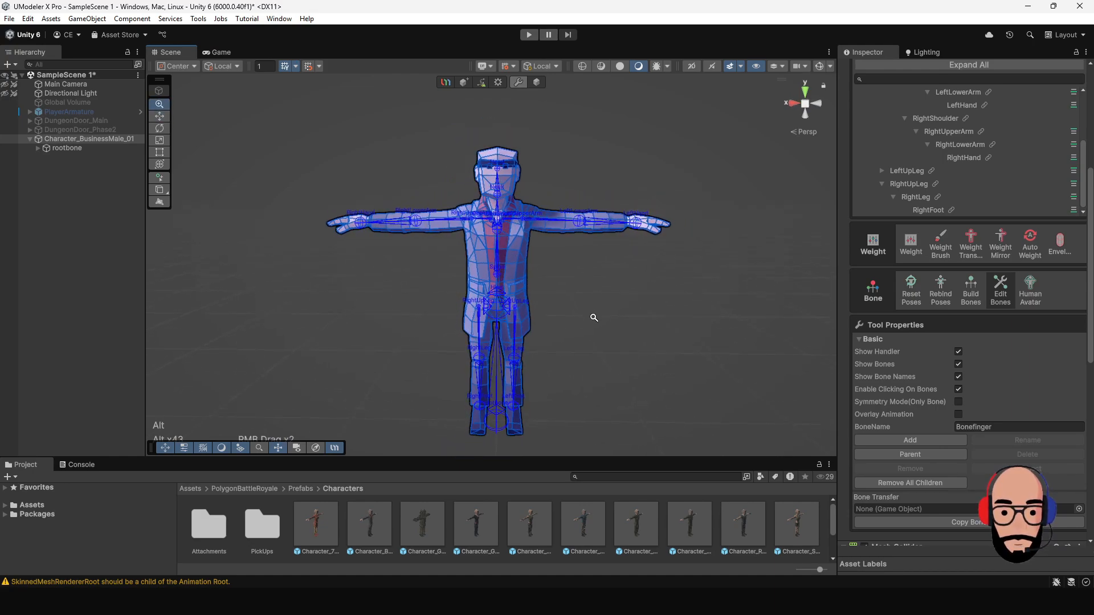
{"action": "scroll", "coordinate": [593, 316], "scroll_direction": "up", "scroll_amount": 1}
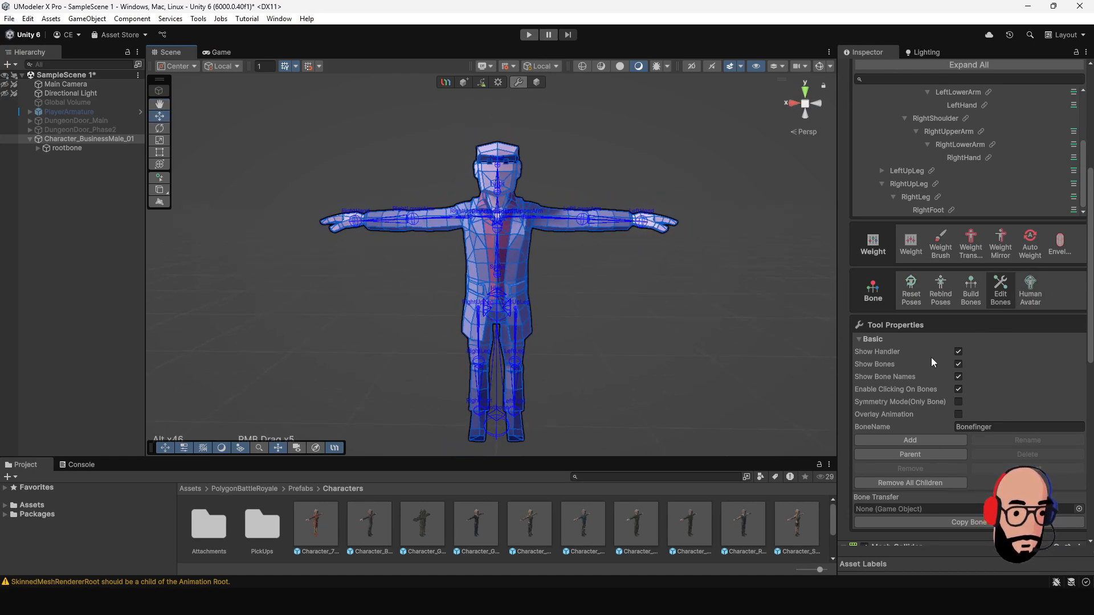
{"action": "scroll", "coordinate": [932, 357], "scroll_direction": "up", "scroll_amount": 4}
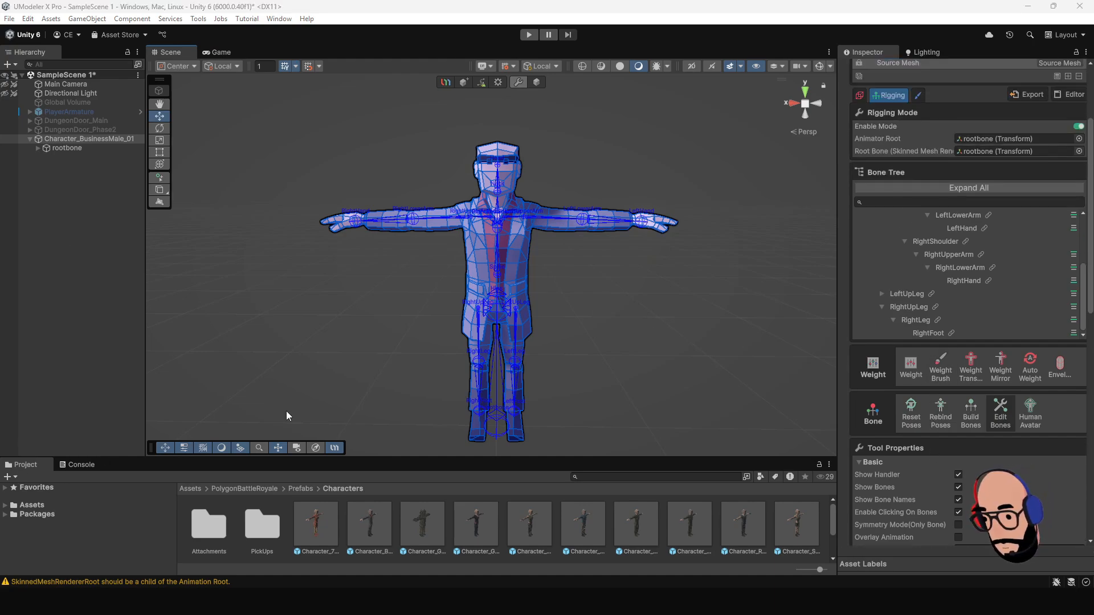
{"action": "left_click_drag", "start_coordinate": [604, 319], "coordinate": [513, 307], "text": "alt"}
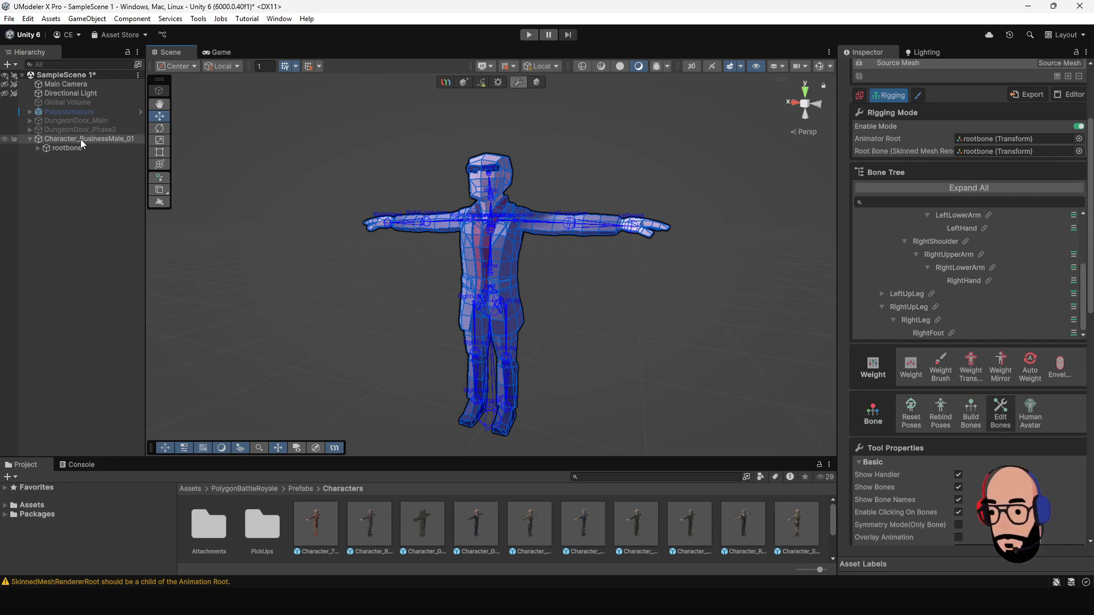
Select Character_BusinessMale_01 and switch from bone editing to the Object tool.
{"action": "left_click", "coordinate": [95, 140]}
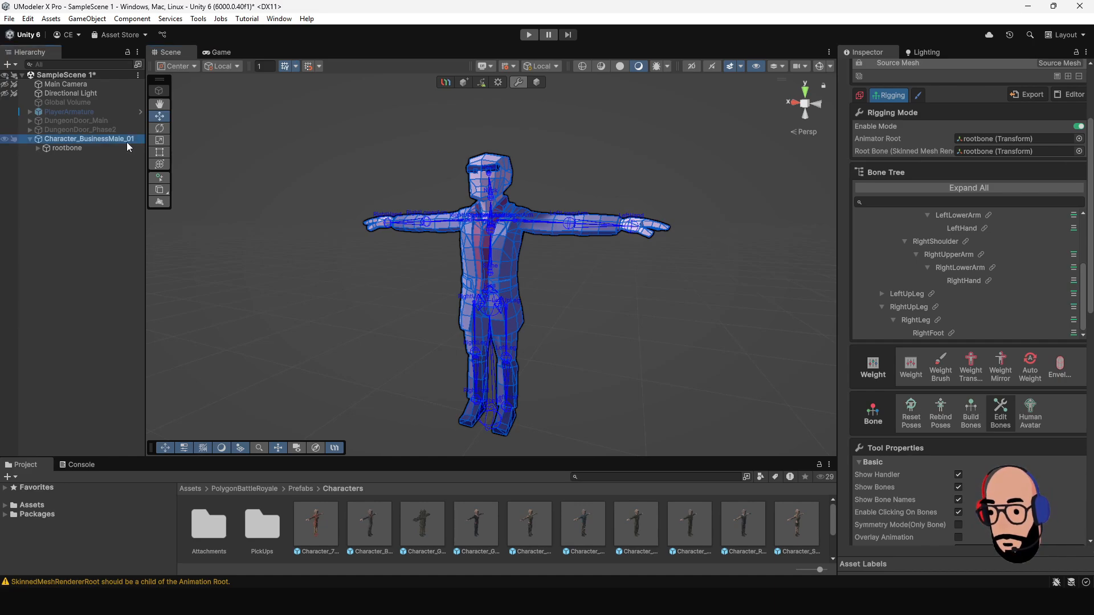
{"action": "left_click", "coordinate": [538, 85]}
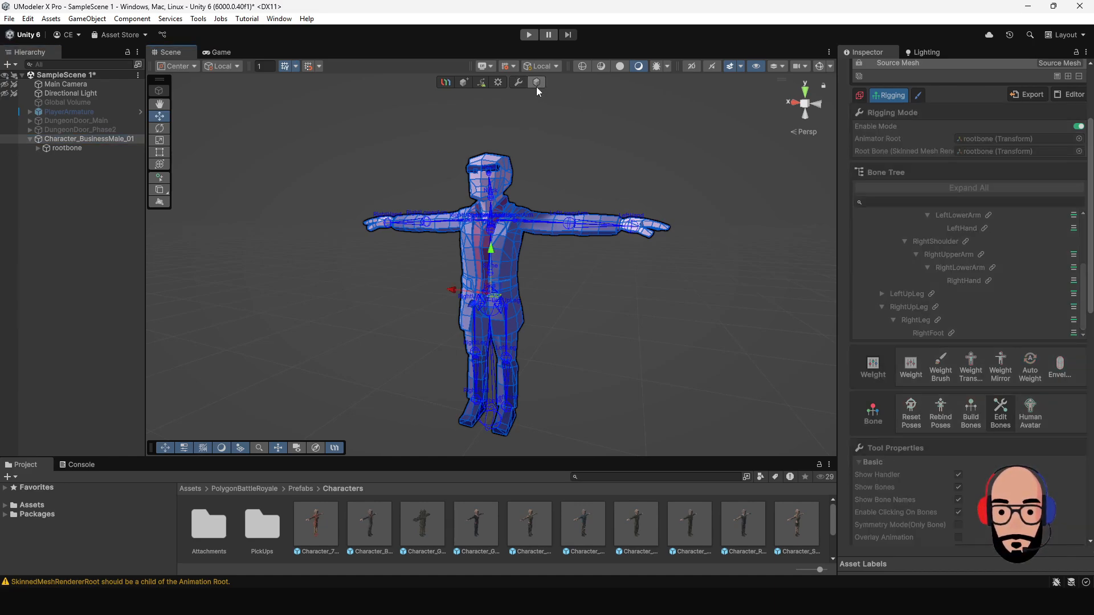
{"action": "left_click_drag", "start_coordinate": [398, 237], "coordinate": [512, 254], "text": "alt"}
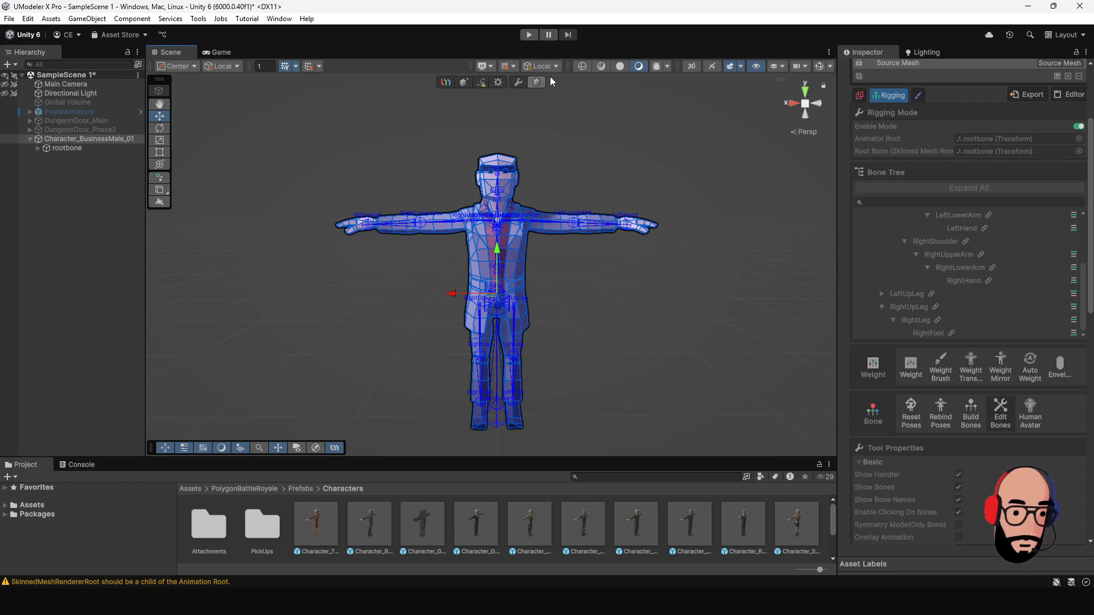
{"action": "left_click", "coordinate": [519, 83]}
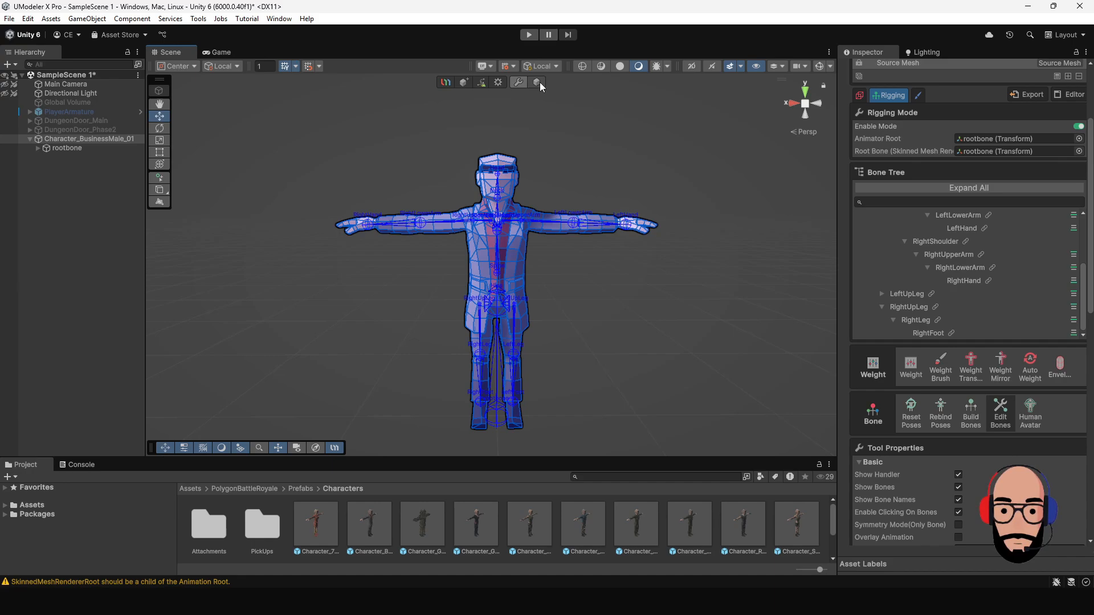
{"action": "left_click", "coordinate": [538, 82]}
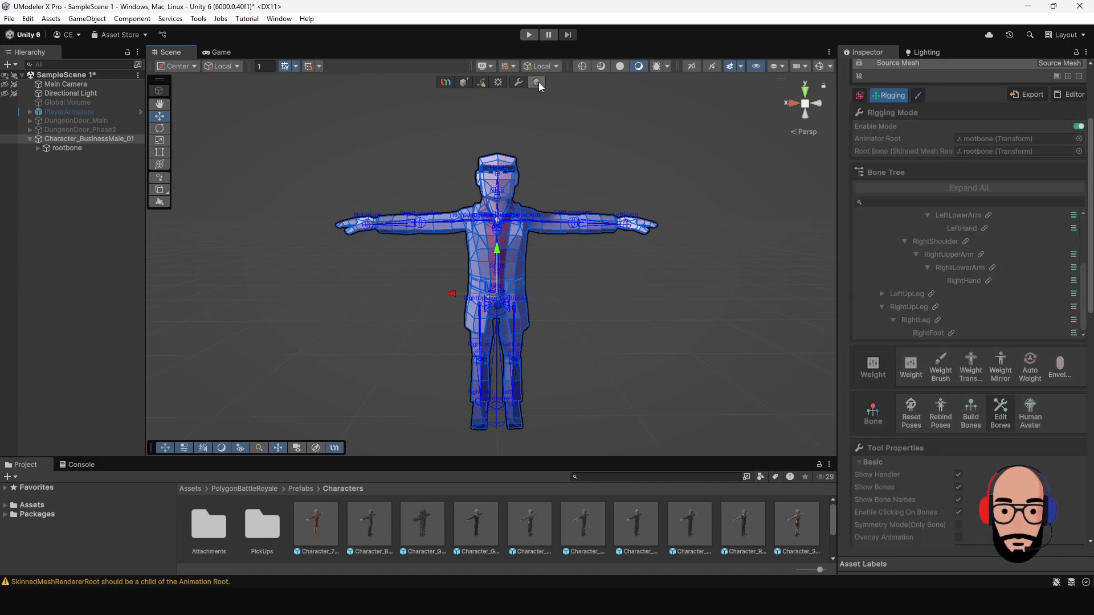
Switch the character to Modeling mode to view the plain mesh, and return it to Rigging mode.
{"action": "left_click", "coordinate": [860, 97]}
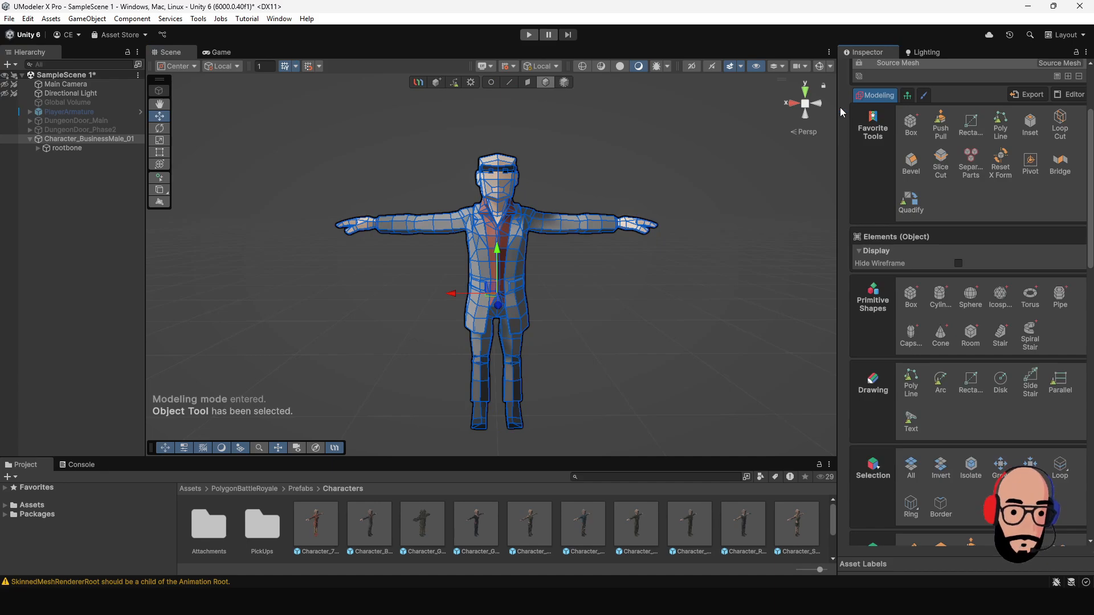
{"action": "left_click_drag", "start_coordinate": [639, 274], "coordinate": [655, 247], "text": "alt"}
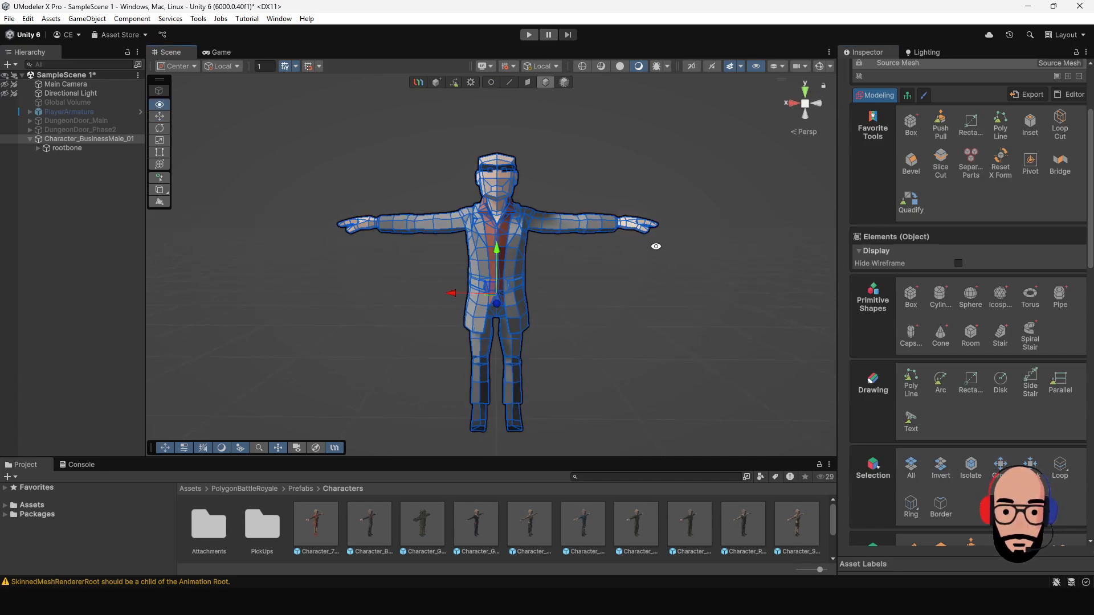
{"action": "left_click", "coordinate": [908, 96]}
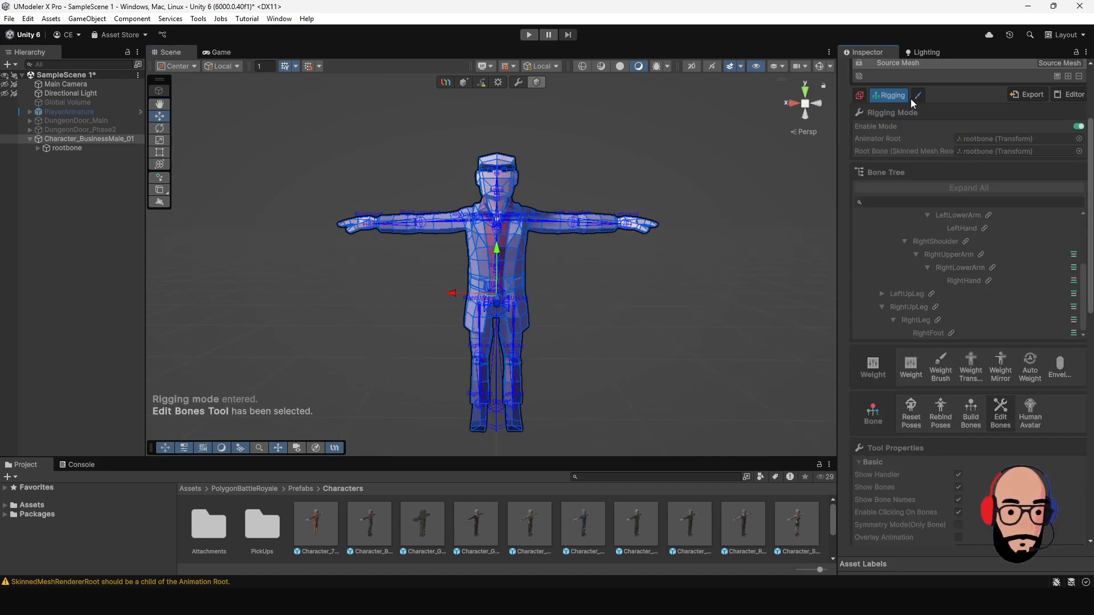
{"action": "left_click_drag", "start_coordinate": [497, 172], "coordinate": [409, 258], "text": "alt"}
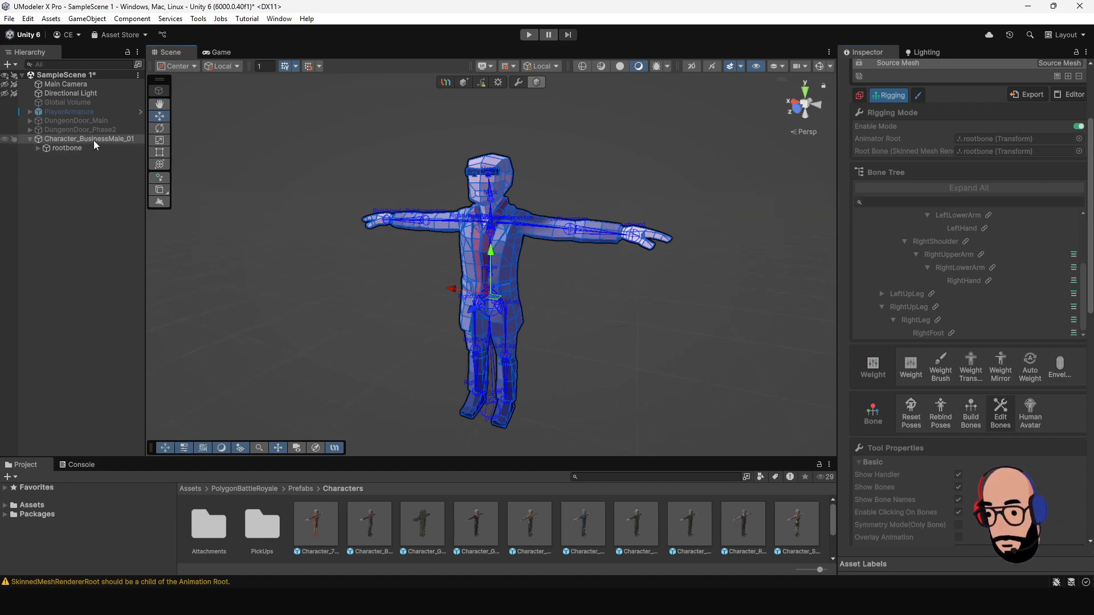
Collapse Character_BusinessMale_01 in the hierarchy, select it as a whole and open its FBX export options.
{"action": "left_click", "coordinate": [30, 139]}
{"action": "left_click", "coordinate": [67, 139]}
{"action": "left_click", "coordinate": [79, 152]}
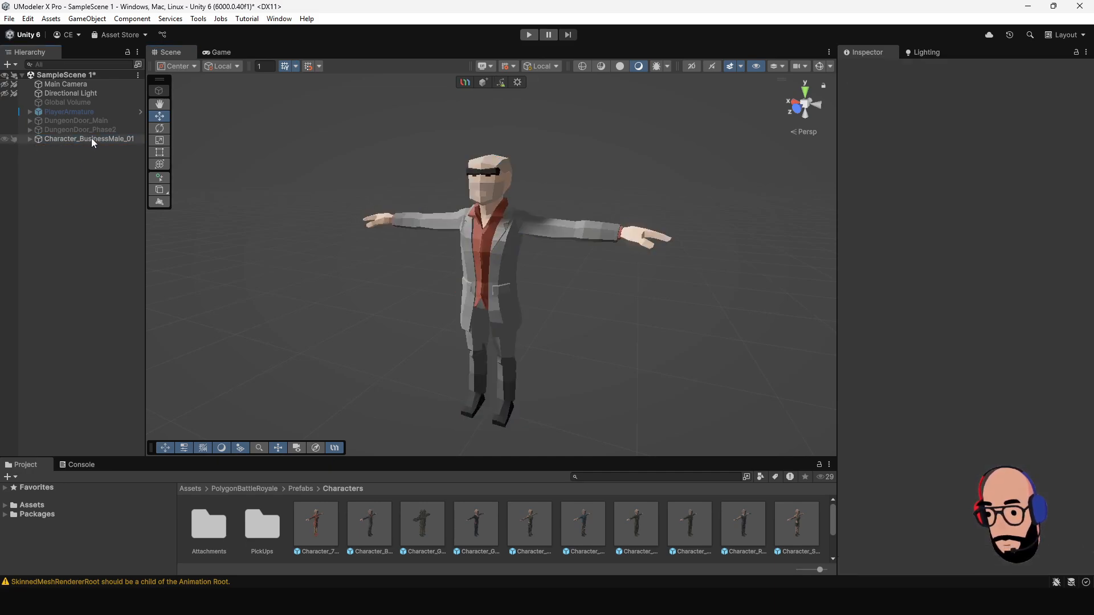
{"action": "left_click", "coordinate": [91, 138]}
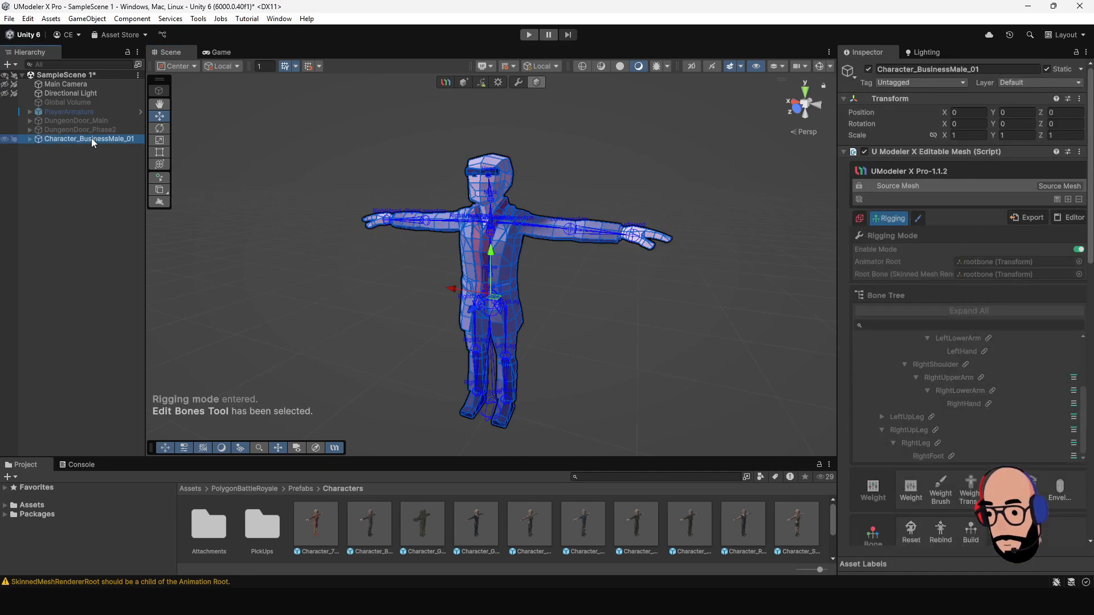
{"action": "left_click", "coordinate": [86, 19]}
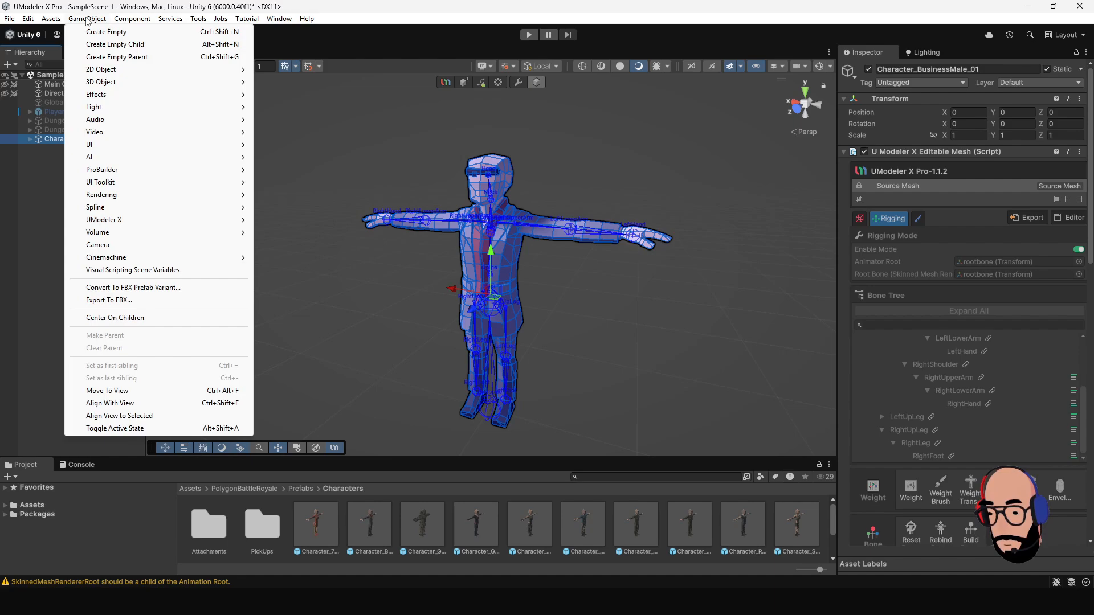
{"action": "left_click", "coordinate": [111, 301]}
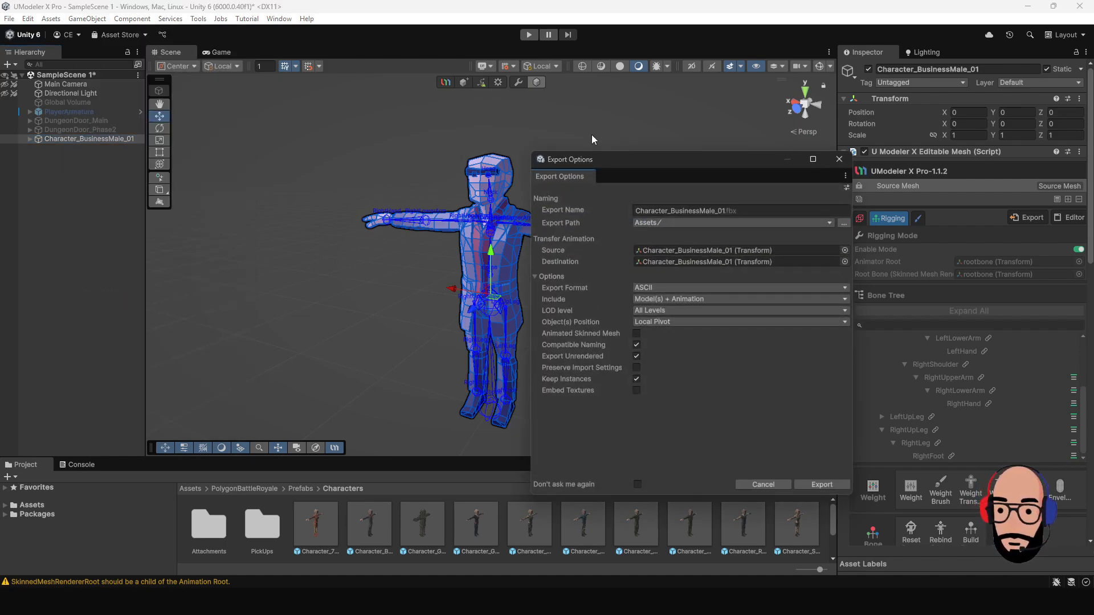
Export the character to the Assets folder as an FBX named Character_BusinessMale_01_Rigged.
{"action": "left_click_drag", "start_coordinate": [615, 166], "coordinate": [434, 128]}
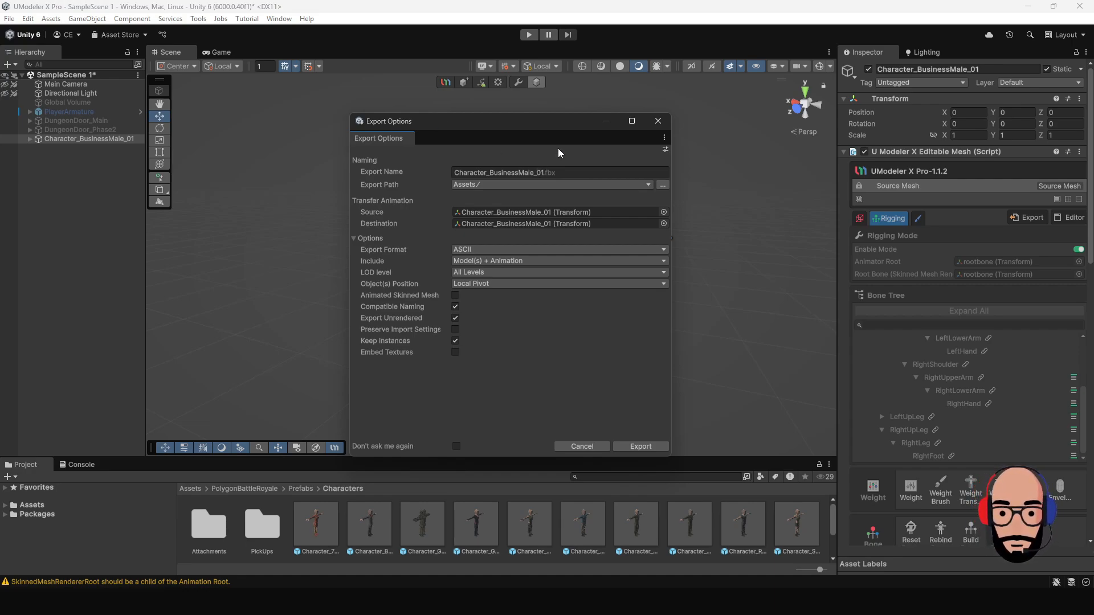
{"action": "left_click_drag", "start_coordinate": [551, 127], "coordinate": [549, 122]}
{"action": "left_click", "coordinate": [541, 167]}
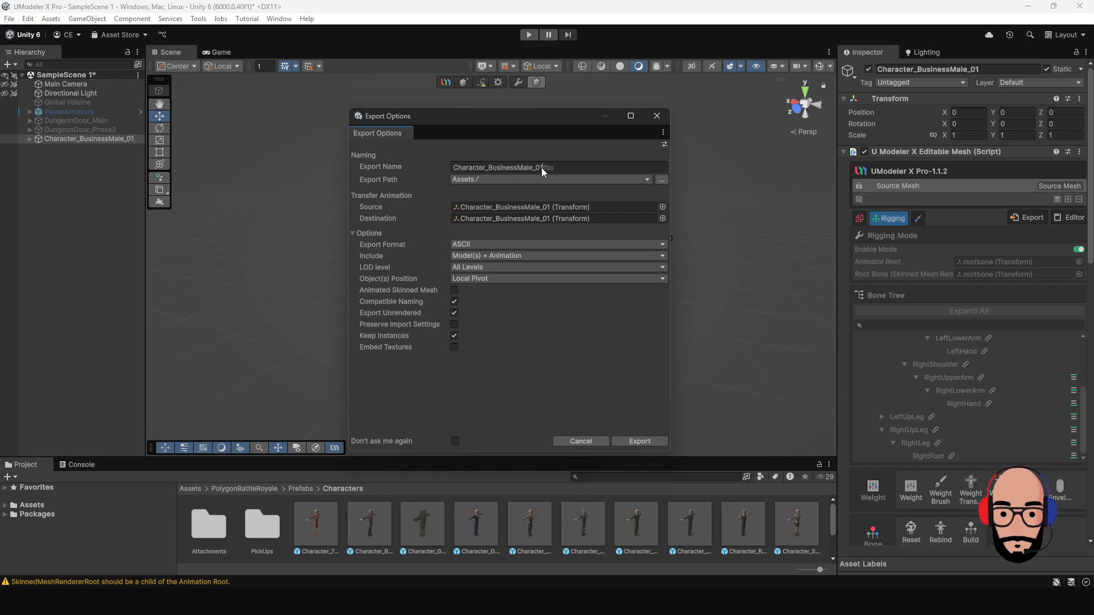
{"action": "double_click", "coordinate": [541, 168]}
{"action": "key", "text": "Home"}
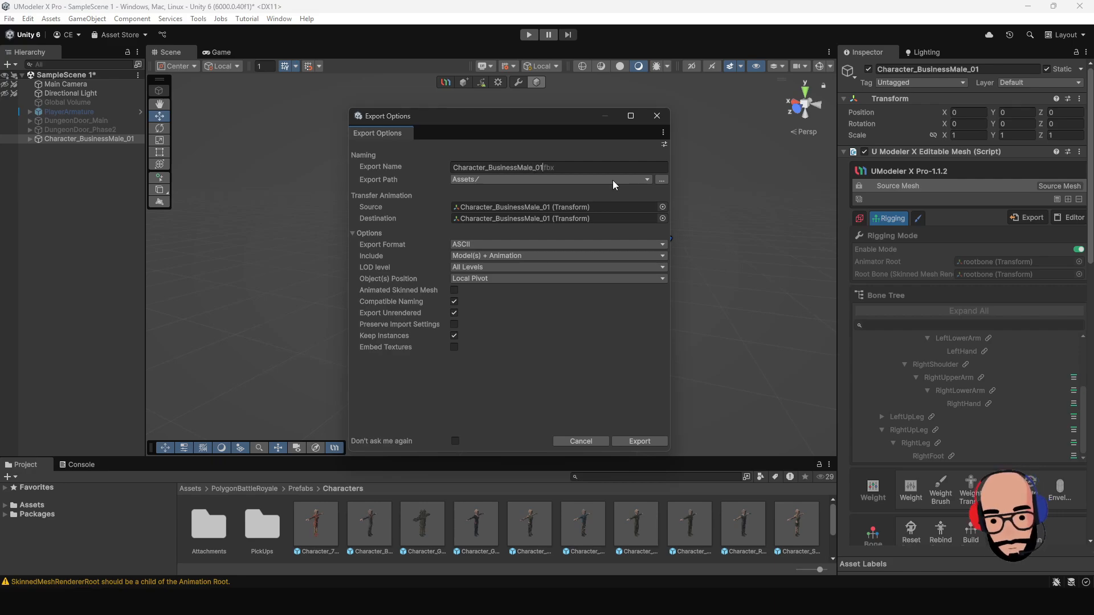
{"action": "type", "text": "_Rigged"}
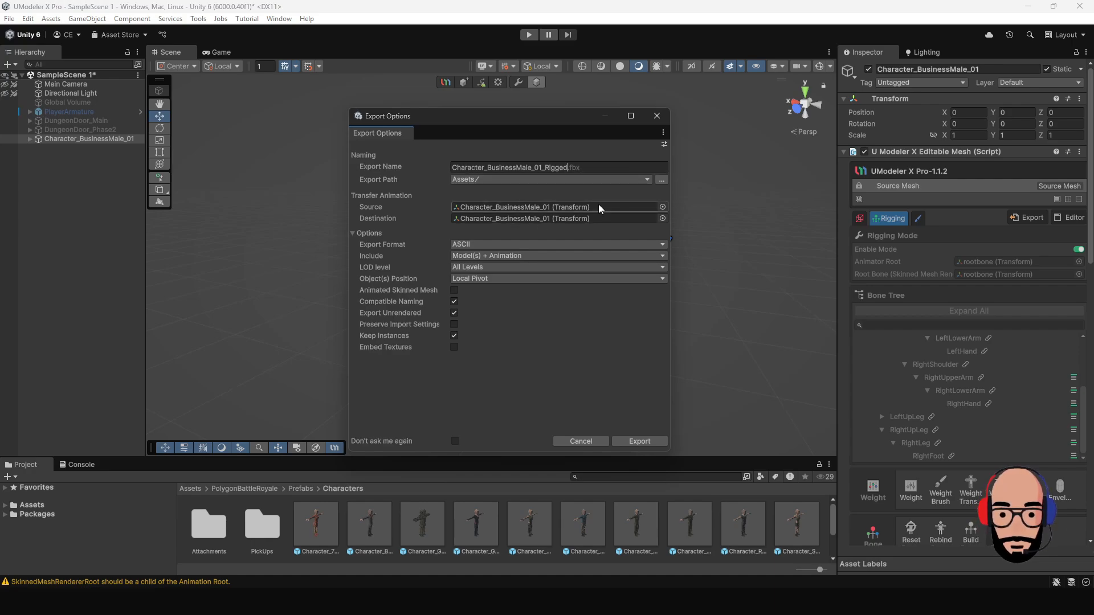
{"action": "left_click_drag", "start_coordinate": [537, 120], "coordinate": [522, 112]}
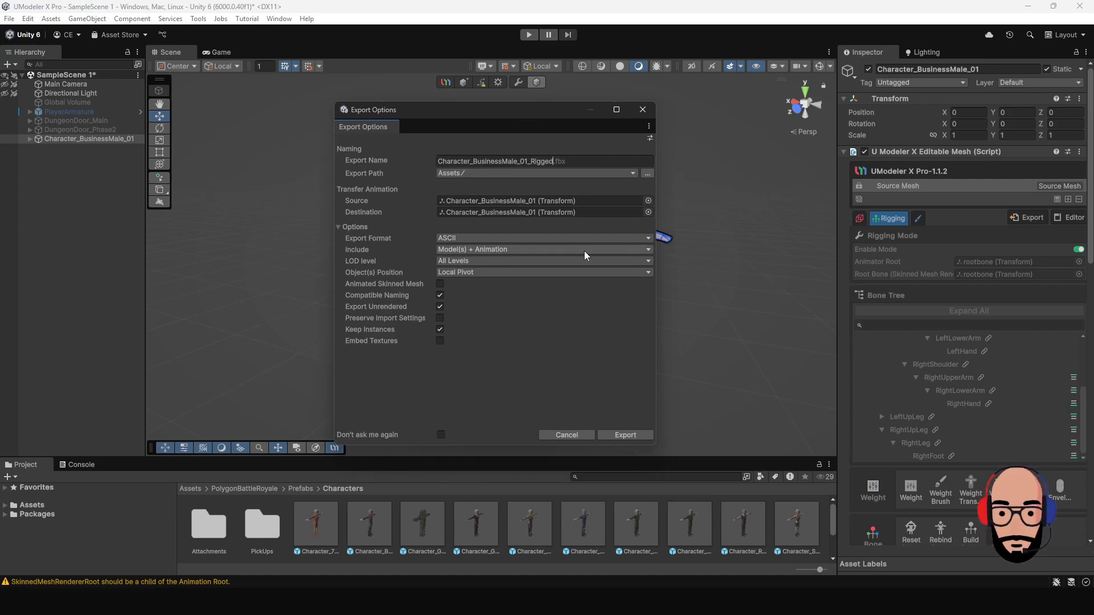
{"action": "left_click", "coordinate": [631, 435]}
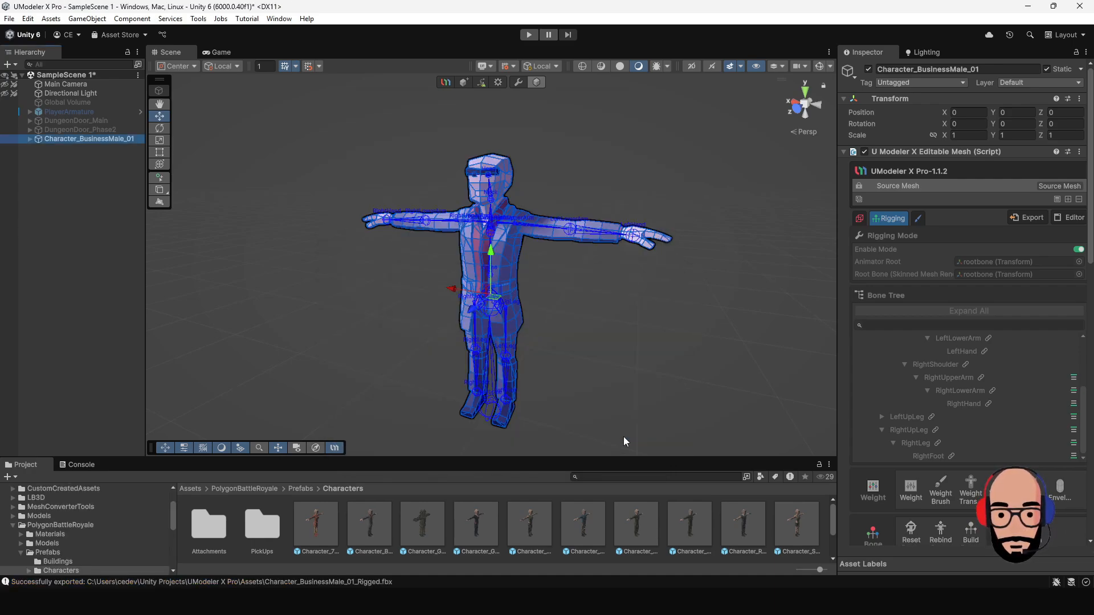
Hide the original Character_BusinessMale_01 in the scene and show the Assets folder in an enlarged project browser.
{"action": "left_click_drag", "start_coordinate": [429, 460], "coordinate": [430, 408]}
{"action": "left_click", "coordinate": [95, 153]}
{"action": "left_click", "coordinate": [95, 139]}
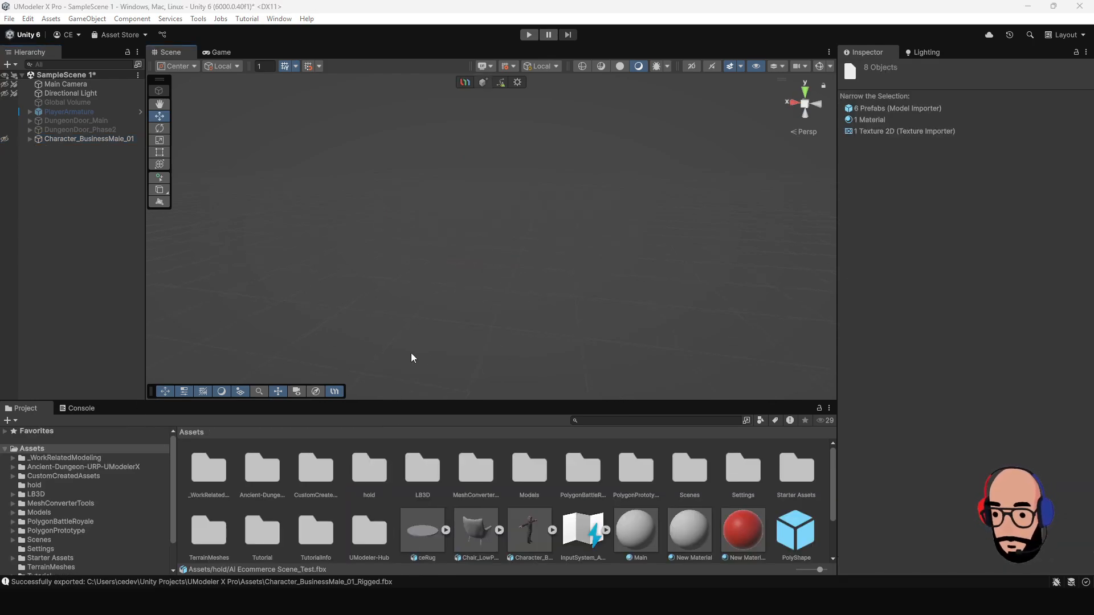
{"action": "left_click_drag", "start_coordinate": [455, 402], "coordinate": [438, 382]}
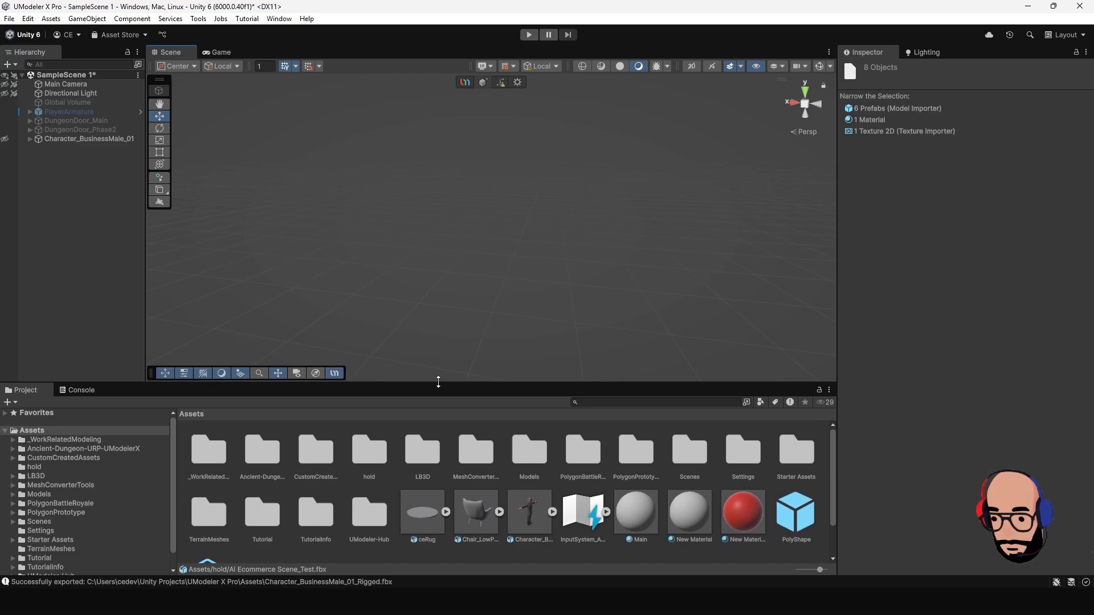
Select the exported Character_BusinessMale_01_Rigged model and resize its preview so both the model and import settings are visible.
{"action": "left_click", "coordinate": [525, 515]}
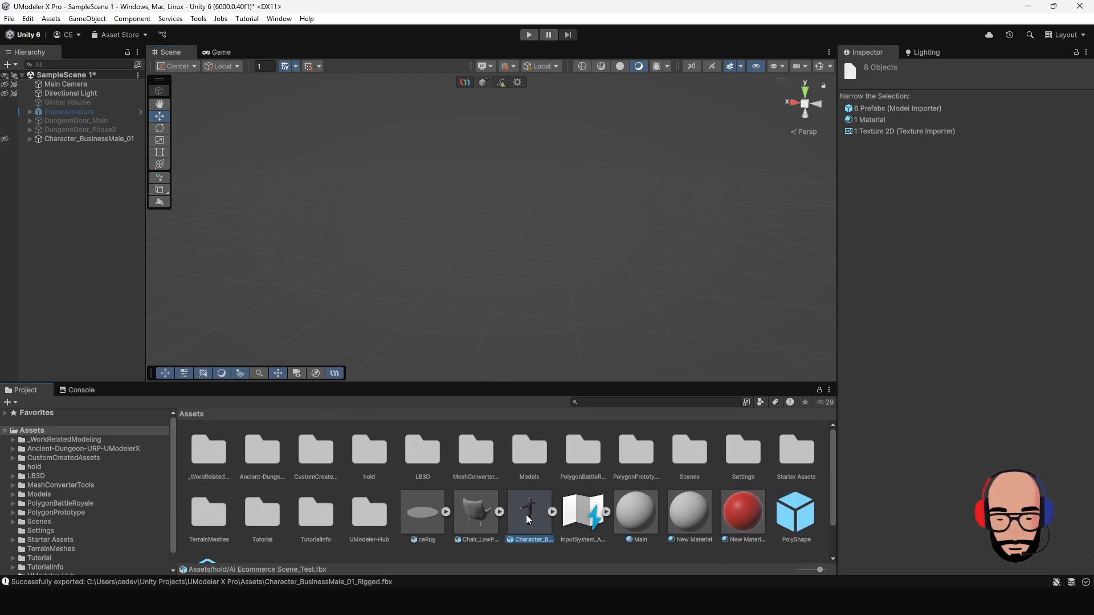
{"action": "left_click_drag", "start_coordinate": [969, 394], "coordinate": [915, 381]}
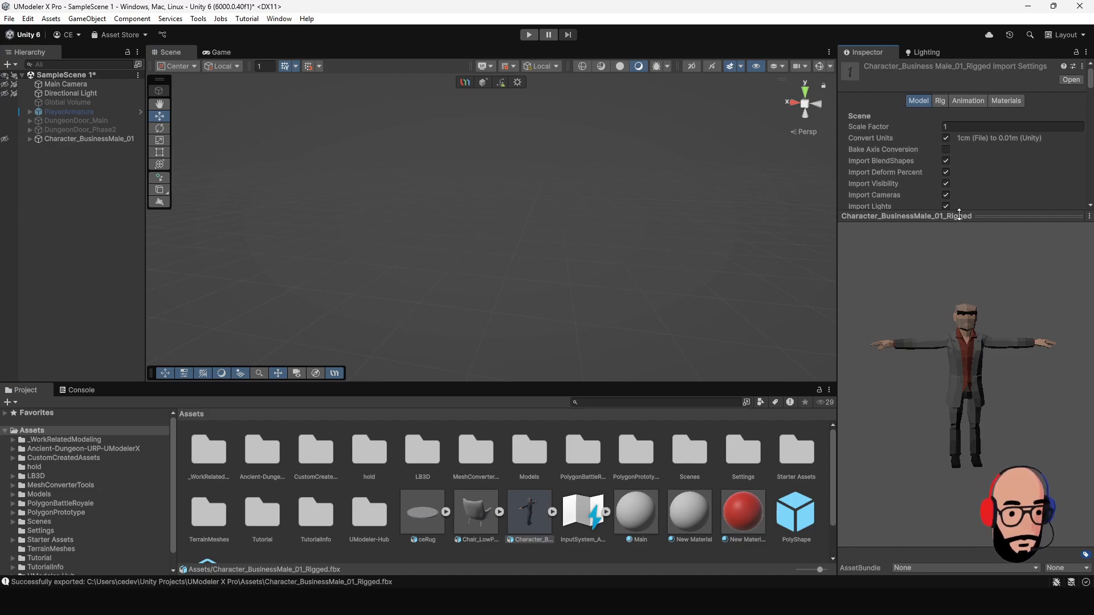
{"action": "left_click_drag", "start_coordinate": [955, 223], "coordinate": [945, 411]}
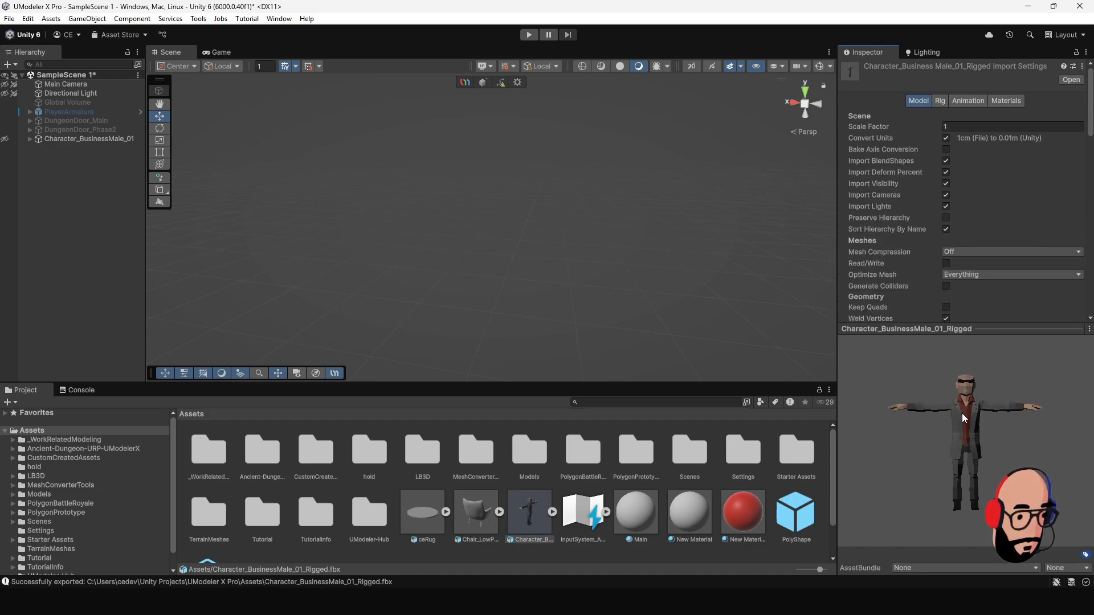
Set the exported model's rig animation type to Humanoid and apply the import settings.
{"action": "left_click", "coordinate": [941, 102]}
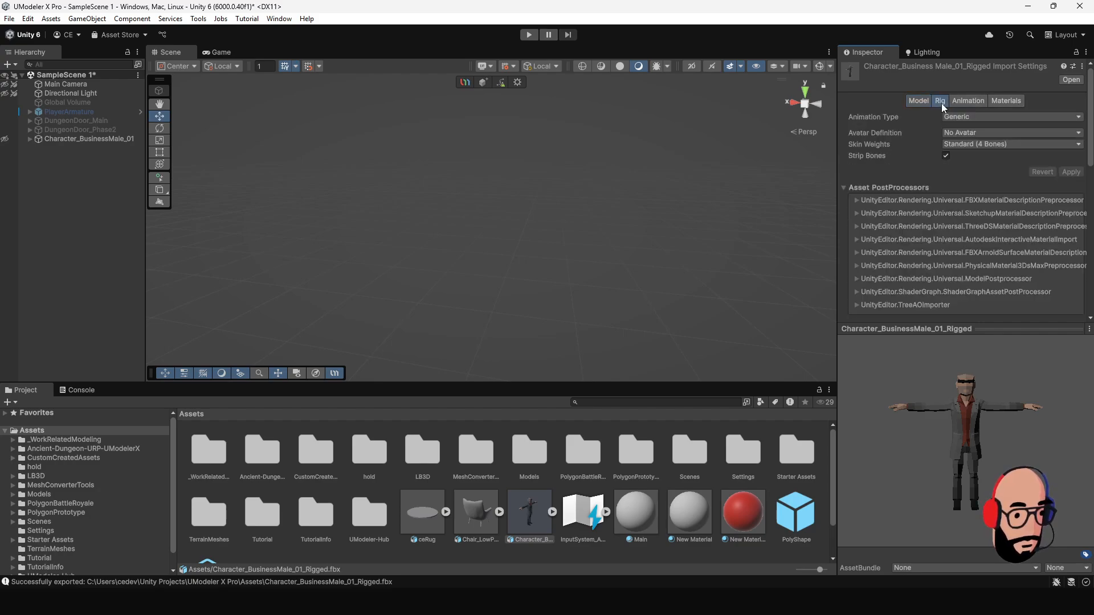
{"action": "left_click_drag", "start_coordinate": [837, 140], "coordinate": [737, 139]}
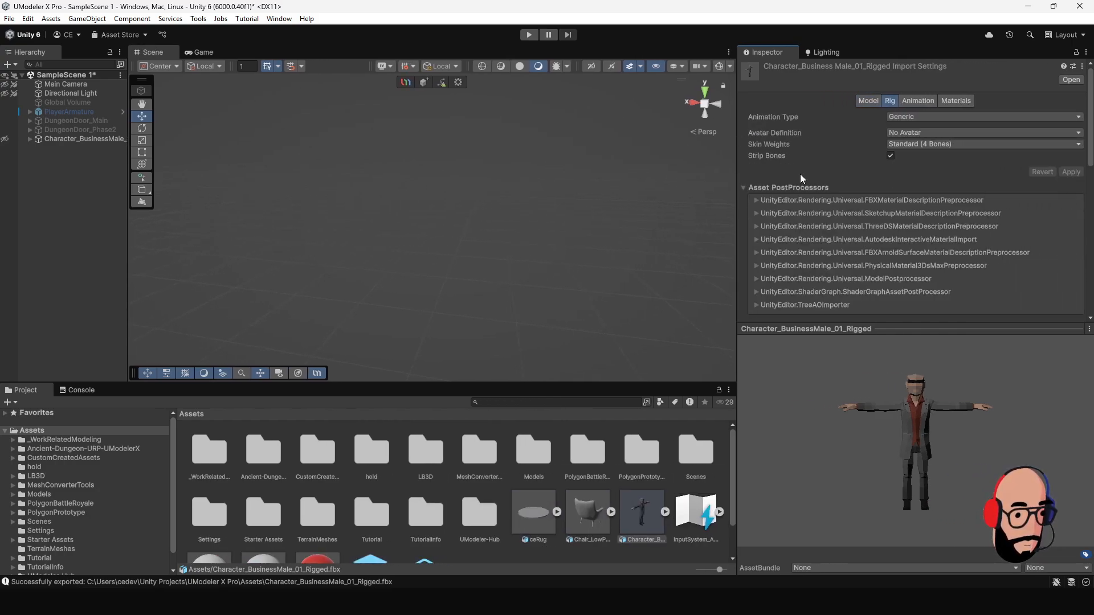
{"action": "left_click", "coordinate": [898, 117]}
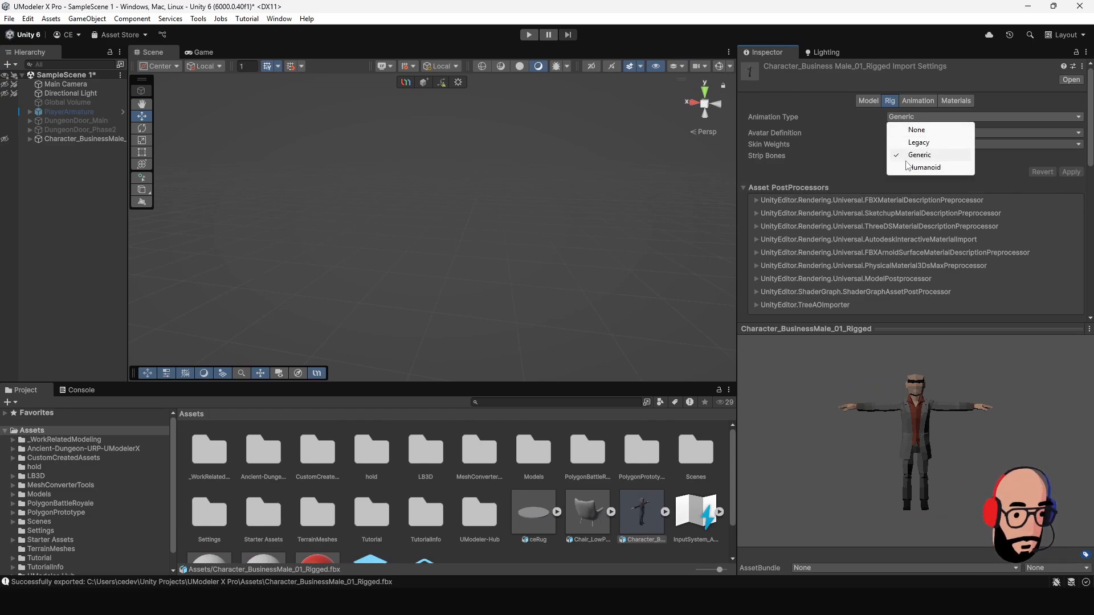
{"action": "left_click", "coordinate": [926, 168]}
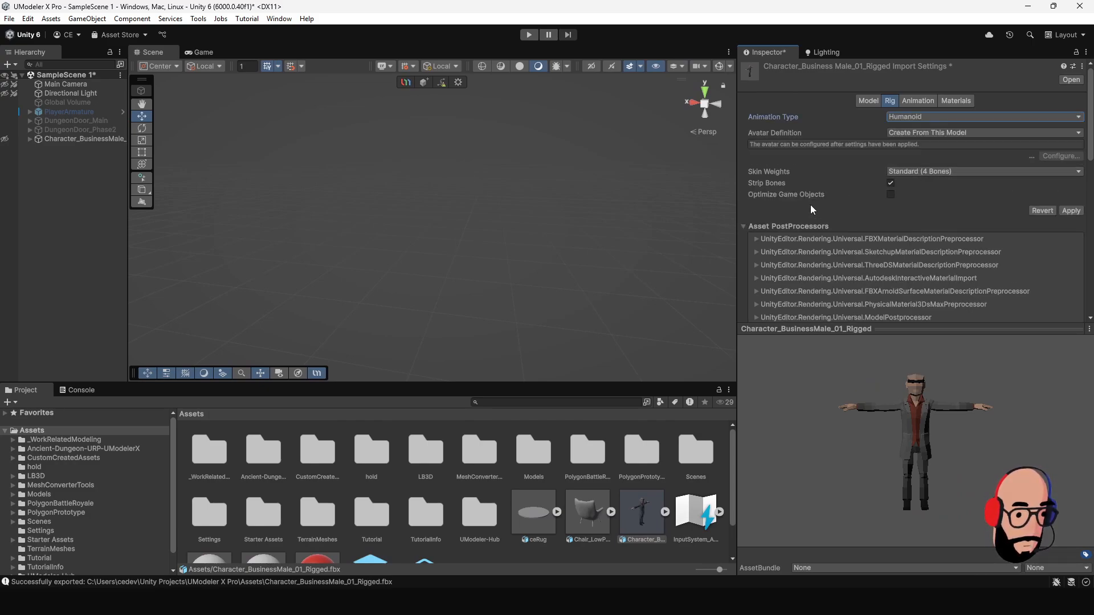
{"action": "left_click", "coordinate": [1071, 211]}
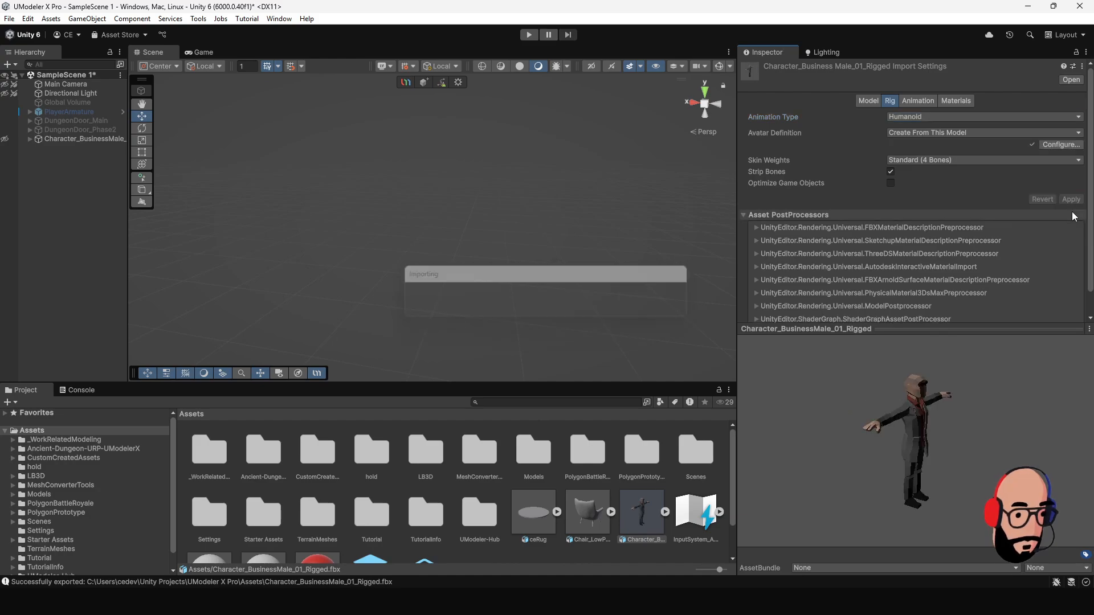
Open the humanoid avatar's configuration and examine the skeleton and the bone mapping of body, arms and legs.
{"action": "left_click", "coordinate": [1046, 144]}
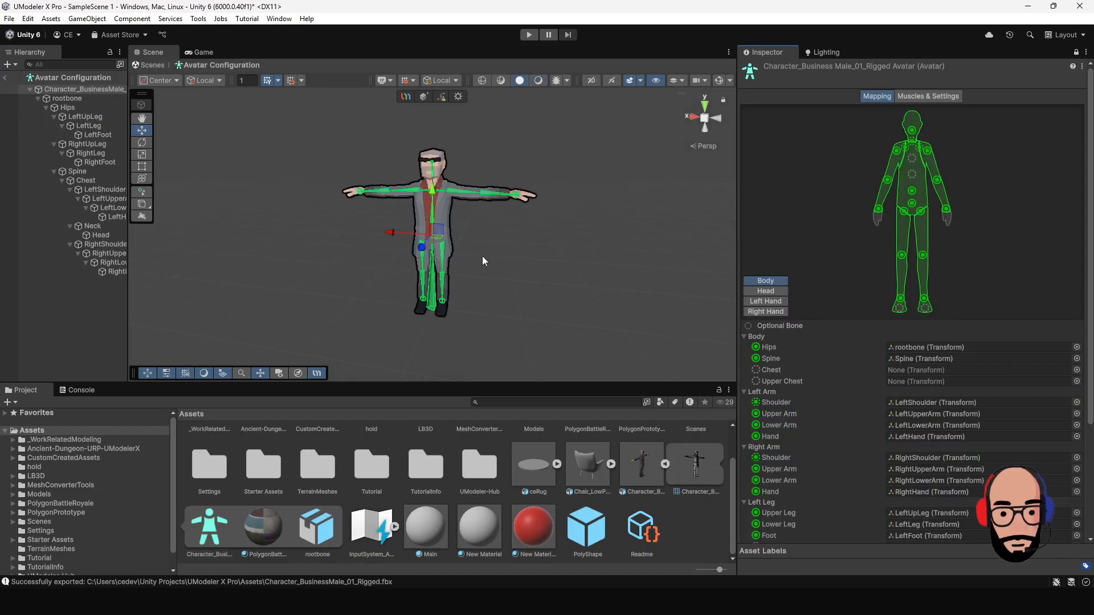
{"action": "scroll", "coordinate": [499, 265], "scroll_direction": "up", "scroll_amount": 5}
{"action": "left_click_drag", "start_coordinate": [526, 281], "coordinate": [442, 232], "text": "alt"}
{"action": "scroll", "coordinate": [505, 259], "scroll_direction": "down", "scroll_amount": 3}
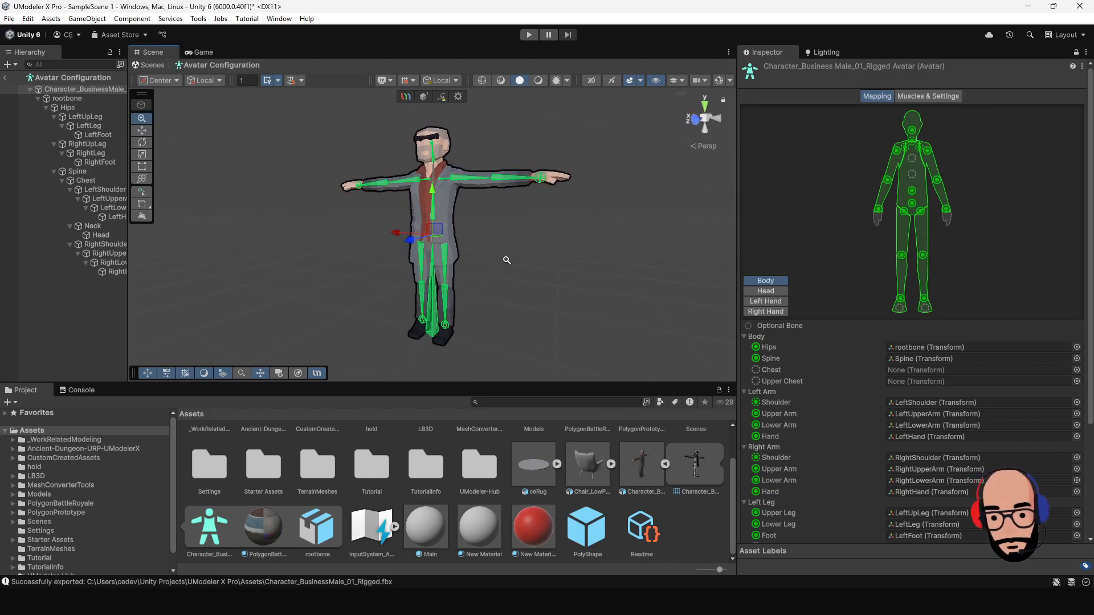
{"action": "scroll", "coordinate": [888, 442], "scroll_direction": "down", "scroll_amount": 3}
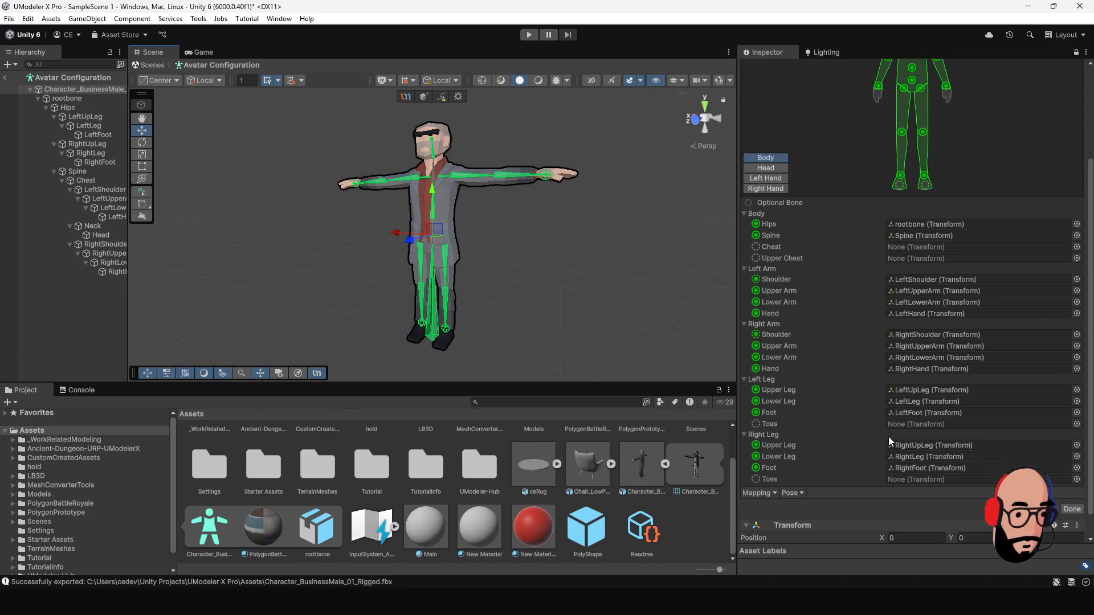
{"action": "scroll", "coordinate": [888, 427], "scroll_direction": "up", "scroll_amount": 3}
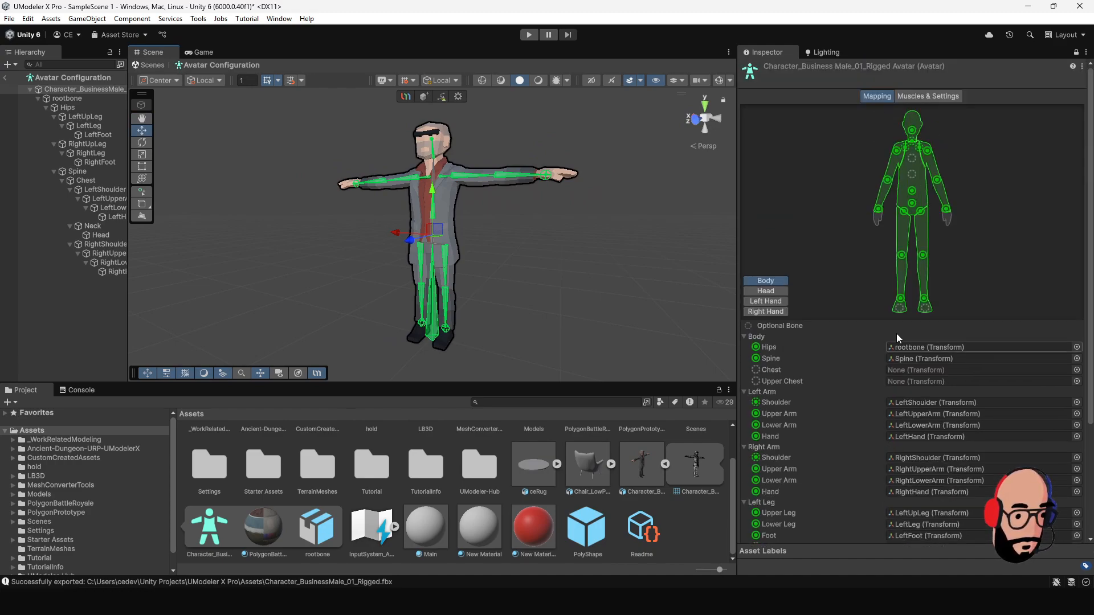
Test the avatar's muscles by increasing the Open Close and In Out previews, and inspect the deformed pose from several angles.
{"action": "left_click", "coordinate": [918, 96]}
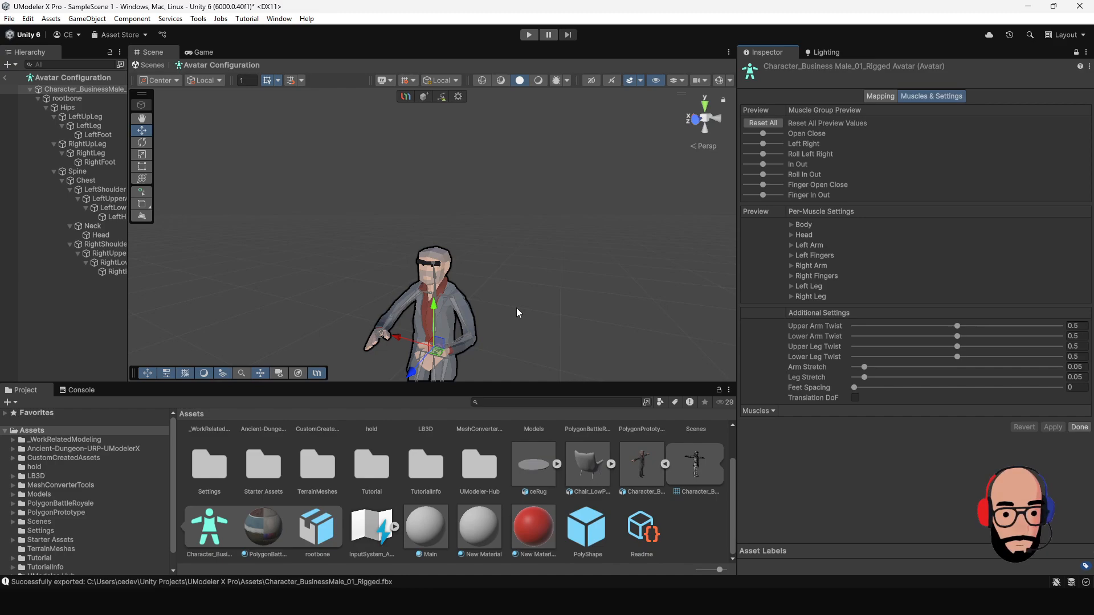
{"action": "mouse_move", "coordinate": [527, 223]}
{"action": "left_mouse_down", "text": "alt"}
{"action": "mouse_move", "coordinate": [364, 228]}
{"action": "mouse_move", "coordinate": [390, 218]}
{"action": "mouse_move", "coordinate": [538, 218]}
{"action": "left_mouse_up", "text": "alt"}
{"action": "left_click_drag", "start_coordinate": [764, 131], "coordinate": [771, 175]}
{"action": "left_click_drag", "start_coordinate": [367, 271], "coordinate": [311, 294], "text": "alt"}
{"action": "right_click_drag", "start_coordinate": [465, 274], "coordinate": [531, 313], "text": "alt"}
{"action": "left_click_drag", "start_coordinate": [531, 312], "coordinate": [513, 327], "text": "alt"}
{"action": "right_click_drag", "start_coordinate": [512, 327], "coordinate": [464, 254], "text": "alt"}
{"action": "mouse_move", "coordinate": [464, 254]}
{"action": "left_mouse_down", "text": "alt"}
{"action": "mouse_move", "coordinate": [470, 243]}
{"action": "mouse_move", "coordinate": [482, 262]}
{"action": "left_mouse_up", "text": "alt"}
{"action": "right_click_drag", "start_coordinate": [502, 327], "coordinate": [586, 364], "text": "alt"}
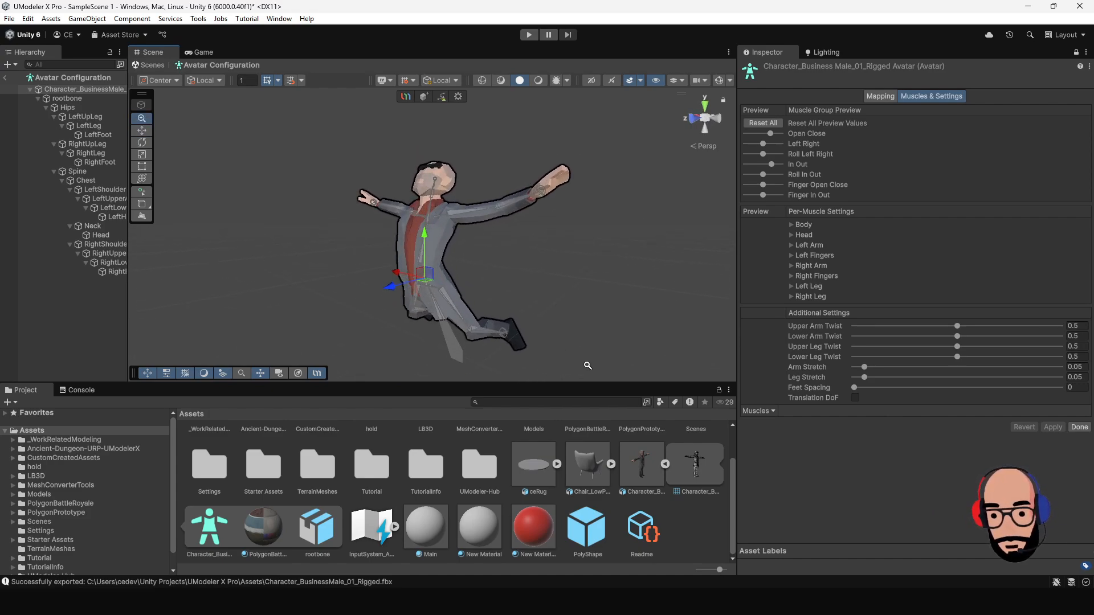
{"action": "left_click_drag", "start_coordinate": [537, 325], "coordinate": [510, 313], "text": "alt"}
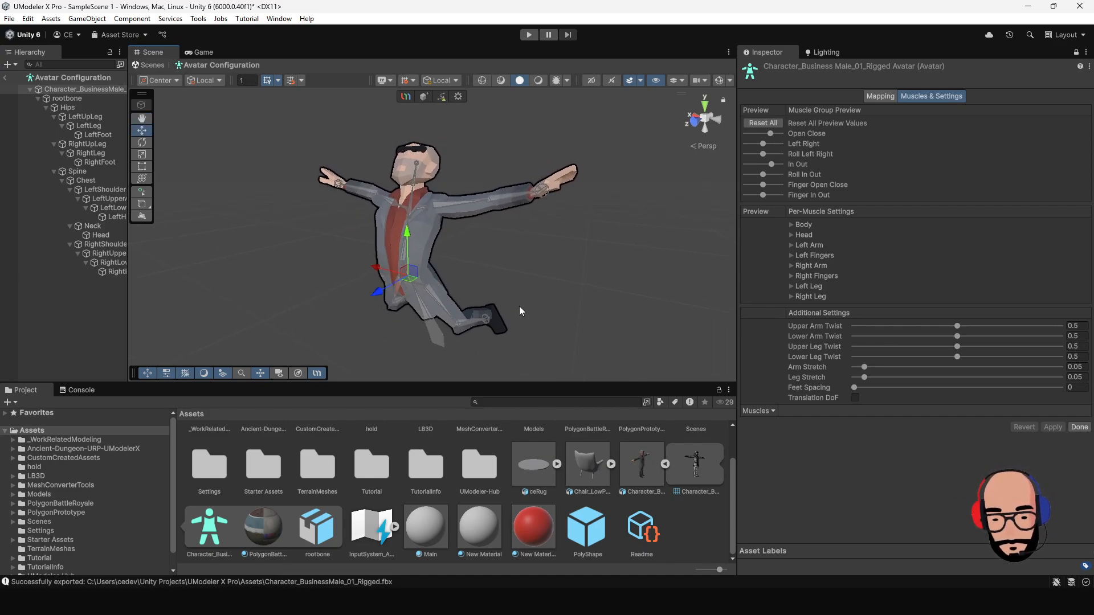